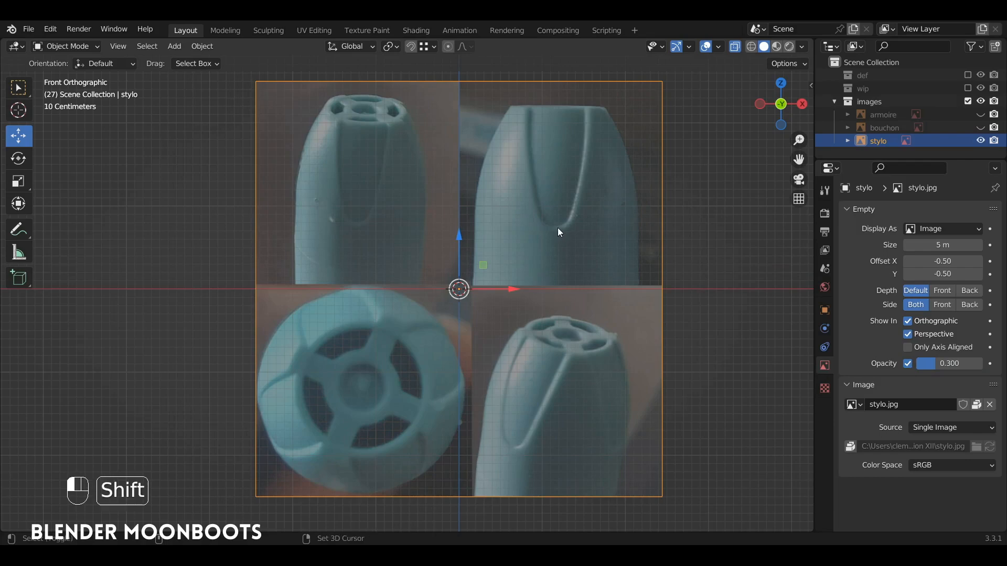
Step: Add a mesh plane and rotate its geometry 90° around X so it faces the front view
key(shift+a)
mouse_move(506, 116)
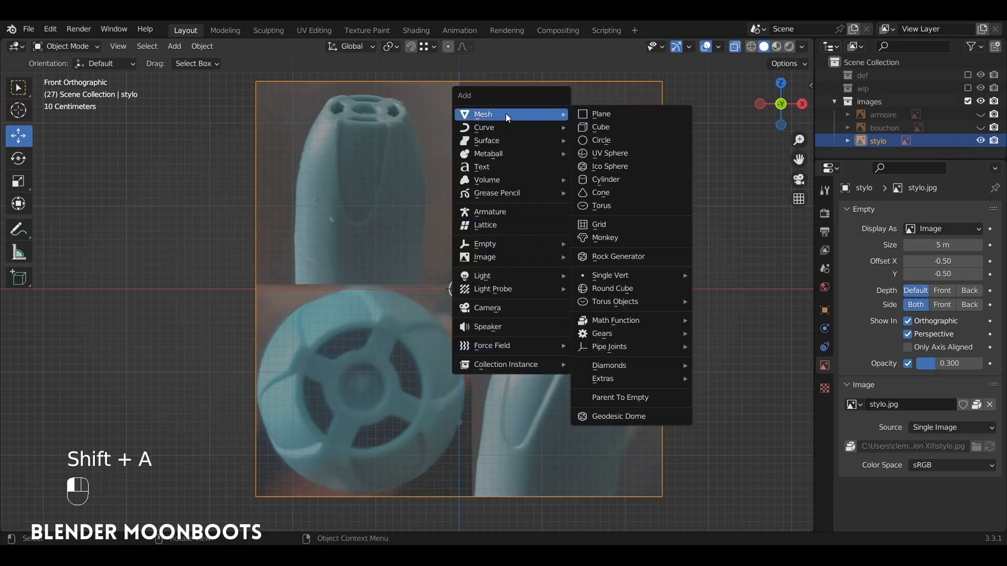
click(596, 113)
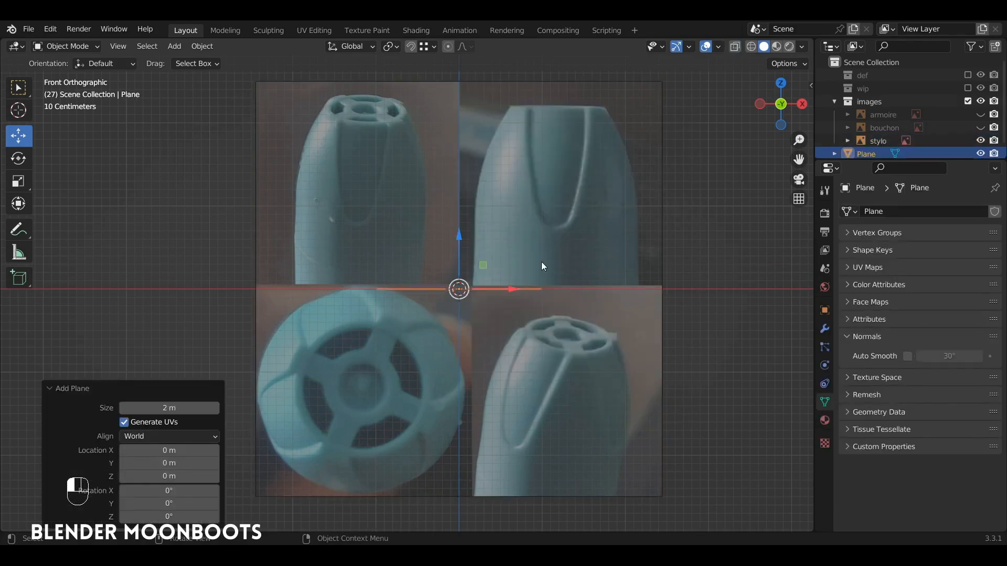
key(Tab)
text(rx)
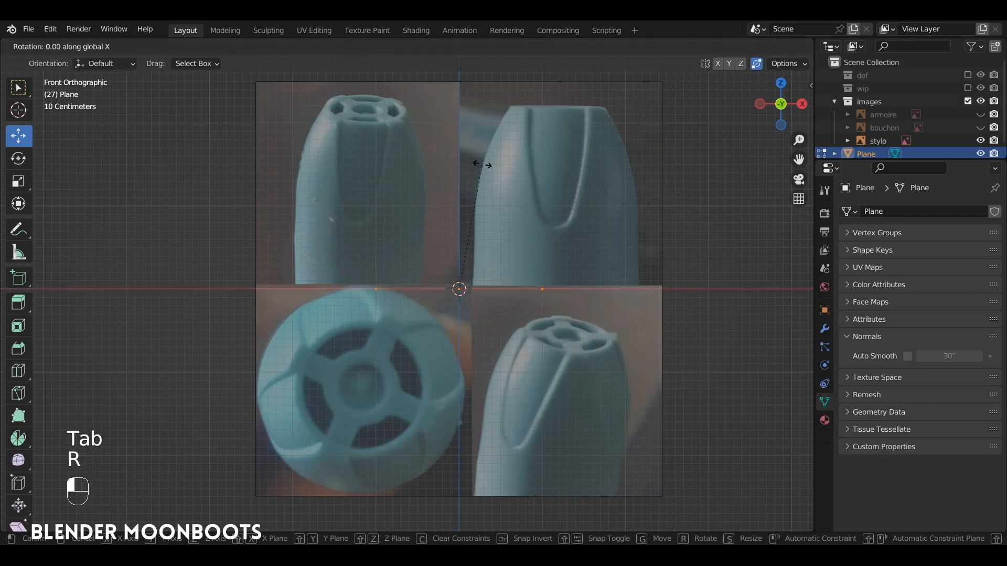
text(90)
key(Return)
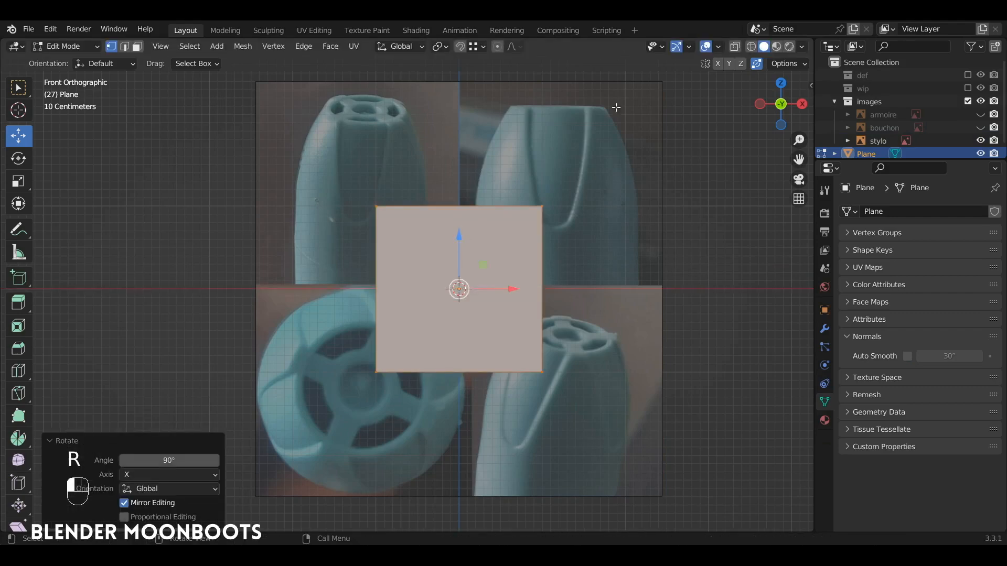
Step: Turn on X-ray and move the stylo reference image so its front-view cap photo is centred behind the plane
key(alt+z)
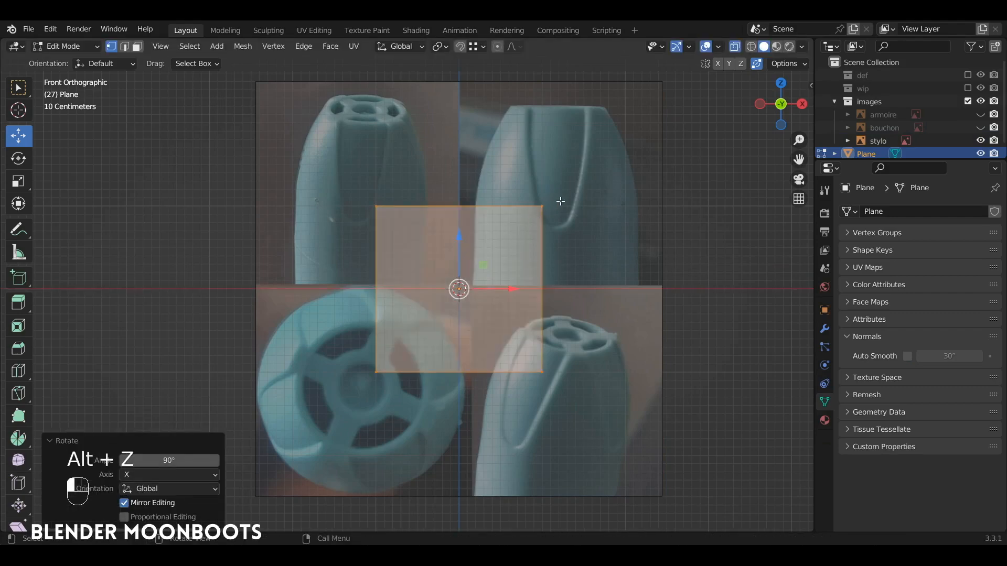
key(Tab)
click(599, 192)
key(g)
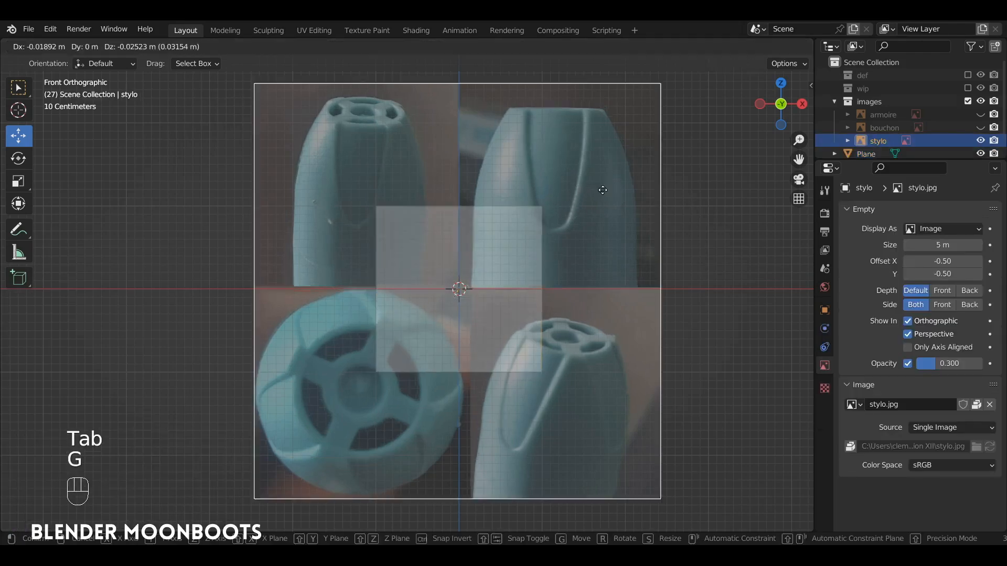
click(508, 272)
Step: Raise the plane's top edge by about 0.165 m to meet the cap's upper rim in the reference image
mouse_move(525, 264)
alt+shift+mouse_down()
mouse_move(537, 198)
mouse_move(535, 256)
alt+shift+mouse_up()
click(536, 199)
key(Tab)
alt+right_click(515, 180)
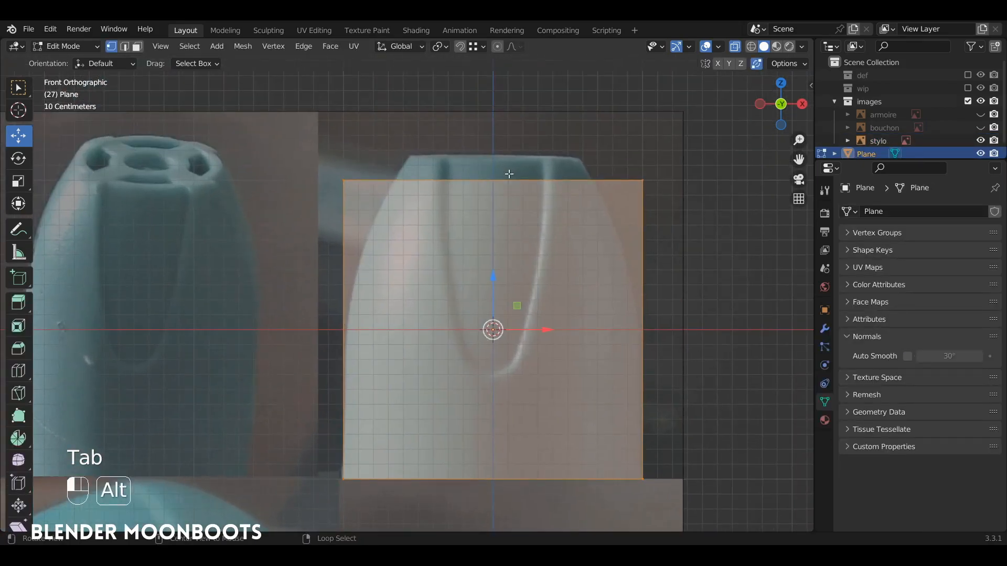
alt+right_click(502, 176)
drag(493, 180, 515, 180)
Step: Add a vertical loop cut through the plane's centre and delete the outer vertices of its left half
key(ctrl+r)
click(502, 172)
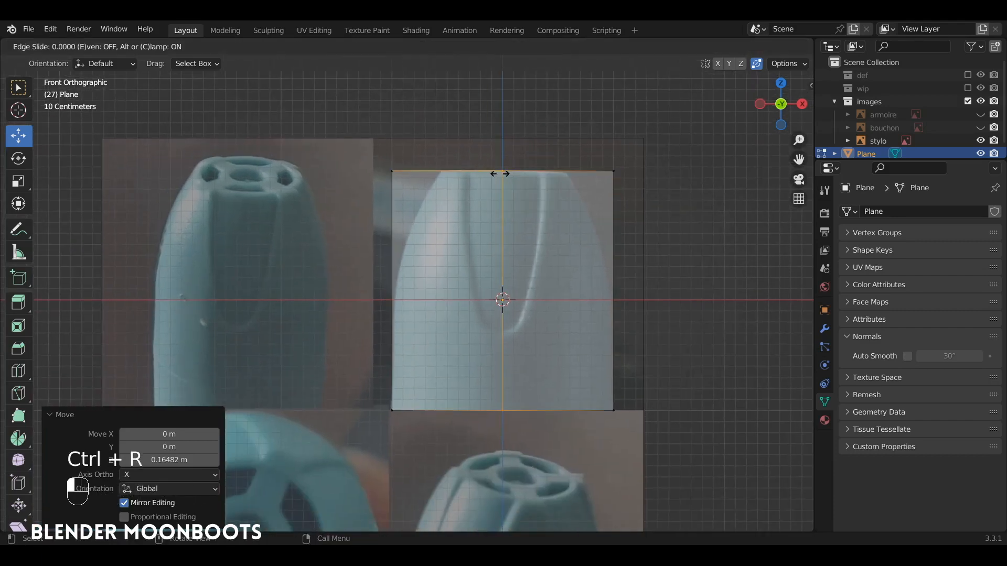
click(498, 177)
click(393, 172)
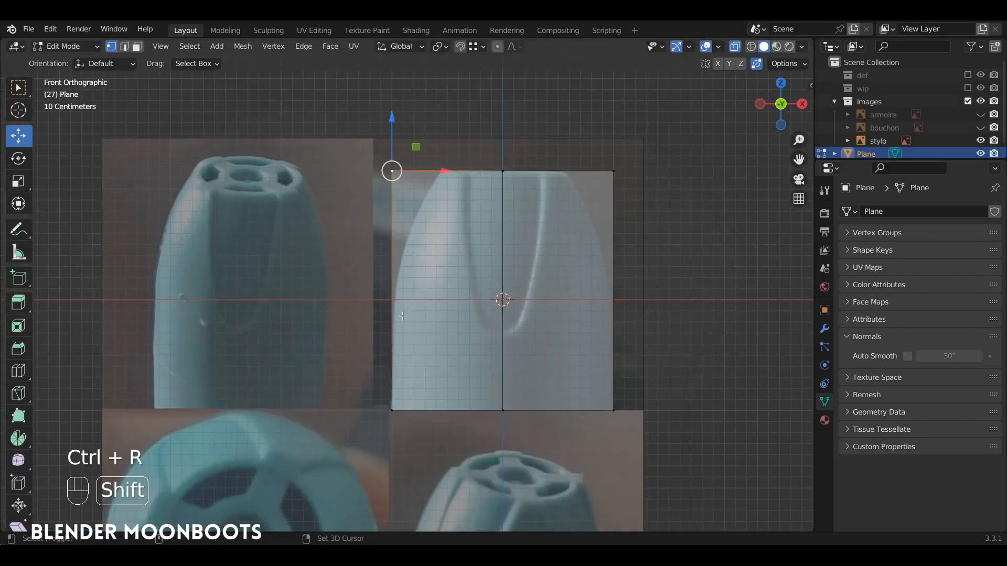
shift+click(391, 410)
key(x)
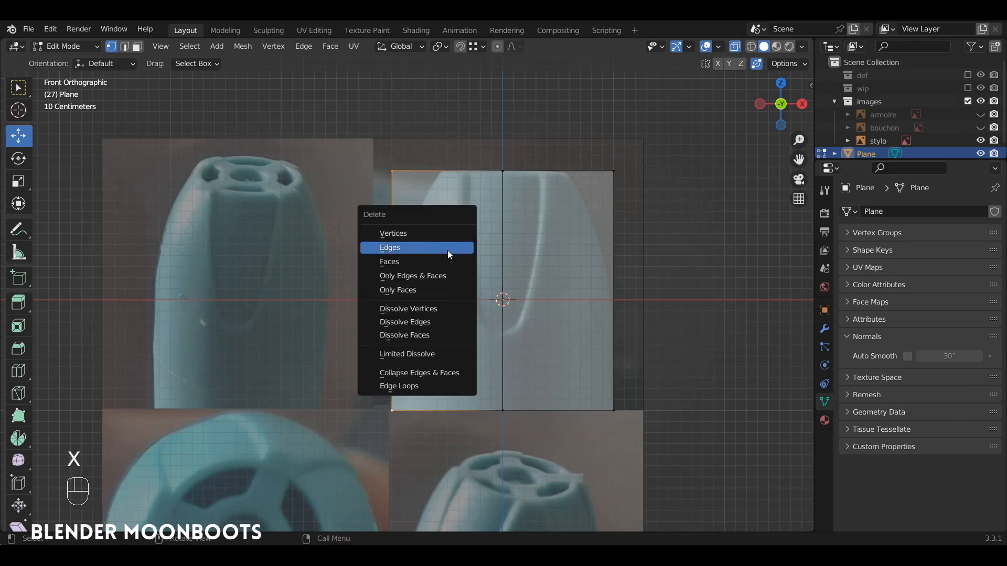
click(444, 228)
Step: Add a Mirror modifier on the X axis and move the half plane's outer edge inward by about 0.308 m
shift+middle_drag(544, 228, 495, 217)
scroll(495, 217, up, 2)
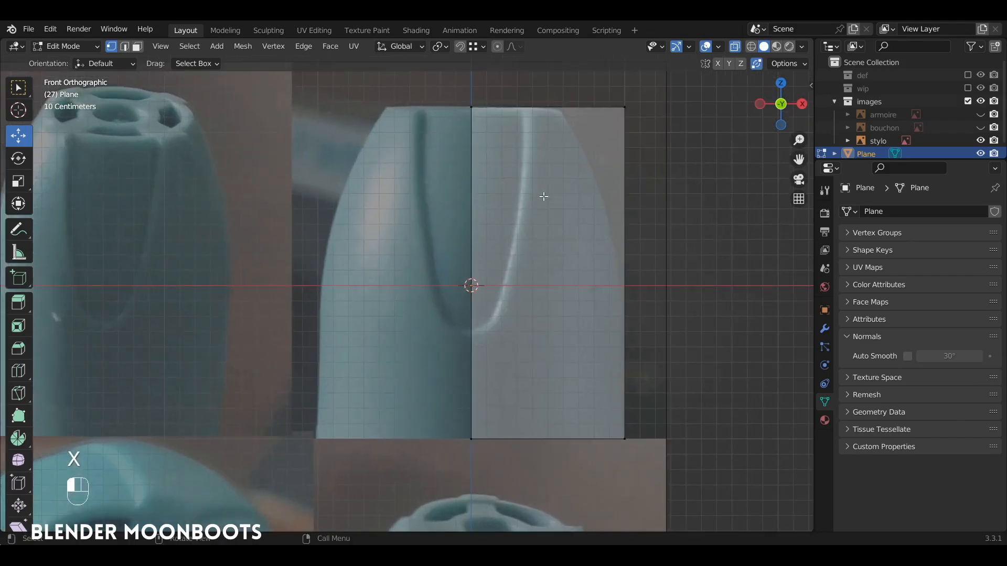
click(825, 328)
click(864, 212)
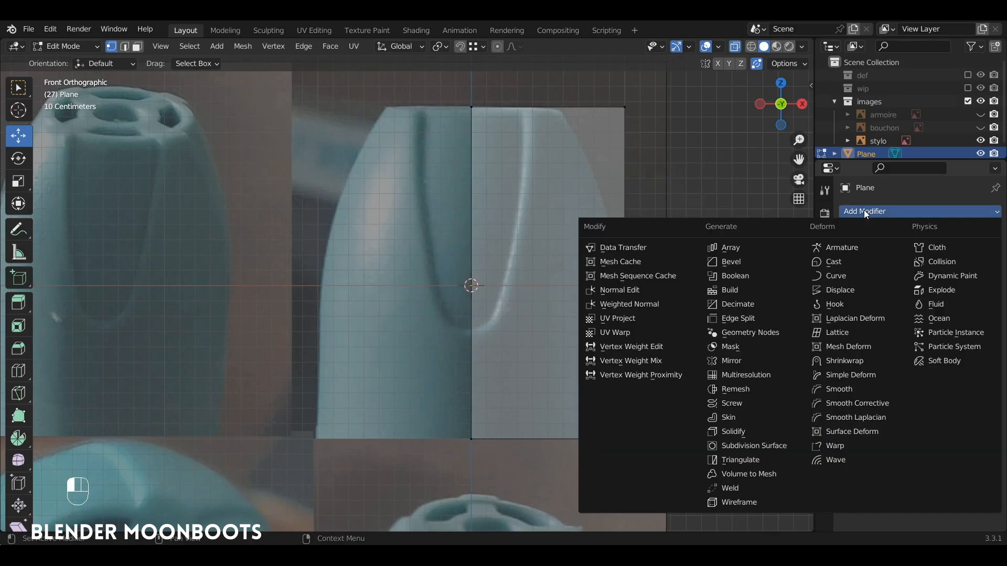
click(763, 363)
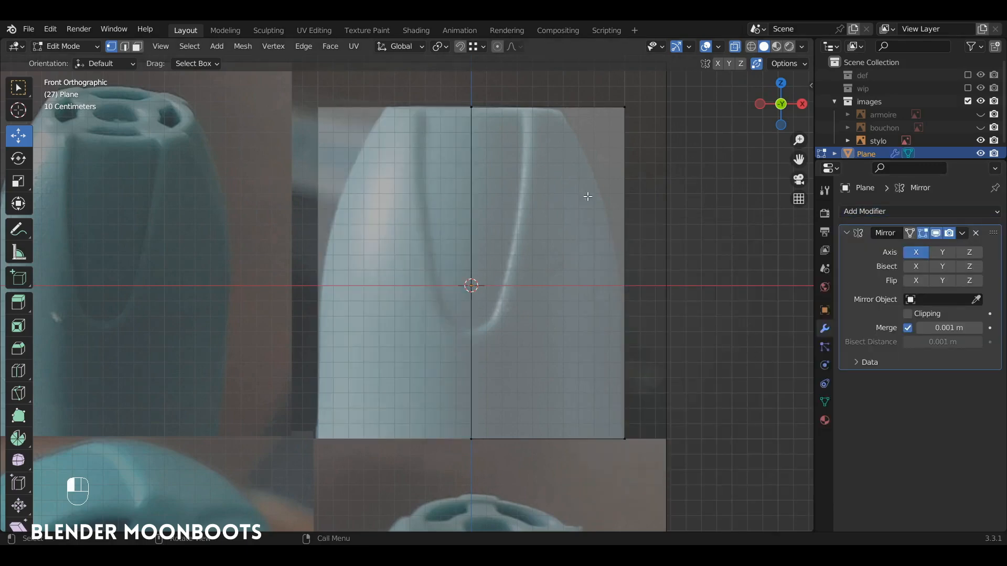
alt+click(624, 202)
drag(677, 273, 618, 274)
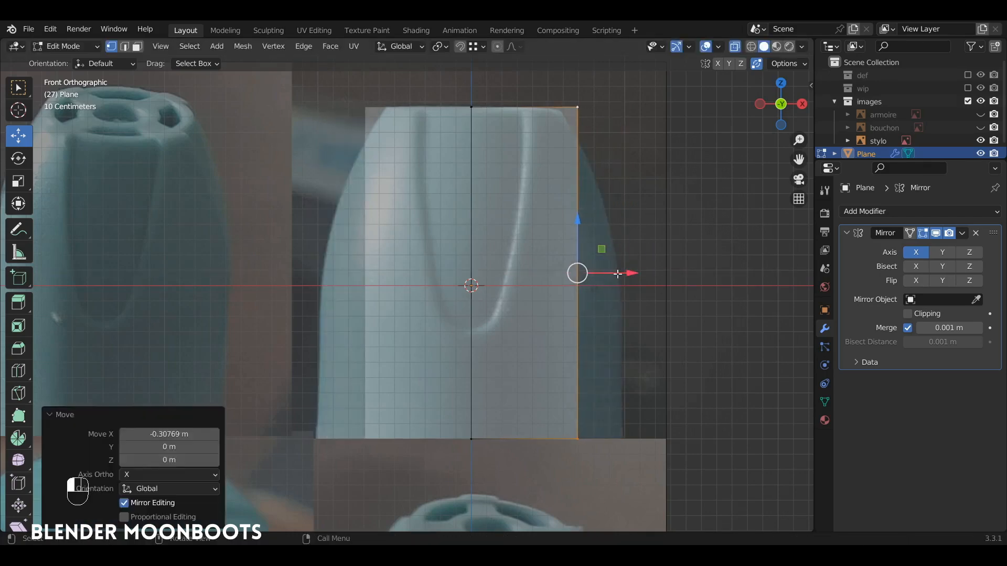
Step: Add a horizontal loop cut level with the groove's lowest point and a vertical one at its curve, slid toward the centre by about 0.505
key(ctrl+r)
click(472, 371)
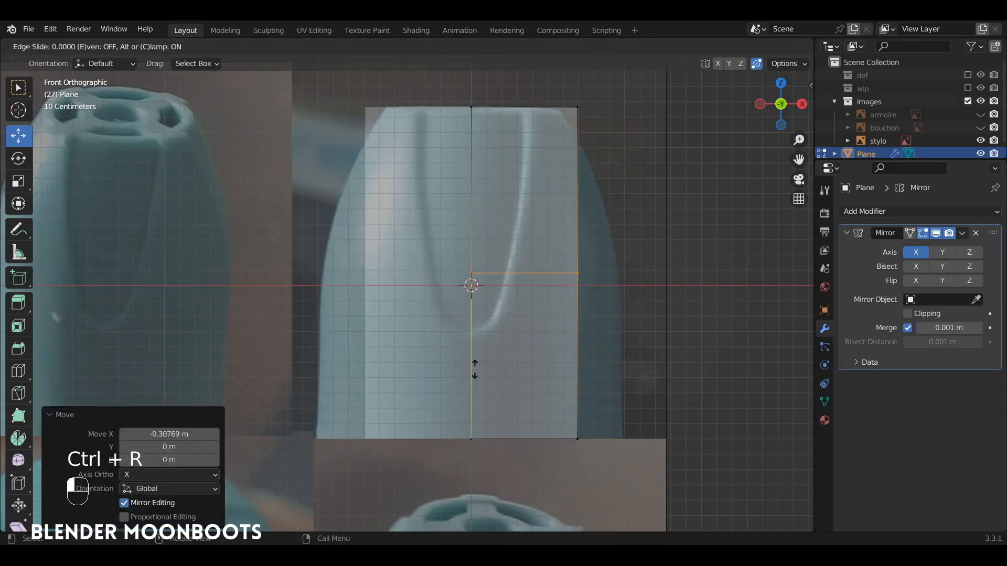
click(472, 423)
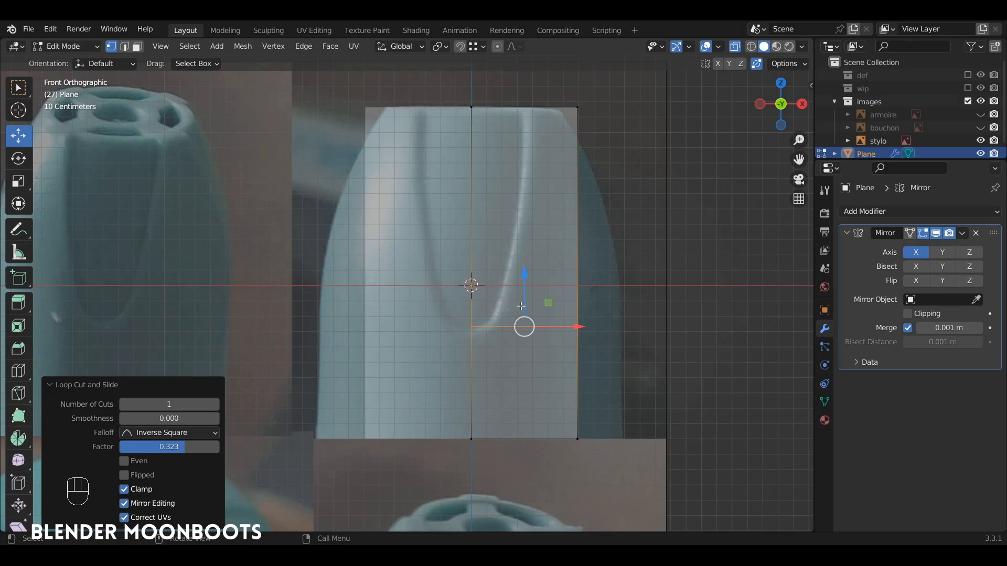
key(ctrl+r)
click(525, 328)
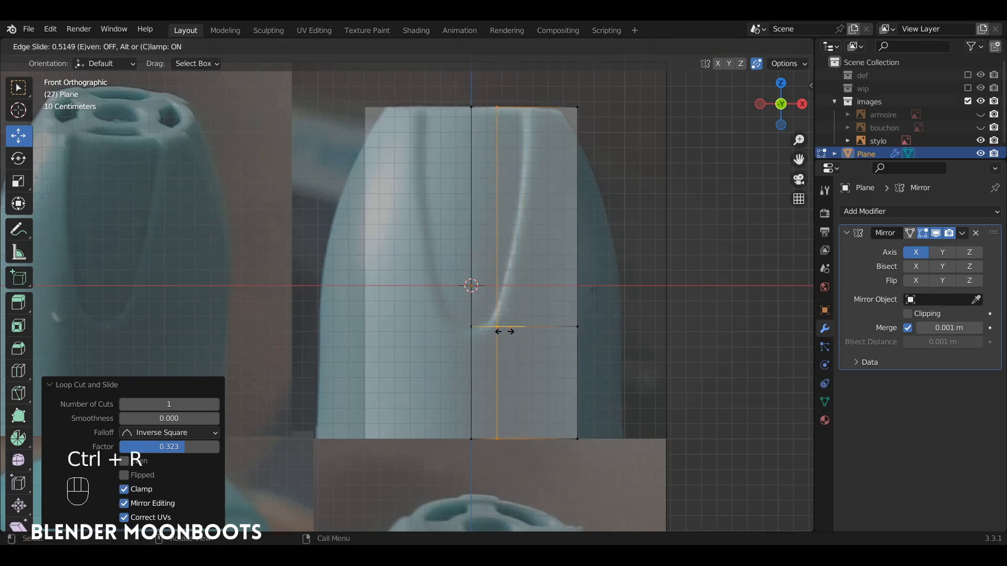
click(505, 326)
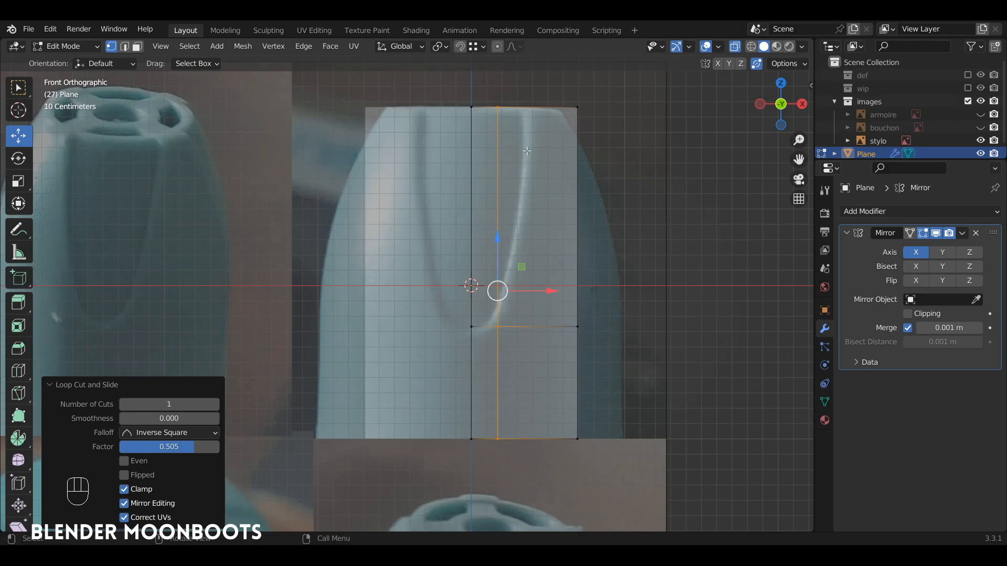
Step: Add one centred horizontal loop cut below the groove and three evenly spaced horizontal cuts across the section above it
key(ctrl+r)
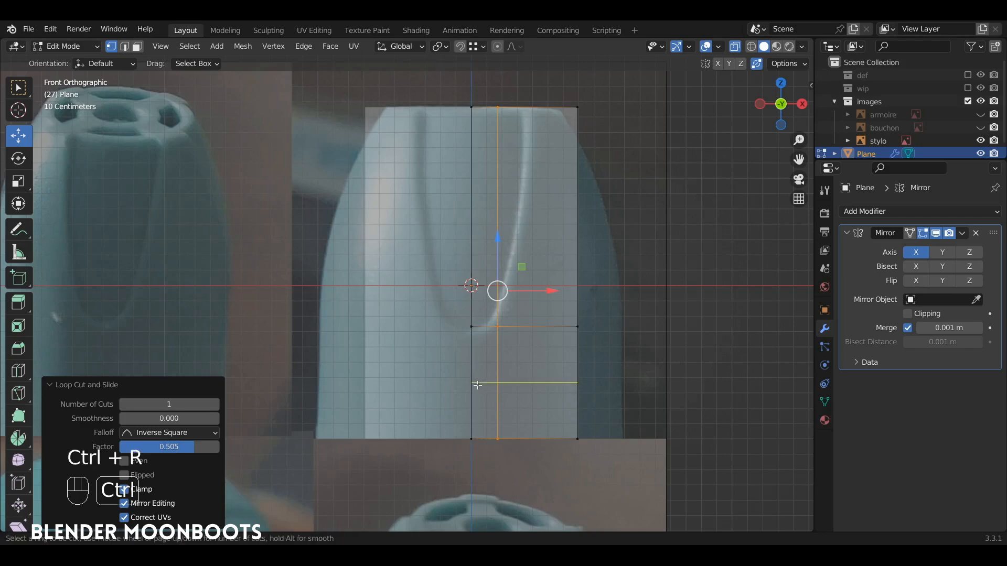
click(477, 384)
right_click(475, 379)
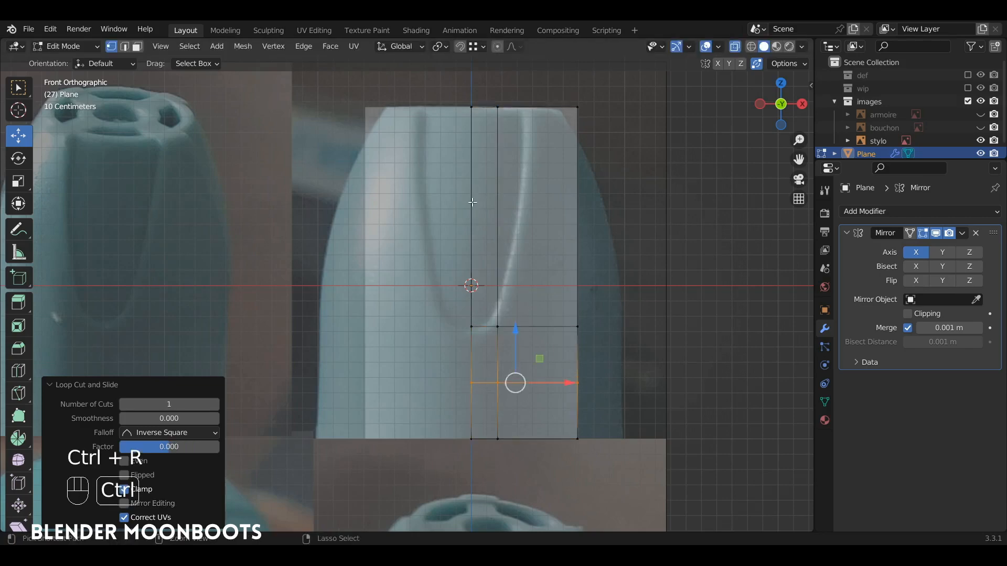
key(ctrl+r)
scroll(477, 209, up, 2)
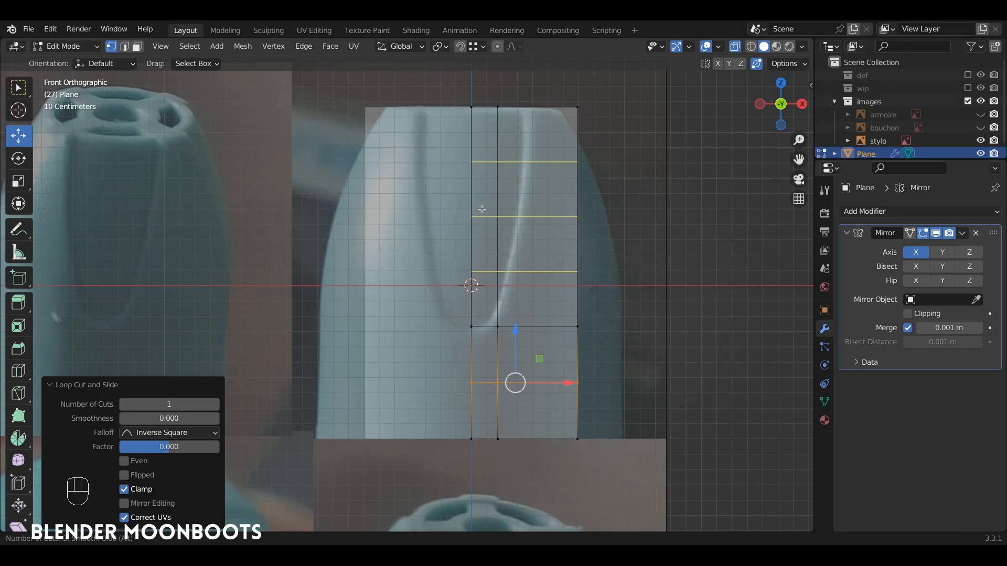
click(481, 209)
right_click(498, 222)
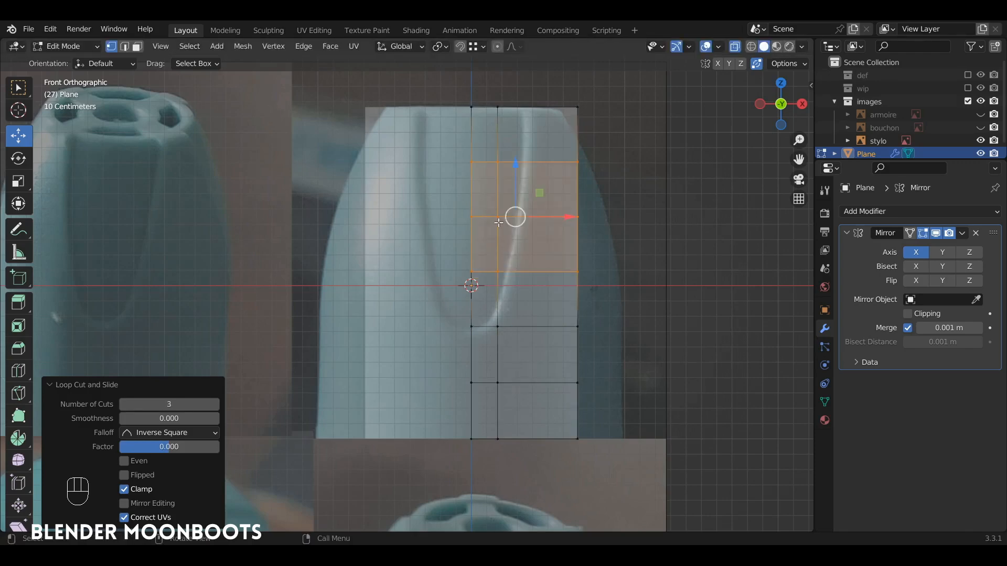
Step: Shift the four upper vertices of the inner vertical loop outward along X to follow the groove, the topmost by about 0.168 m
click(498, 272)
drag(548, 273, 557, 272)
click(498, 216)
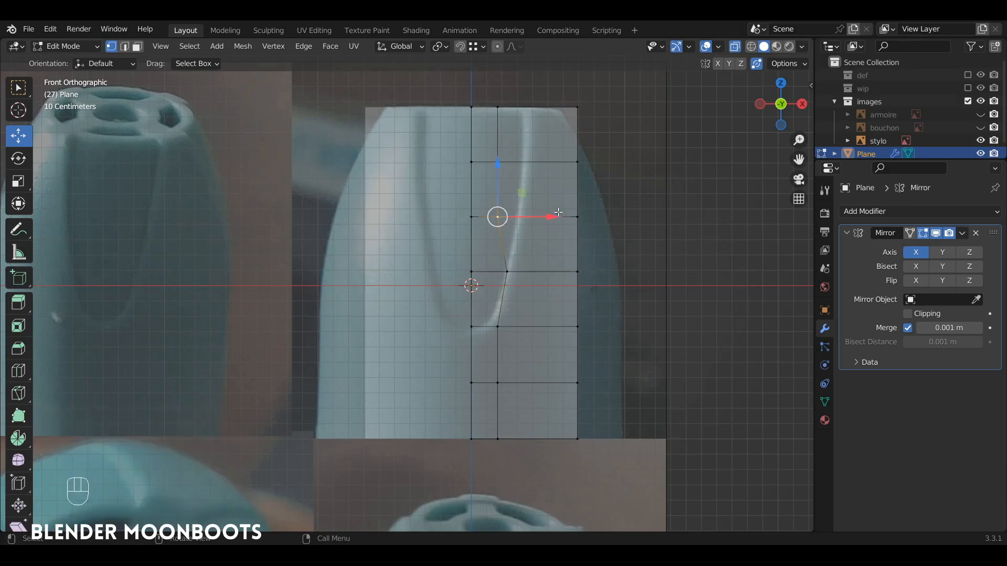
drag(558, 212, 579, 216)
click(497, 161)
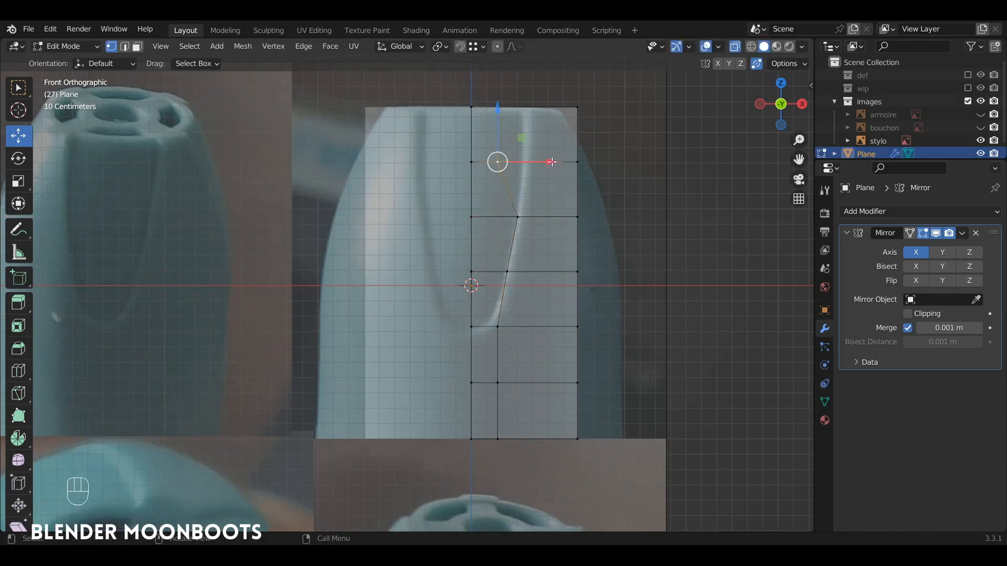
drag(552, 162, 577, 161)
click(497, 107)
drag(555, 107, 582, 108)
Step: Add centred vertical loop cuts on both sides of the groove line, one toward the outer edge and one toward the mirror axis
key(ctrl)
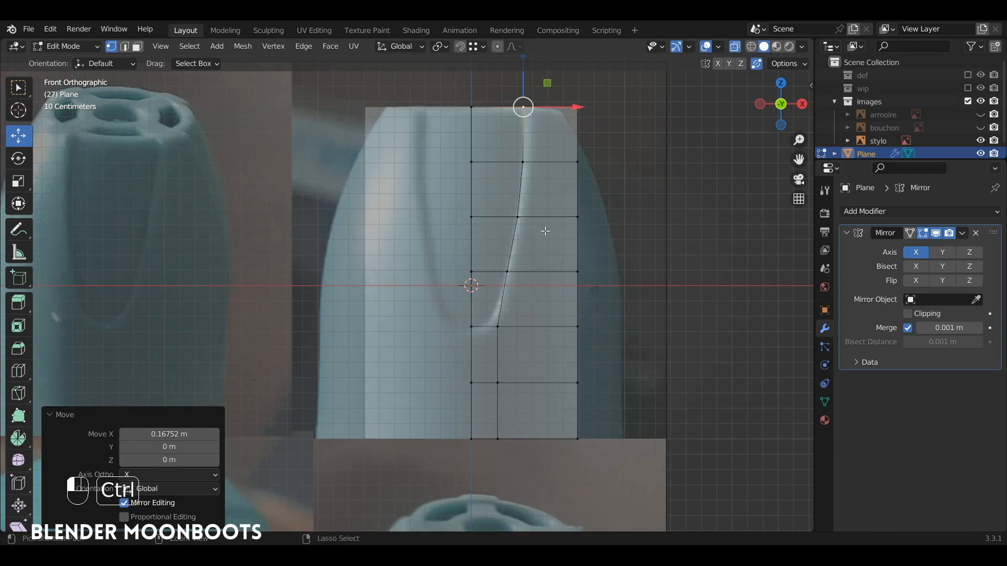
key(ctrl+r)
click(541, 230)
right_click(541, 229)
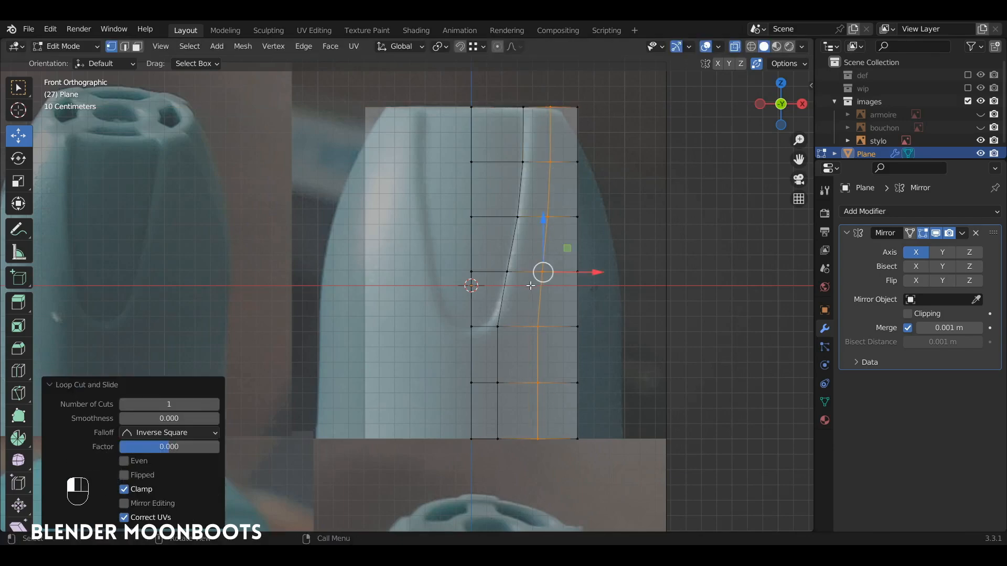
key(ctrl)
key(ctrl+r)
click(486, 272)
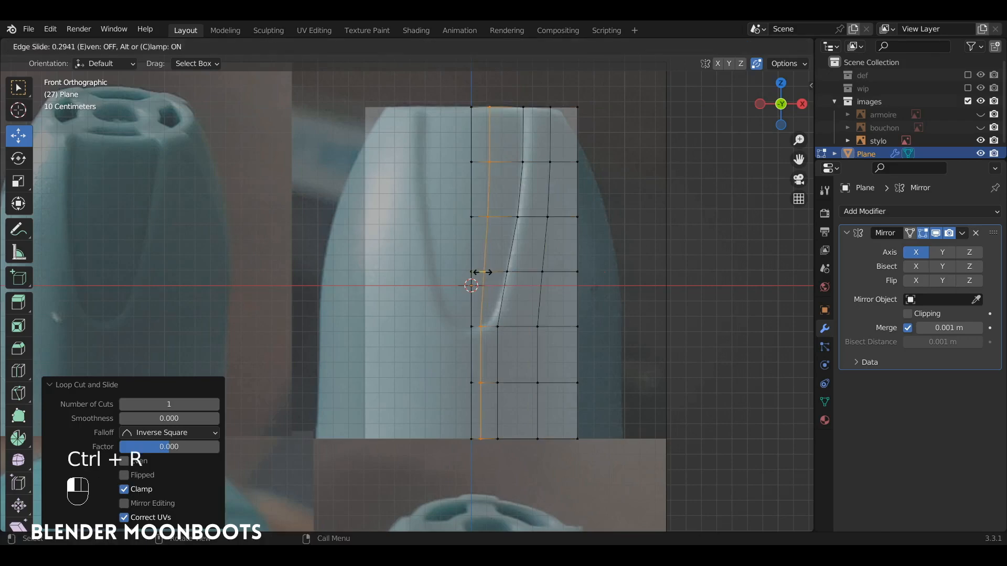
right_click(487, 273)
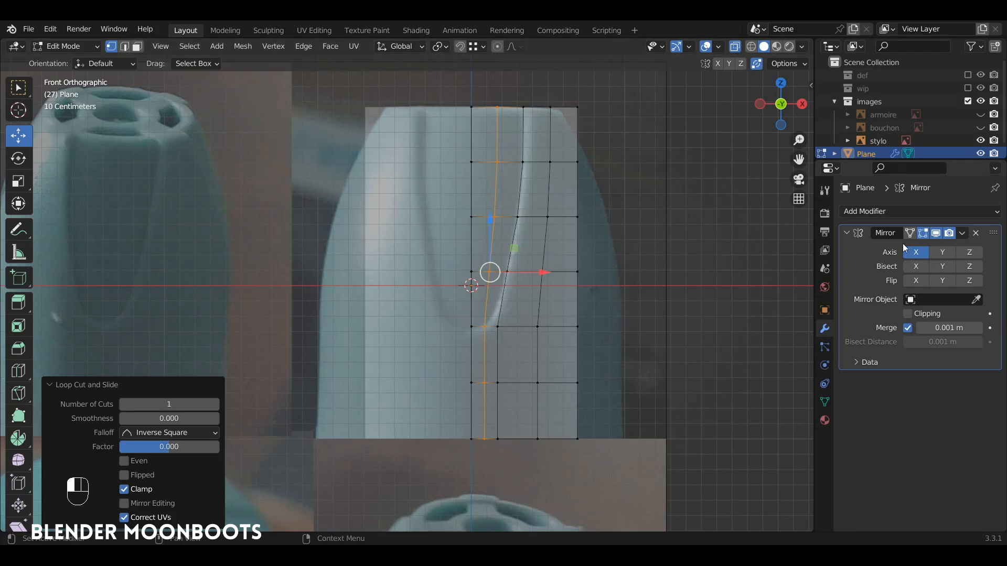
Step: Enable Clipping on the Mirror modifier and add an Array modifier to the plane
click(908, 315)
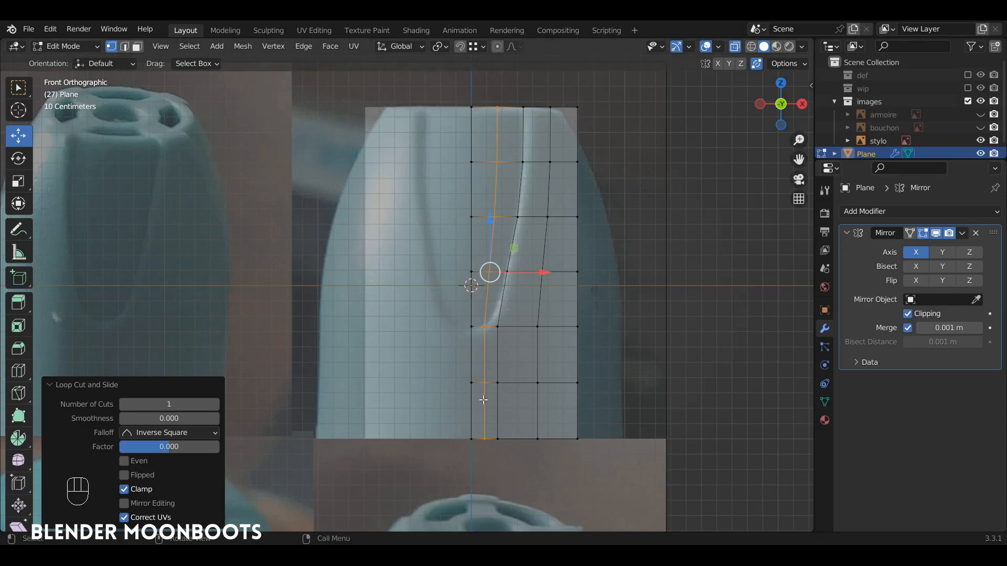
click(846, 234)
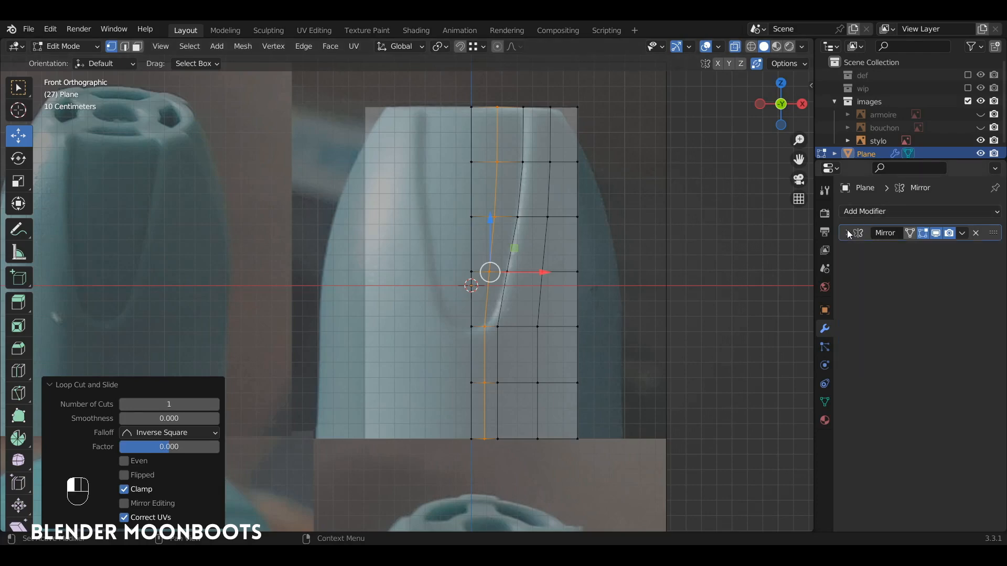
click(863, 212)
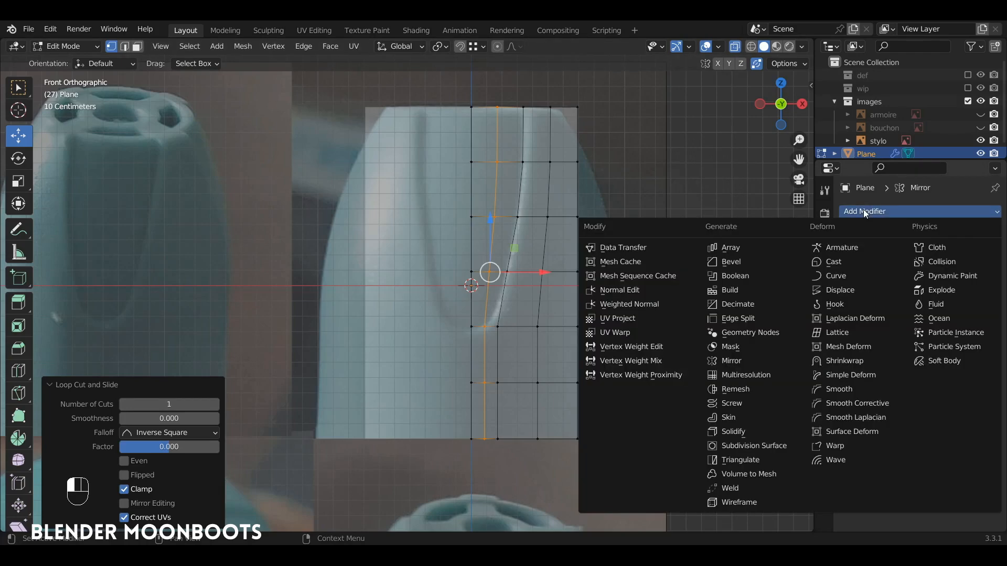
click(742, 247)
Step: Return to Object Mode and move the plane about 0.838 m along negative Y, in front of the reference image
alt+drag(727, 243, 628, 301)
key(Tab)
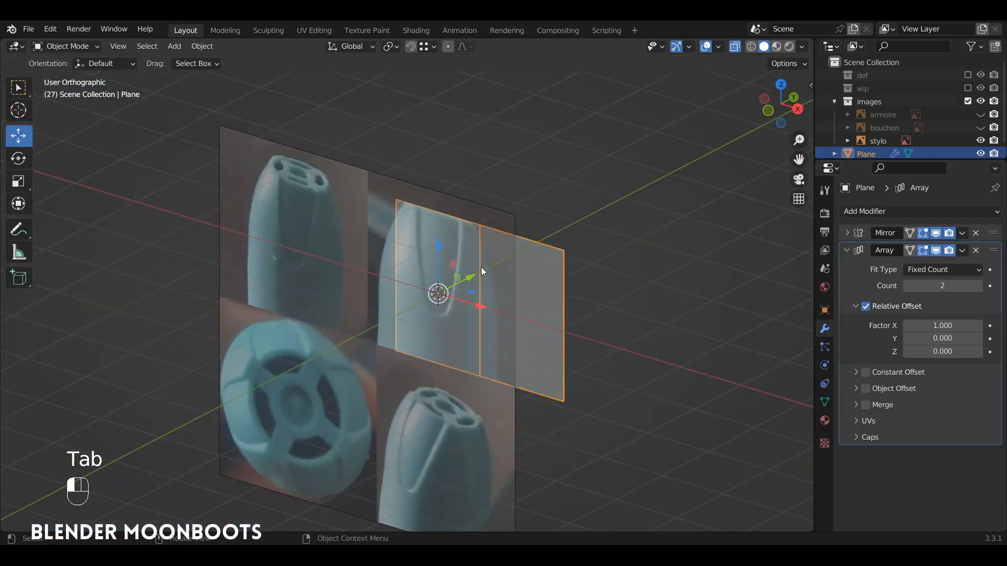
drag(469, 275, 461, 296)
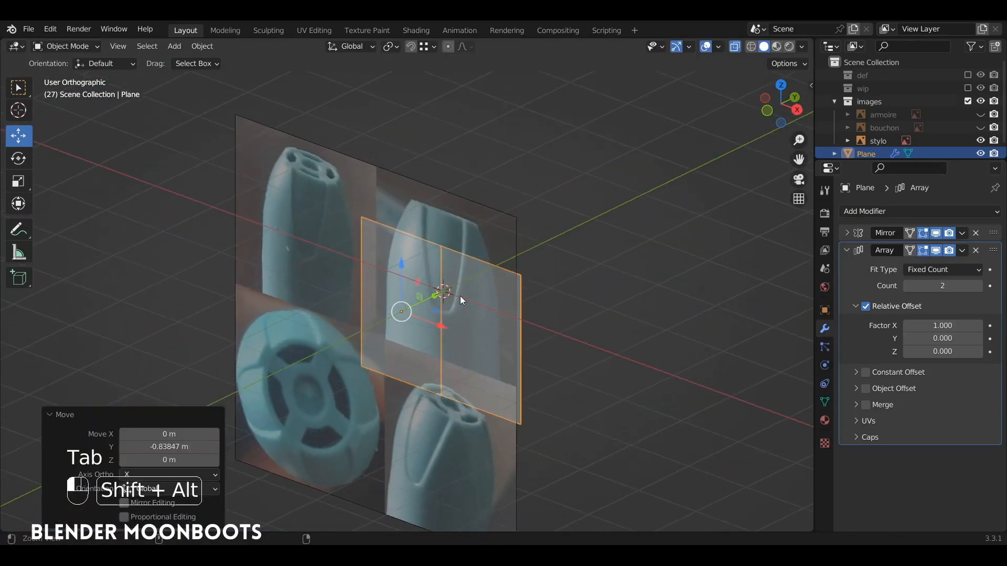
scroll(461, 296, up, 1)
Step: Set the Array modifier's count to 4
click(932, 284)
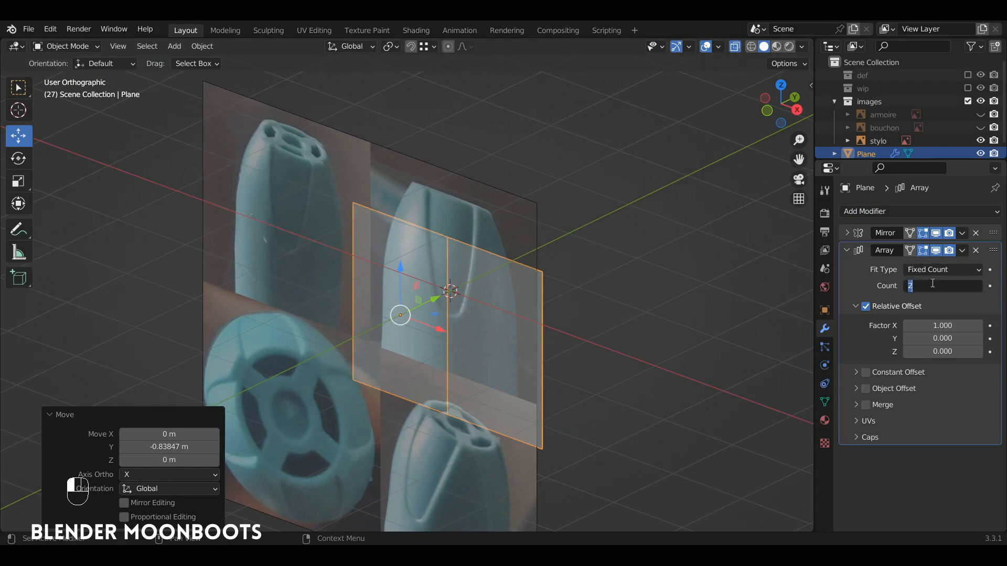
text(4)
key(Return)
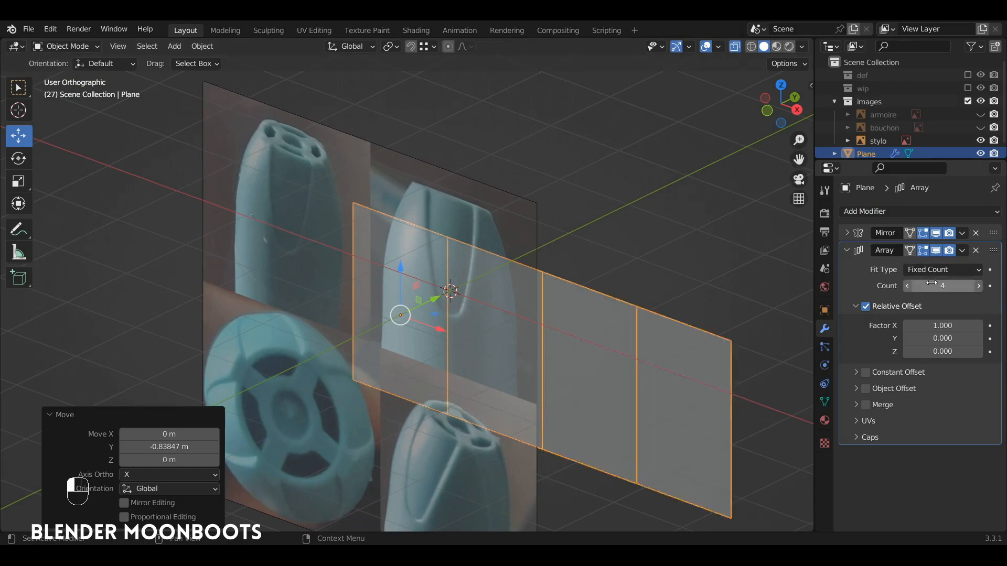
Step: Enable Merge on the plane's Array modifier and collapse the modifier's settings
click(866, 404)
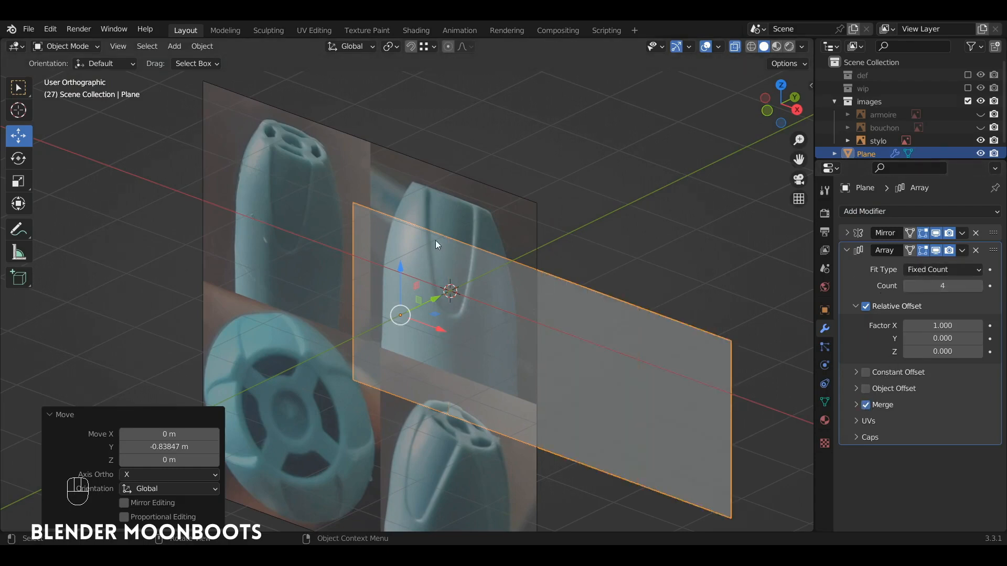
click(846, 250)
scroll(636, 270, up, 1)
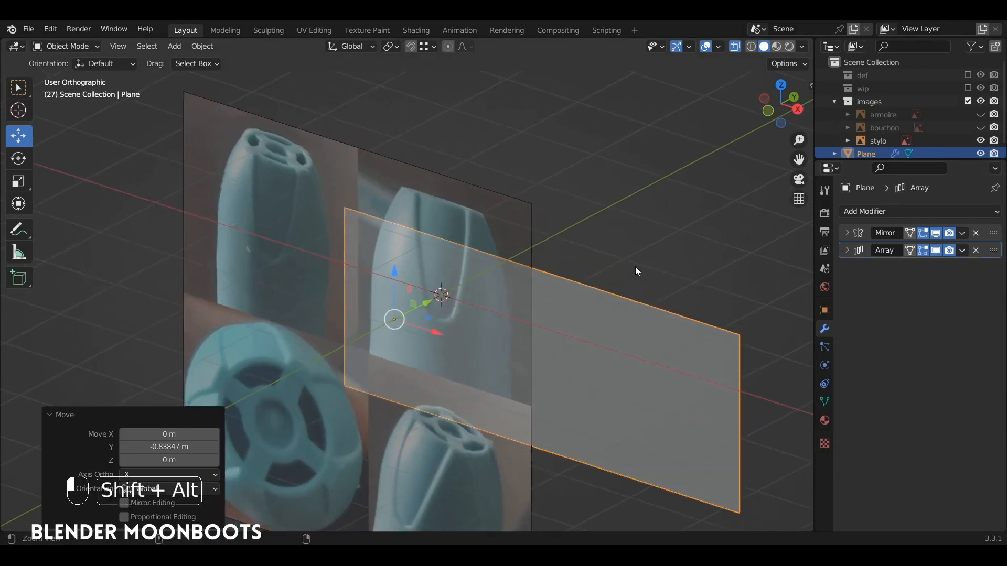
scroll(635, 271, down, 1)
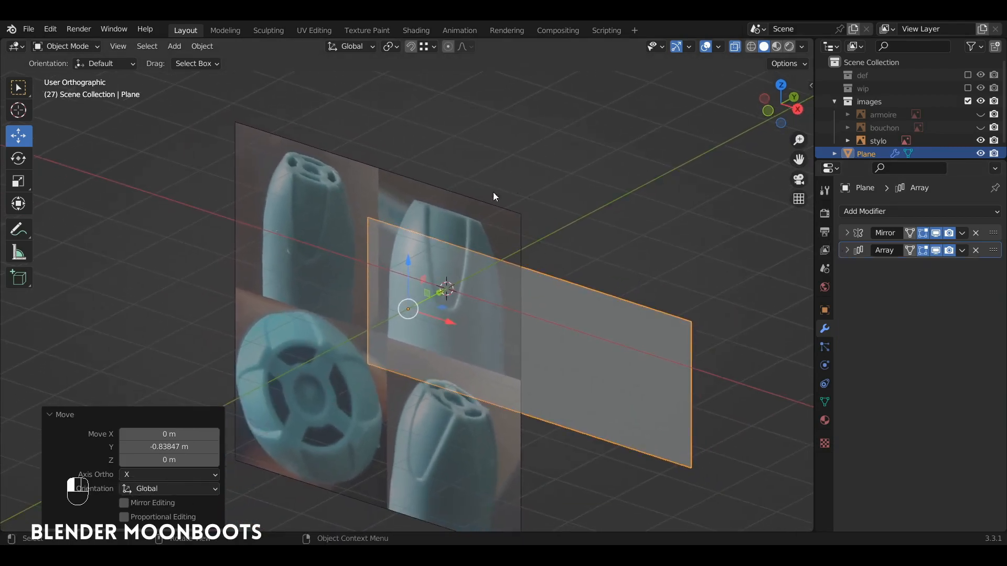
Step: Add a Simple Deform modifier to the plane, switch it to Bend and set the angle to 360°
click(872, 211)
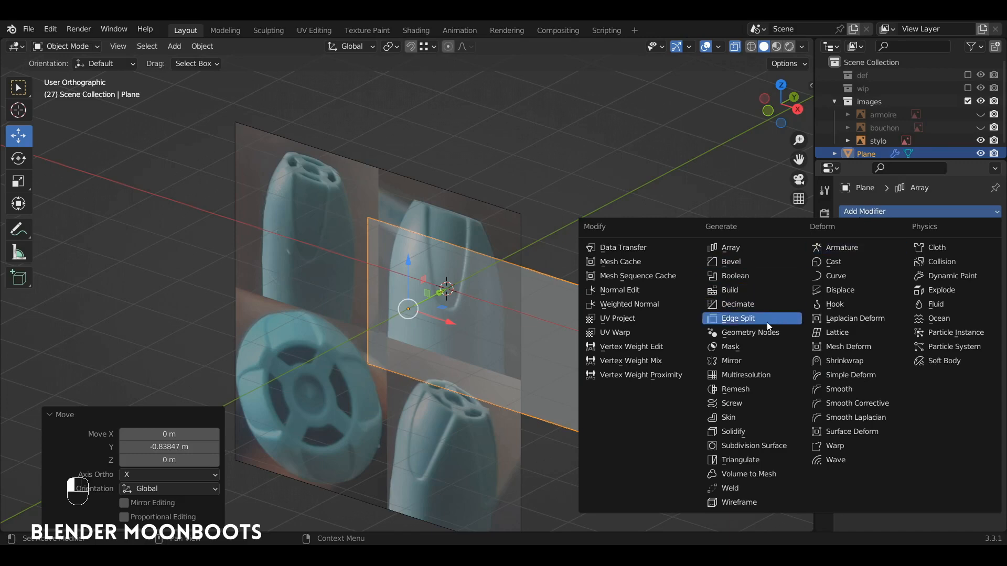
click(843, 374)
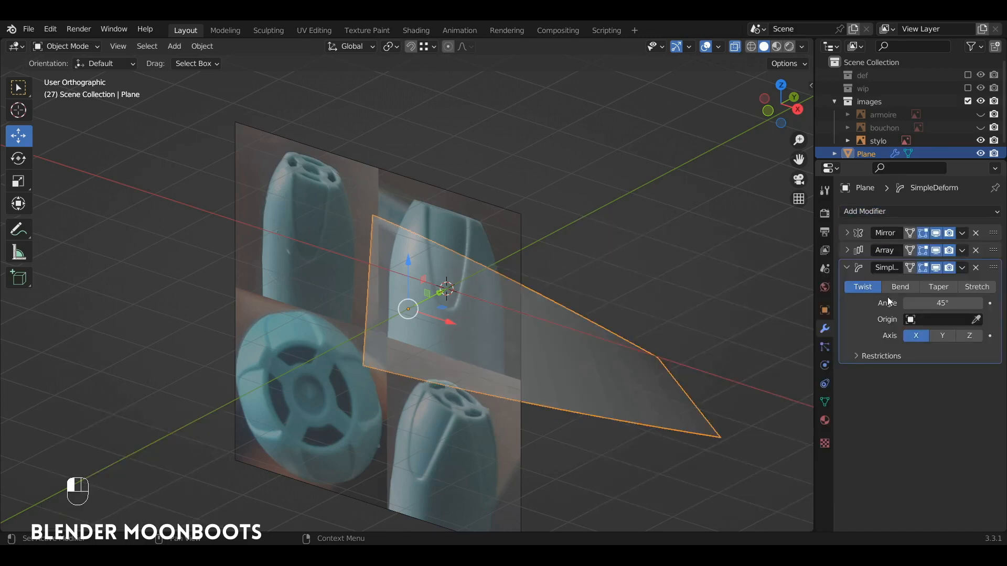
click(899, 287)
click(935, 303)
text(3)
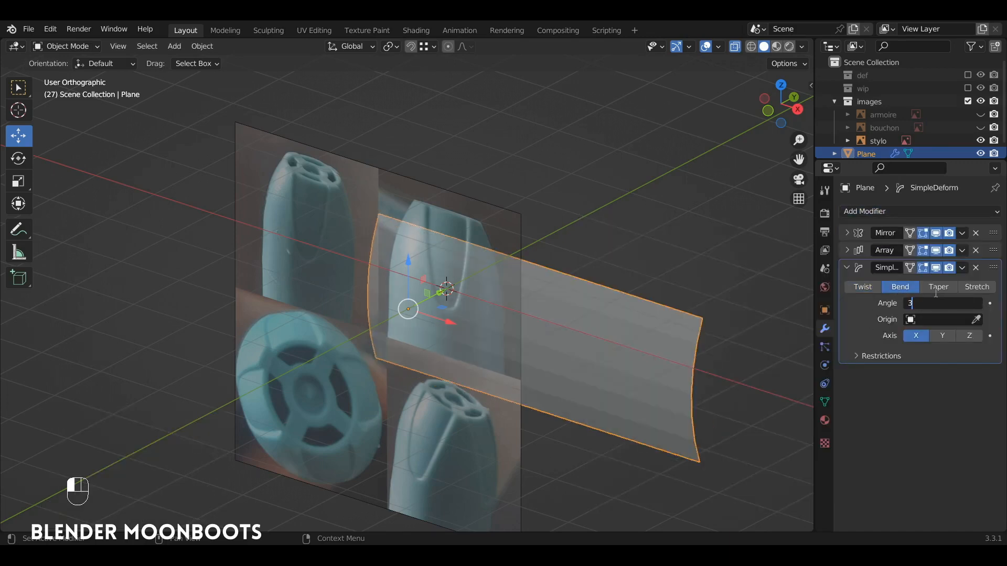
text(60)
key(Return)
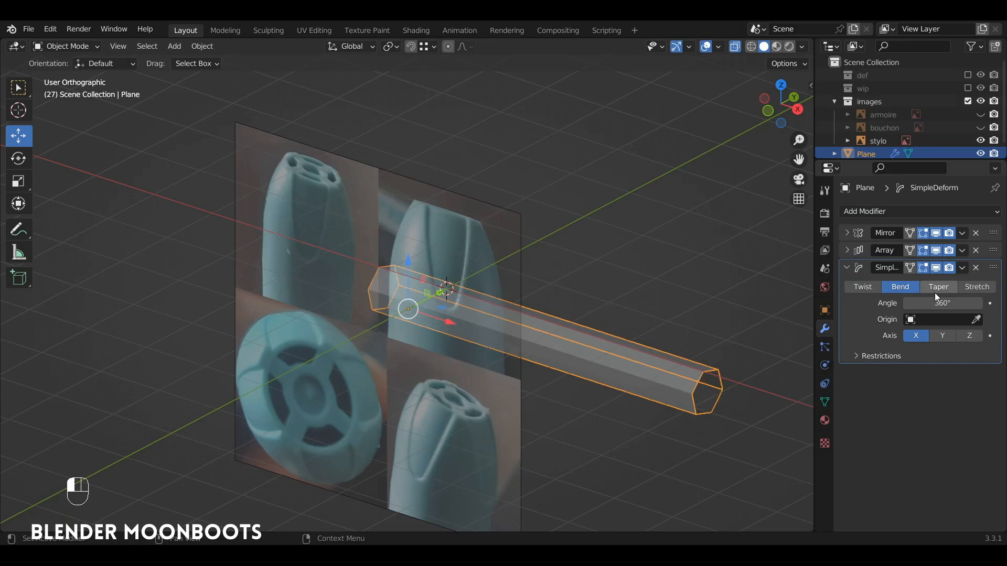
Step: Set the Simple Deform modifier's bend axis to Z and check the bent shape with X-ray off
click(972, 336)
alt+drag(650, 300, 587, 254)
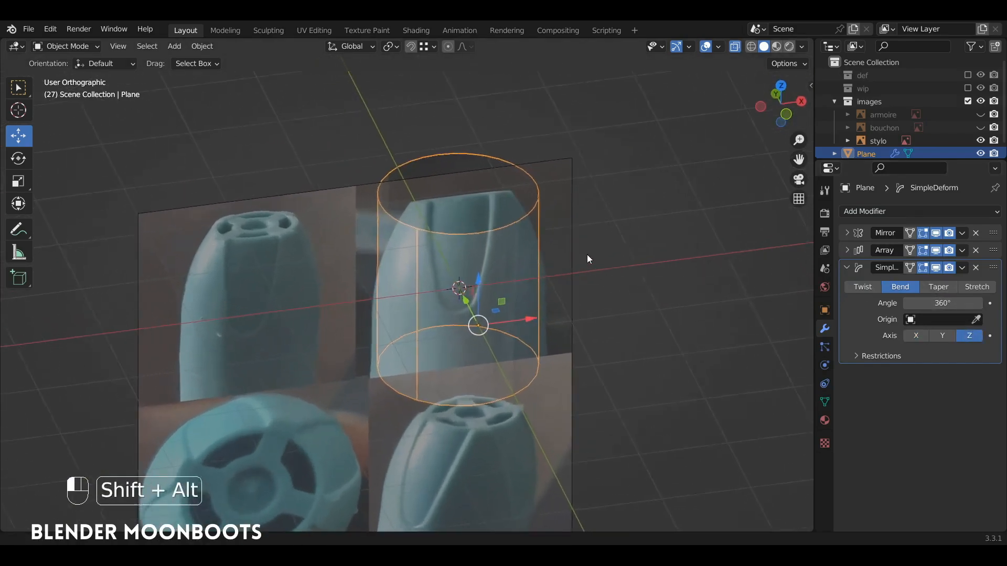
scroll(596, 233, up, 3)
key(alt+z)
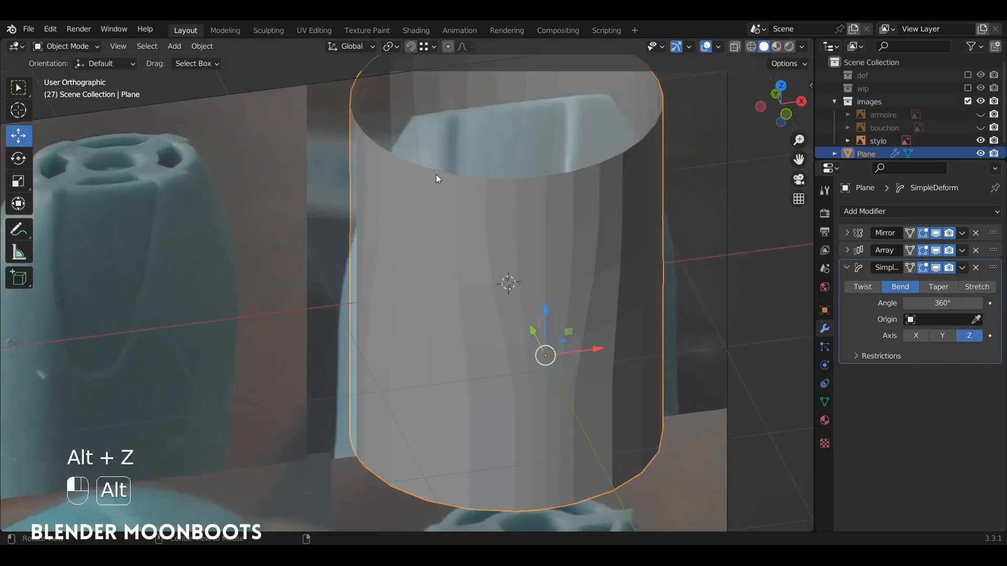
key(alt+z)
Step: Add a Weld modifier to the plane and collapse the Simple Deform and Weld settings
click(867, 213)
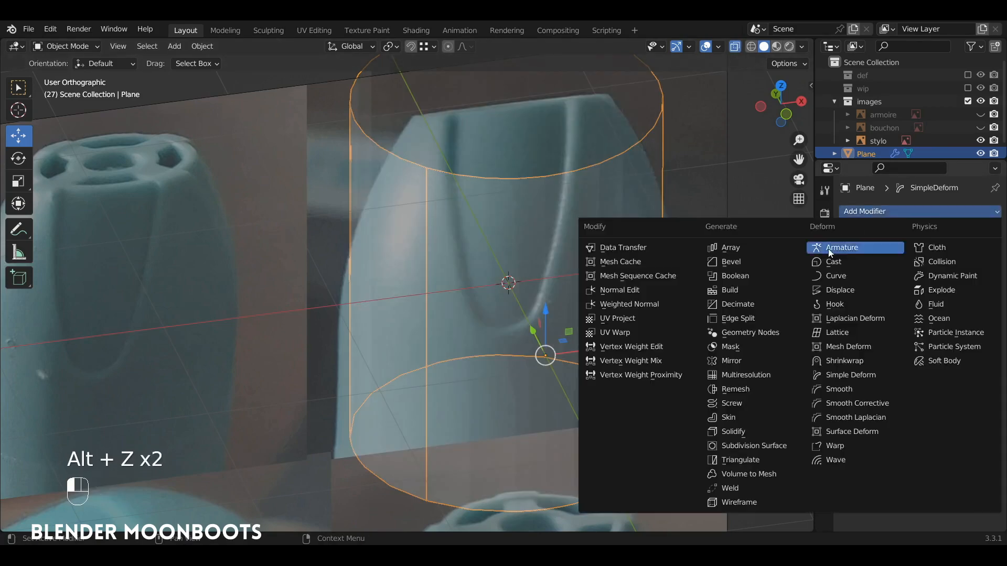
click(753, 488)
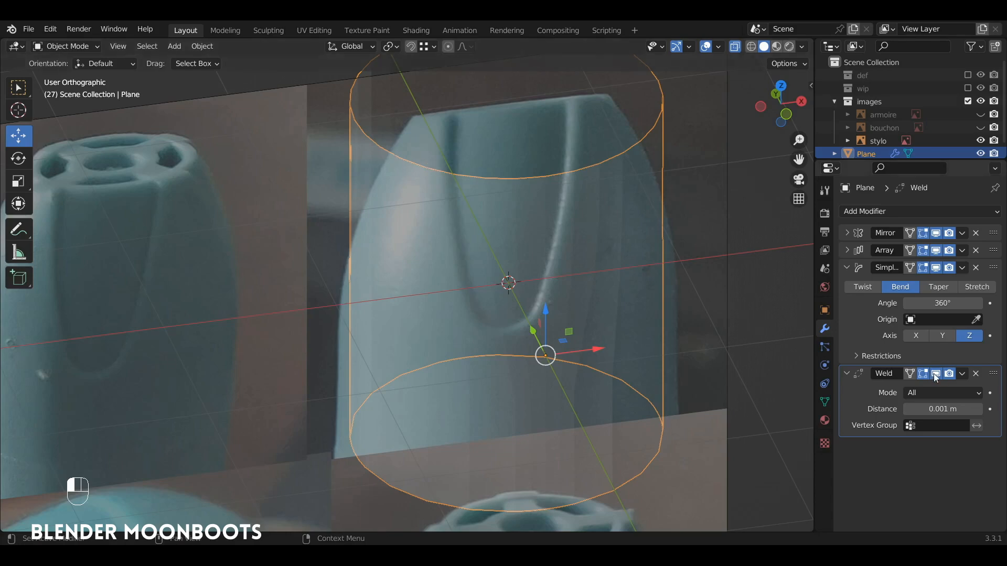
click(847, 269)
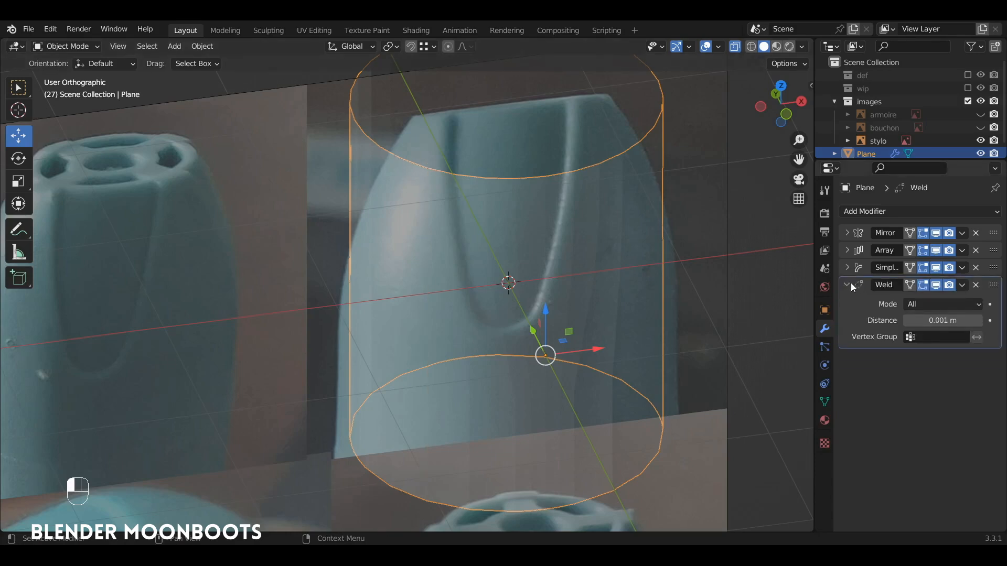
click(847, 284)
Step: Compare the bent cylinder with the stylo reference image in the front view, with X-ray on and off
key(KP_1)
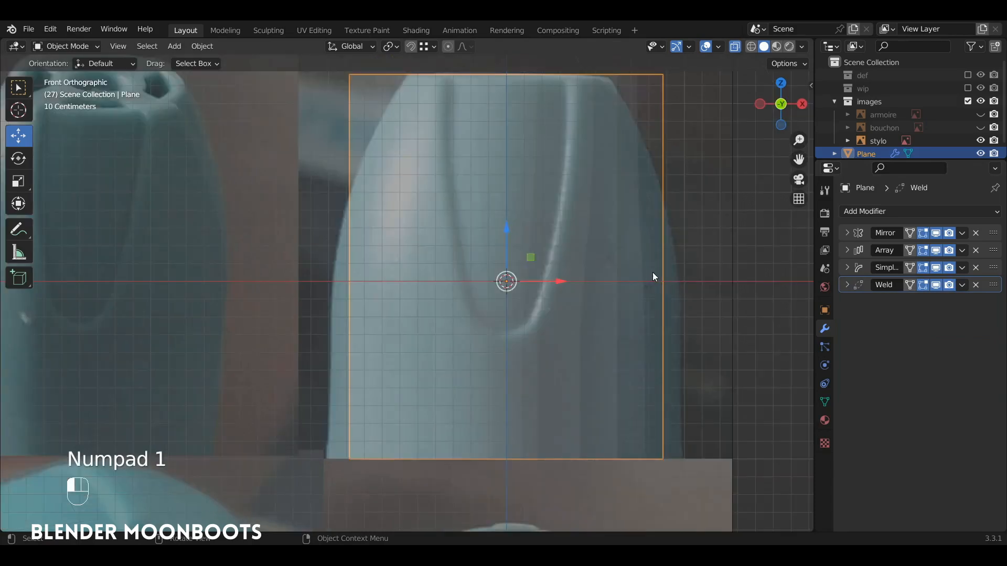
key(Tab)
scroll(624, 283, down, 3)
key(Tab)
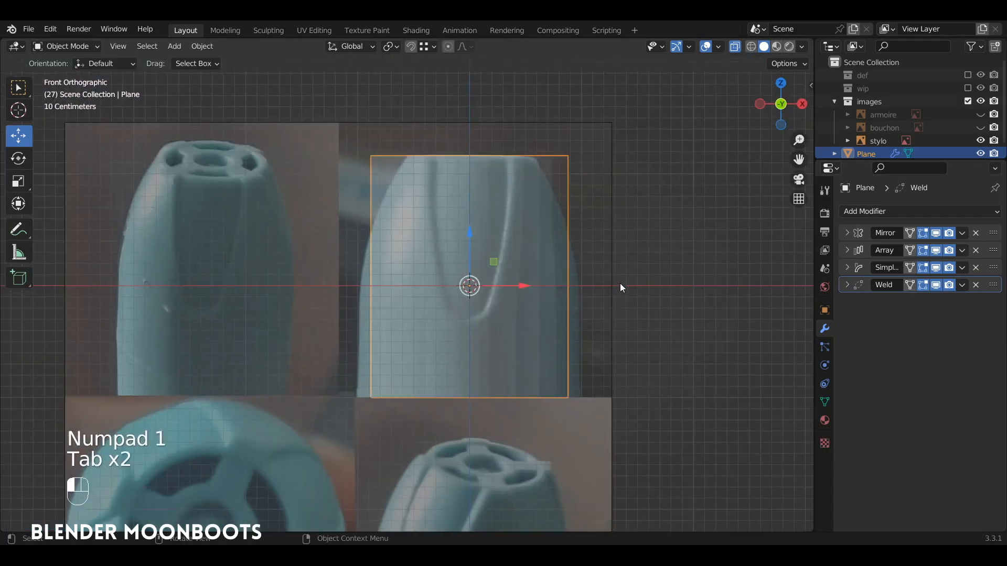
key(alt+z)
mouse_move(615, 274)
ctrl+alt+mouse_down()
mouse_move(607, 285)
mouse_move(611, 271)
ctrl+alt+mouse_up()
ctrl+alt+drag(611, 270, 584, 266)
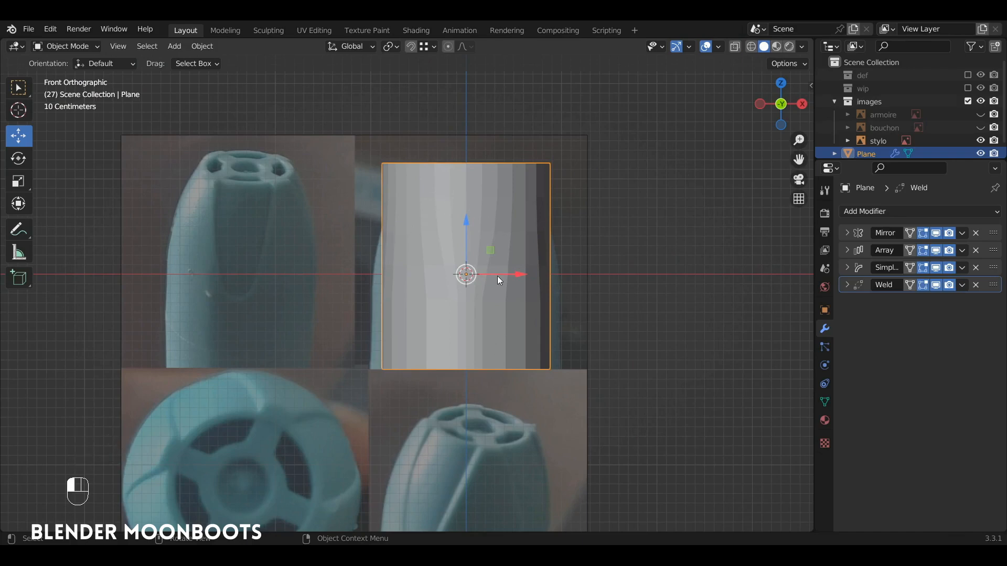
key(alt+z)
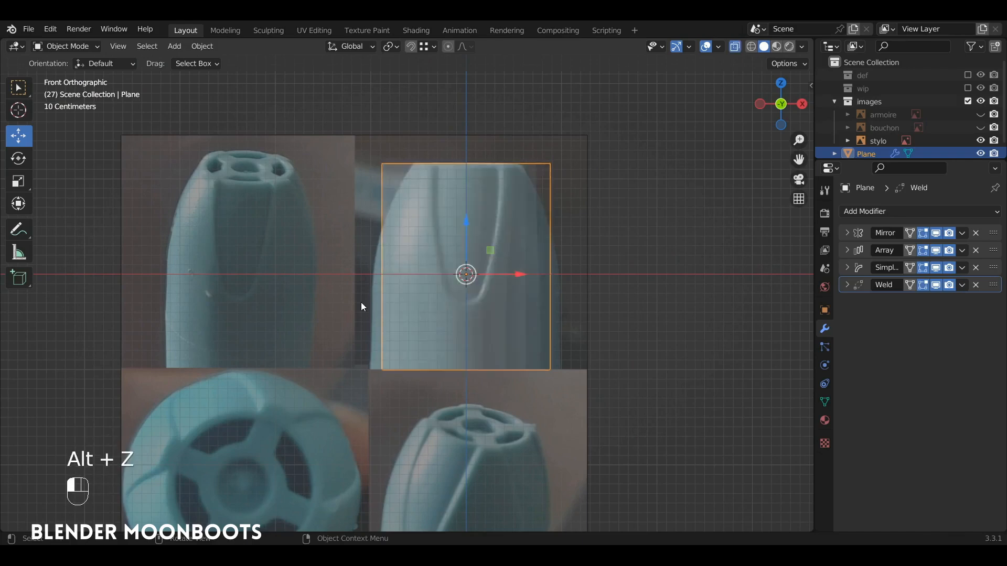
alt+shift+drag(555, 287, 549, 261)
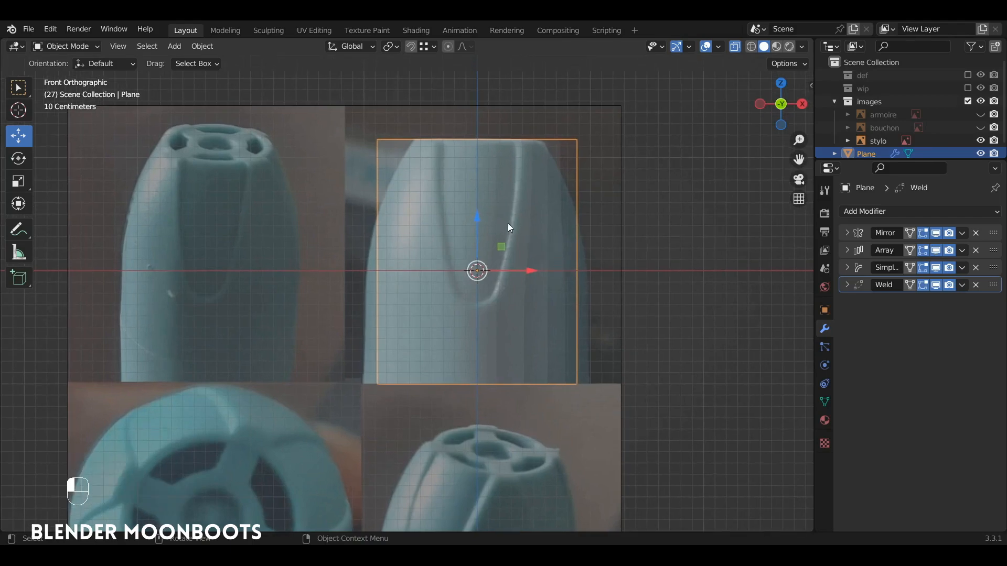
key(Tab)
key(Tab)
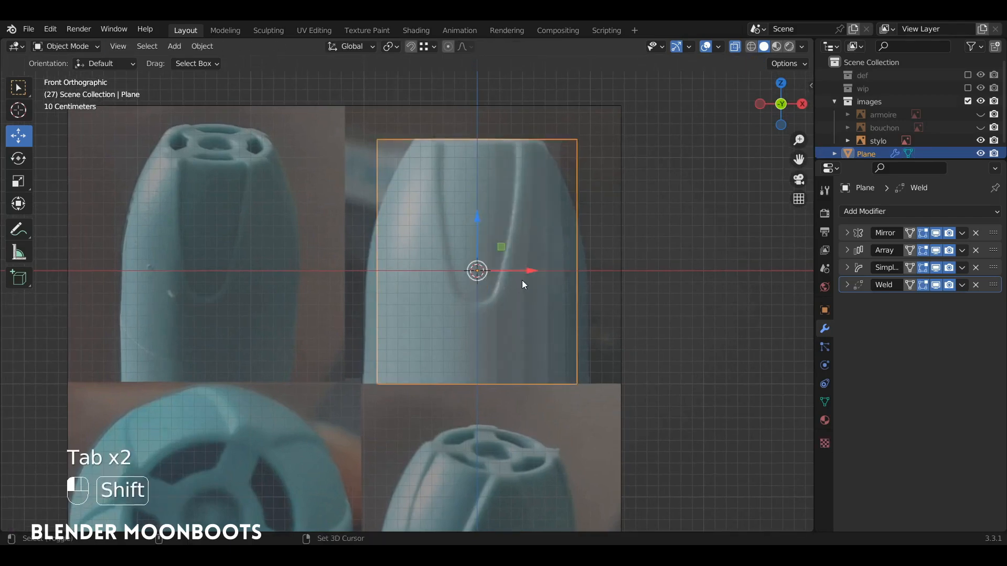
Step: Add a Lattice object at the origin, scale it uniformly to about 1.995 and turn X-ray off
key(shift+a)
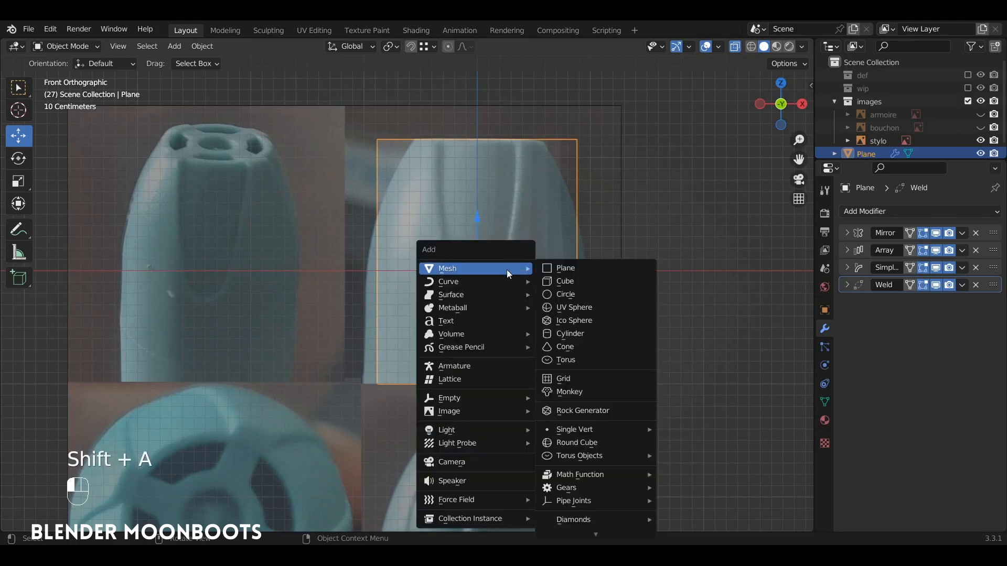
mouse_move(492, 288)
click(467, 380)
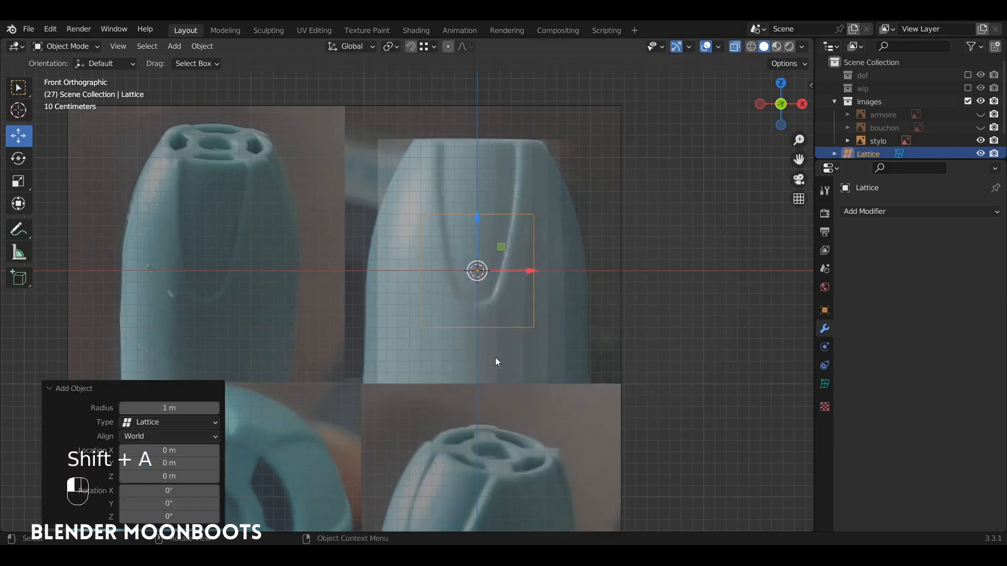
key(s)
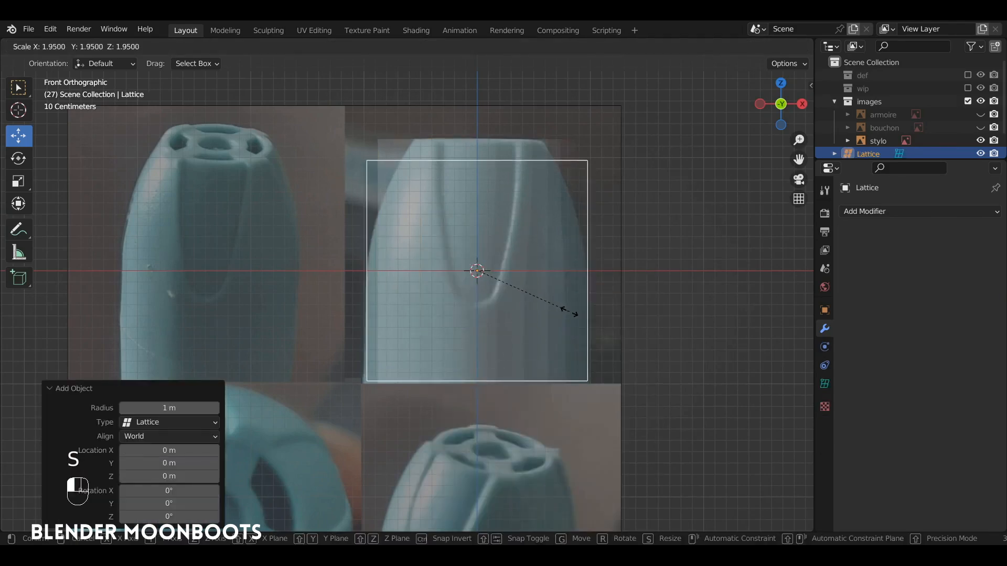
click(571, 310)
key(alt+z)
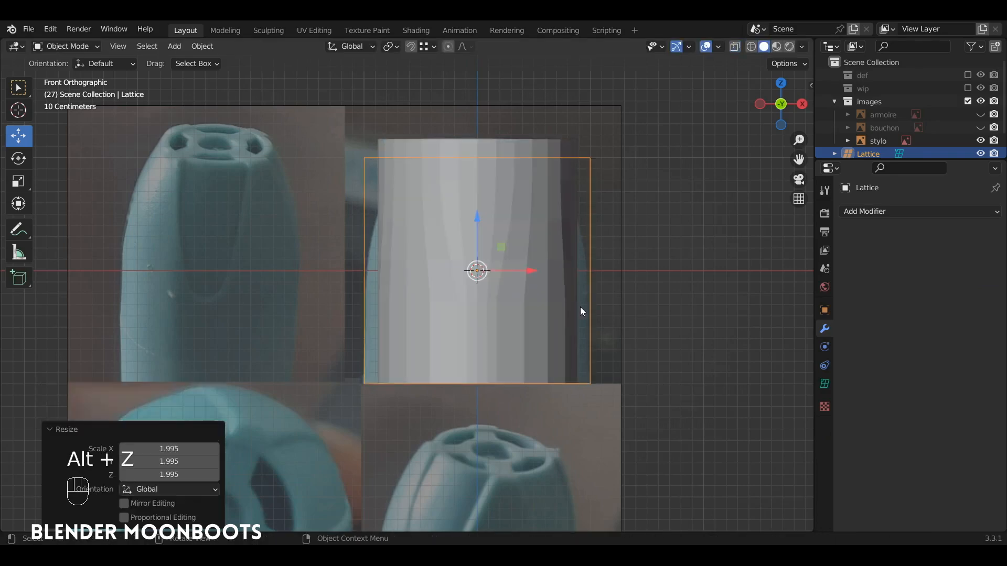
Step: Scale the lattice along Z by about 1.263 and raise it about 0.074 m so it encloses the cylinder
key(KP_3)
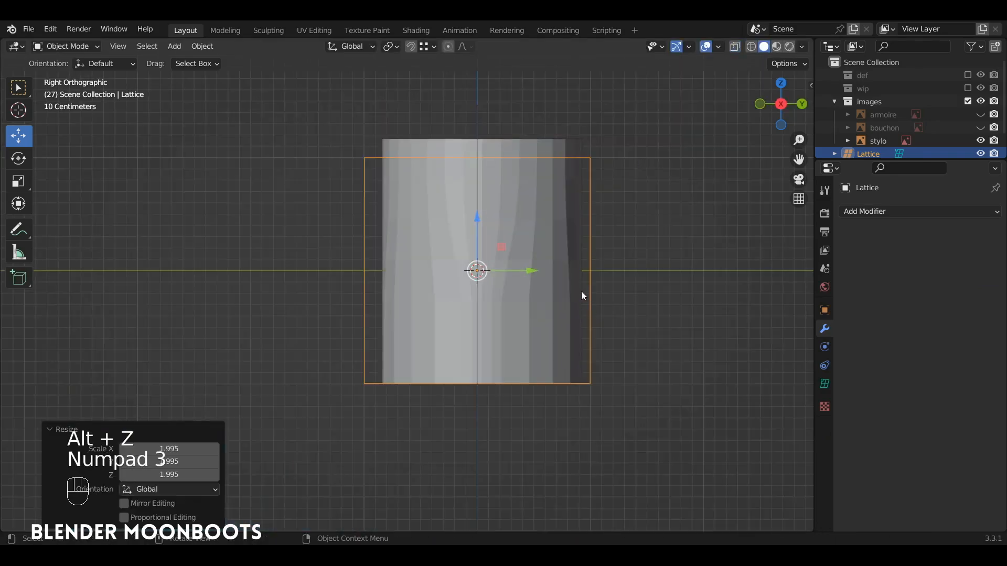
key(s)
key(z)
click(611, 233)
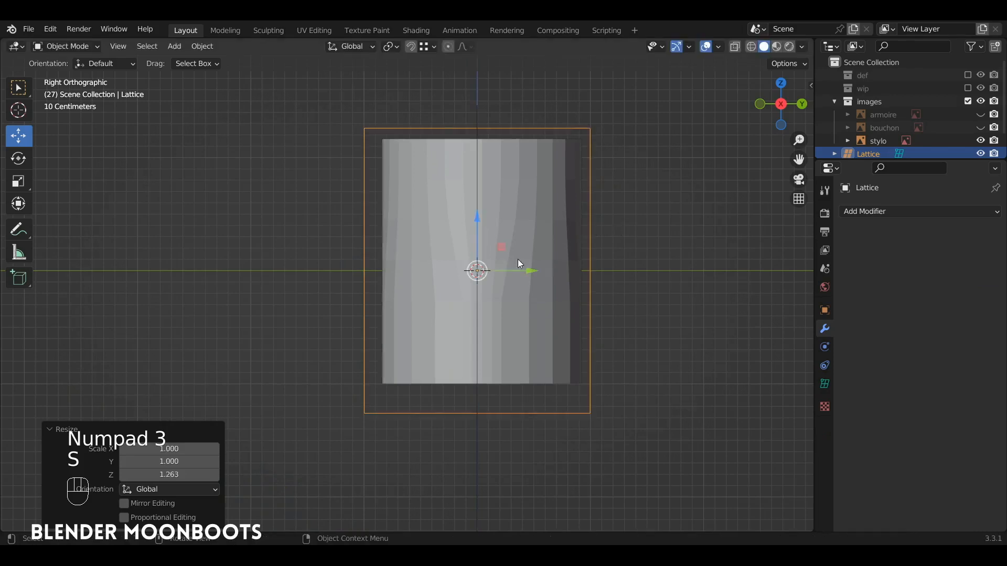
drag(476, 242, 477, 226)
key(KP_1)
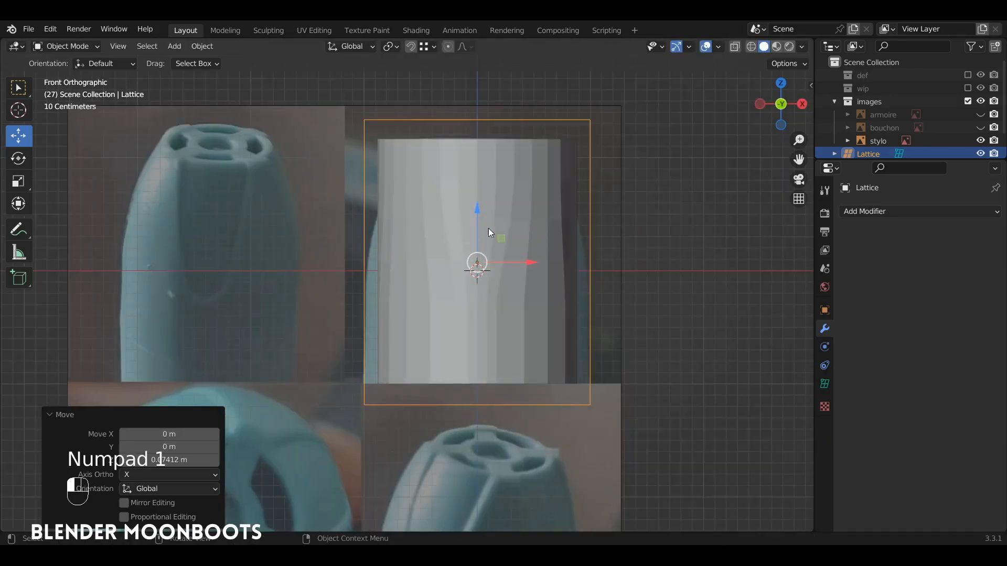
Step: Move the stylo reference image back about 1.466 m along Y, behind the cylinder
alt+drag(570, 234, 564, 260)
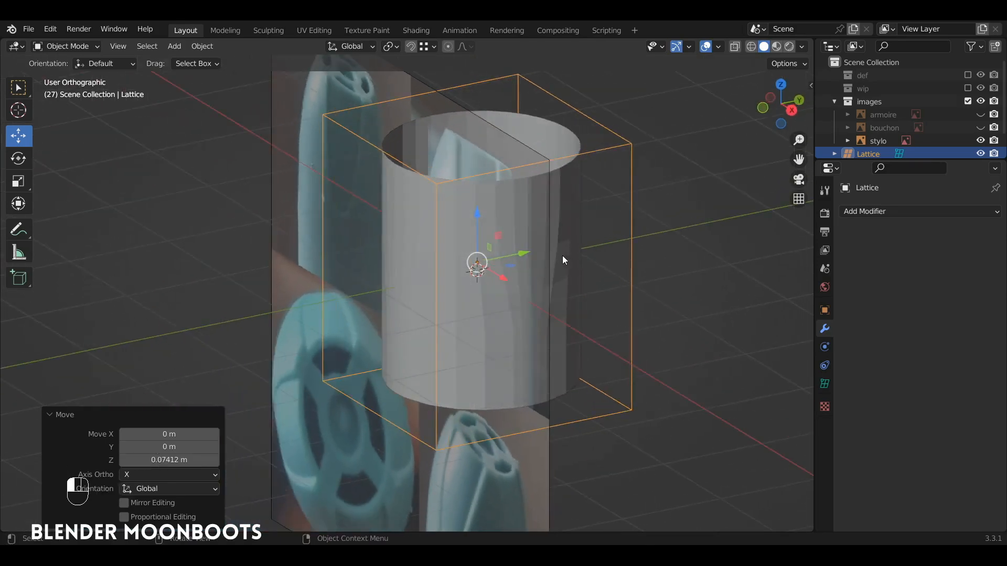
click(521, 155)
ctrl+alt+drag(485, 267, 418, 303)
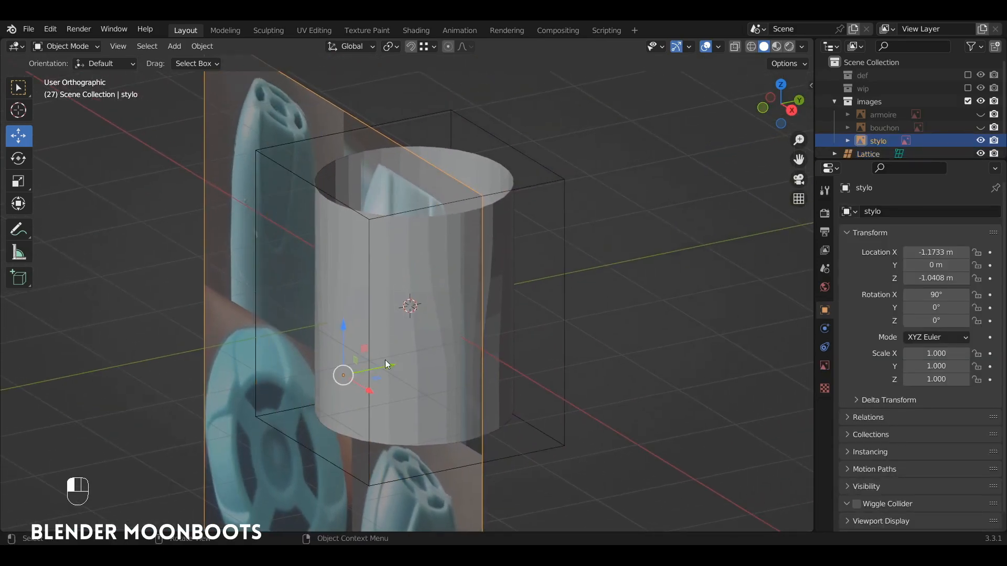
drag(385, 360, 537, 398)
key(KP_1)
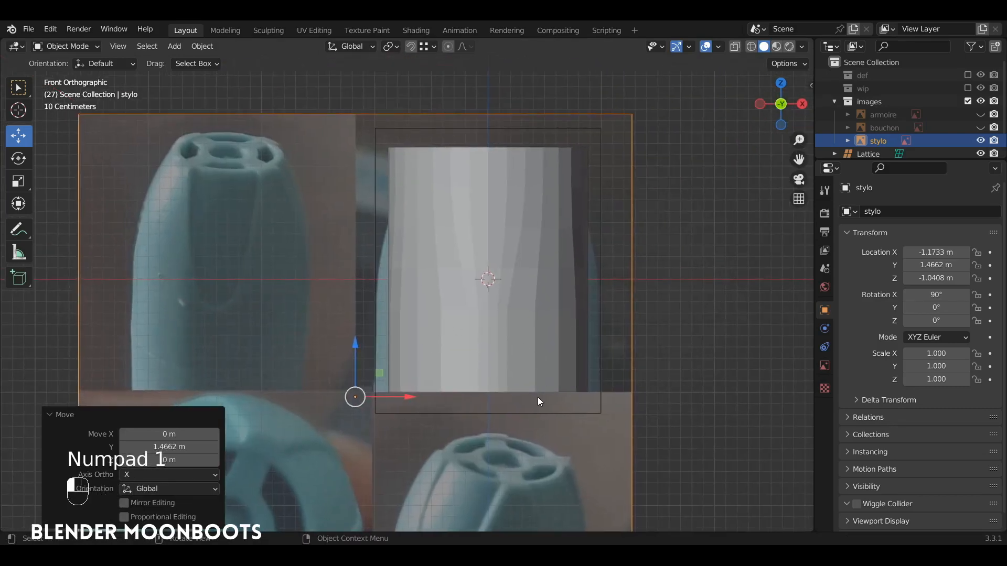
Step: Set the lattice's W resolution to 5
click(531, 413)
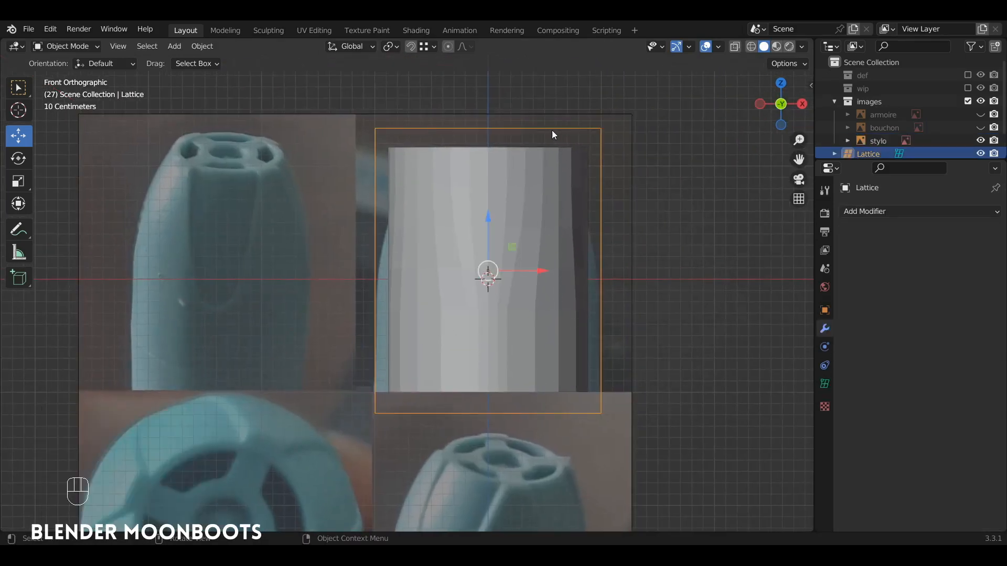
click(825, 384)
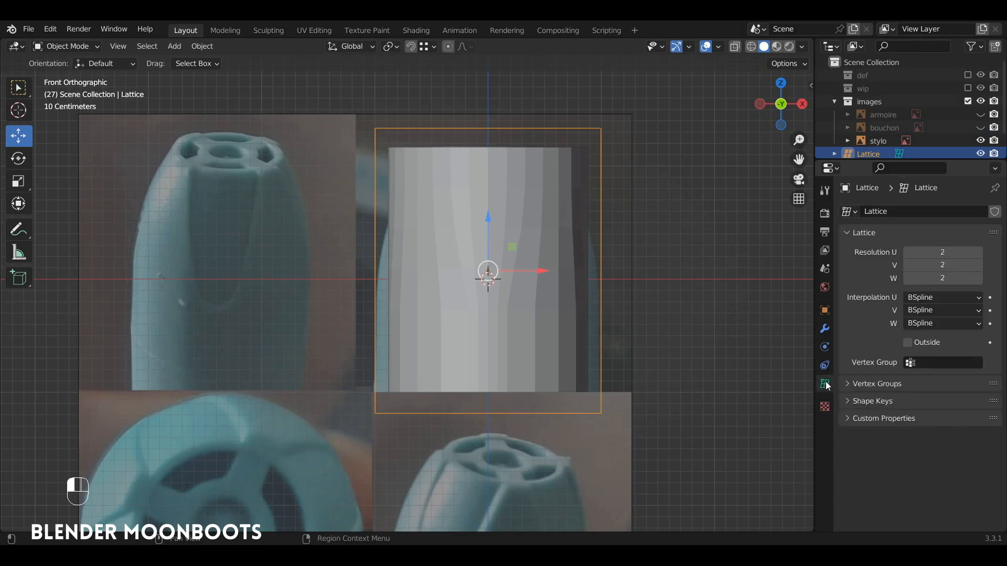
click(980, 278)
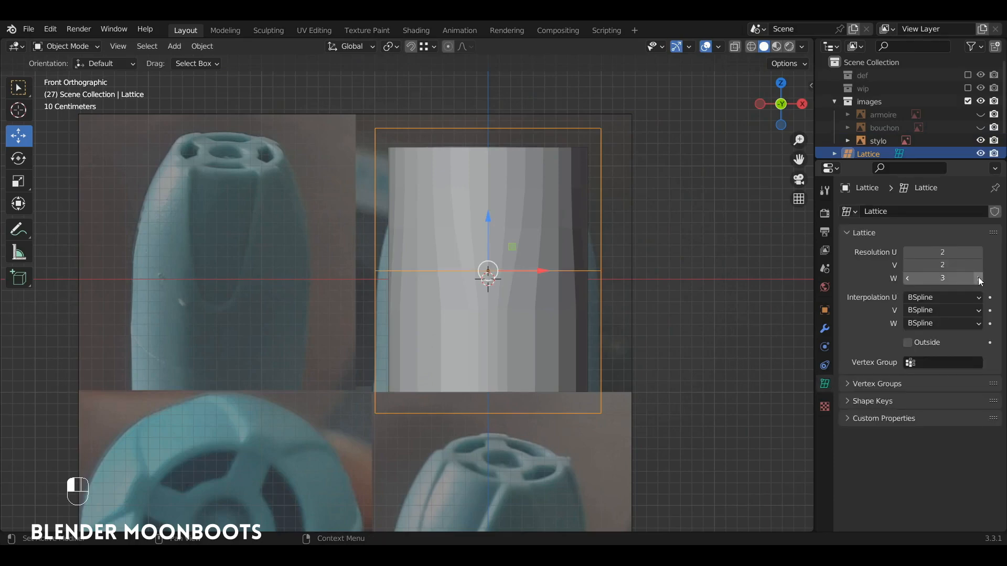
click(980, 278)
click(979, 278)
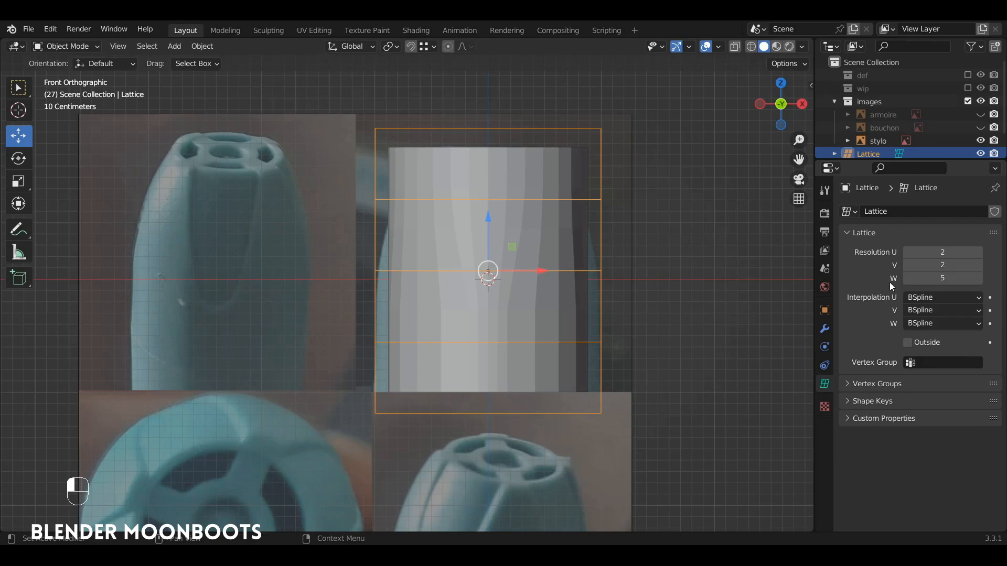
Step: Add a Lattice modifier to the cylinder and set its object to the lattice surrounding it
click(552, 222)
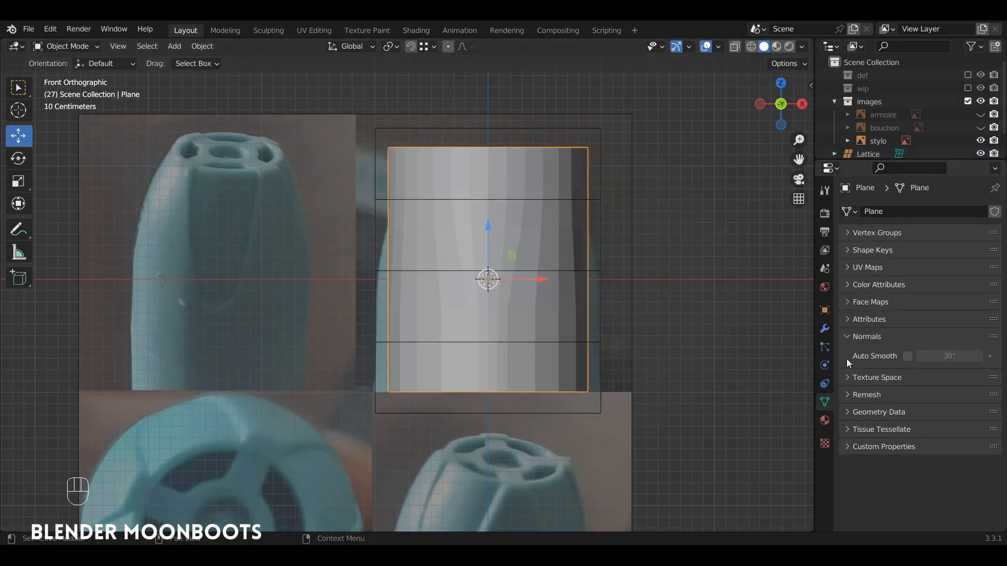
click(825, 329)
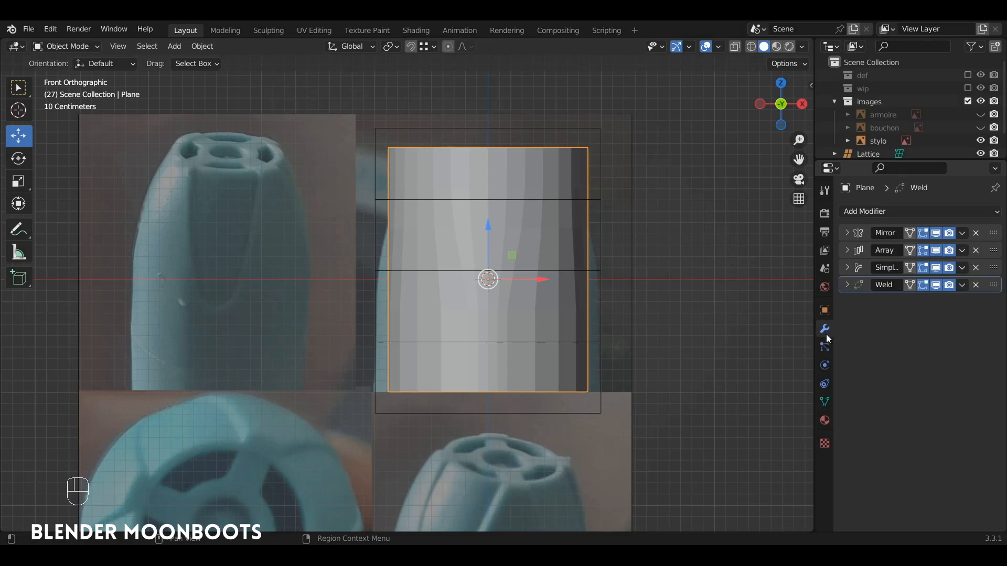
click(871, 212)
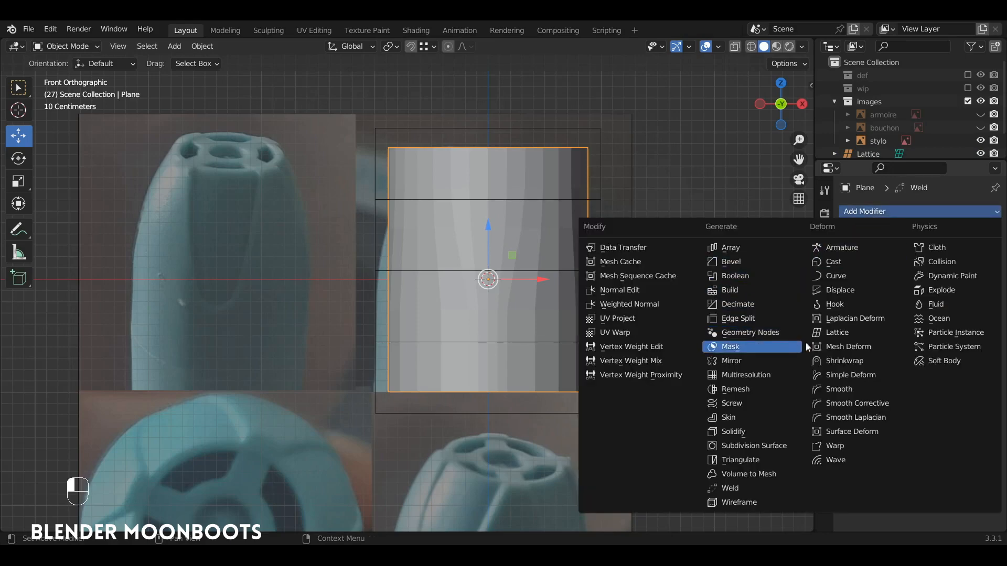
click(841, 333)
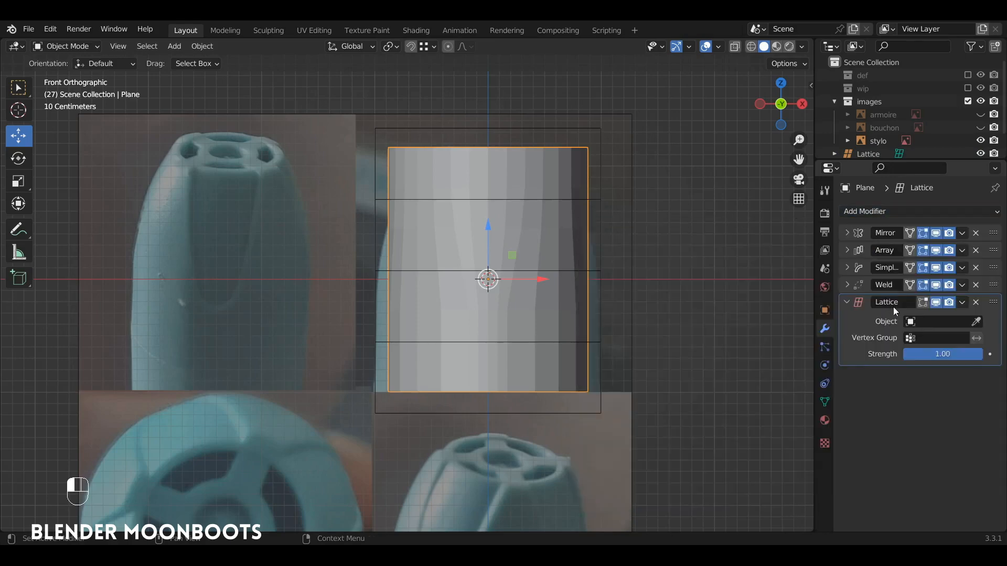
click(977, 322)
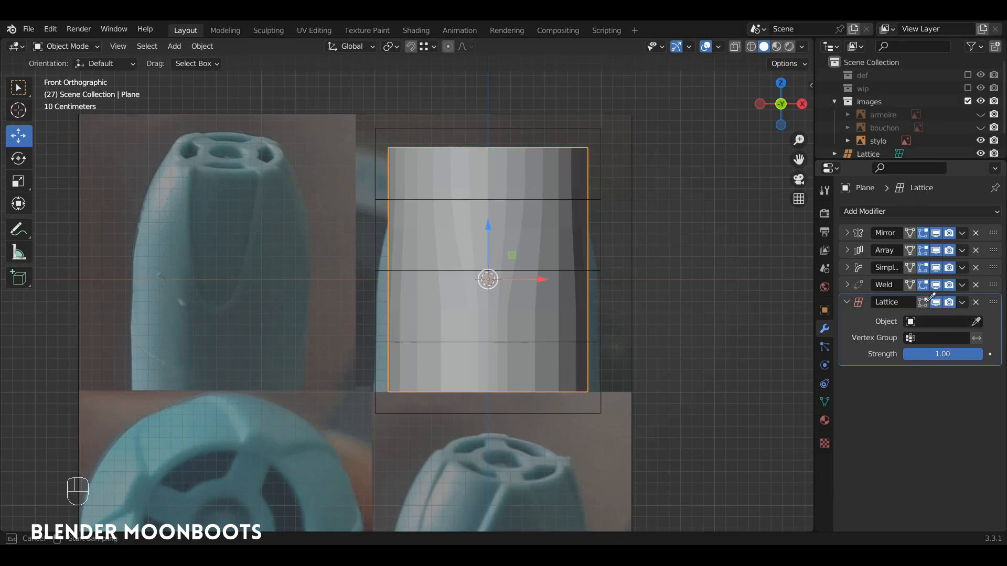
click(603, 267)
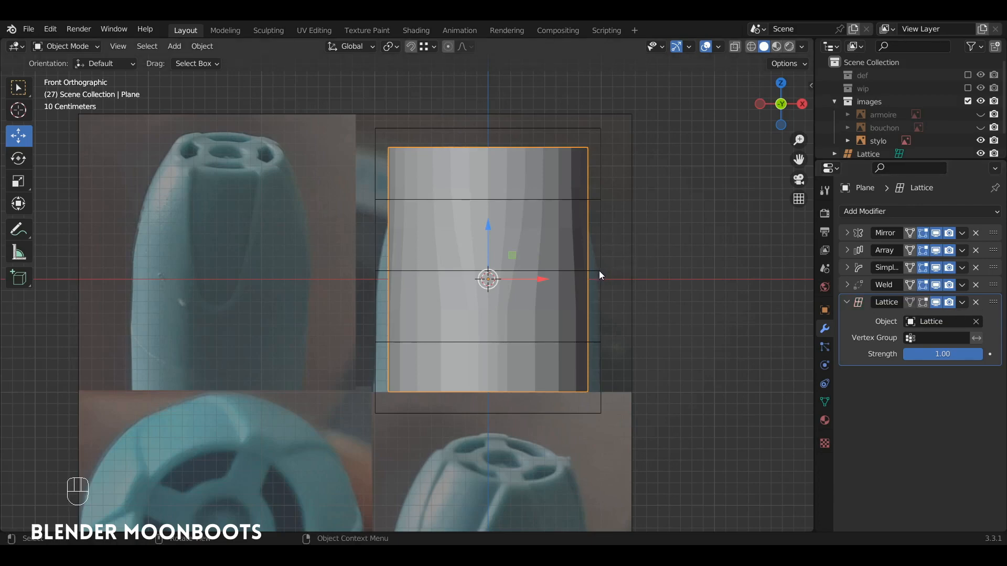
Step: In Edit Mode on the lattice, scale the top row of points strongly inward to taper the cylinder's top
click(601, 273)
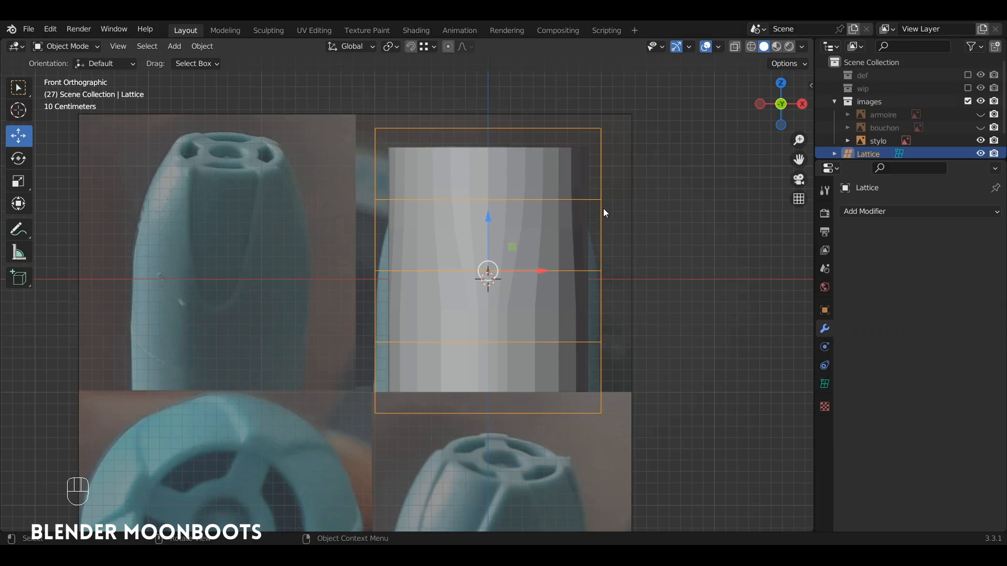
key(Tab)
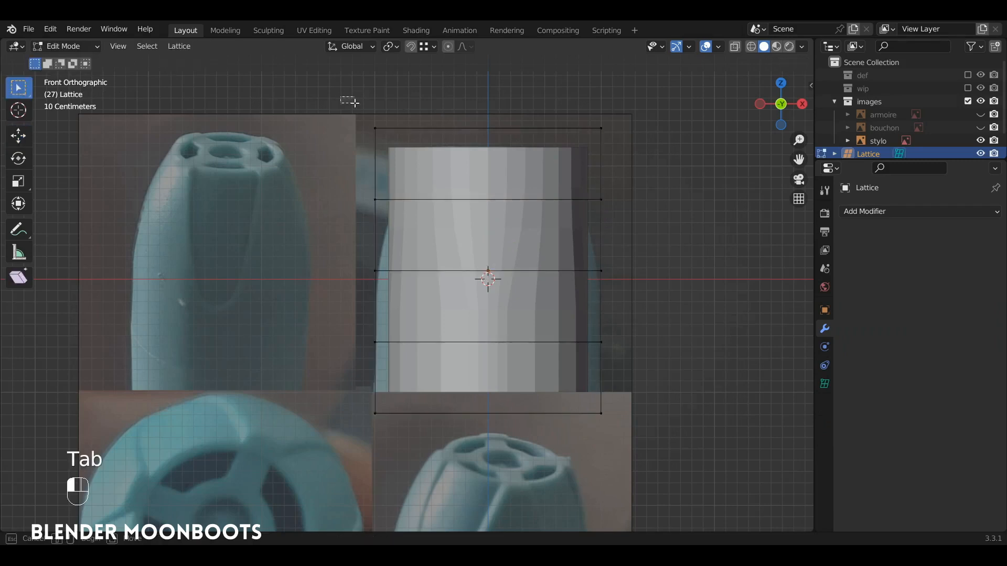
drag(341, 96, 653, 155)
key(s)
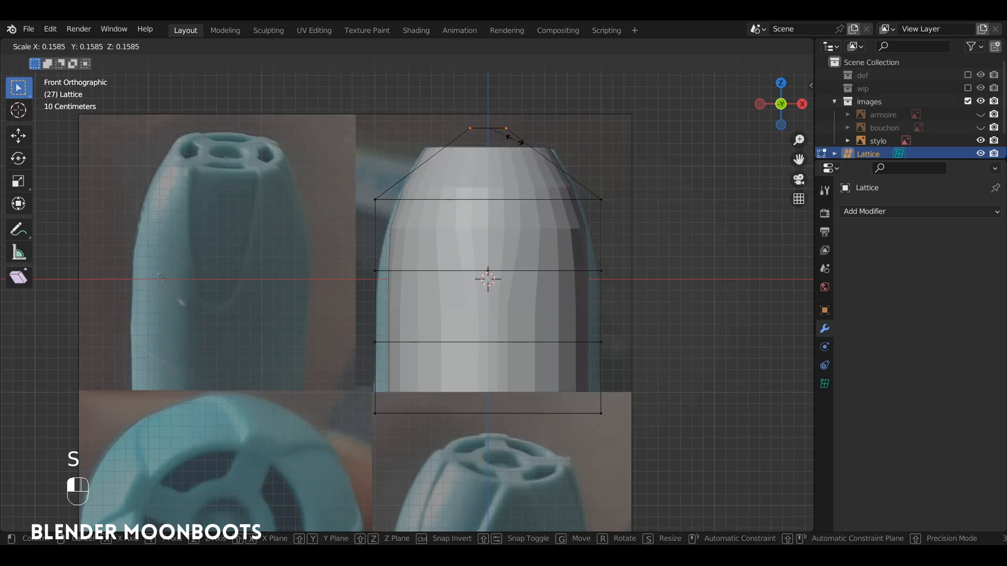
click(461, 163)
Step: Scale the lattice's second row of points by about 1.032 and widen the middle row slightly
drag(333, 189, 623, 208)
key(s)
click(634, 202)
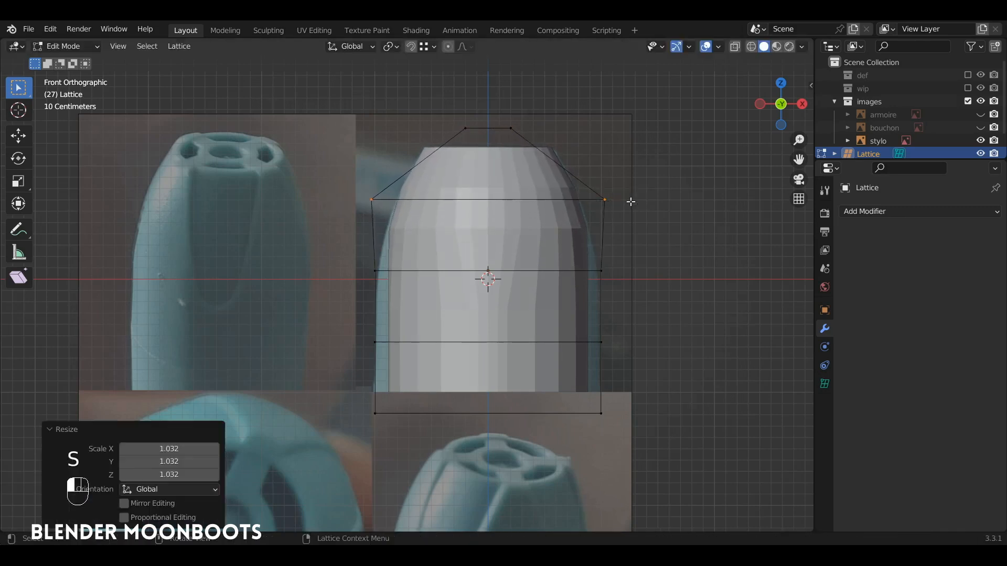
drag(342, 257, 637, 288)
key(s)
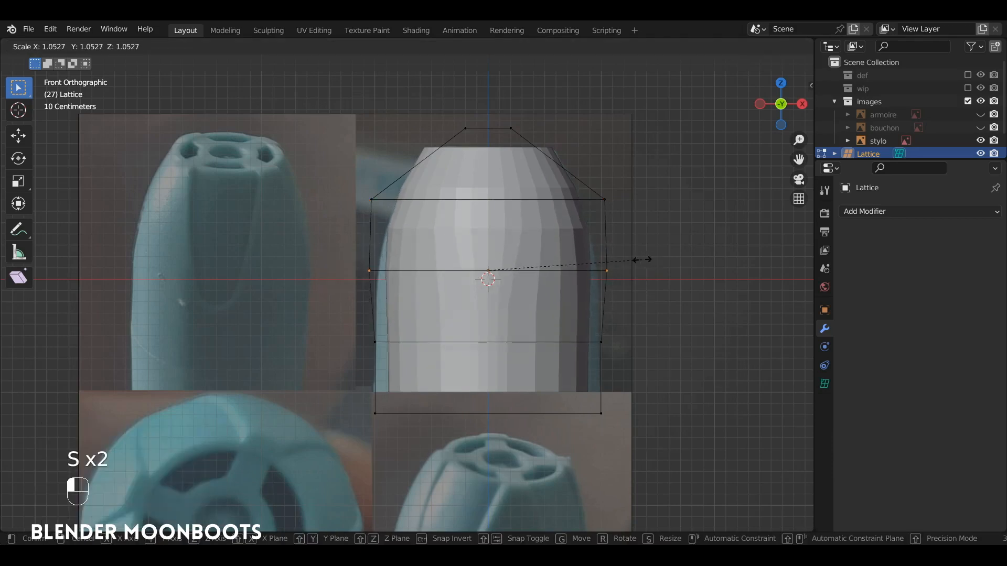
click(650, 260)
Step: Scale the lattice's fourth row by about 1.208 and widen the middle row again to follow the reference silhouette
drag(338, 320, 659, 375)
key(s)
click(682, 331)
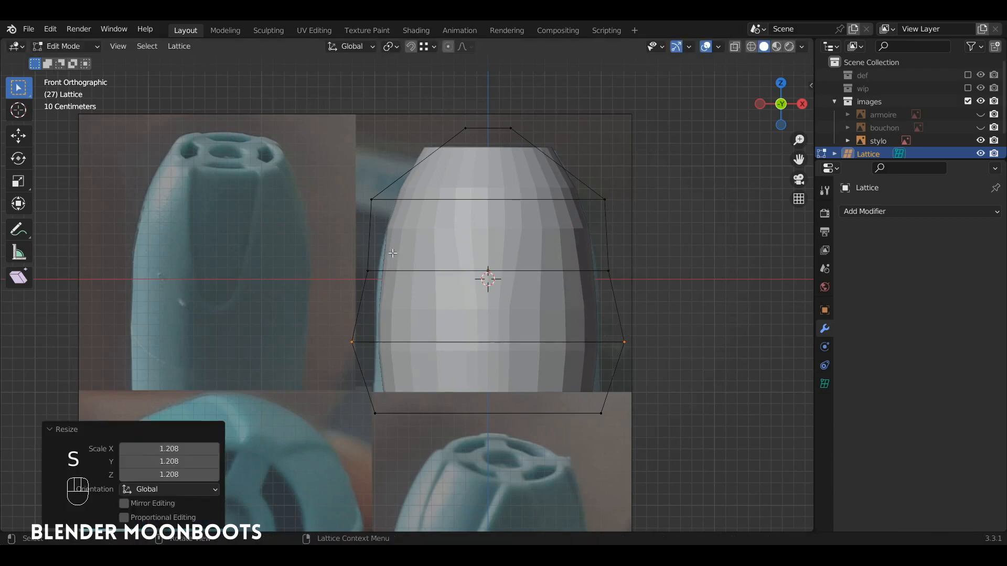
drag(336, 259, 656, 281)
key(s)
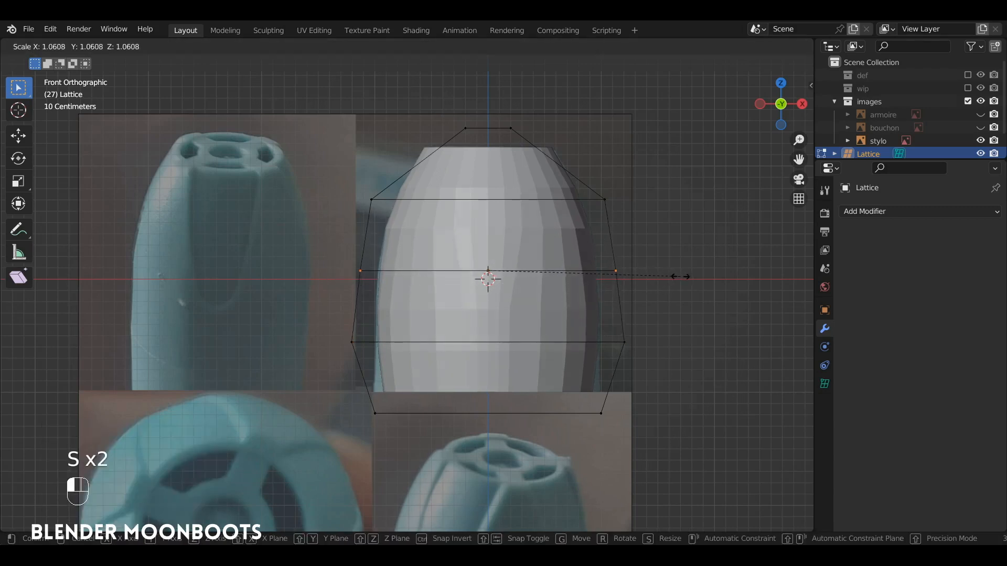
click(680, 277)
Step: Widen the lattice's bottom row to align with the fourth row, check the shape in 3D and leave Edit Mode
drag(329, 390, 651, 443)
key(s)
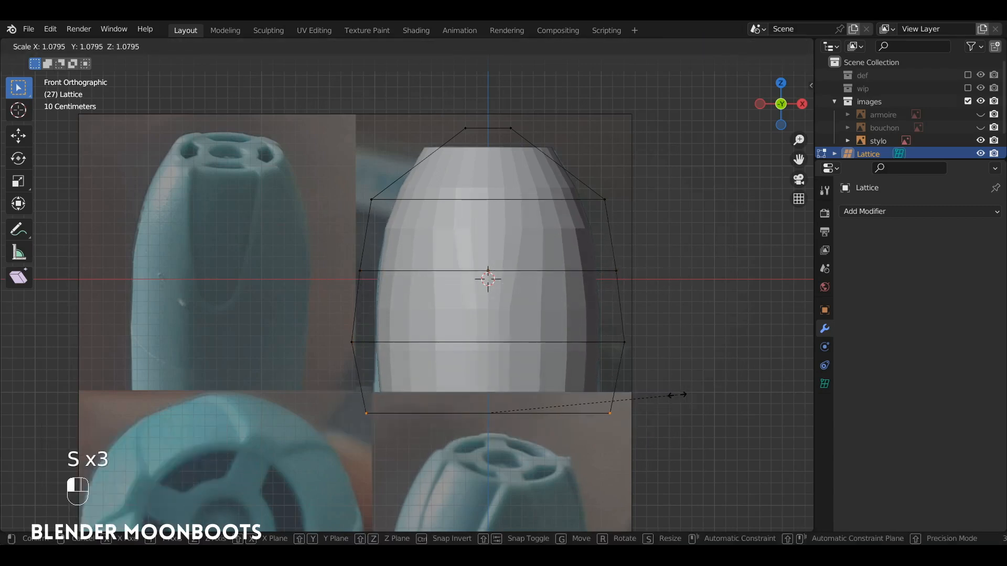
click(701, 398)
drag(319, 319, 676, 367)
key(s)
click(680, 348)
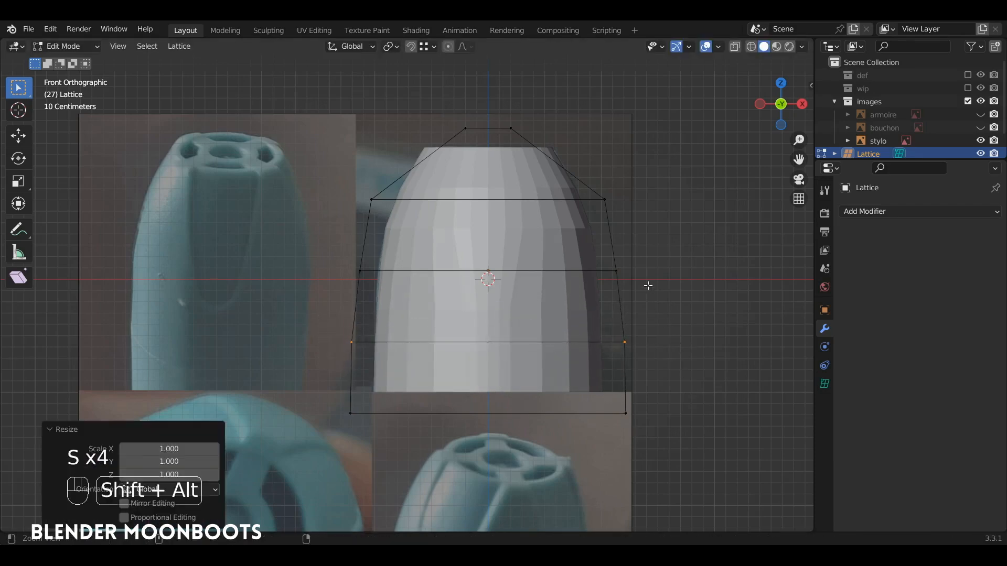
alt+drag(647, 283, 629, 223)
key(alt+z)
key(alt+z)
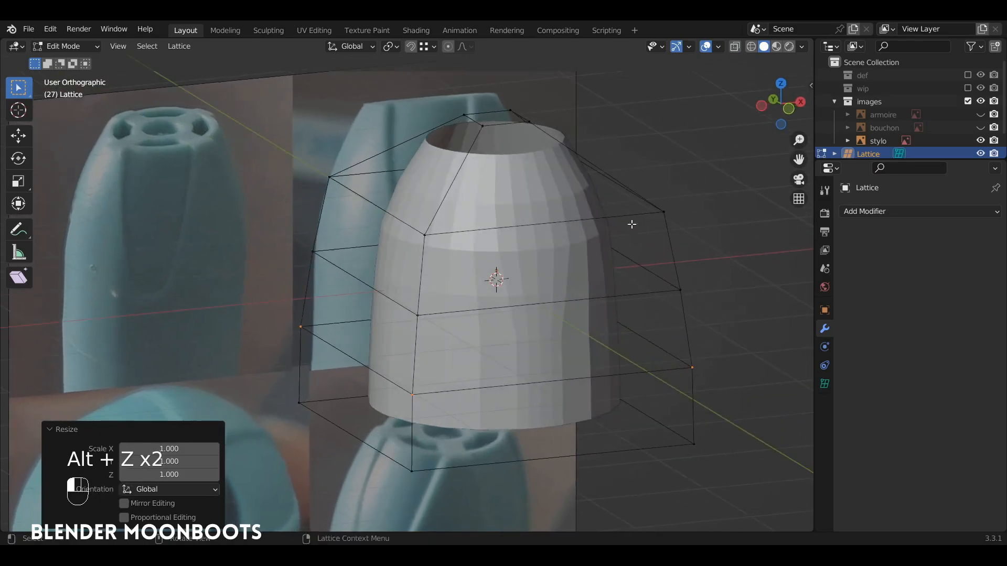
key(KP_1)
key(Tab)
Step: Edit the cylinder mesh with X-ray on, enable the Lattice modifier in edit mode and on cage, and deselect everything
click(550, 225)
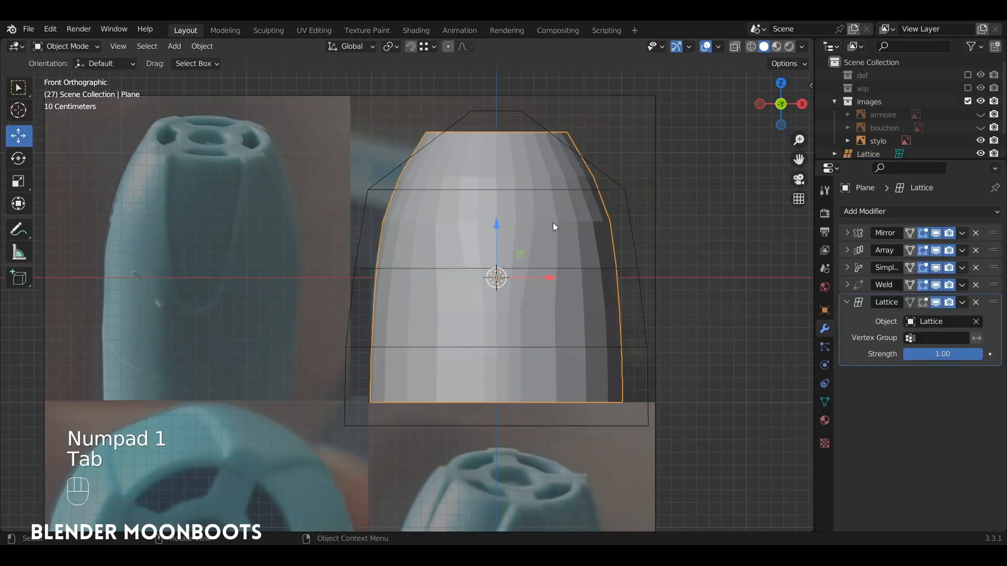
key(Tab)
mouse_move(561, 212)
alt+shift+mouse_down()
mouse_move(520, 263)
mouse_move(522, 230)
mouse_move(508, 236)
mouse_move(546, 223)
alt+shift+mouse_up()
key(alt+z)
scroll(511, 228, up, 1)
key(a)
ctrl+alt+drag(546, 223, 572, 238)
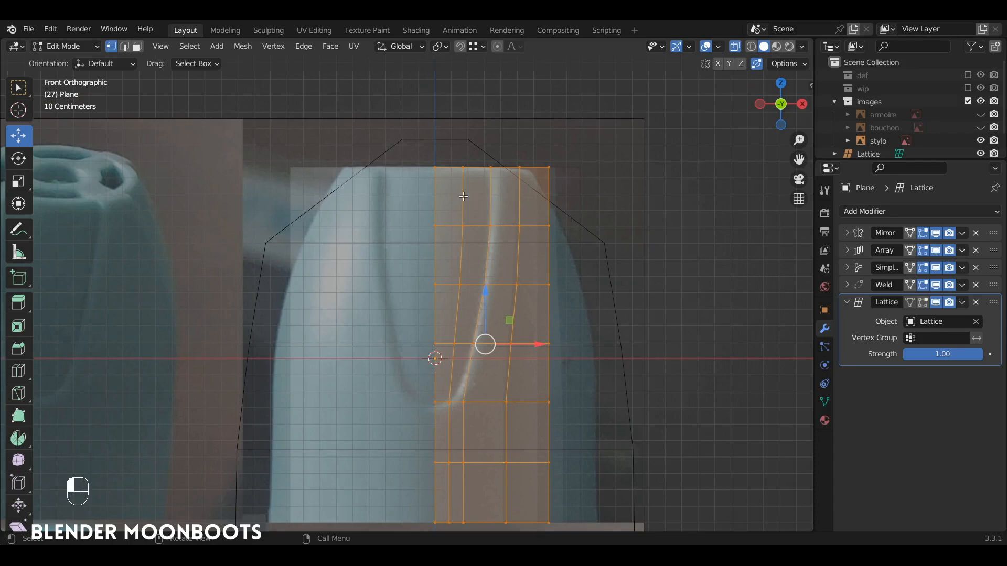
click(908, 303)
click(923, 303)
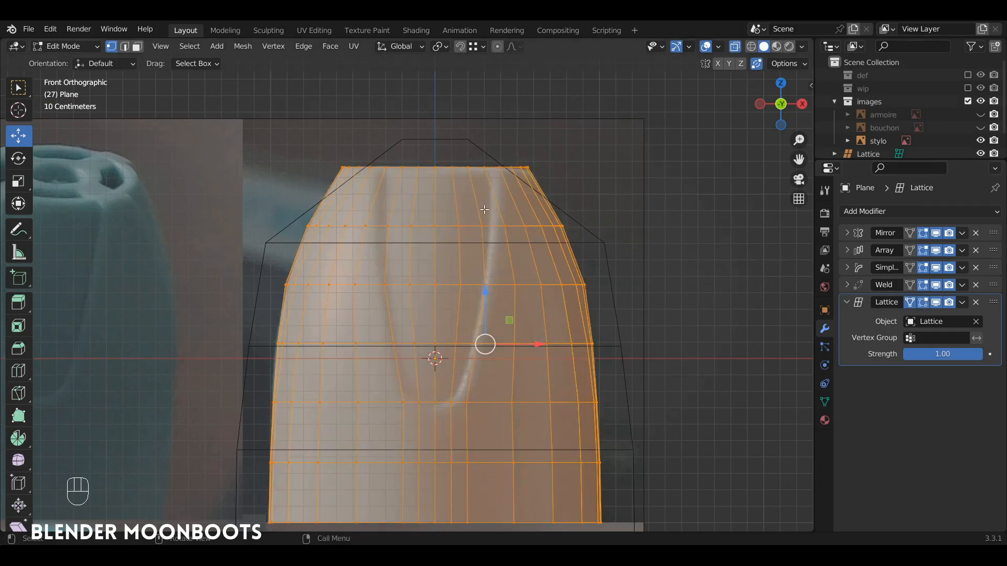
key(alt+a)
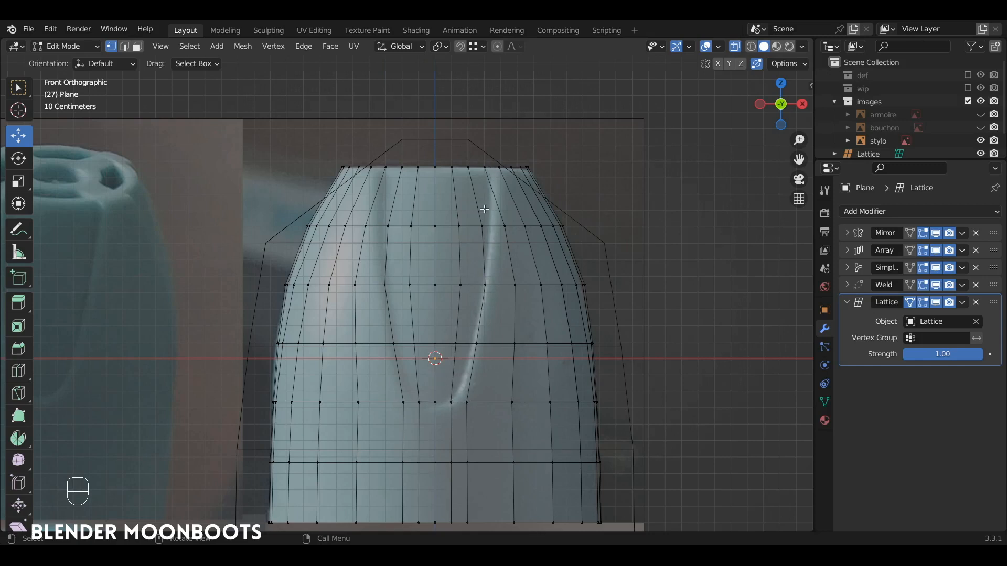
Step: Shift the groove-edge vertices at the groove's tip and in the second row along X onto the reference crease
click(452, 405)
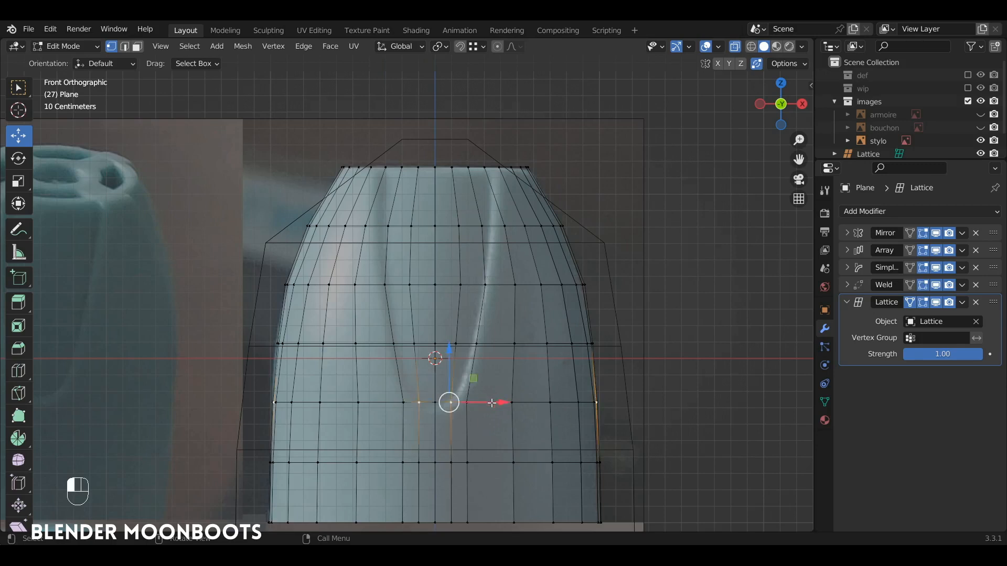
mouse_move(492, 403)
mouse_down()
mouse_move(465, 402)
mouse_move(484, 386)
mouse_up()
click(475, 344)
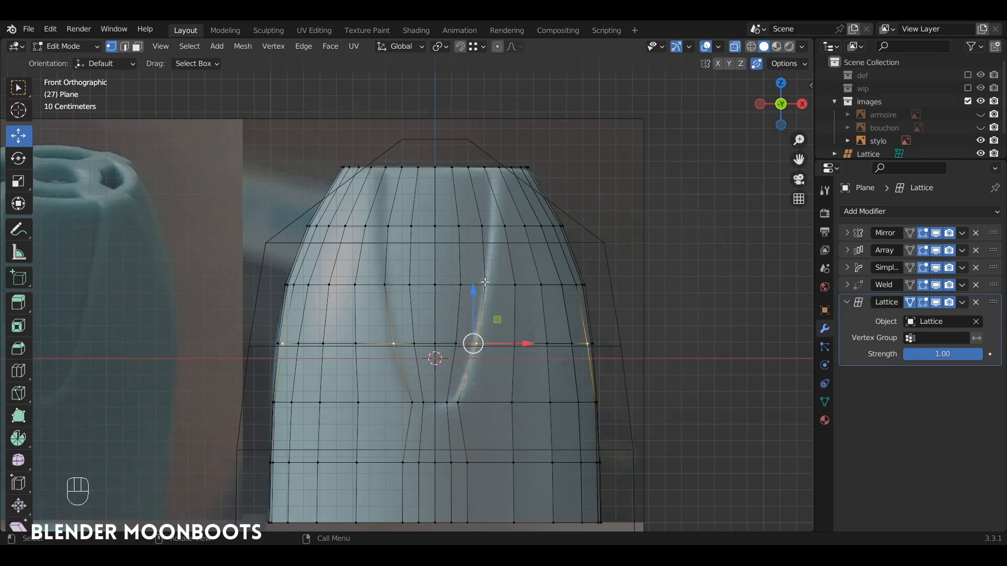
click(484, 284)
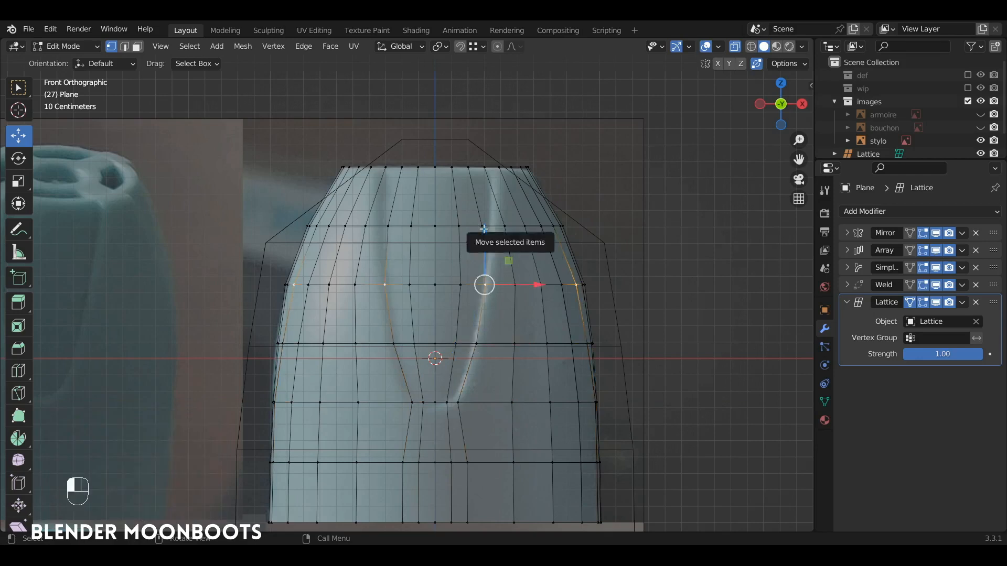
click(482, 226)
drag(482, 226, 497, 226)
click(472, 170)
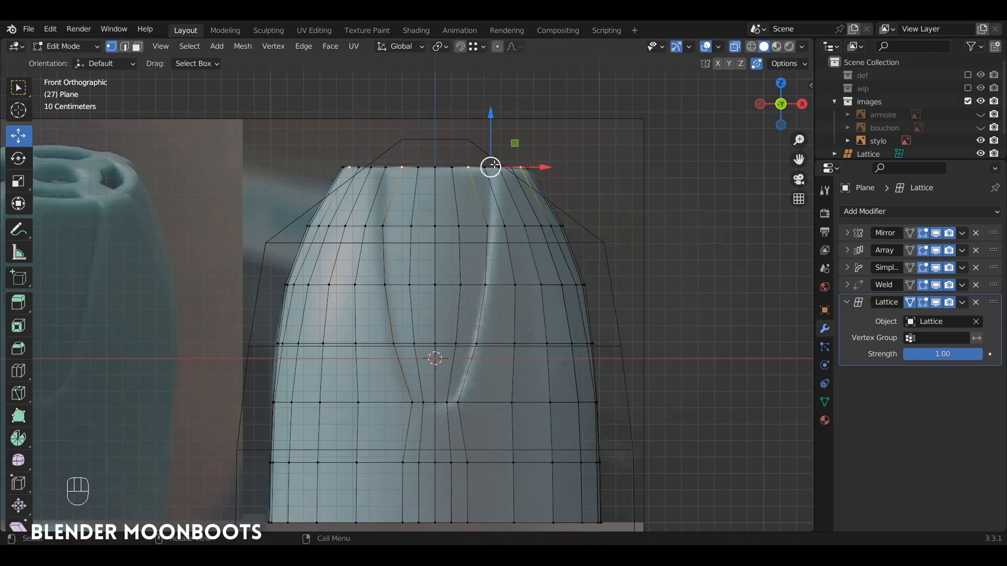
Step: Move the vertex column just outside the groove outward along X, row by row from the top edge to the groove's tip
click(485, 167)
drag(540, 166, 558, 166)
click(541, 226)
drag(564, 226, 573, 226)
click(514, 285)
drag(574, 285, 583, 285)
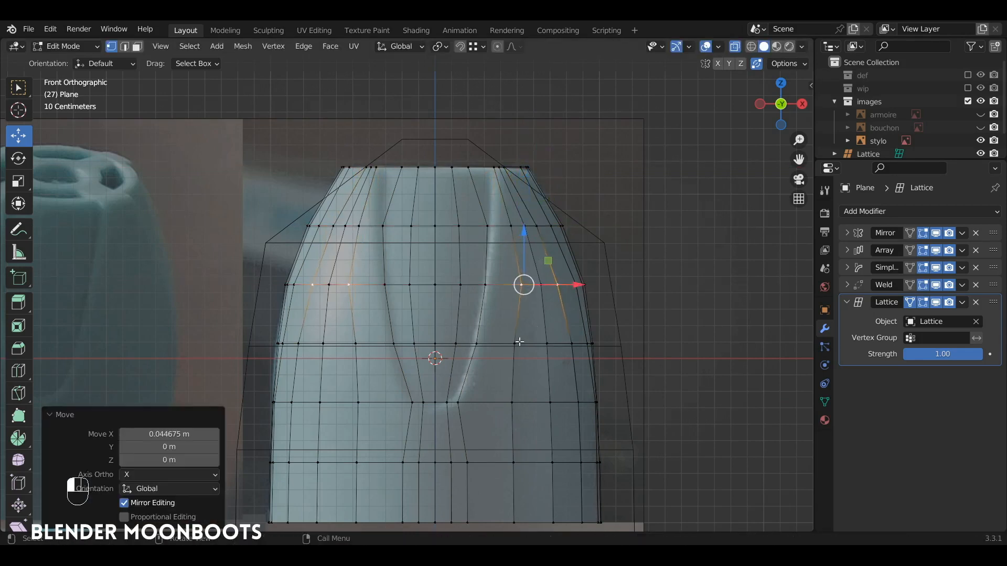
click(547, 344)
drag(562, 345, 573, 345)
click(515, 404)
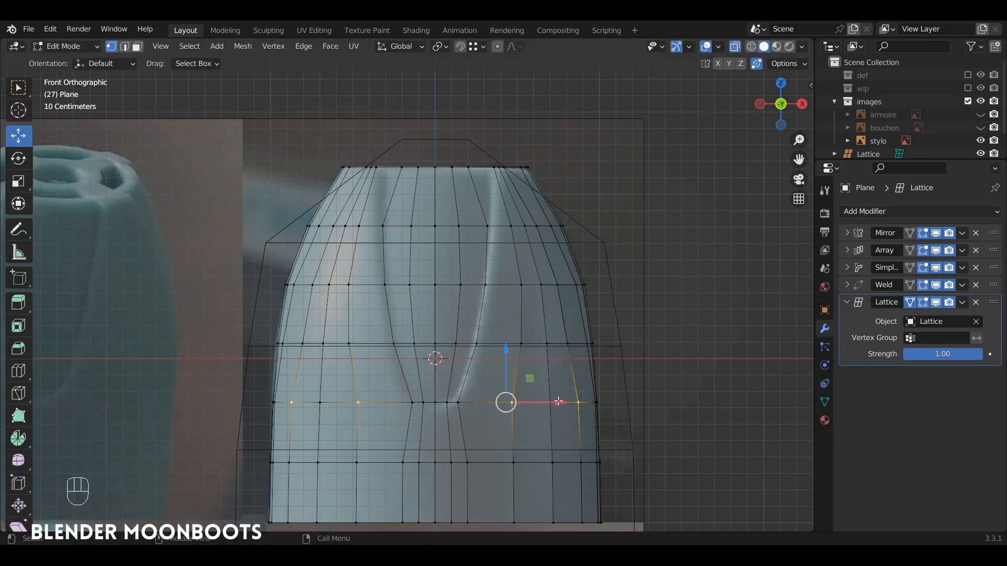
drag(560, 403, 572, 403)
Step: Refine the groove edge along X, moving its top vertex about 0.207 m, the second 0.026 m and the third 0.010 m
click(472, 167)
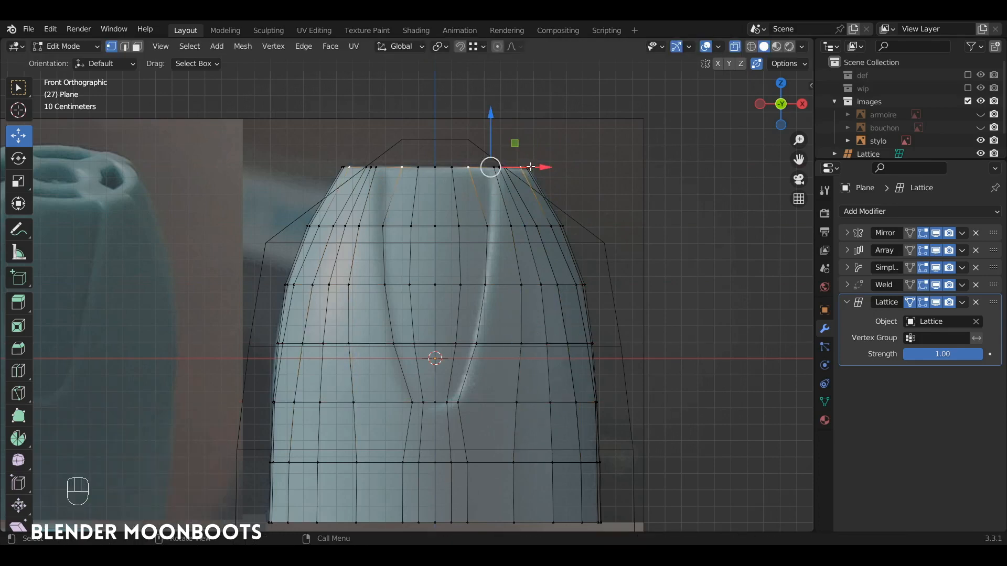
drag(531, 167, 565, 166)
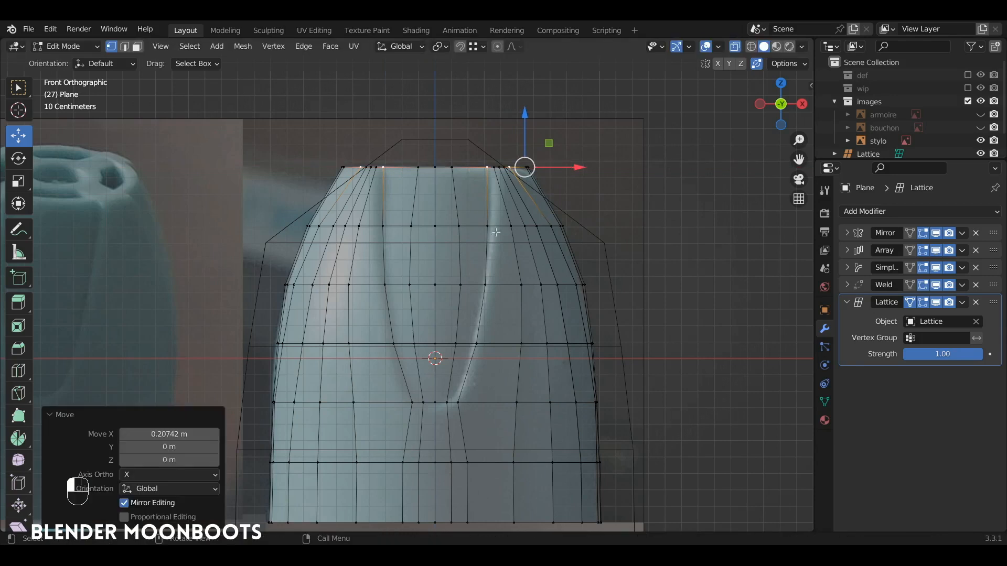
click(496, 233)
drag(541, 228, 546, 228)
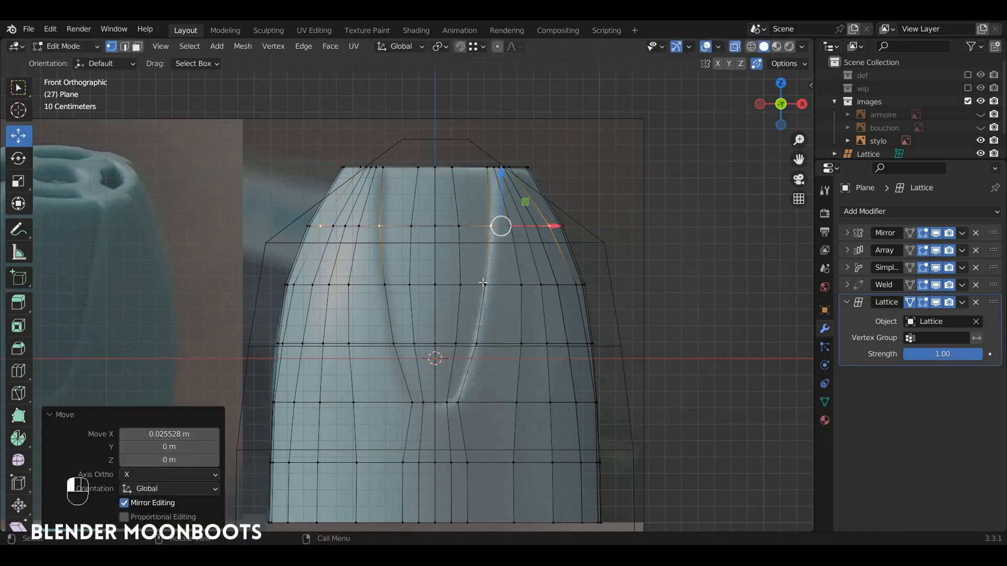
click(482, 283)
drag(540, 285, 545, 283)
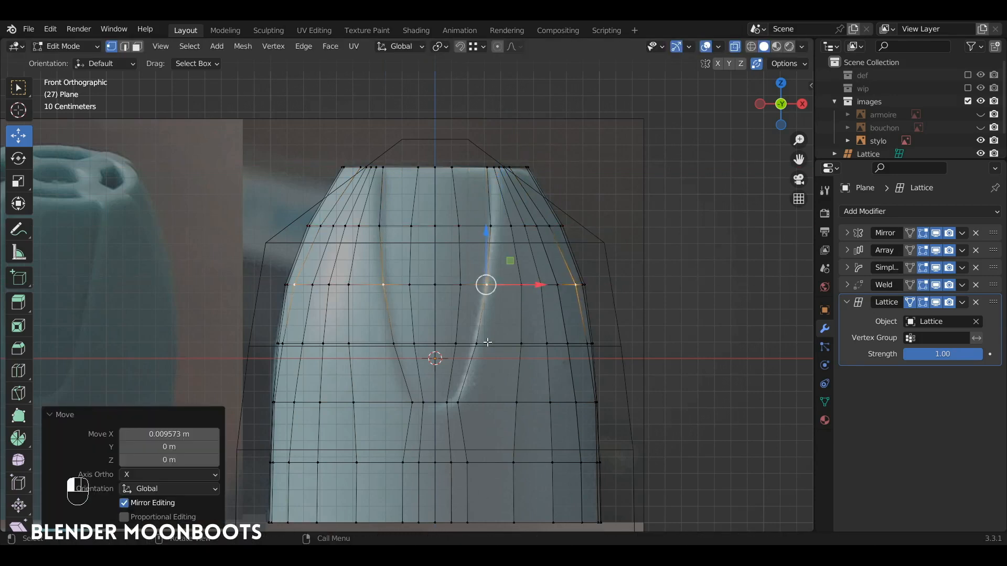
click(488, 164)
drag(553, 165, 571, 165)
click(495, 226)
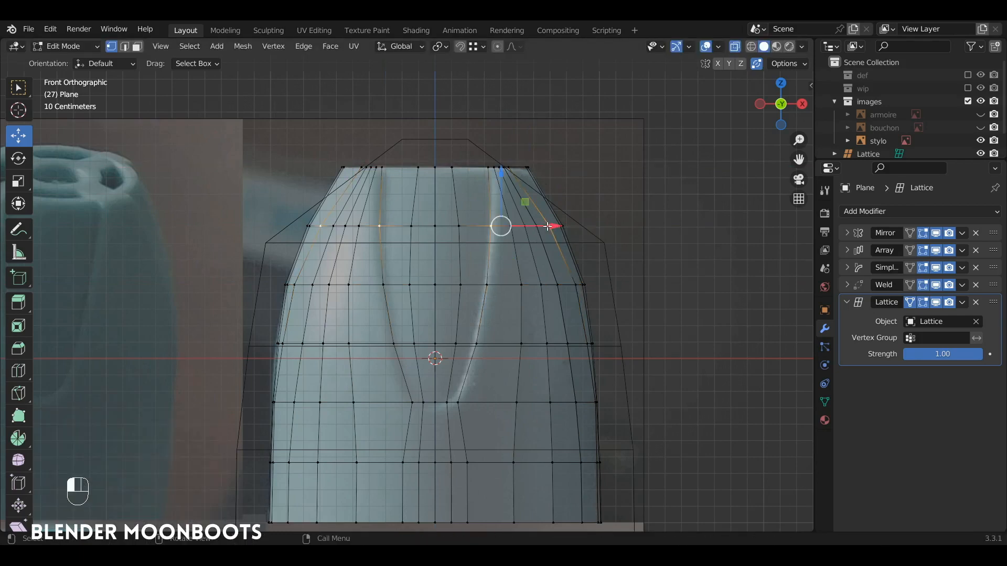
Step: Spread the vertex columns in the two bottom rows below the groove outward along X
ctrl+alt+drag(502, 339, 499, 227)
click(455, 351)
shift+click(454, 399)
drag(481, 372, 524, 376)
click(438, 352)
shift+click(440, 401)
click(492, 350)
shift+click(493, 402)
click(472, 350)
shift+click(473, 403)
Step: Turn X-ray off and, in face select mode, select the groove's faces through the upper four rows
key(alt+z)
middle_drag(525, 376, 503, 332)
mouse_move(503, 332)
ctrl+alt+mouse_down()
mouse_move(522, 381)
mouse_move(503, 348)
ctrl+alt+mouse_up()
key(3)
click(443, 232)
shift+click(461, 244)
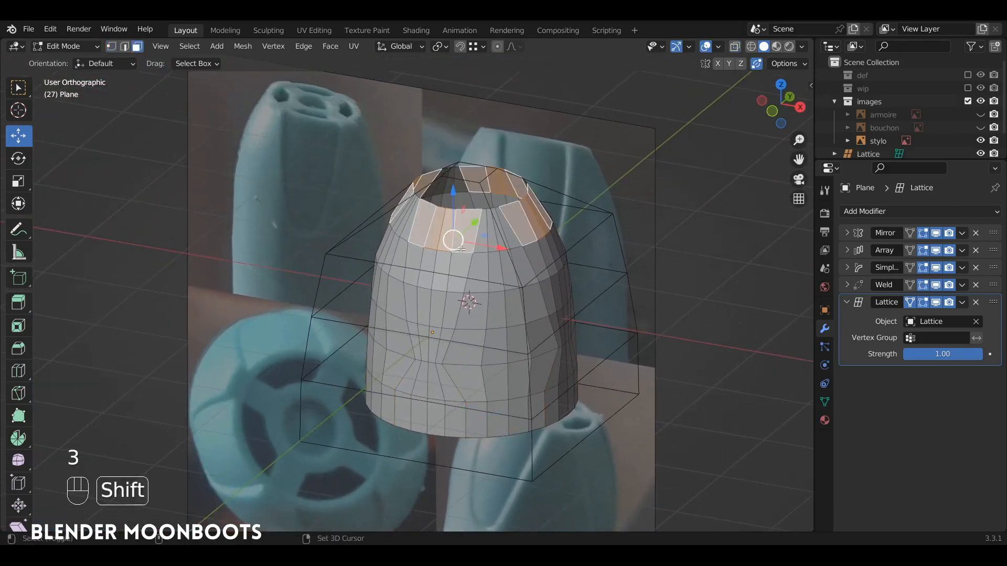
shift+click(457, 271)
shift+click(442, 268)
shift+click(440, 299)
shift+click(449, 309)
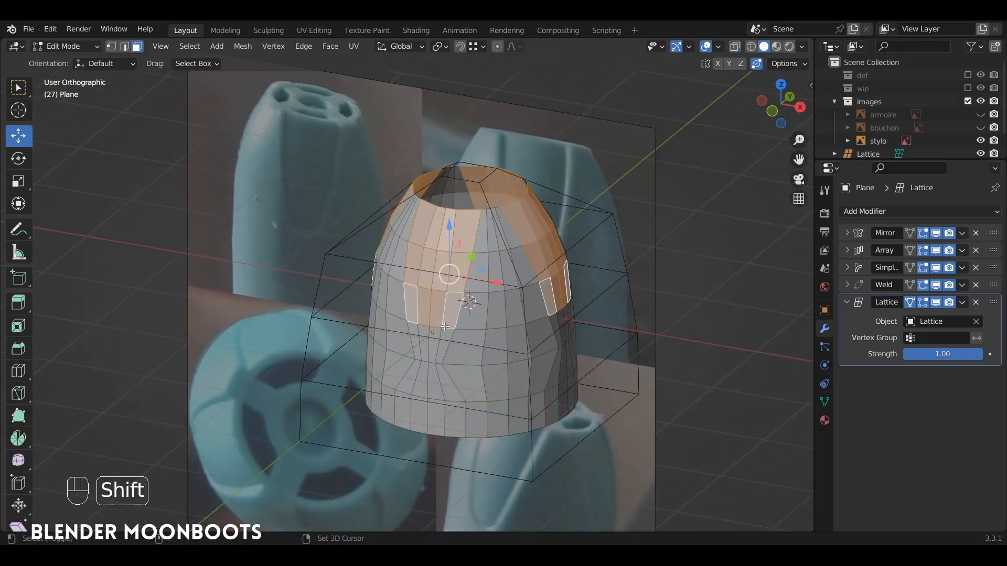
Step: Extend the face selection to the groove's tip with X-ray on
key(KP_1)
key(alt+z)
scroll(475, 316, up, 3)
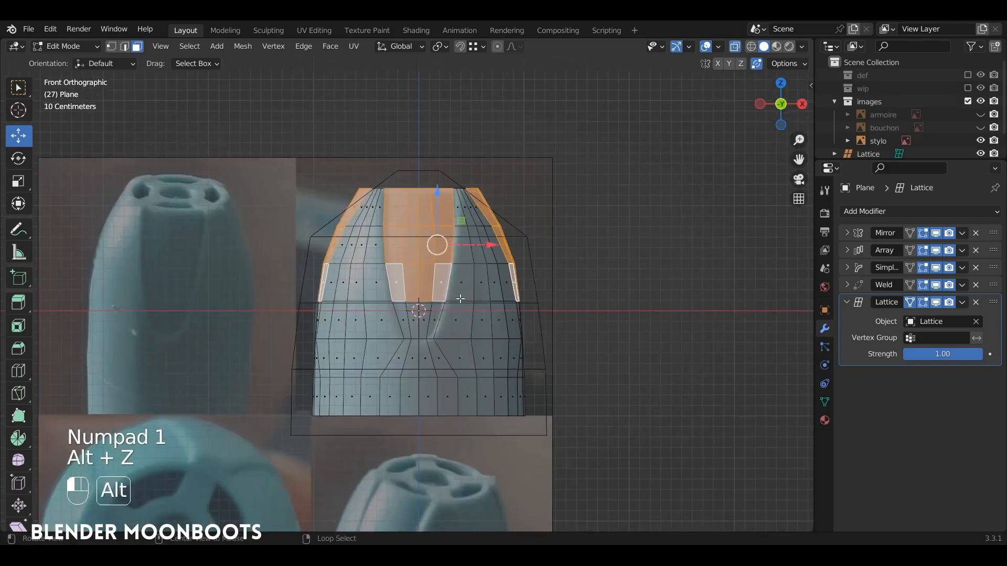
shift+click(472, 306)
alt+drag(548, 217, 508, 247)
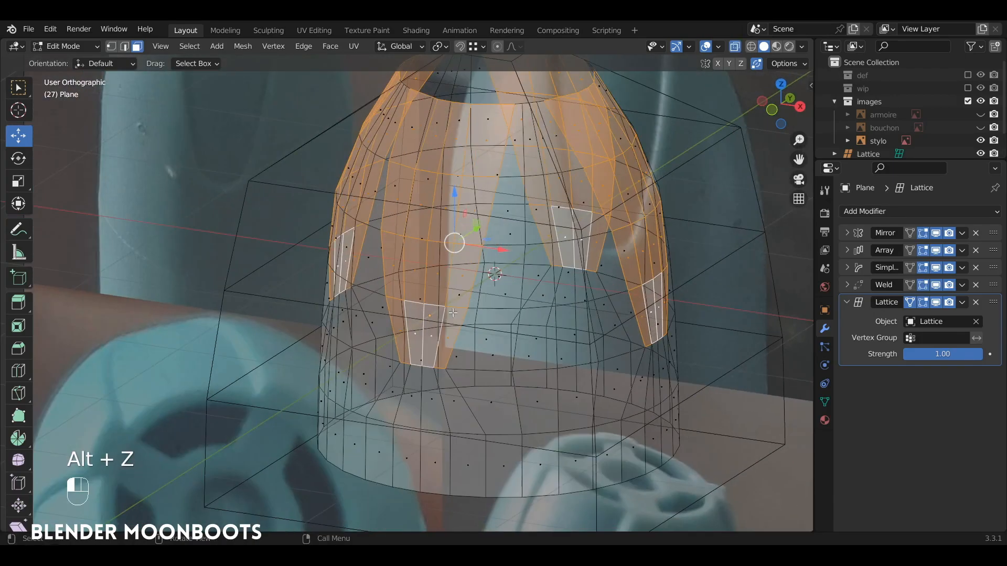
Step: Turn X-ray off and extrude the selected groove faces inward about 0.105 m along their normals
key(alt+z)
ctrl+alt+drag(525, 180, 482, 270)
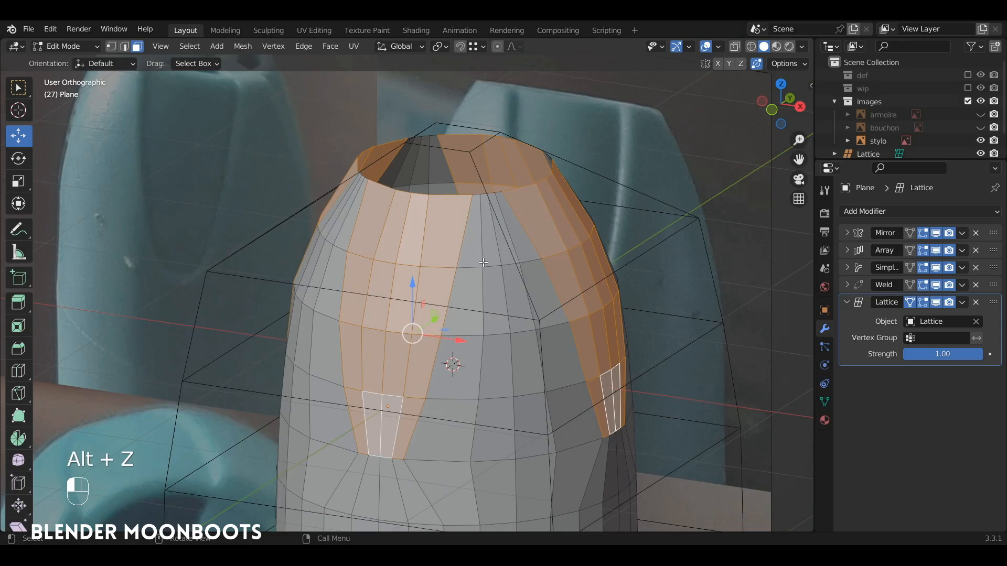
key(e)
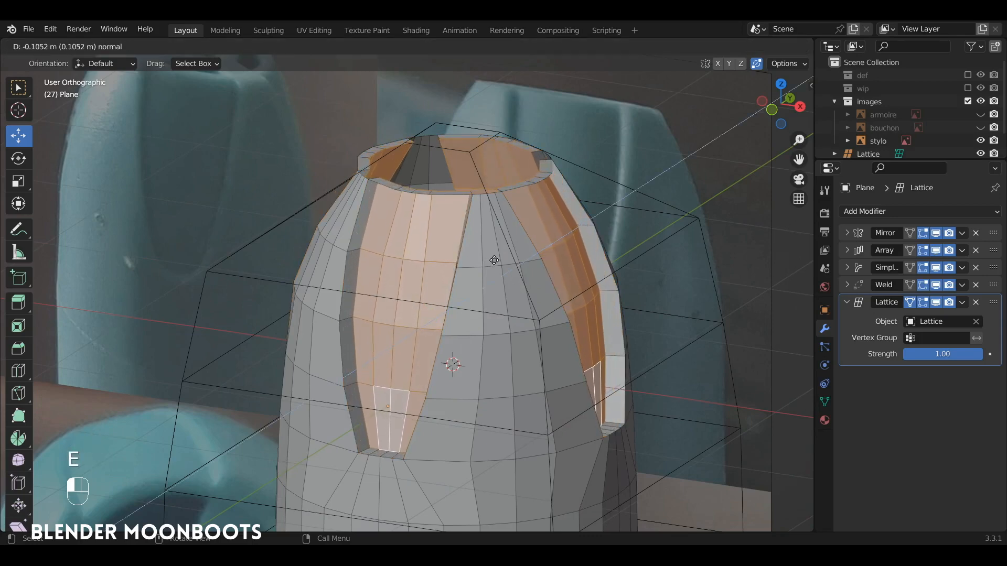
click(494, 260)
alt+drag(494, 260, 430, 197)
Step: Select the narrow wall faces that the extrusion left along the grooves' rim and delete them as faces
click(449, 200)
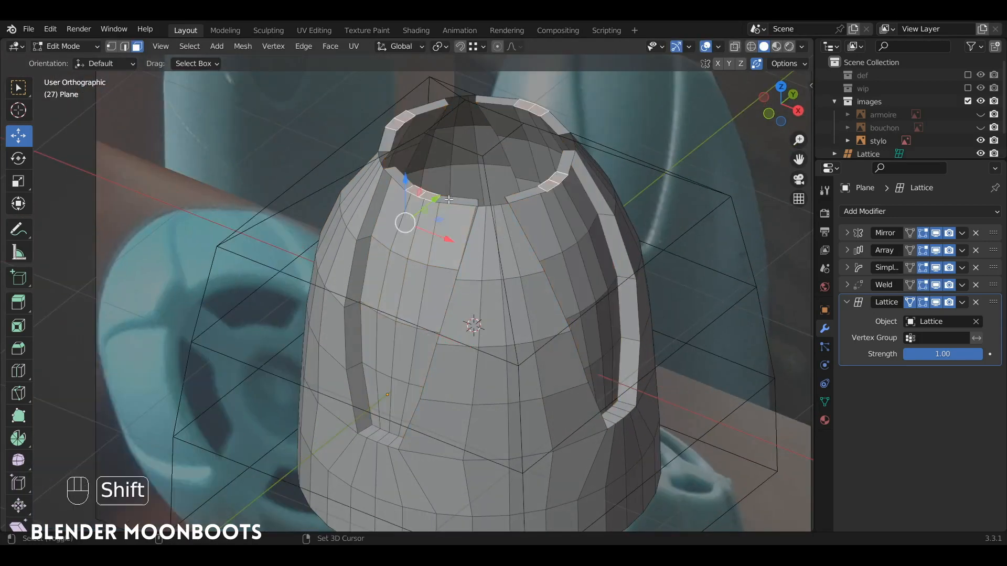
alt+shift+click(449, 199)
key(x)
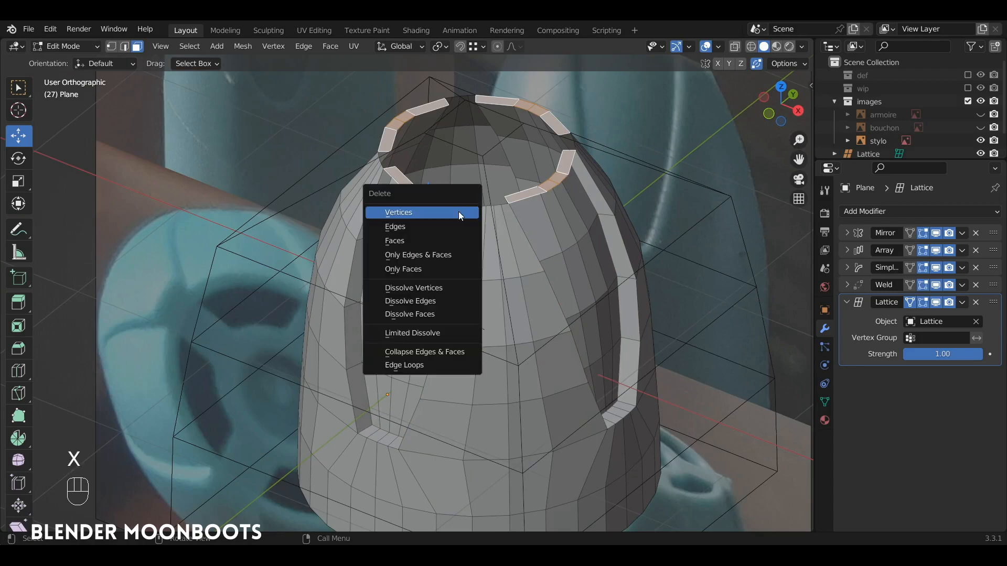
click(430, 241)
Step: In vertex select mode, extrude the middle vertex of the outer rim section between two grooves about 0.110 m inward along Y
alt+drag(452, 234, 486, 179)
alt+shift+drag(485, 178, 465, 317)
ctrl+alt+drag(465, 318, 397, 273)
alt+click(392, 337)
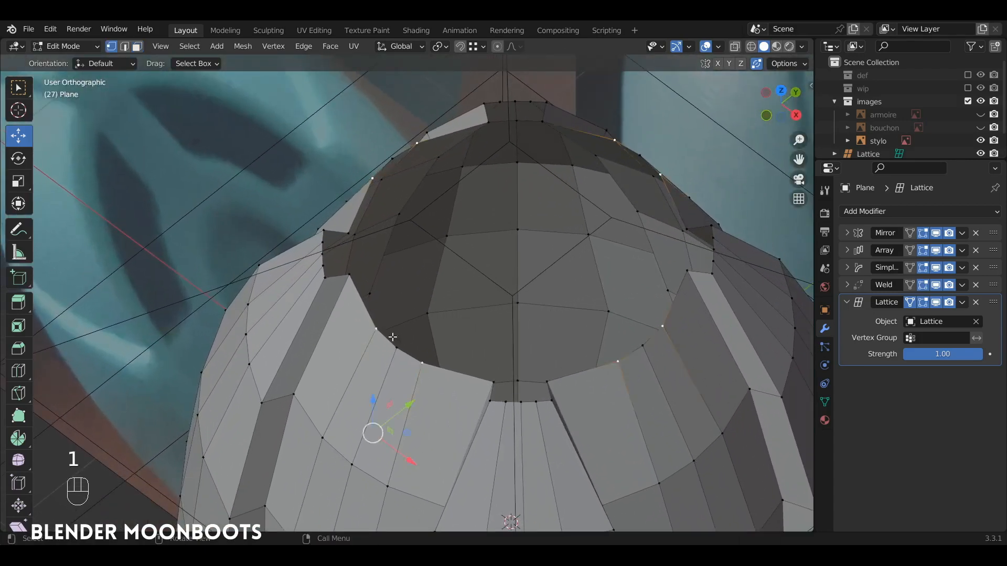
alt+drag(499, 371, 513, 355)
key(e)
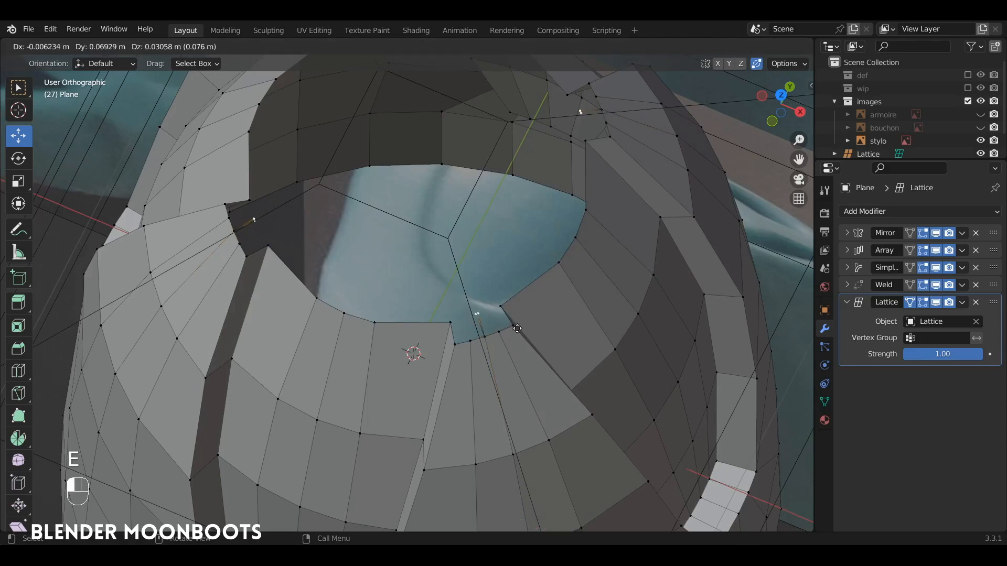
key(y)
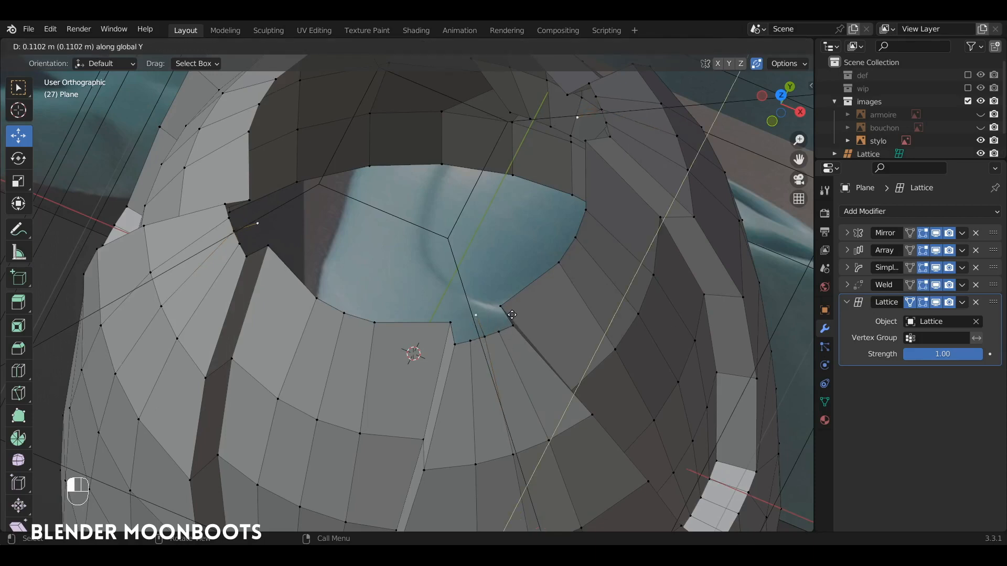
click(512, 315)
Step: Select the rim vertices around the notch between the grooves and fill the notch with faces
shift+click(450, 323)
shift+click(455, 344)
shift+click(471, 341)
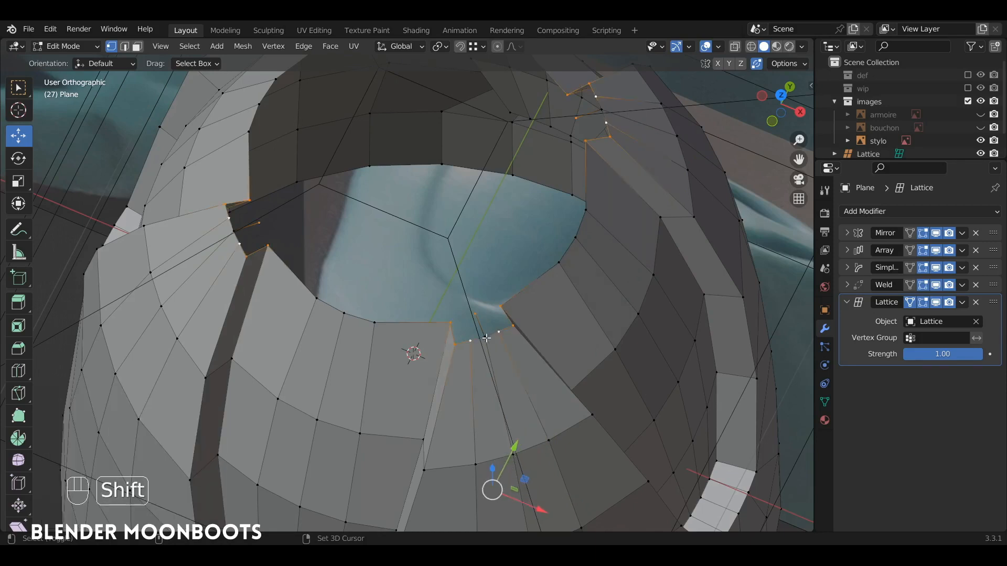
shift+click(488, 337)
key(f)
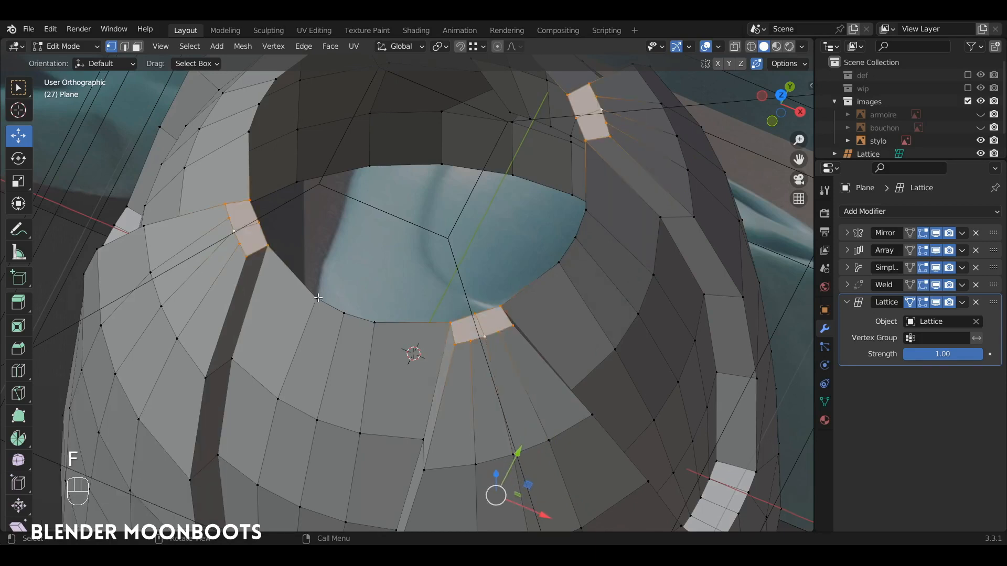
Step: Select the complete vertex loop around the top opening and extrude it inward into a flat ring, then check the shape in Object Mode
ctrl+click(475, 313)
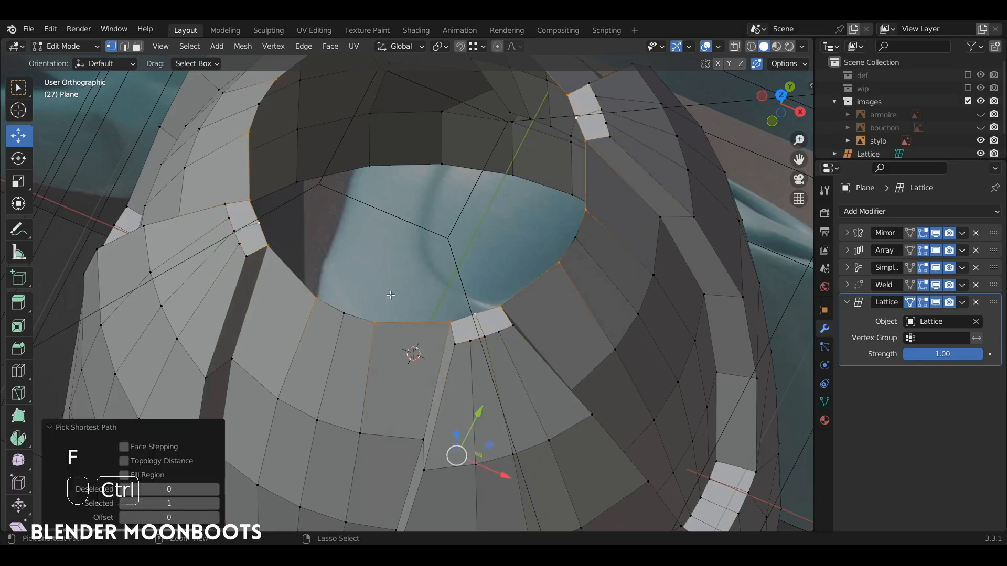
shift+click(343, 311)
key(e)
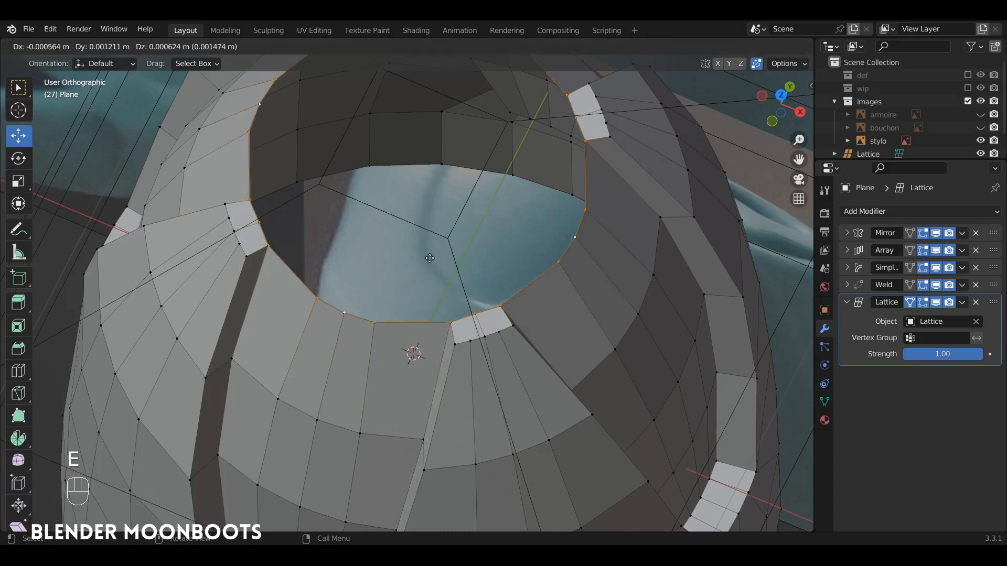
click(481, 163)
alt+drag(498, 262, 498, 213)
alt+shift+drag(497, 213, 529, 194)
ctrl+alt+drag(533, 157, 526, 272)
key(Tab)
alt+drag(526, 310, 534, 267)
key(Tab)
Step: In edge select mode, select the inner and outer border edges of the groove walls down to the groove's tip
key(2)
click(497, 254)
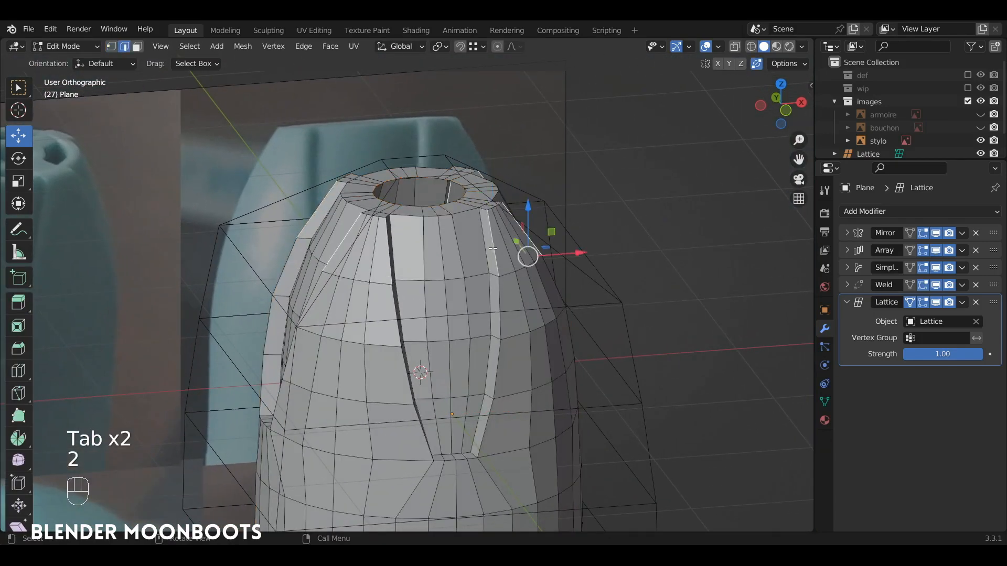
alt+drag(476, 247, 481, 253)
shift+click(481, 253)
ctrl+click(480, 422)
alt+drag(481, 422, 452, 436)
ctrl+click(452, 436)
alt+drag(517, 363, 546, 348)
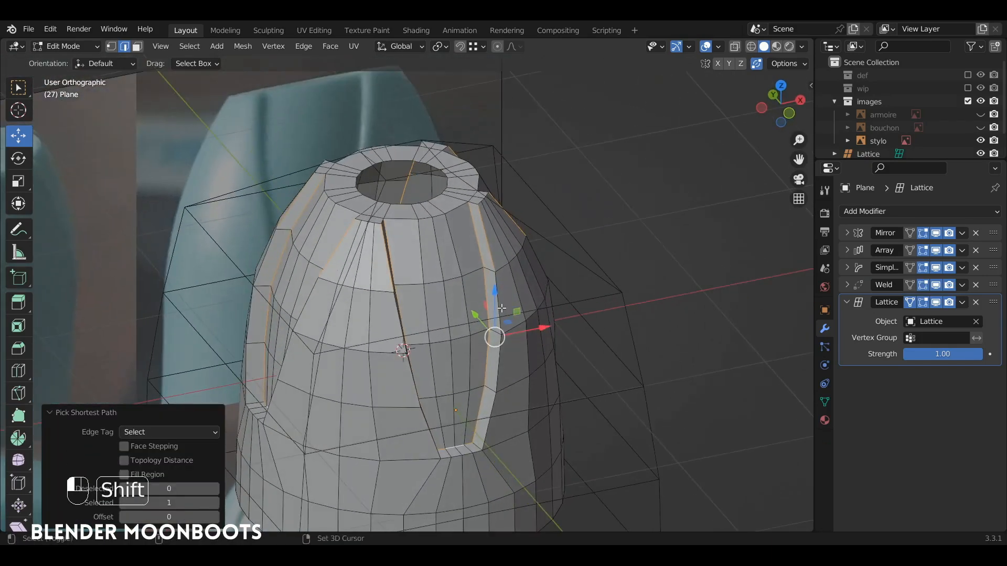
shift+click(502, 310)
ctrl+click(487, 441)
ctrl+click(476, 452)
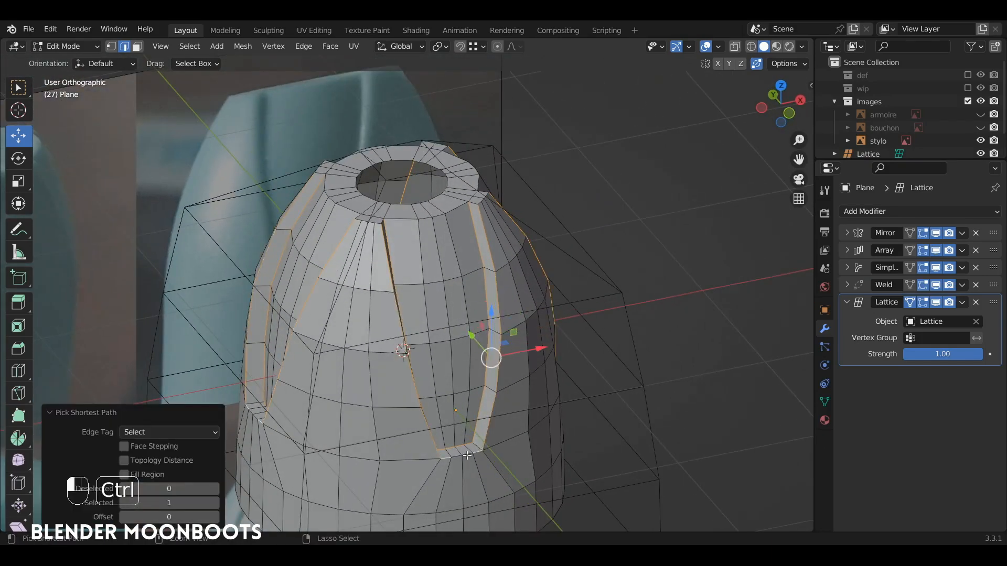
Step: Try to bevel the selected groove border edges with a single segment
key(ctrl+b)
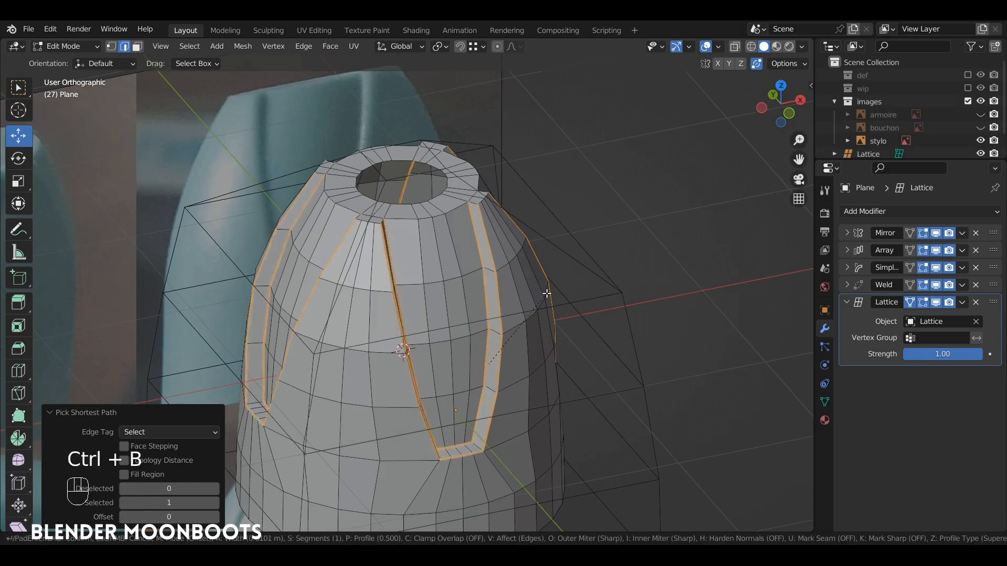
click(546, 294)
key(ctrl+z)
Step: Add the outer top rim edges and the short step edges at the groove tops to the edge selection
ctrl+alt+drag(546, 292, 511, 309)
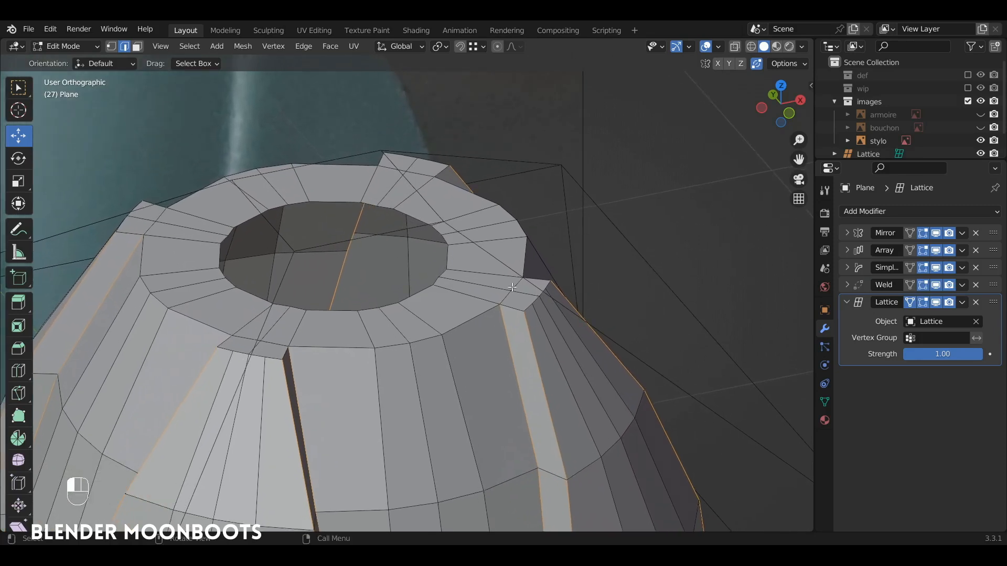
shift+click(539, 302)
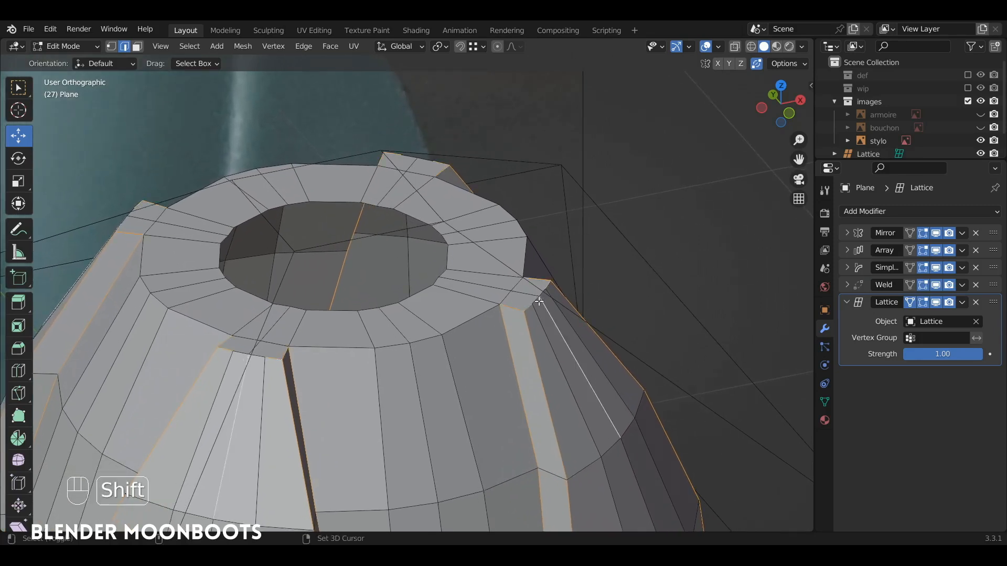
shift+click(537, 305)
alt+shift+click(483, 317)
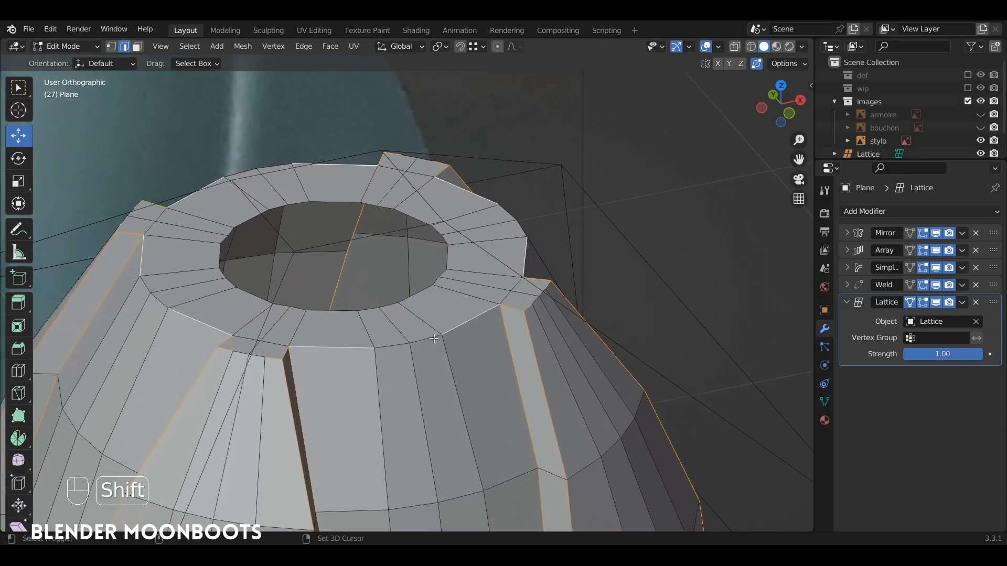
alt+shift+drag(490, 322, 506, 378)
ctrl+alt+drag(507, 377, 480, 309)
key(ctrl+z)
alt+shift+drag(479, 310, 492, 154)
shift+click(475, 138)
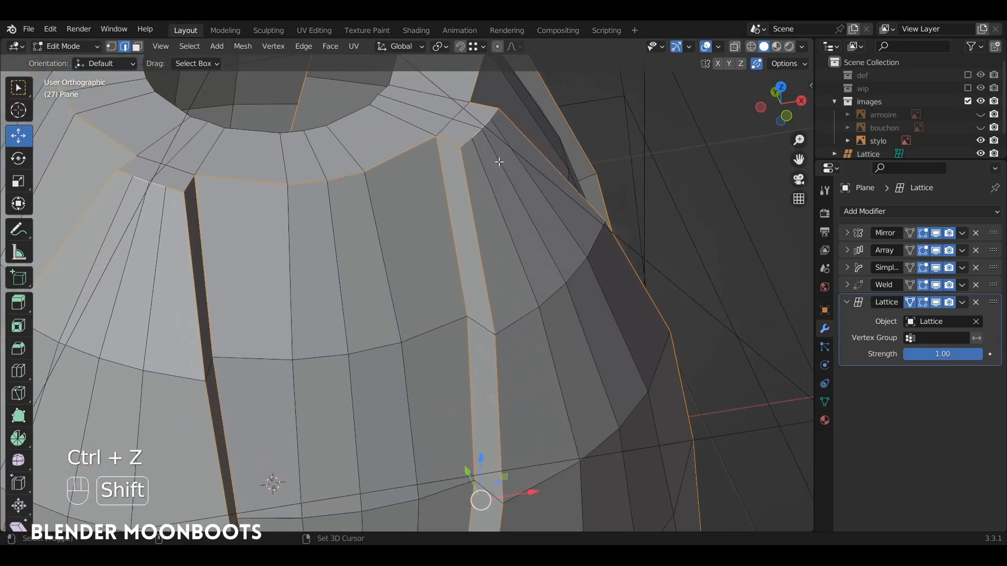
ctrl+alt+drag(501, 195, 510, 272)
Step: Bevel the selected groove and rim edges with two segments and return to Object Mode
key(ctrl+b)
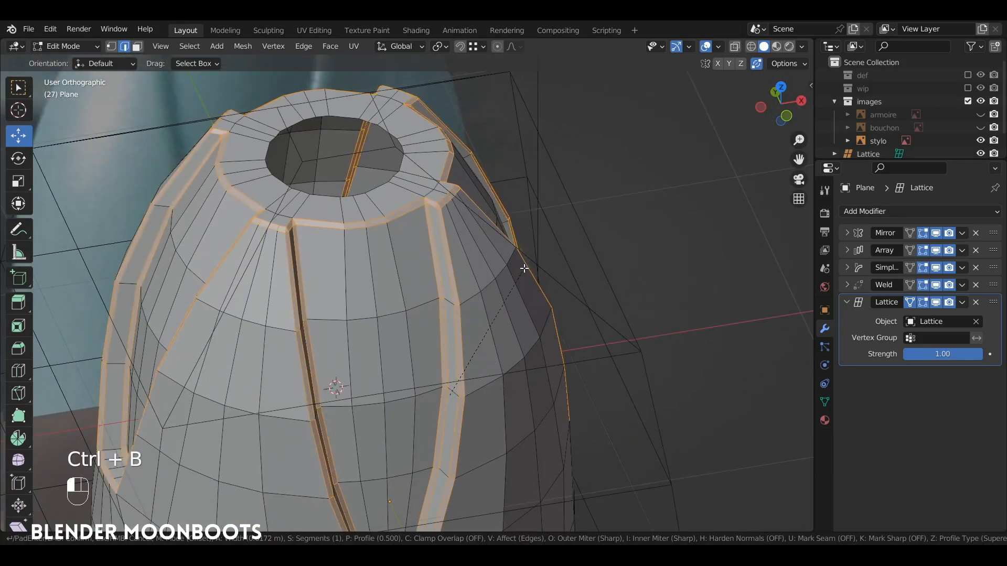
scroll(529, 271, up, 1)
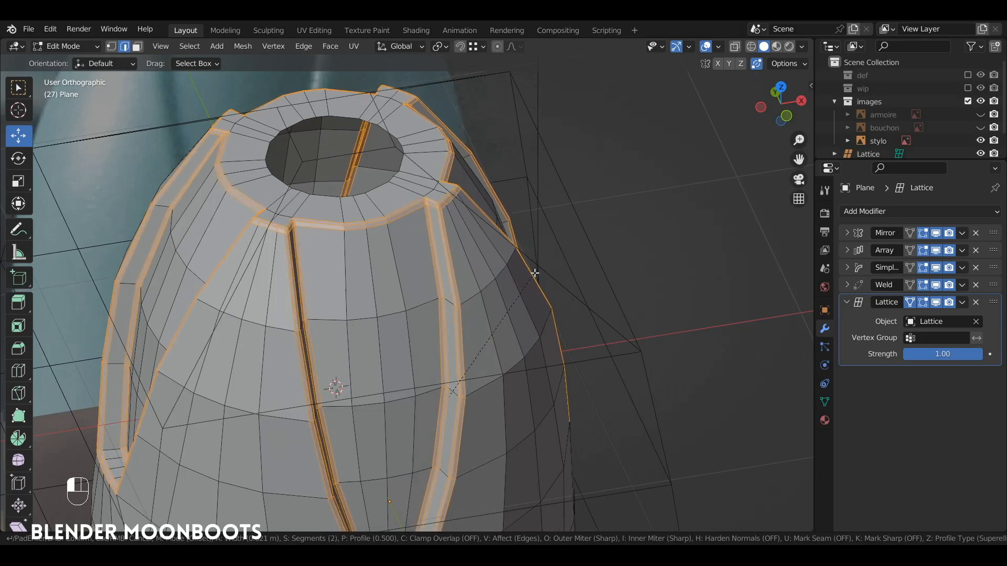
click(533, 273)
alt+shift+drag(500, 267, 476, 250)
mouse_move(476, 251)
ctrl+alt+mouse_down()
mouse_move(519, 292)
mouse_move(484, 290)
mouse_move(469, 267)
ctrl+alt+mouse_up()
key(Tab)
ctrl+alt+drag(470, 266, 521, 300)
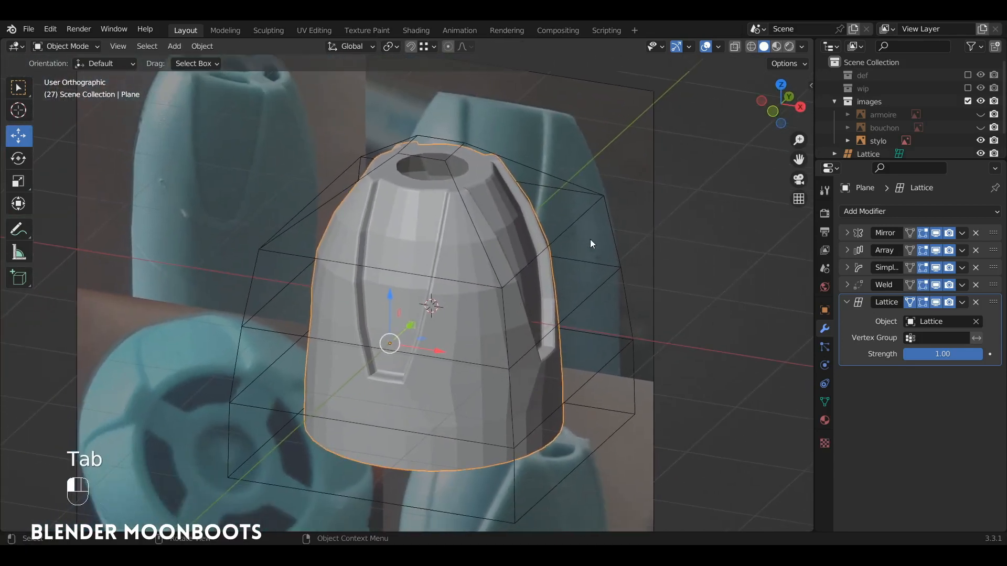
Step: Add a Subdivision Surface modifier with viewport level 2 and shade the cap smooth
click(848, 301)
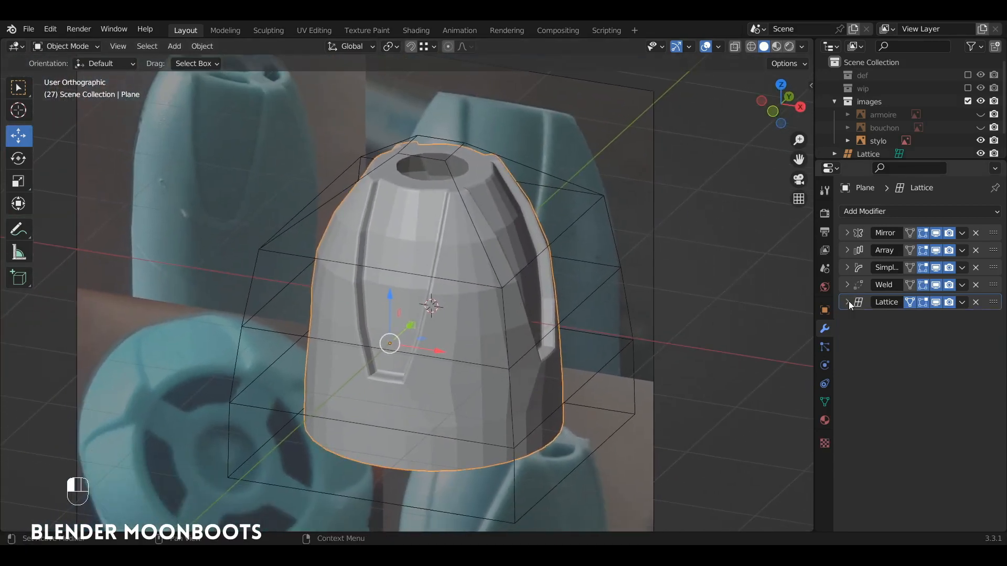
click(872, 211)
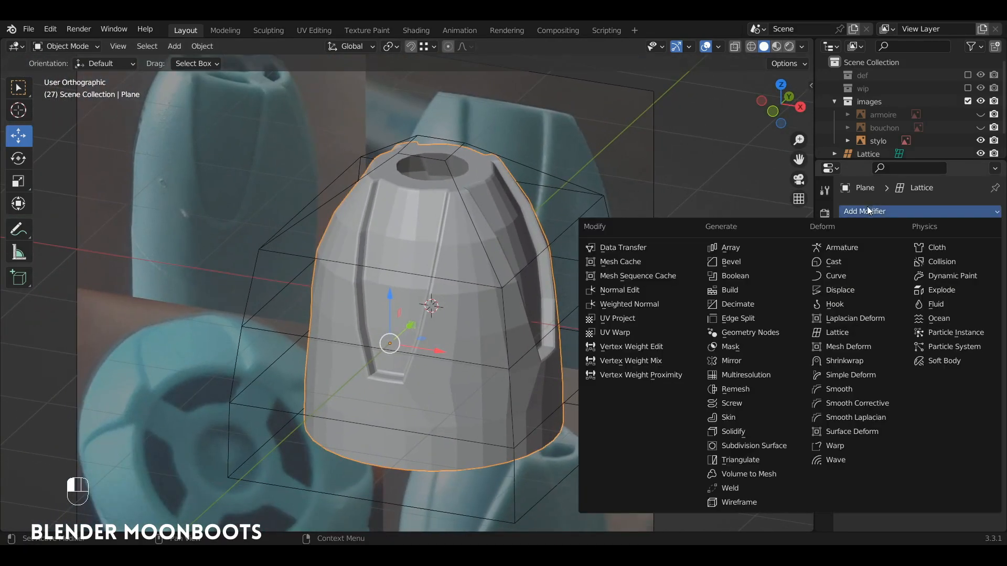
click(771, 445)
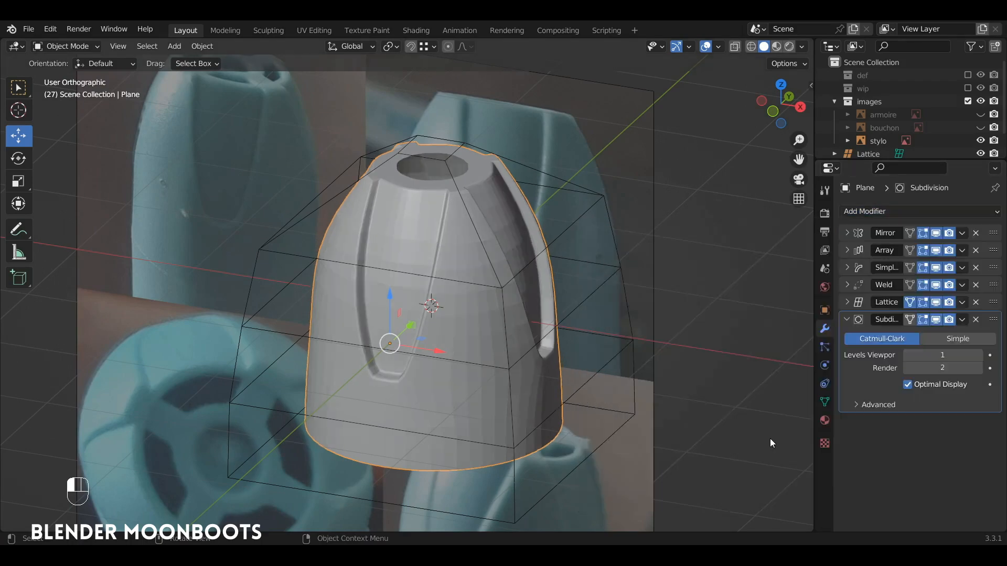
click(977, 356)
alt+drag(548, 306, 556, 289)
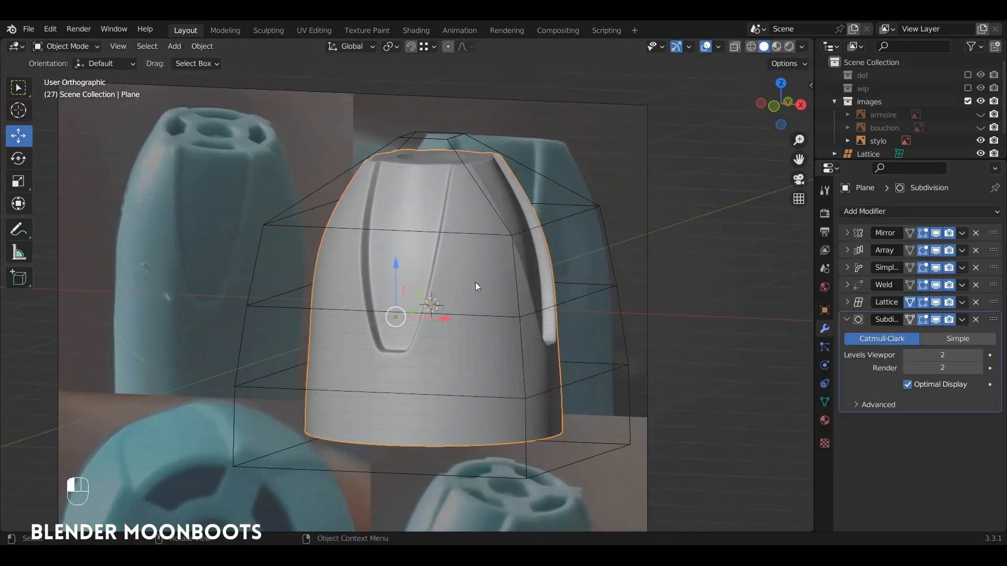
right_click(469, 279)
click(463, 287)
alt+drag(477, 296, 461, 330)
alt+shift+drag(462, 330, 524, 297)
Step: In Edit Mode, lasso-select the groove floor's middle vertex row and move it slightly toward negative Y
key(Tab)
ctrl+alt+drag(524, 278, 461, 190)
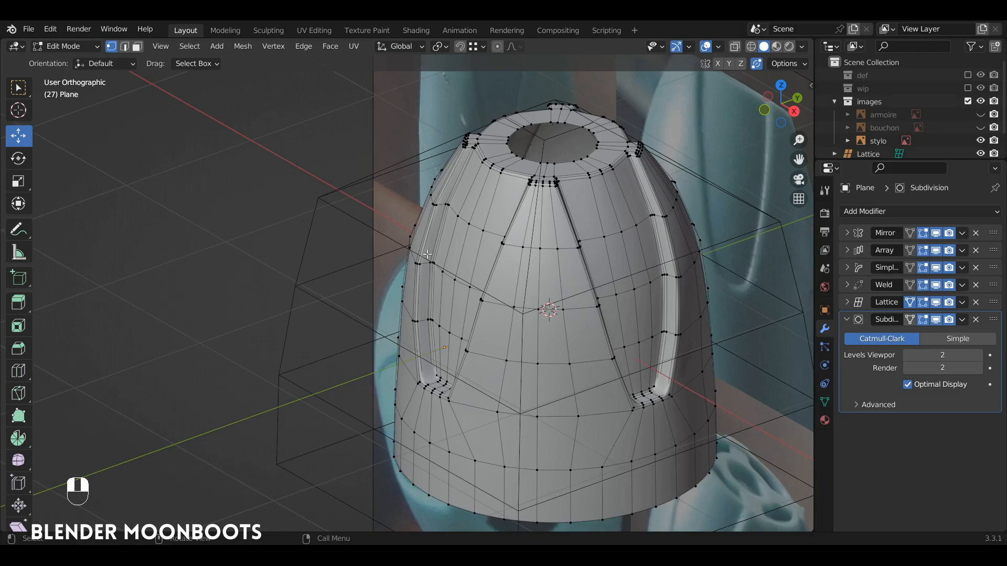
alt+shift+drag(407, 293, 441, 239)
key(a)
key(a)
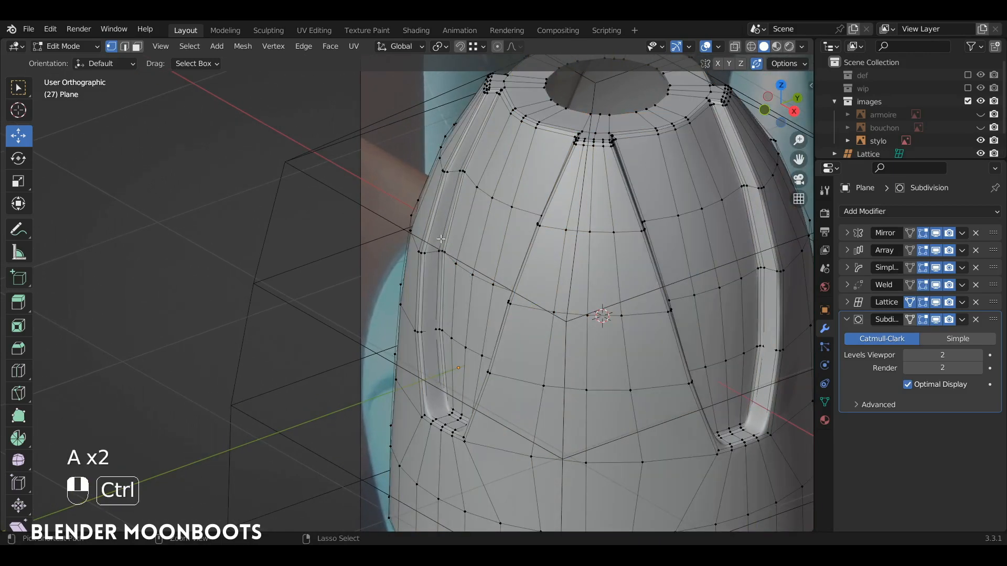
ctrl+right_drag(460, 293, 462, 295)
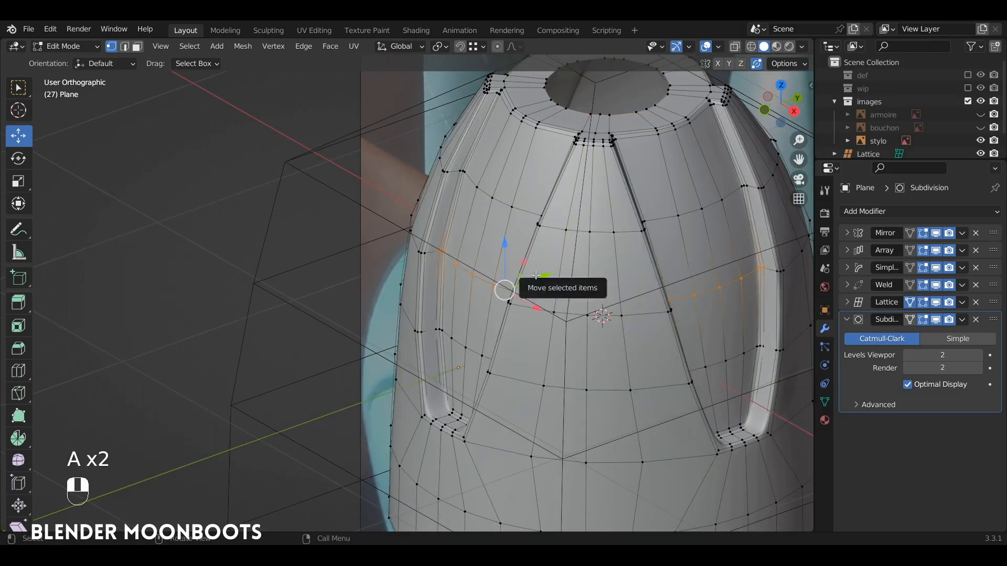
drag(540, 275, 528, 280)
Step: Lasso-select the groove floor's vertex row just below and move it about -0.024 m along Y
key(a)
key(a)
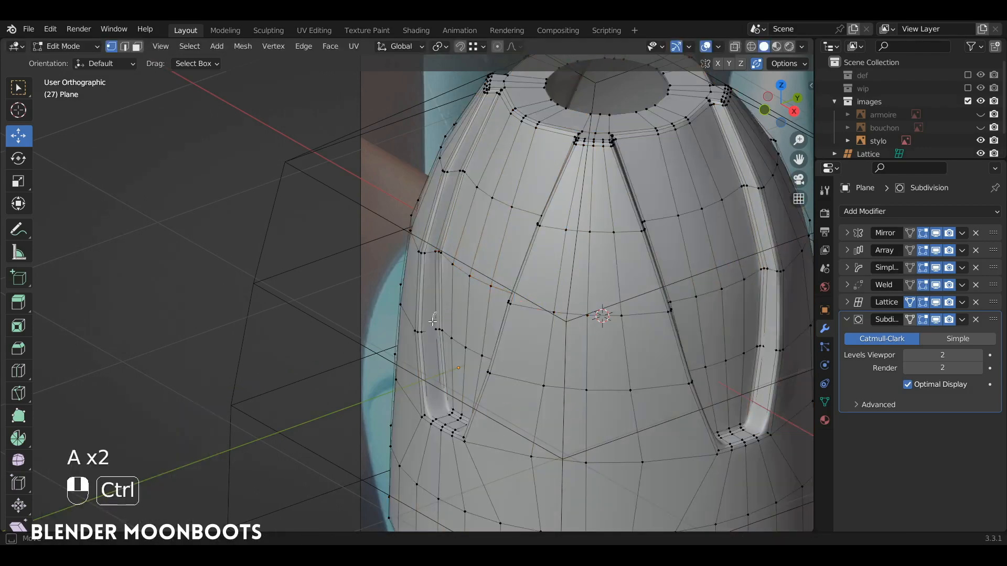
ctrl+right_drag(467, 356, 467, 357)
drag(539, 341, 535, 343)
shift+middle_drag(509, 364, 478, 281)
scroll(410, 300, up, 3)
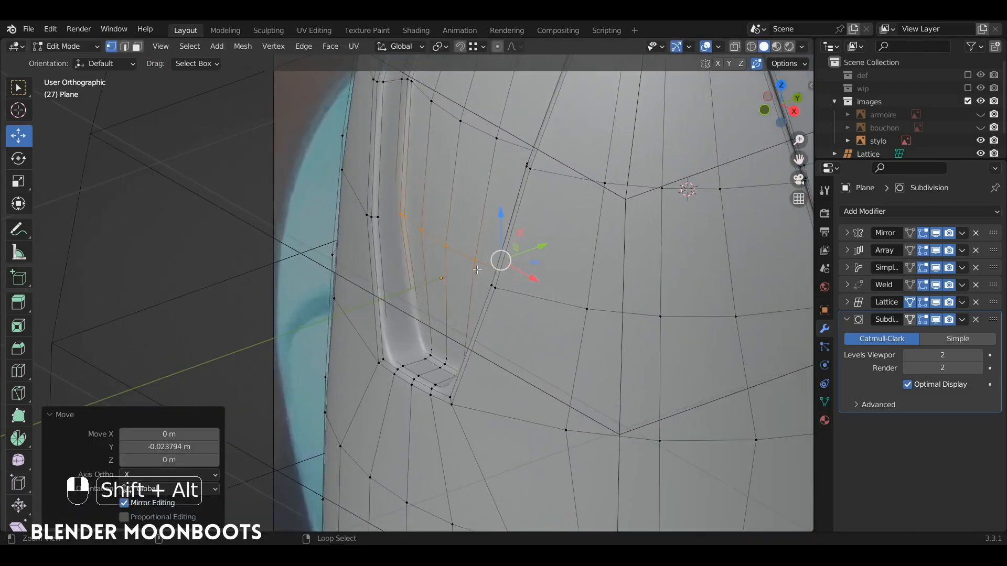
Step: Lasso-select the vertices at the groove floor's lower tip, move them toward negative Y, and inspect the cap in Object Mode
key(a)
key(a)
ctrl+right_drag(440, 377, 441, 377)
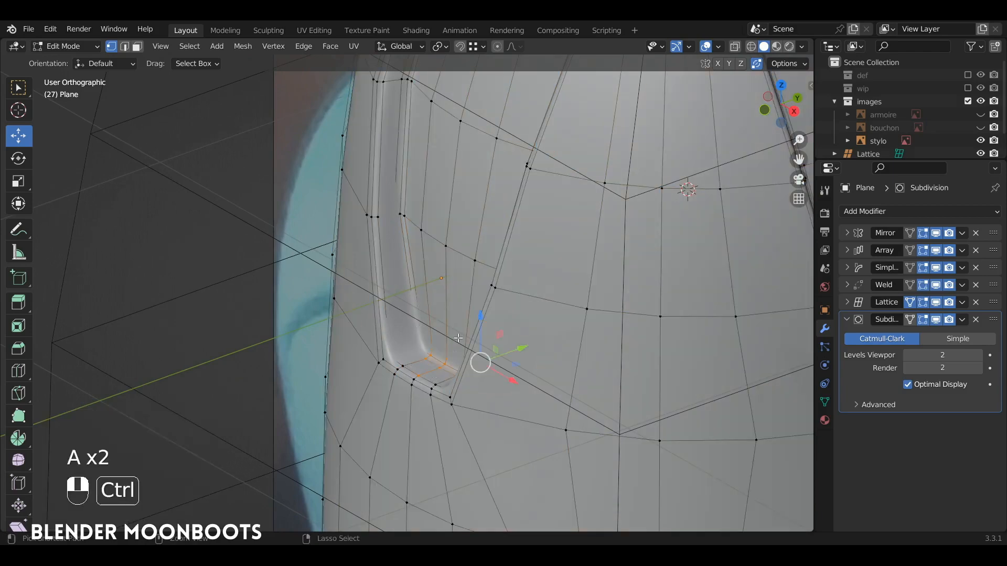
key(alt+z)
key(alt+z)
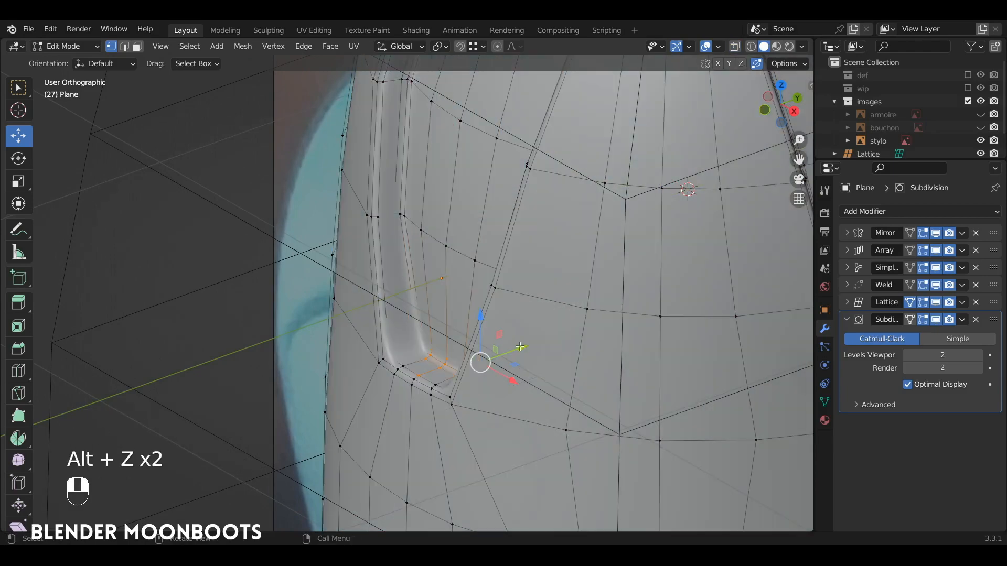
drag(518, 348, 505, 354)
alt+drag(529, 283, 575, 371)
key(Tab)
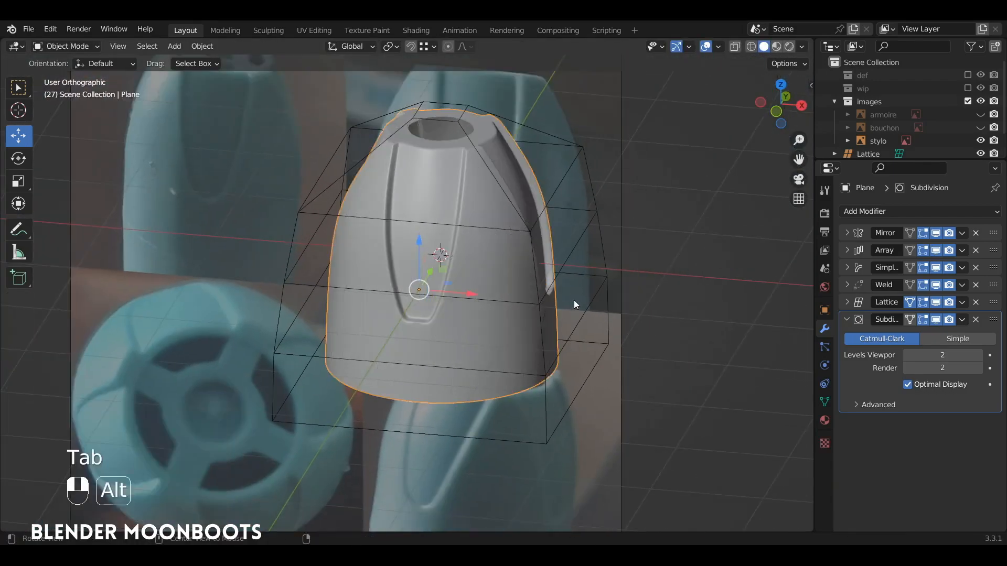
alt+drag(574, 300, 536, 269)
scroll(519, 262, up, 3)
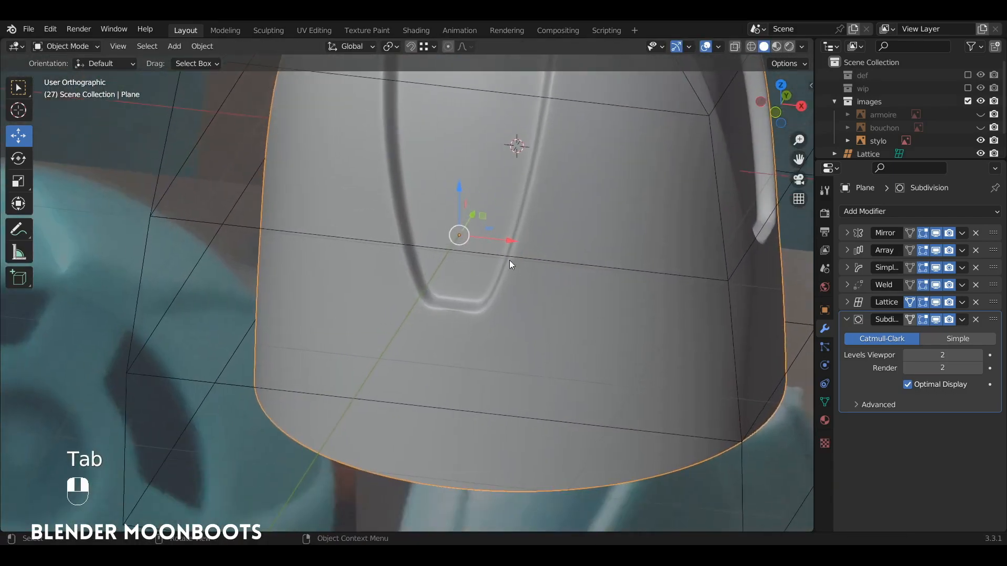
Step: In Edit Mode, turn off the subdivision's Edit Mode display and move the protruding middle vertex at the groove's lower tip back along Y
key(Tab)
click(456, 294)
ctrl+click(451, 316)
alt+drag(451, 316, 462, 337)
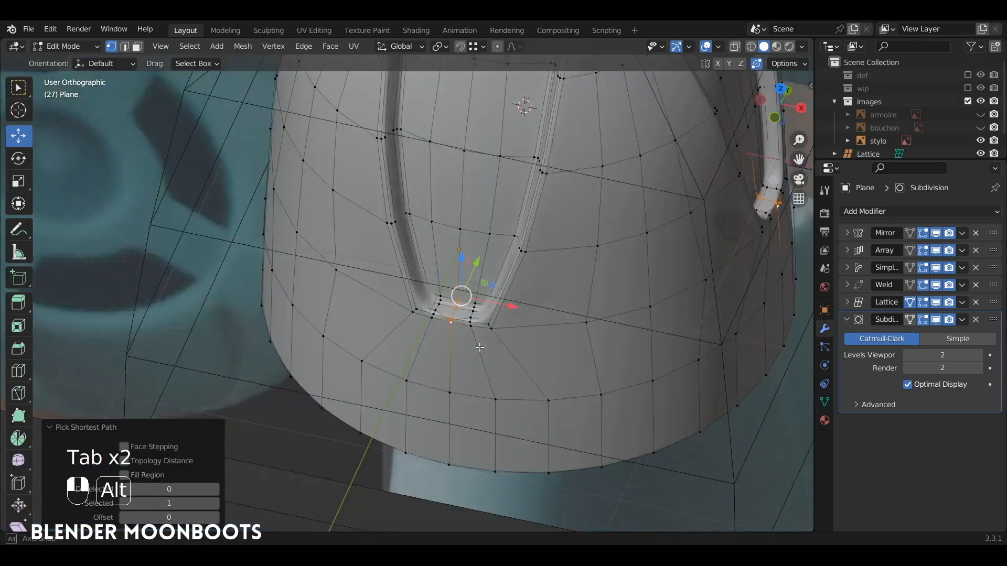
scroll(452, 279, up, 4)
alt+shift+drag(452, 279, 486, 243)
ctrl+alt+drag(487, 244, 486, 228)
click(478, 347)
alt+drag(478, 346, 465, 338)
ctrl+alt+drag(614, 345, 490, 258)
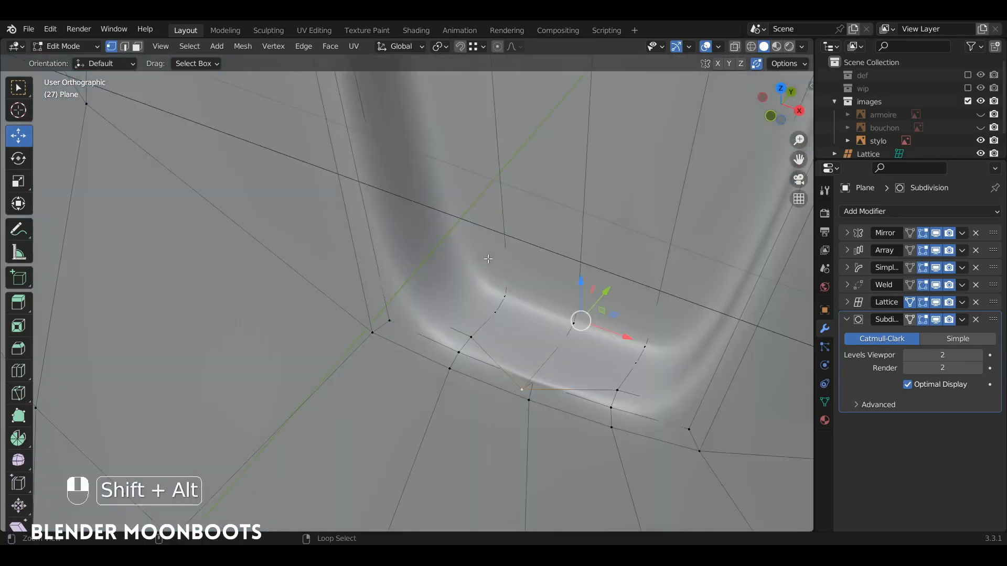
click(924, 320)
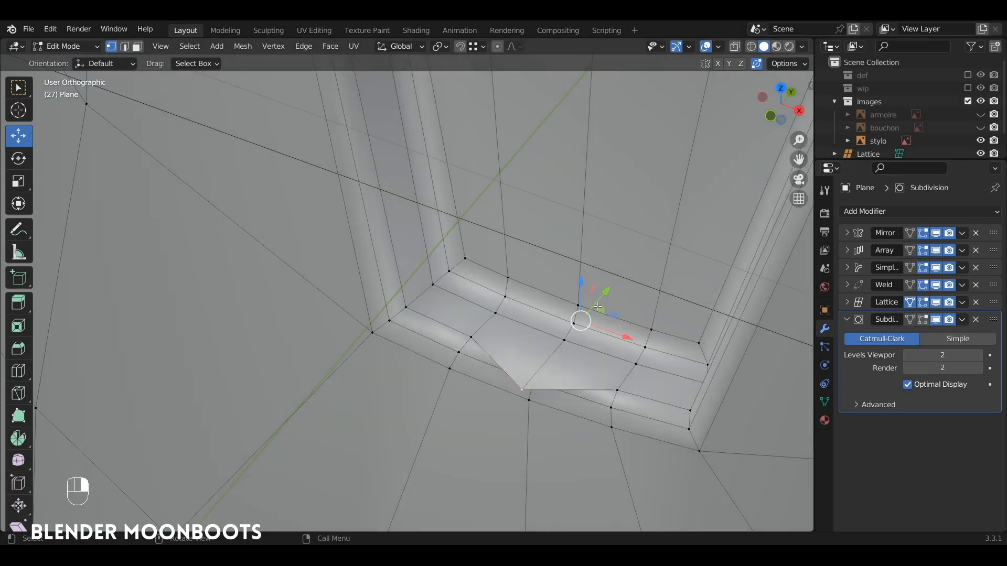
drag(598, 307, 632, 272)
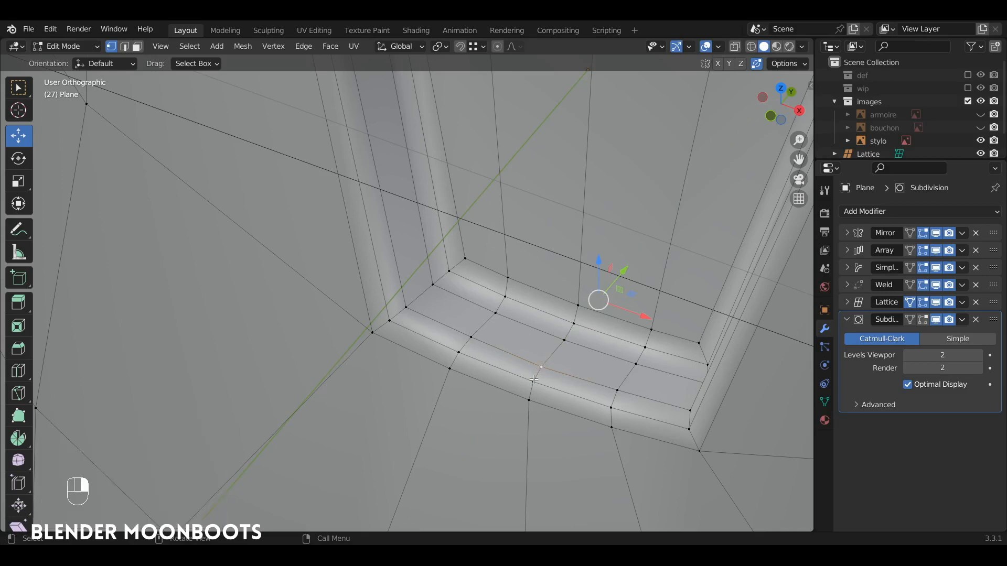
Step: Select the central edge path through the groove's lower tip and move it down along Z with proportional editing on
ctrl+click(578, 303)
ctrl+click(578, 303)
ctrl+middle_drag(578, 303, 591, 348)
key(o)
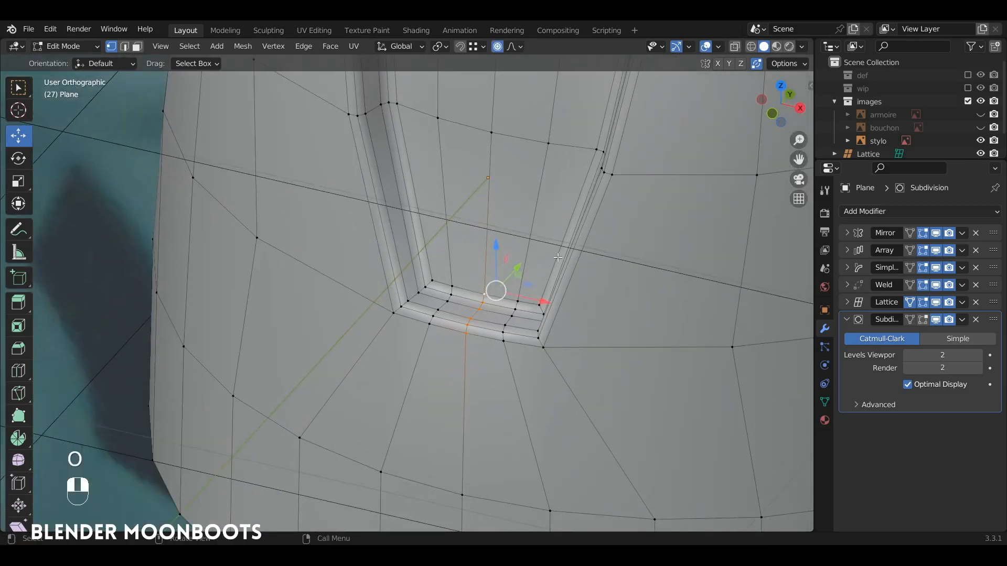
drag(496, 245, 484, 291)
scroll(498, 262, down, 3)
key(Tab)
key(Tab)
key(Tab)
Step: Select the lattice along with the cap and duplicate both about -4.19 m along X as a backup
click(495, 323)
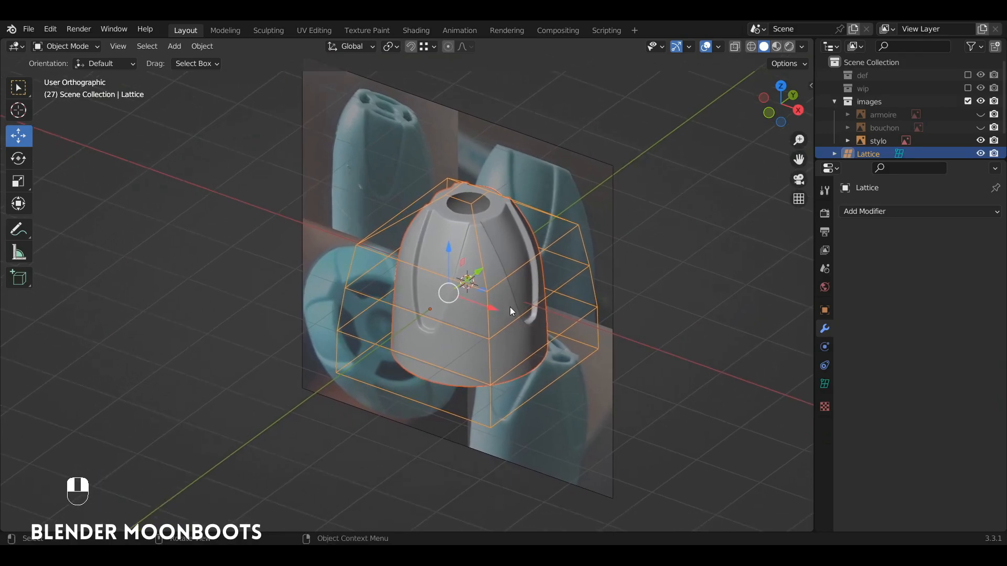
key(shift+d)
click(242, 243)
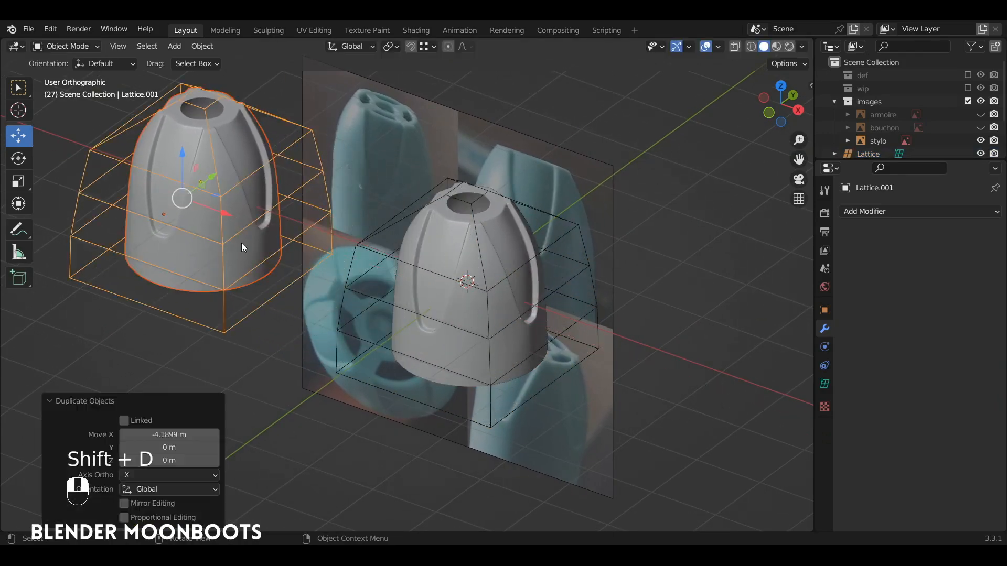
Step: Apply the original cap's Mirror, Array, Simple Deform, Weld and Lattice modifiers, keeping only the Subdivision modifier
click(450, 260)
alt+drag(474, 272, 728, 198)
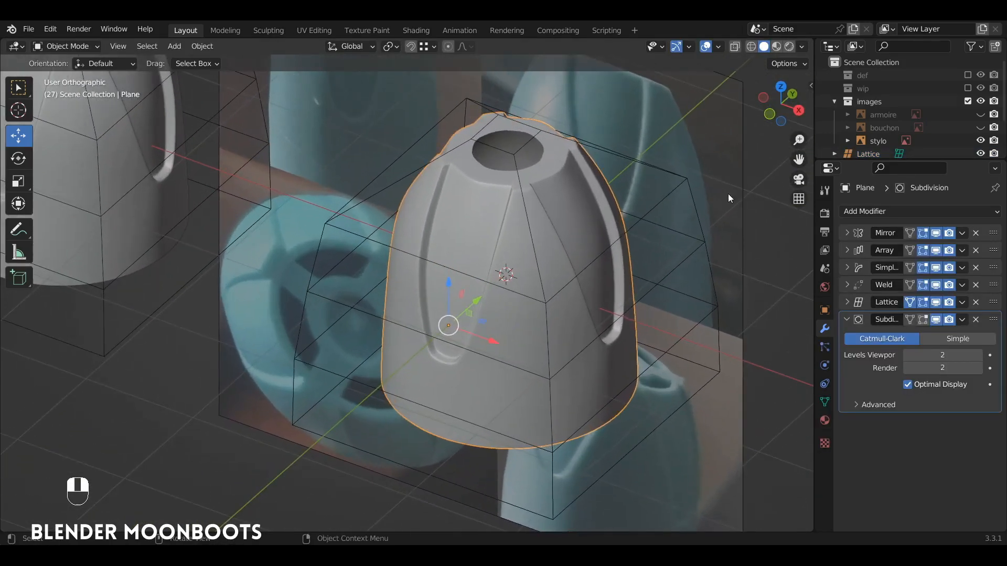
click(960, 237)
click(962, 249)
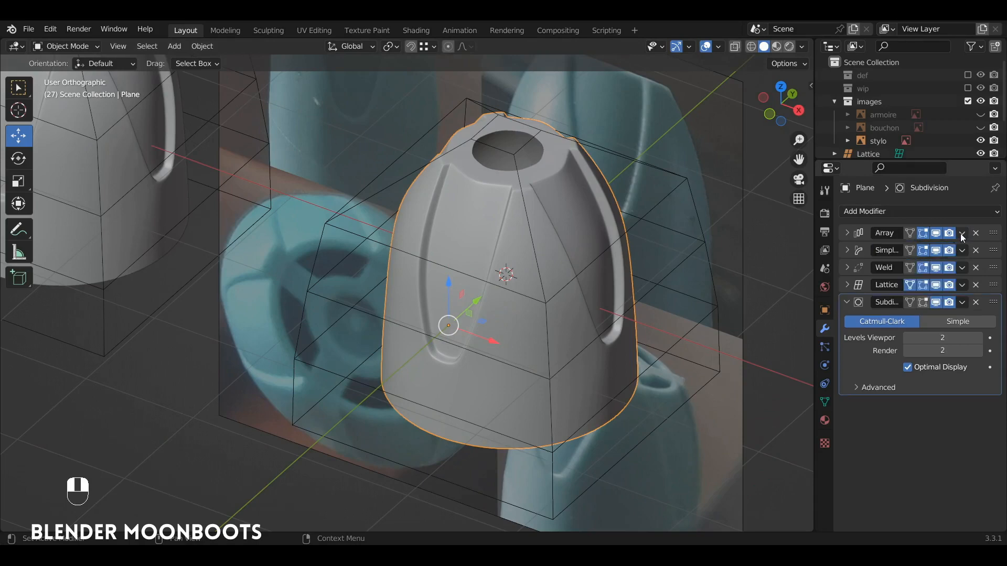
click(962, 233)
click(963, 250)
click(963, 233)
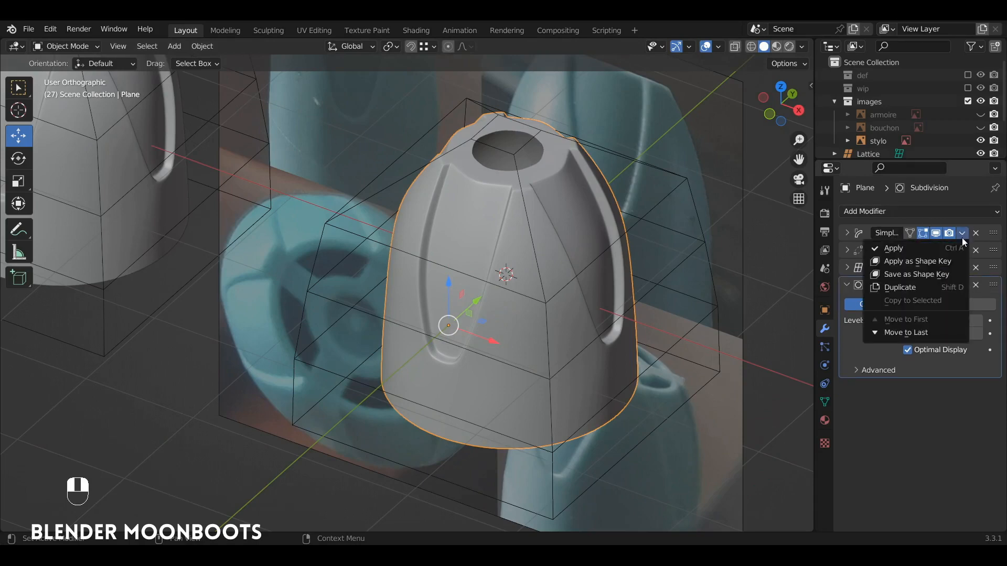
click(963, 249)
click(963, 233)
click(964, 250)
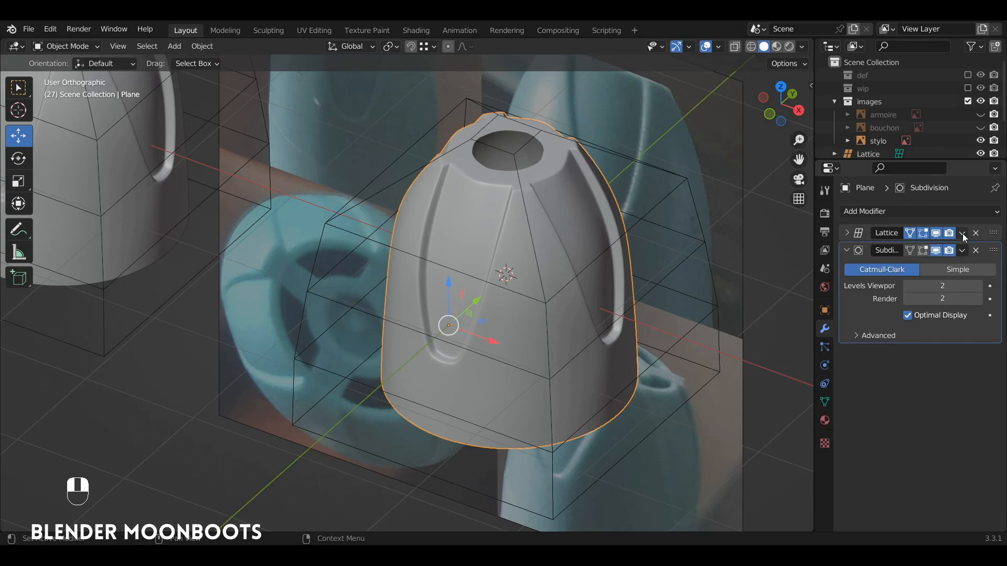
click(963, 234)
click(964, 250)
Step: Delete the original lattice around the cap
click(617, 240)
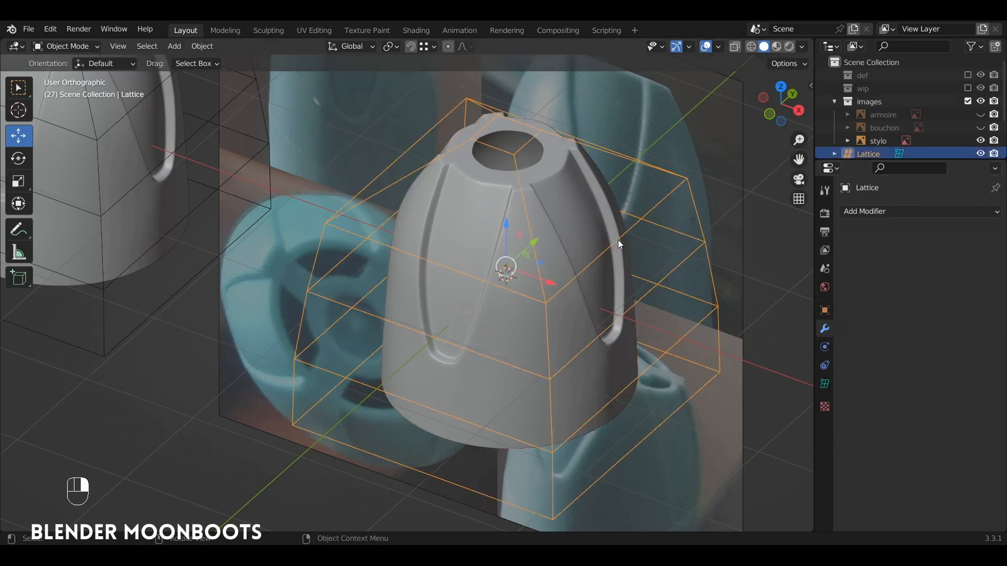
key(x)
click(619, 237)
Step: In Edit Mode, select the edge loop of the cap's top hole and make it round with LoopTools Circle
click(533, 217)
alt+drag(533, 217, 607, 251)
key(Tab)
alt+right_click(549, 218)
right_click(598, 227)
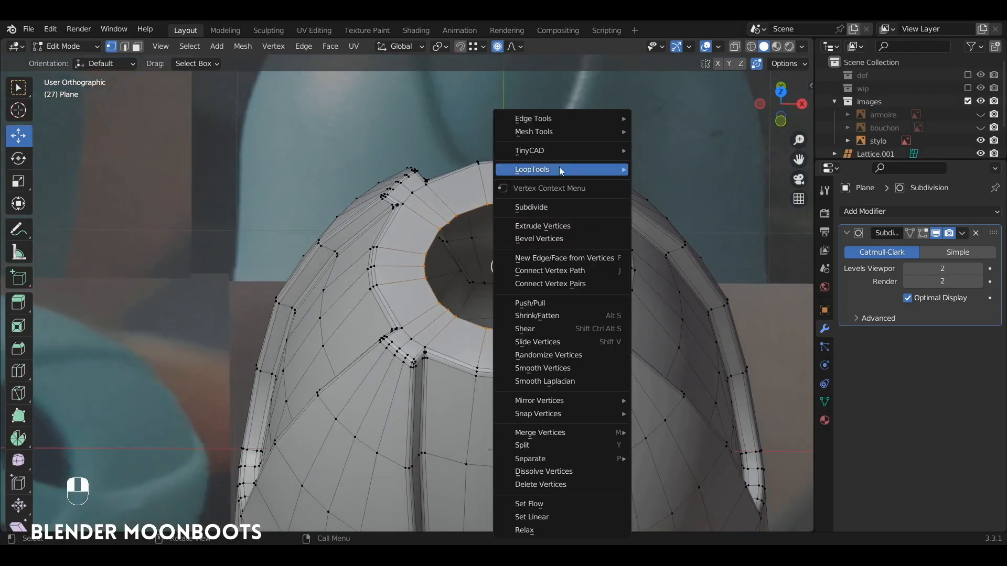
mouse_move(559, 168)
click(668, 181)
Step: Extrude the top hole's edge loop about 0.31 m down along Z into the cap
alt+drag(659, 196, 661, 294)
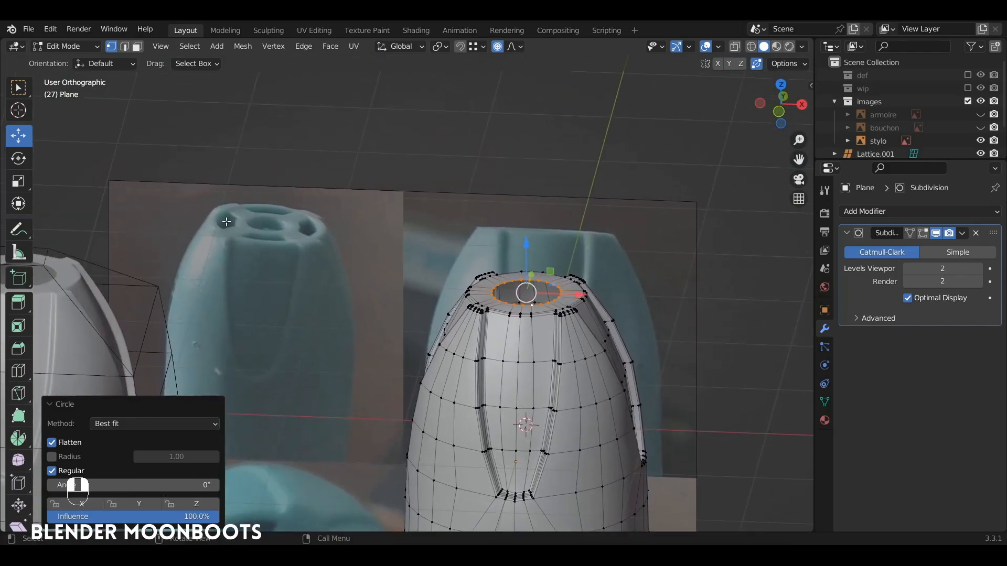
alt+drag(268, 245, 483, 269)
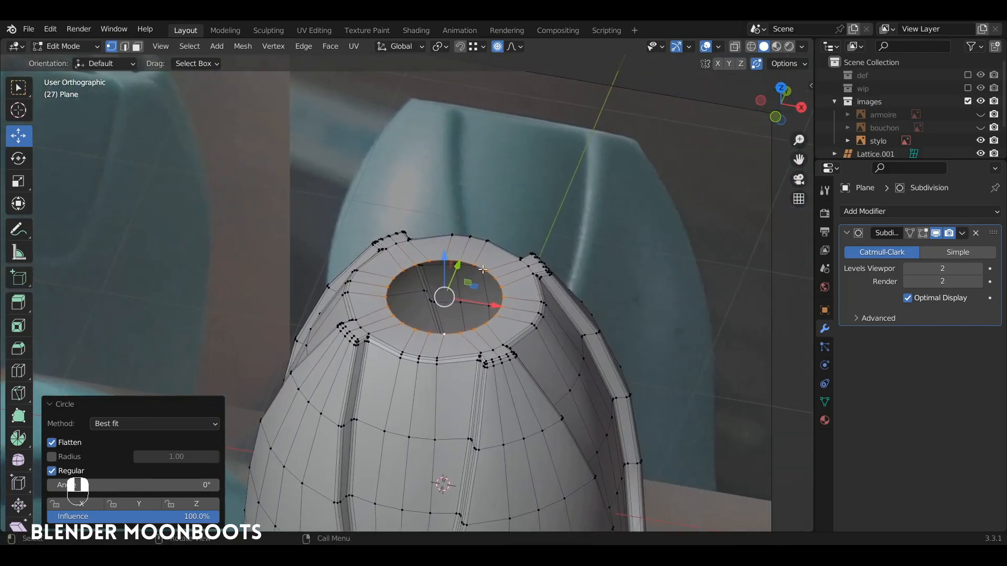
key(e)
click(437, 257)
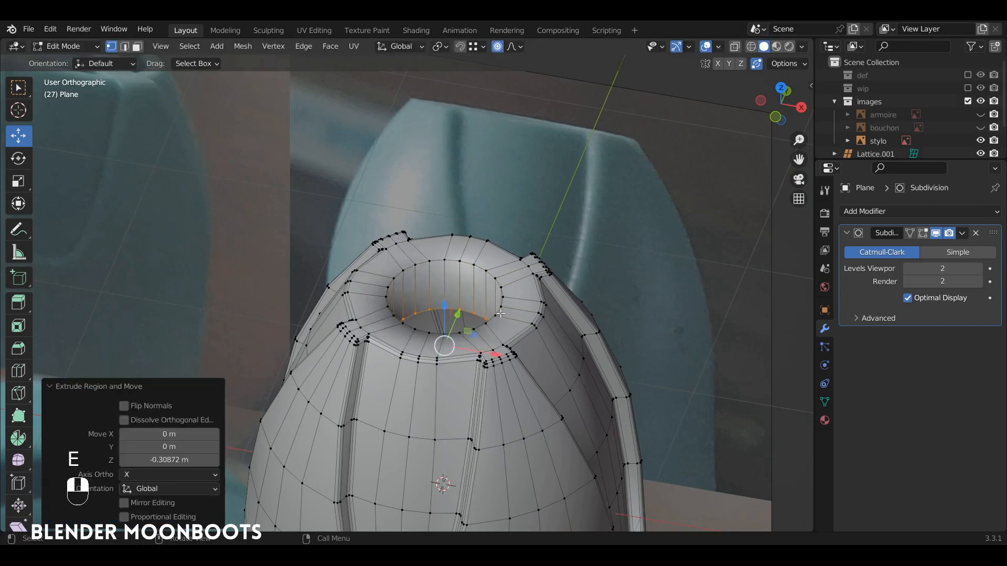
Step: Bevel the top hole's rim loop with two segments and check the cap in Object Mode
alt+click(436, 257)
key(ctrl+b)
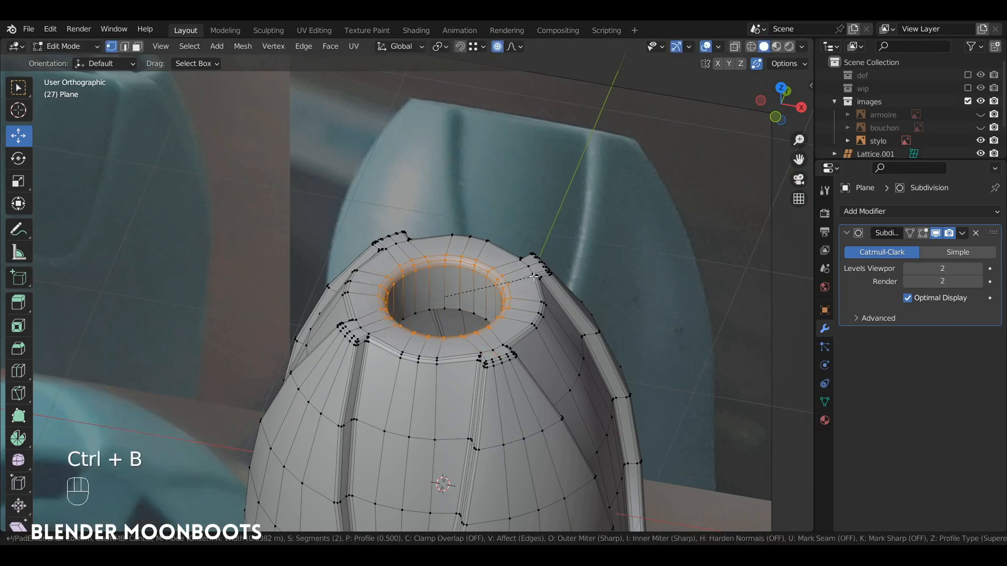
click(534, 276)
key(Tab)
alt+drag(534, 307, 482, 257)
Step: Extrude the cap's bottom edge loop and scale it inward with proportional editing off to form a flat base ring
key(Tab)
alt+click(398, 321)
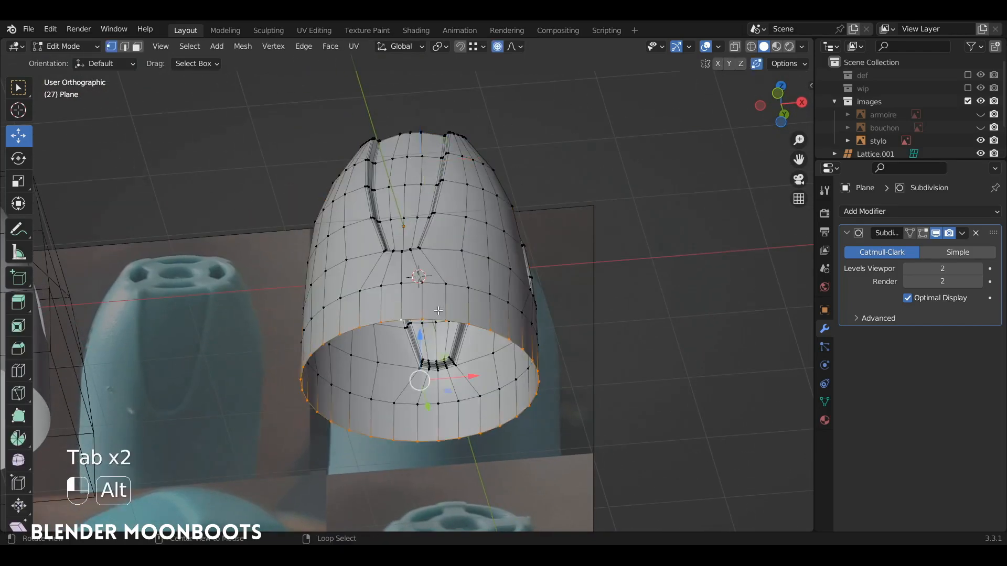
key(e)
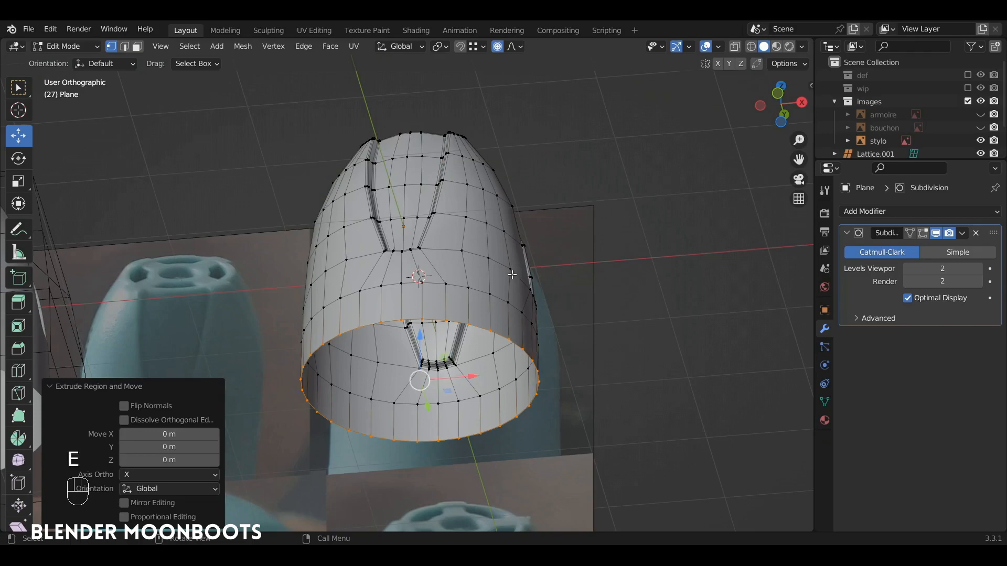
key(s)
click(540, 333)
key(ctrl+z)
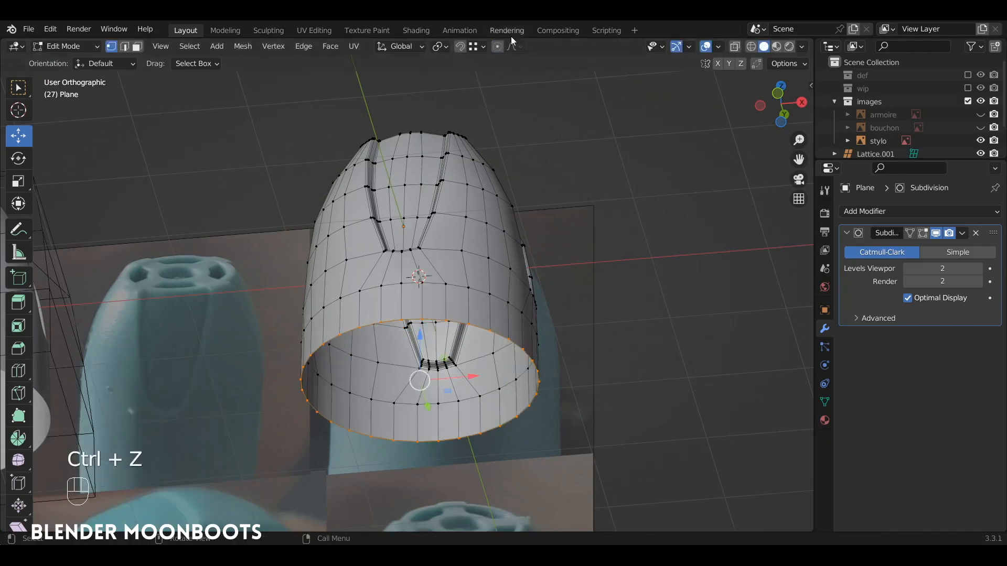
key(e)
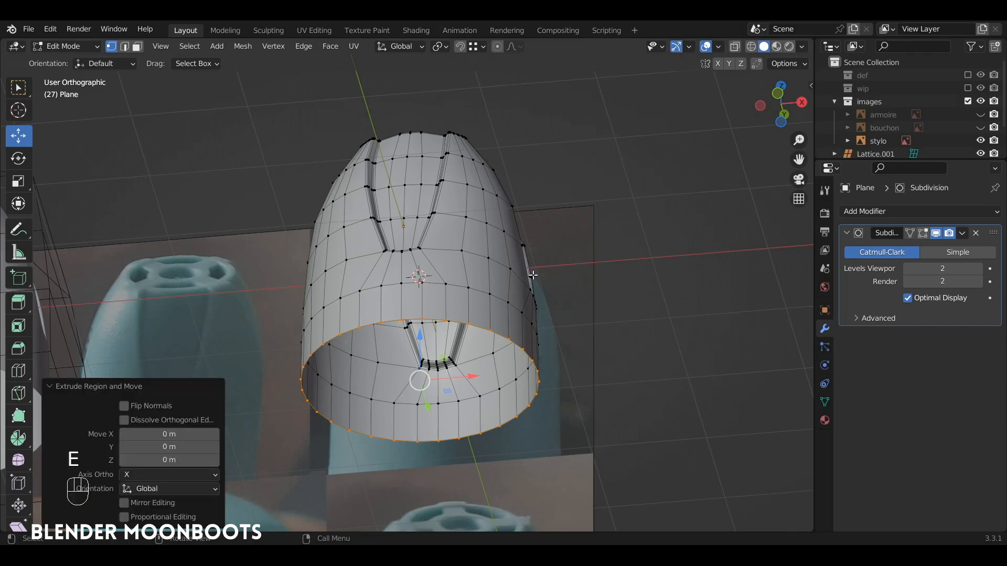
key(ctrl+z)
key(s)
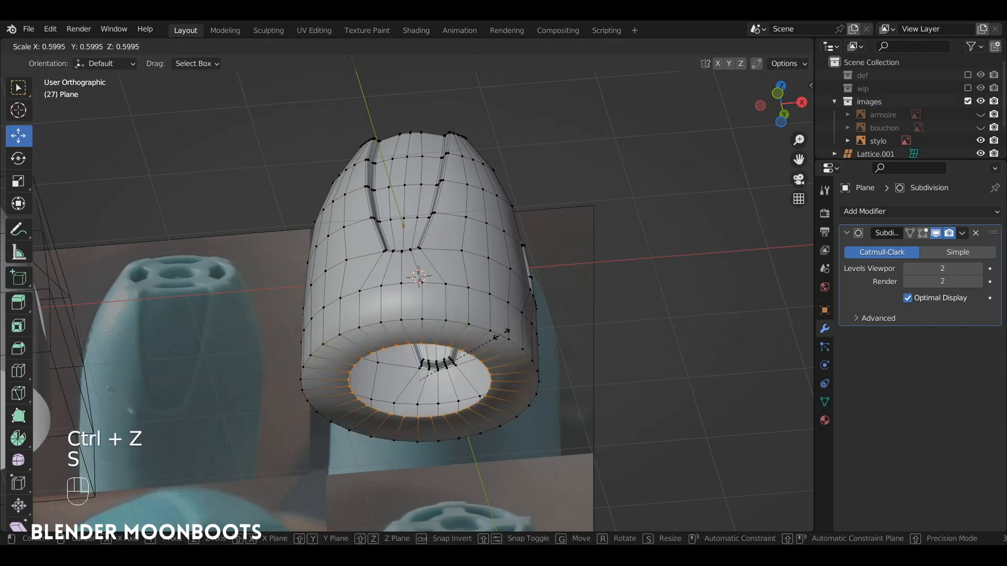
click(491, 337)
Step: Bevel the outer edge loop of the cap's base with two segments and inspect the cap in Object Mode
alt+click(452, 321)
key(ctrl+b)
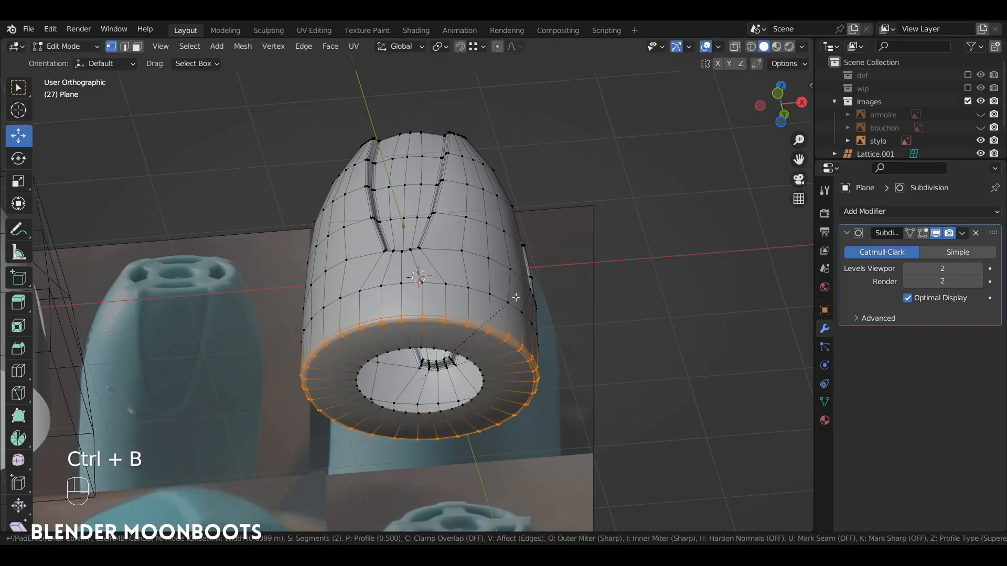
click(504, 309)
key(Tab)
alt+middle_drag(517, 282, 641, 339)
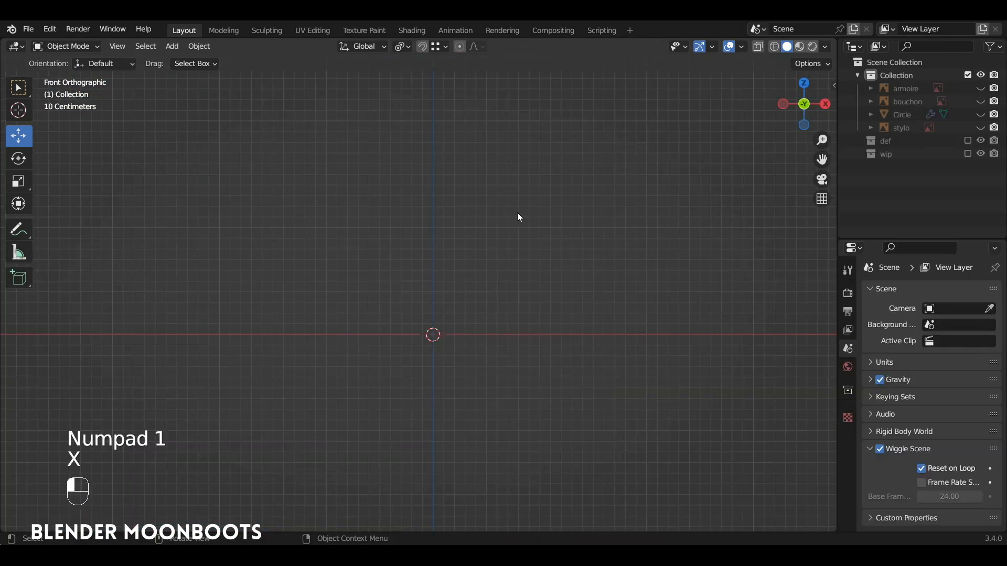
Step: Add a 16-vertex circle mesh with a 1 m radius at the origin and view it from the top
key(shift+a)
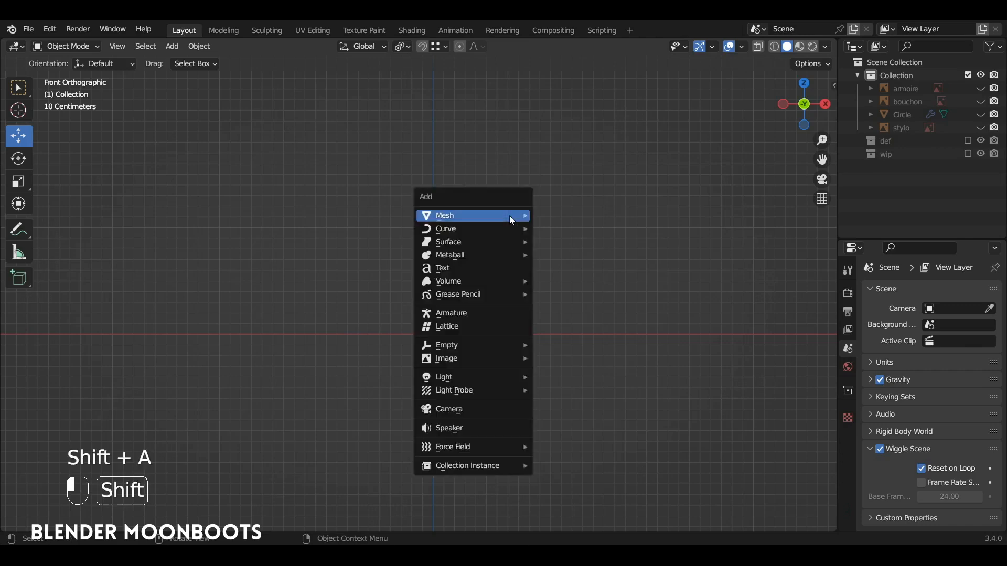
mouse_move(510, 215)
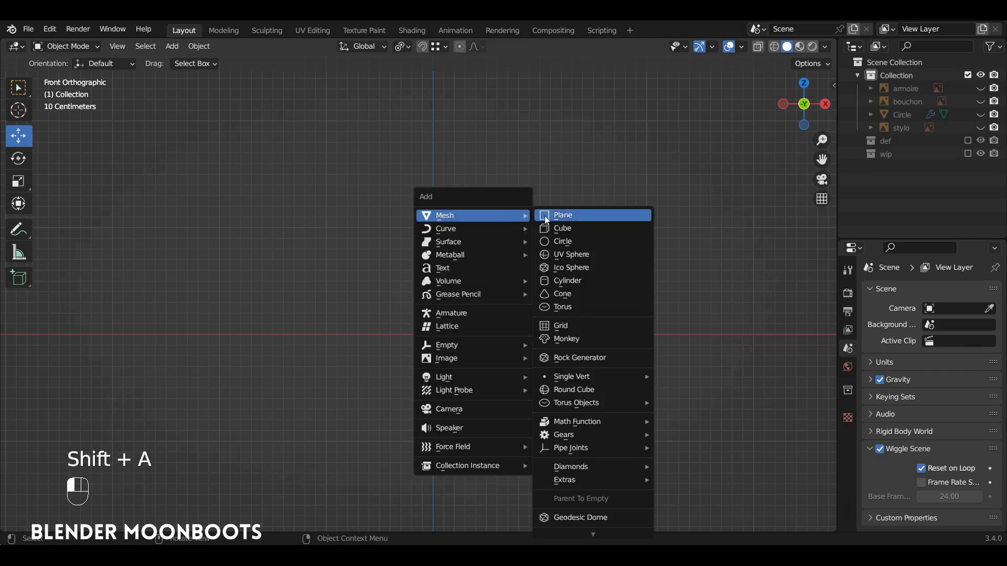
click(572, 241)
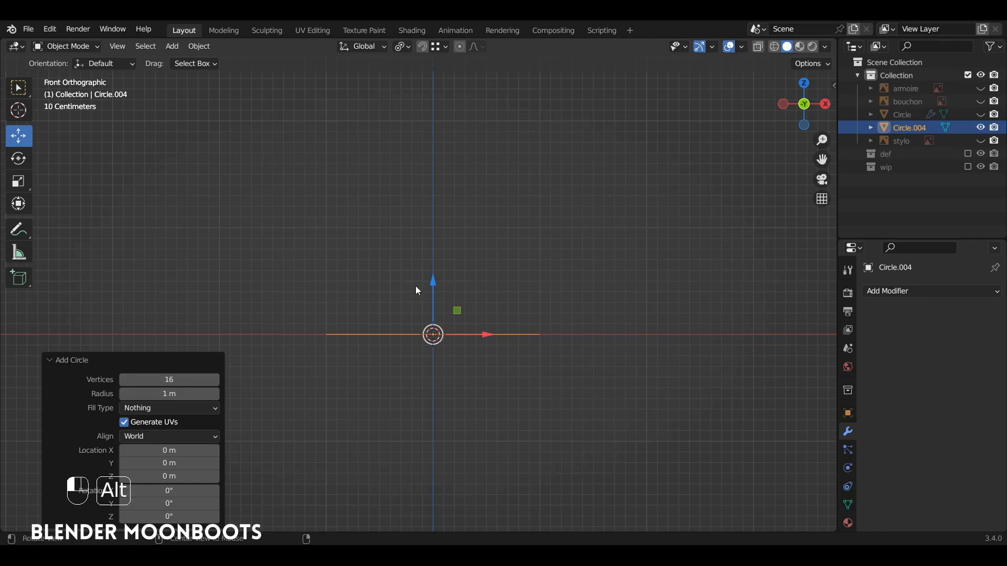
key(KP_7)
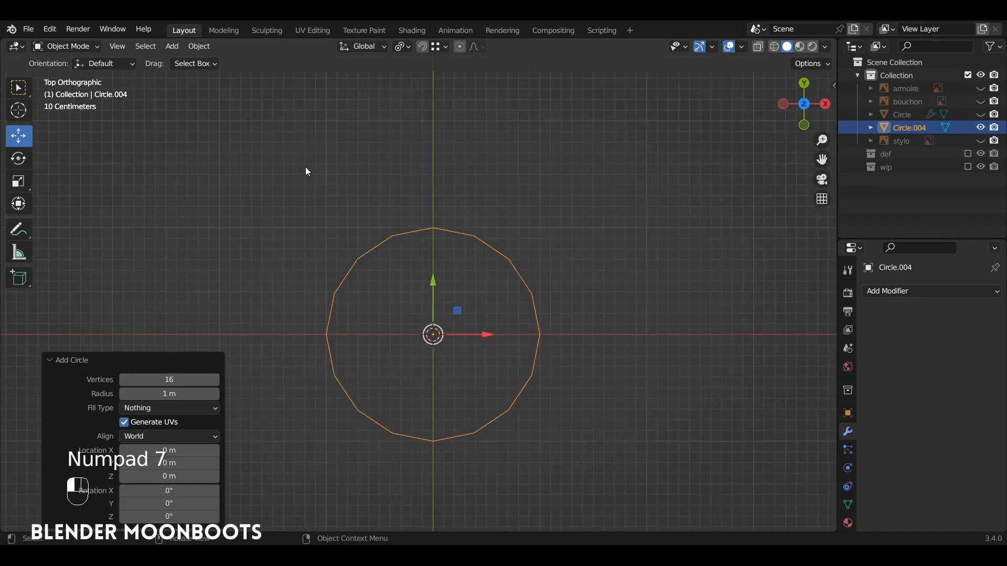
Step: In Edit Mode, select the circle's side and lower vertices and delete them, keeping only the five-vertex upper arc
key(Tab)
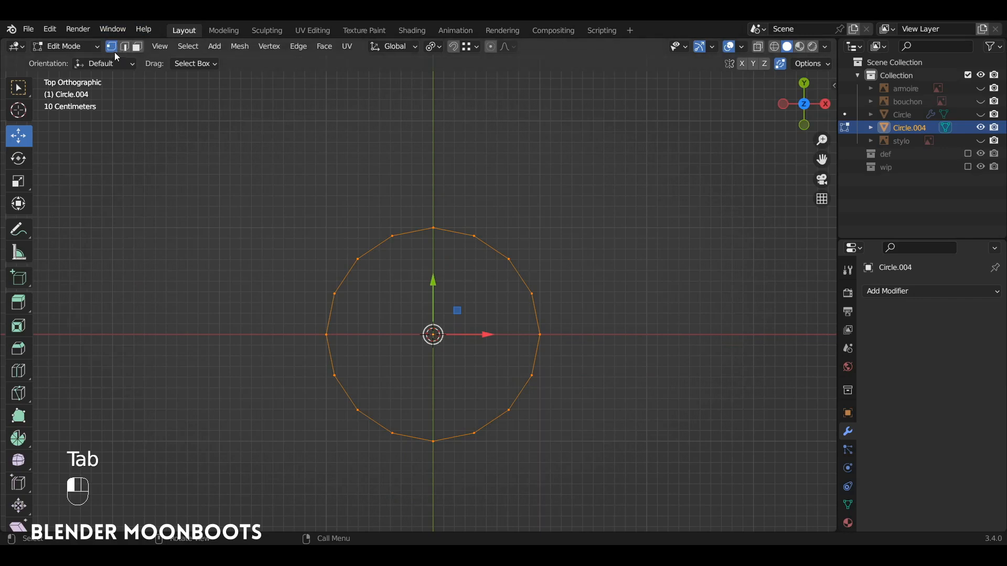
click(334, 294)
ctrl+click(393, 434)
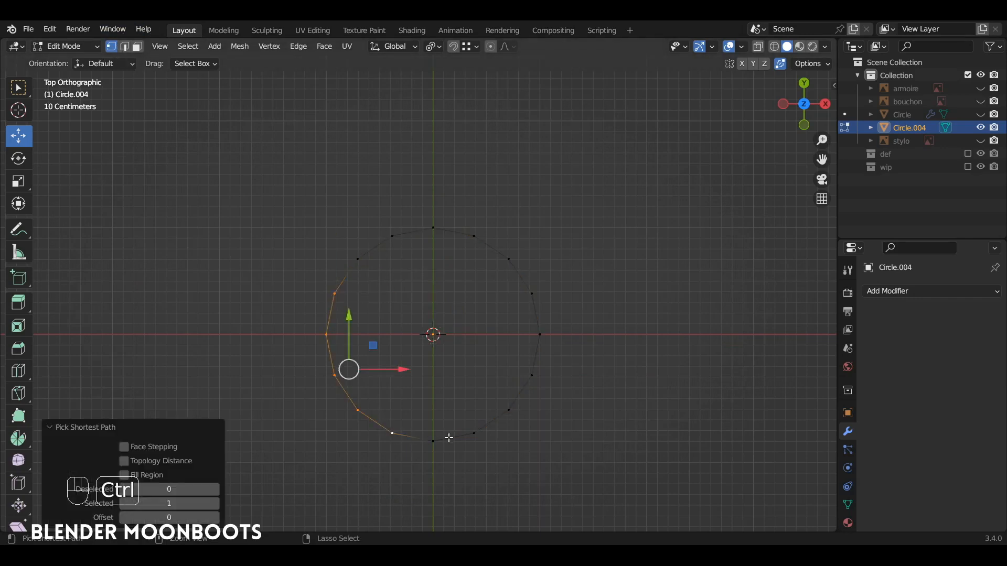
ctrl+click(540, 374)
ctrl+click(533, 302)
key(x)
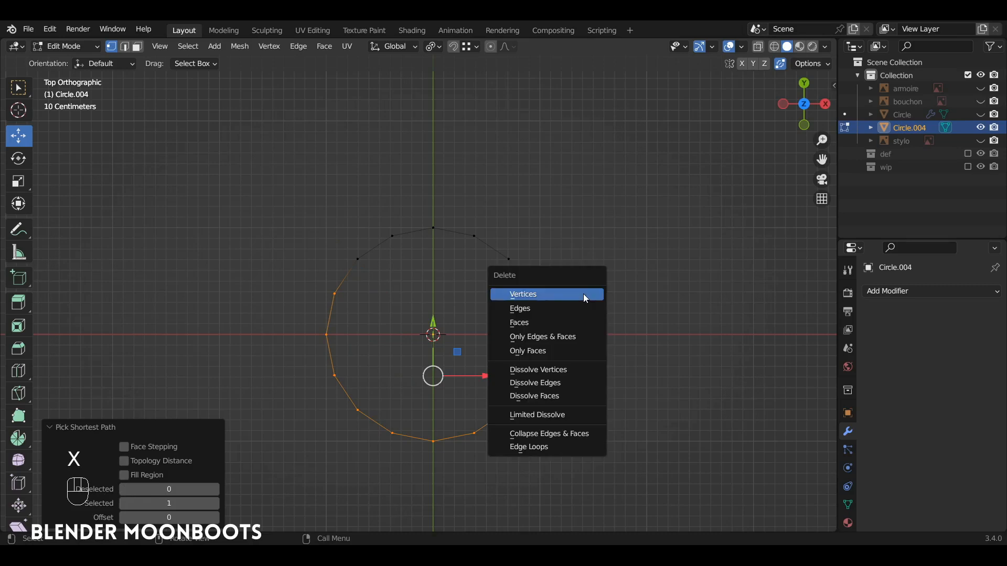
click(586, 293)
Step: Duplicate the whole arc about 1.94 m along X and rotate the copy 180° about Z
key(a)
shift+middle_drag(472, 262, 313, 262)
key(shift+d)
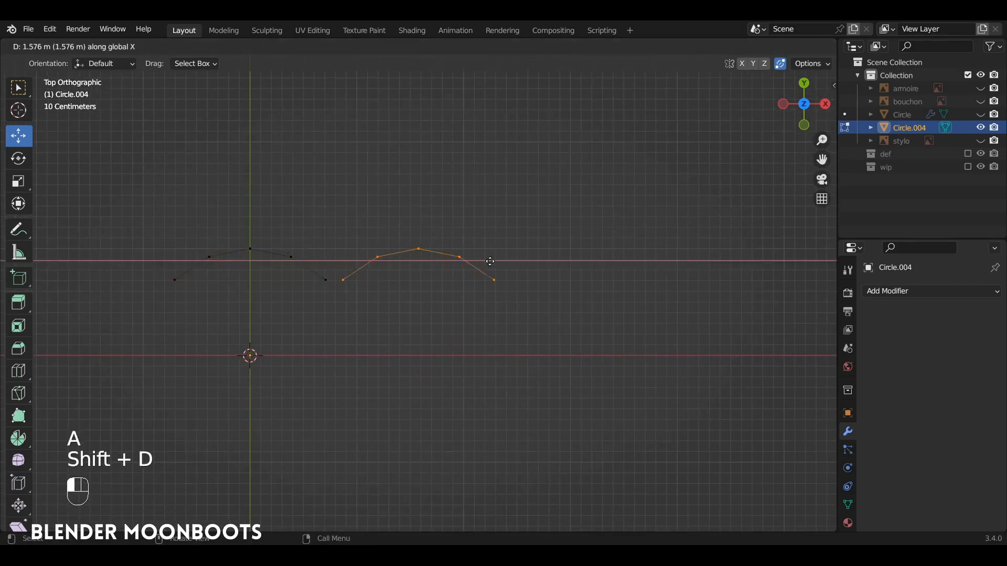
click(524, 267)
text(r)
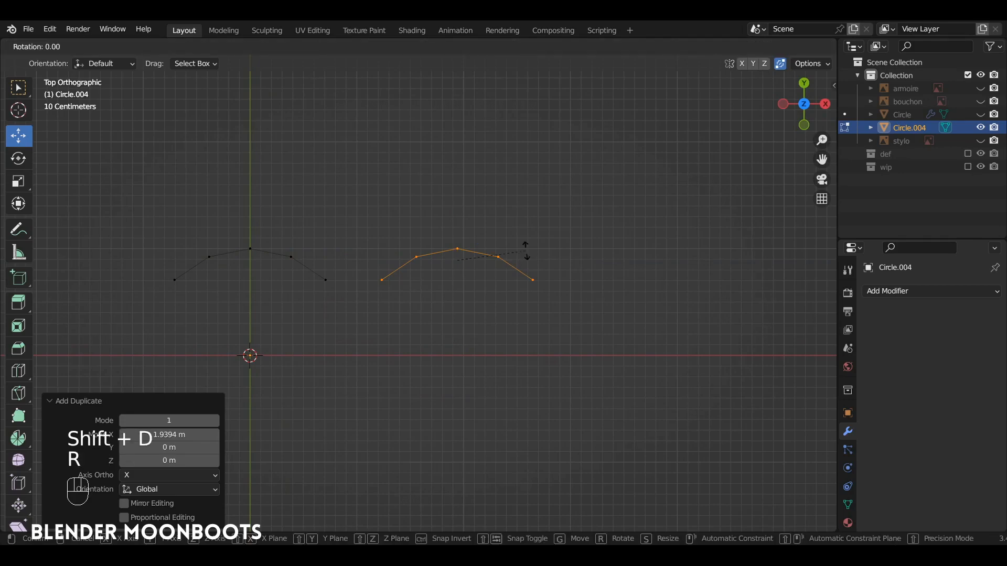
text(180)
click(526, 251)
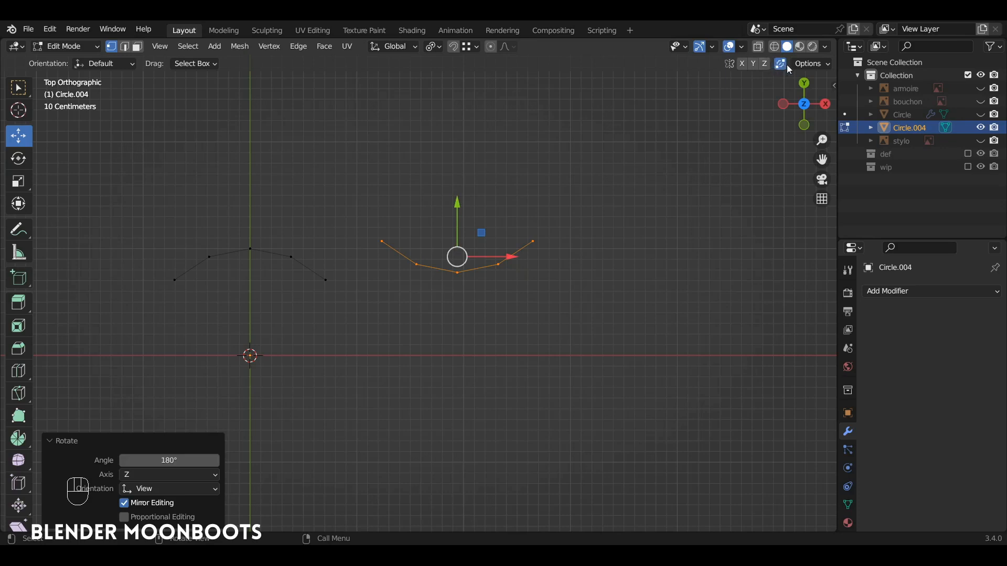
Step: Snap the rotated arc's near end vertex onto the original arc's end vertex to form a wave, and select the whole wave
click(469, 47)
shift+click(381, 240)
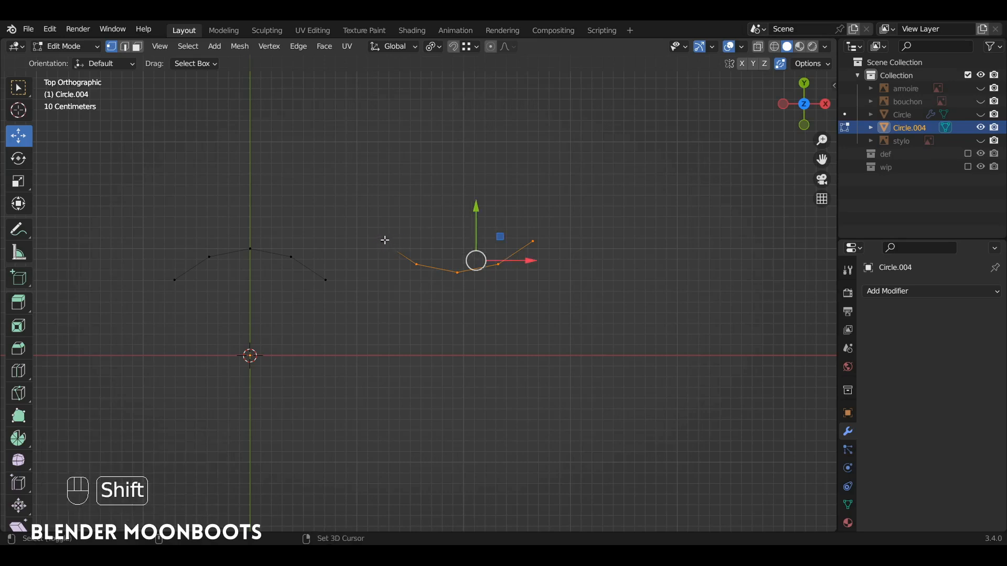
shift+click(381, 241)
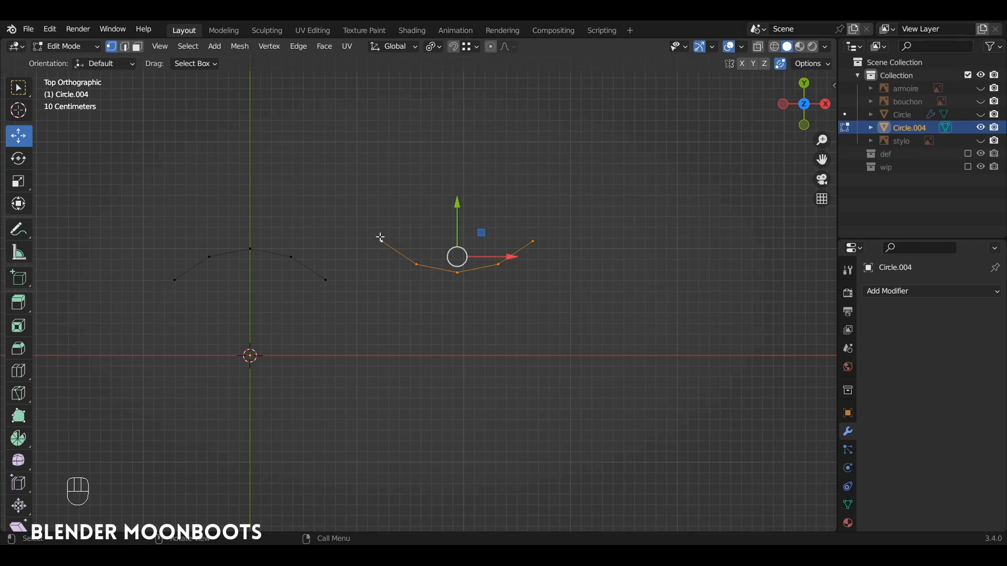
key(g)
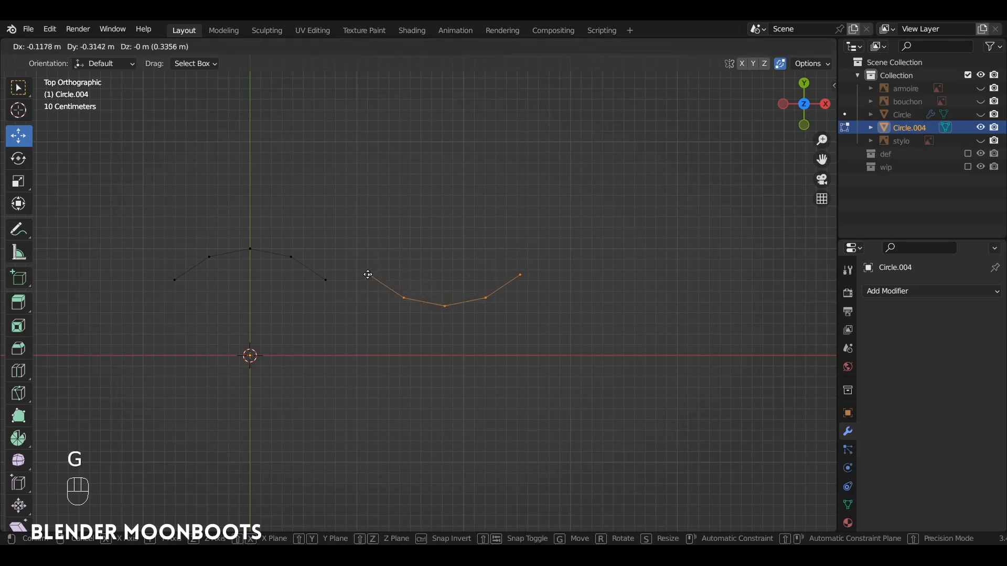
ctrl+click(325, 279)
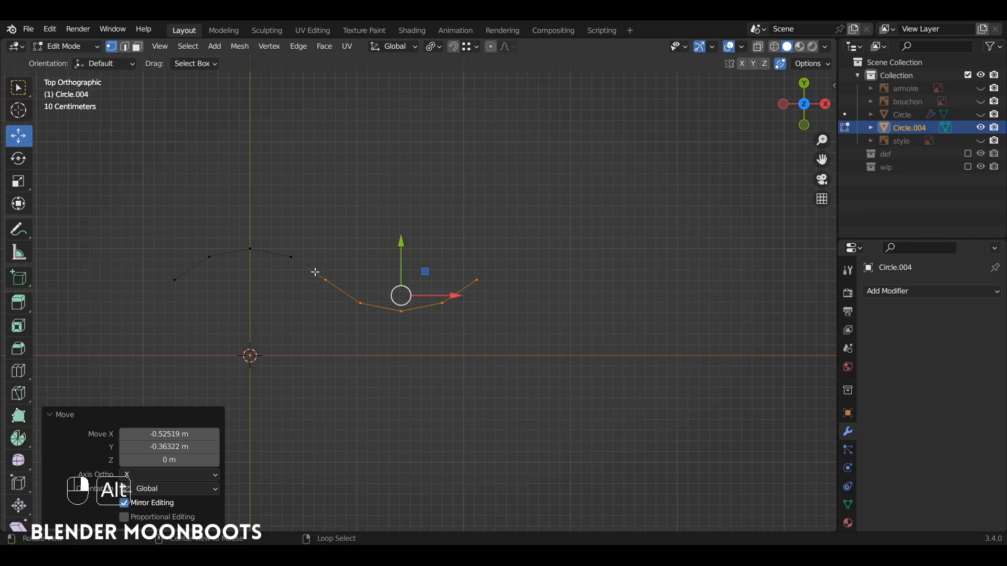
alt+click(315, 273)
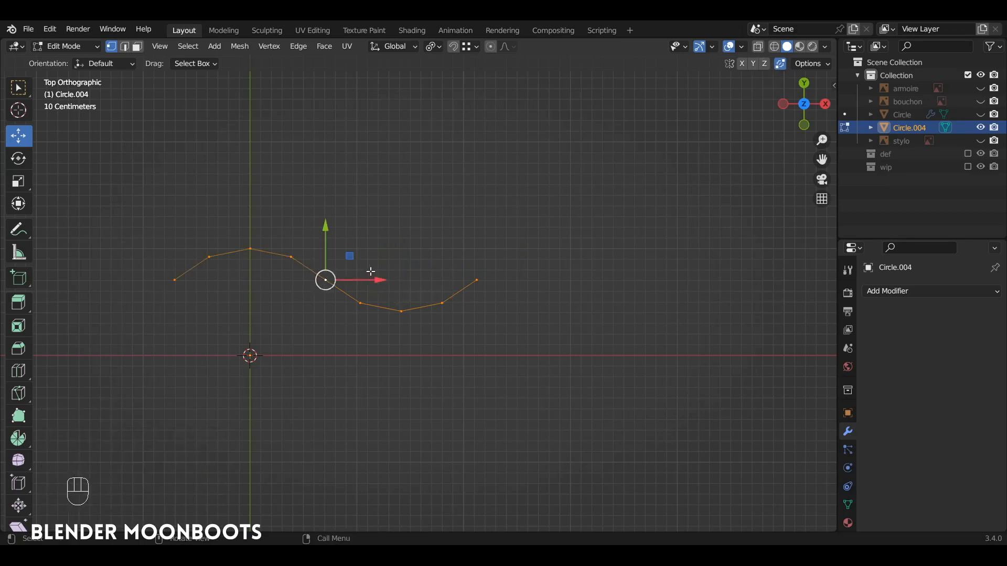
Step: In Object Mode, set the wave's origin to its geometry and clear its location so it sits at the world origin
key(Tab)
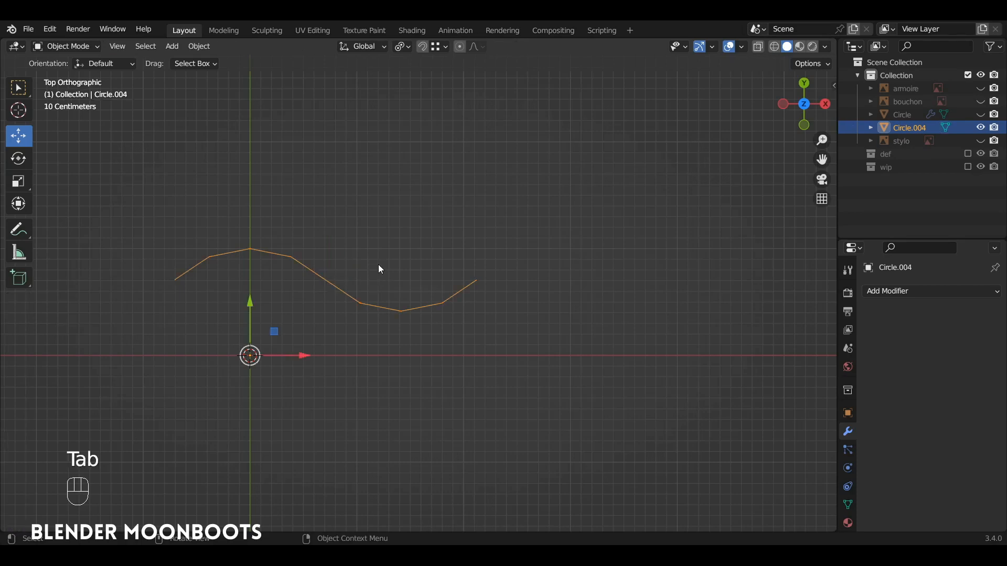
right_click(379, 265)
mouse_move(349, 327)
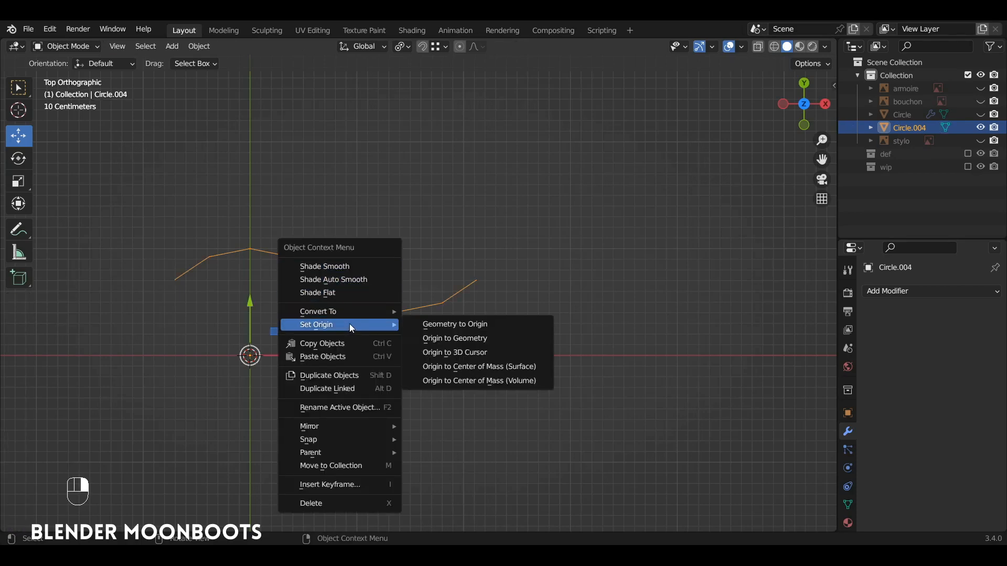
click(508, 341)
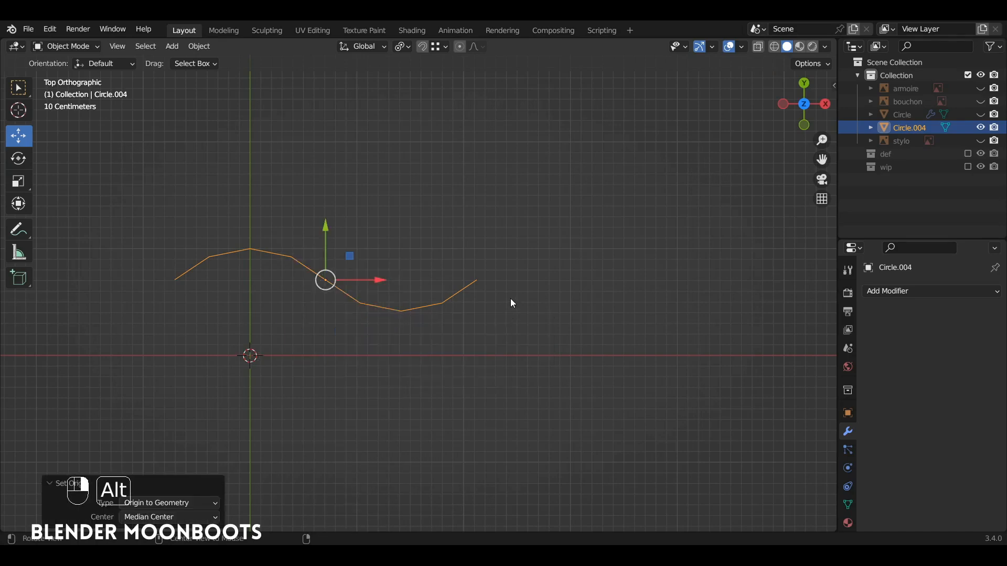
key(alt+g)
Step: Add an Array modifier to the wave with a fixed count of 18
alt+shift+drag(434, 304, 414, 282)
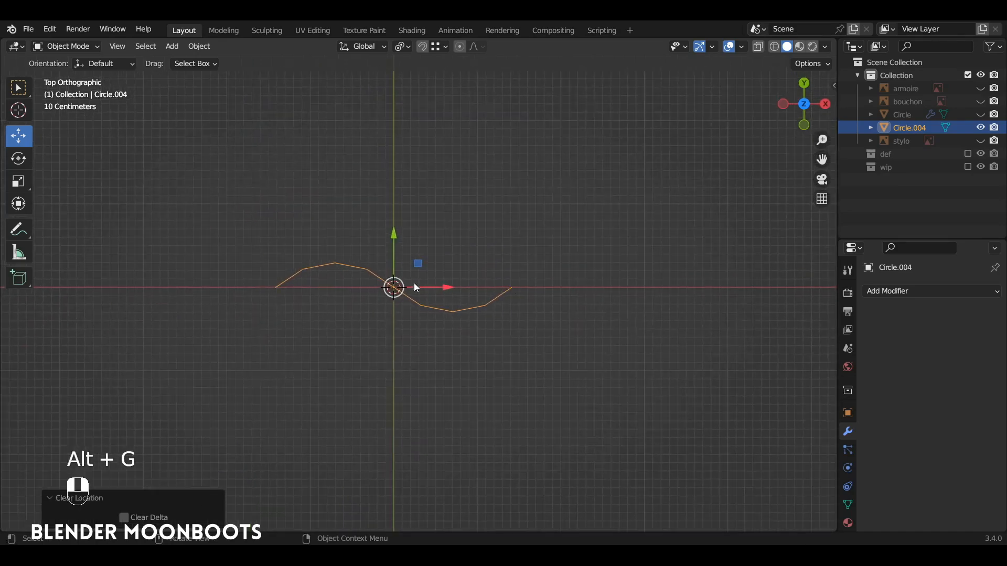
alt+shift+drag(467, 260, 460, 252)
ctrl+alt+drag(460, 253, 419, 349)
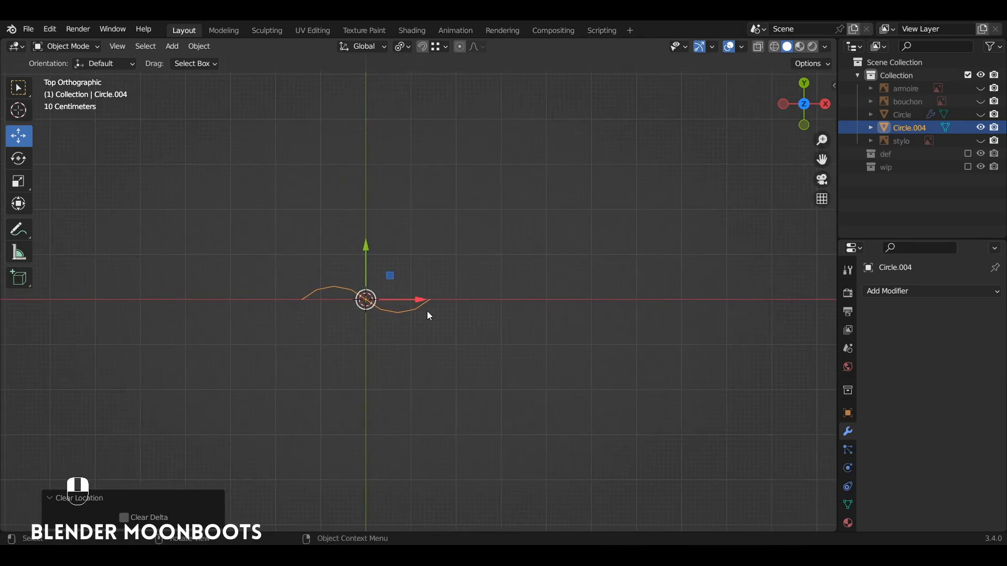
alt+drag(379, 303, 382, 250)
alt+drag(363, 225, 464, 254)
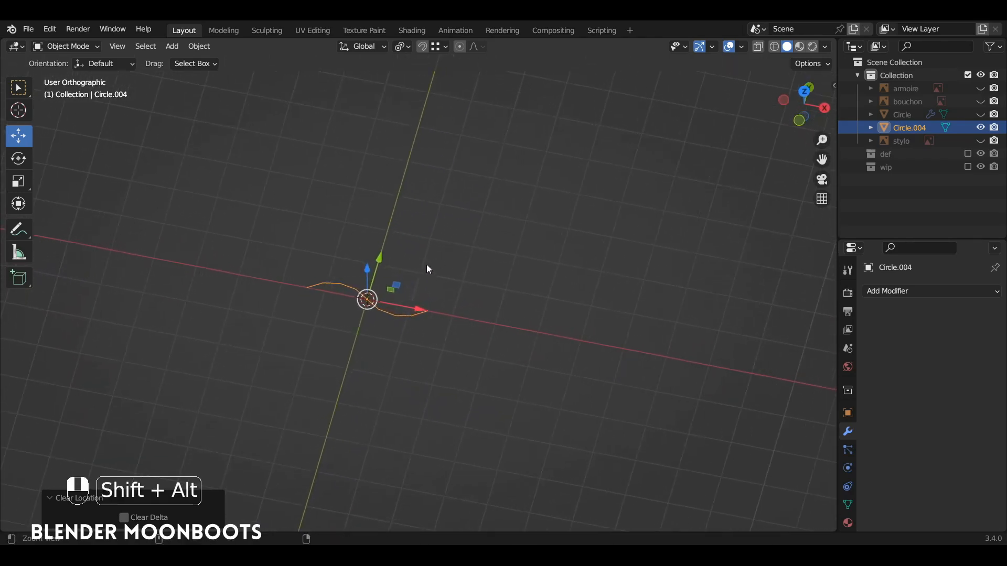
scroll(427, 266, down, 1)
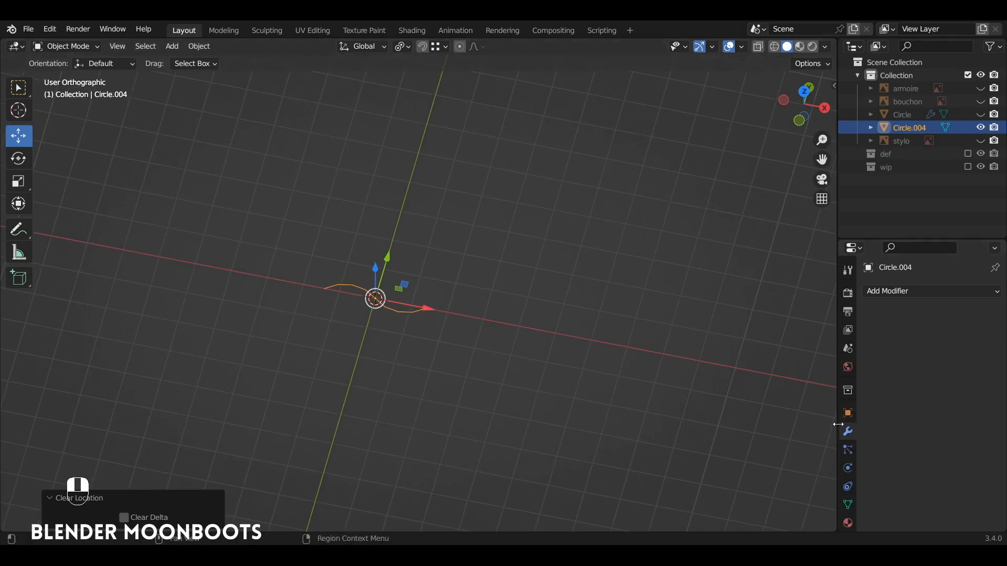
click(897, 291)
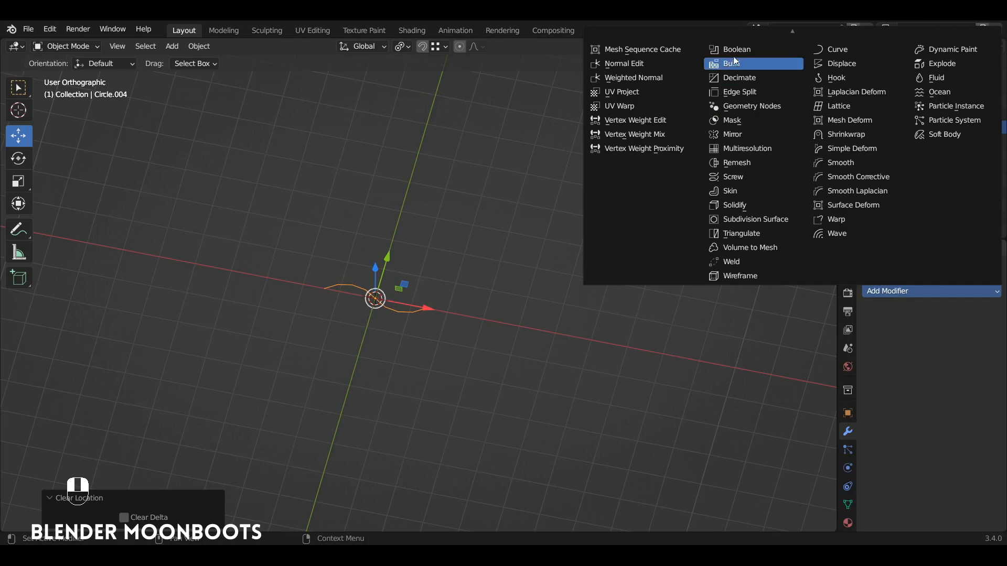
scroll(750, 65, up, 3)
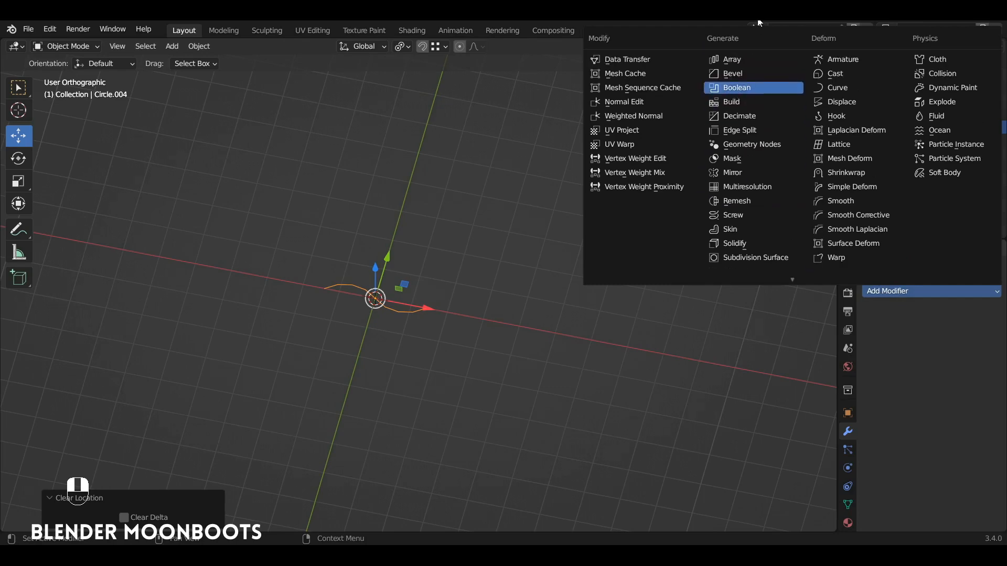
click(744, 59)
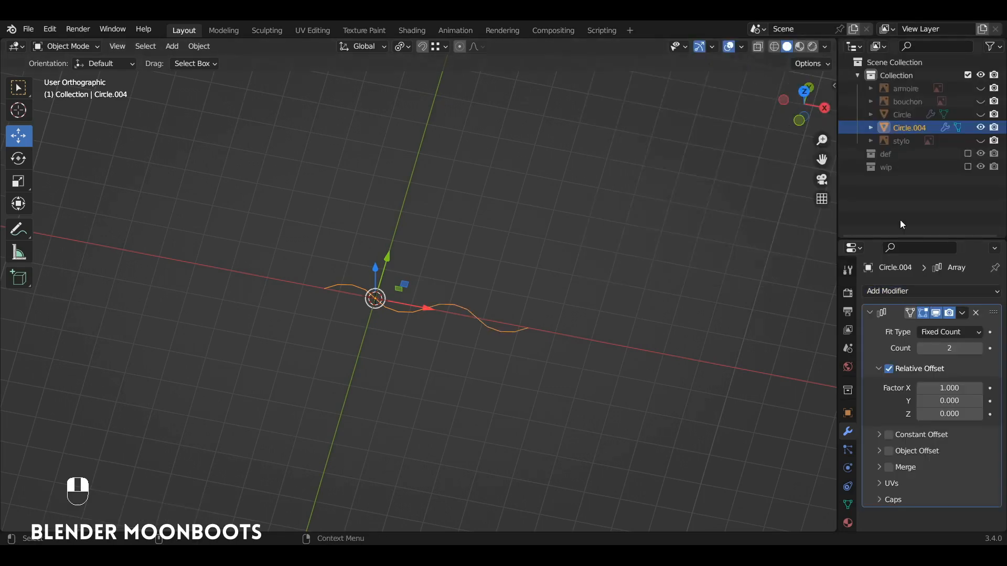
click(945, 348)
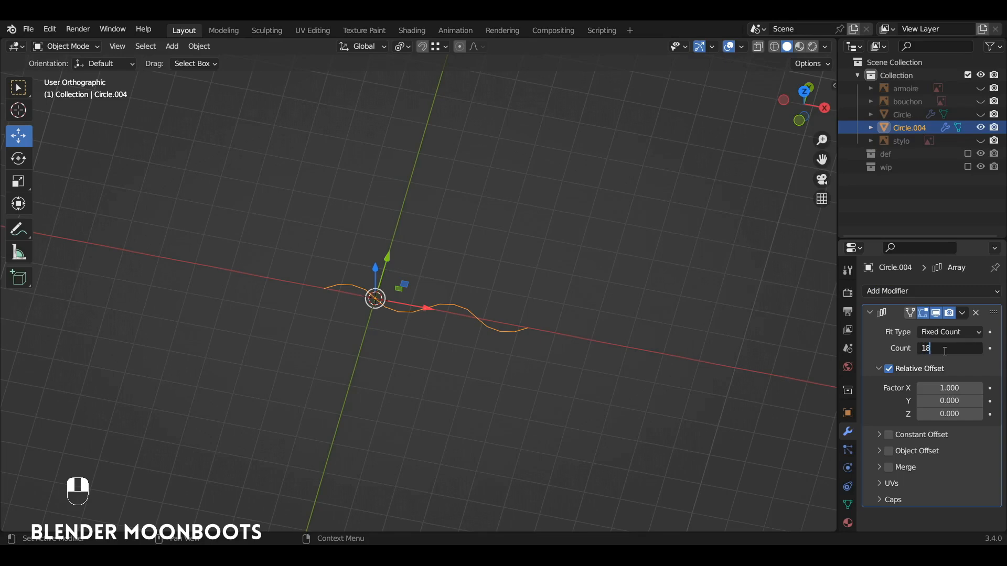
key(Return)
Step: From the top view, add a Bezier circle at the origin and scale it about 4.54 times in Edit Mode
ctrl+alt+drag(602, 195, 471, 321)
alt+shift+drag(468, 266, 537, 273)
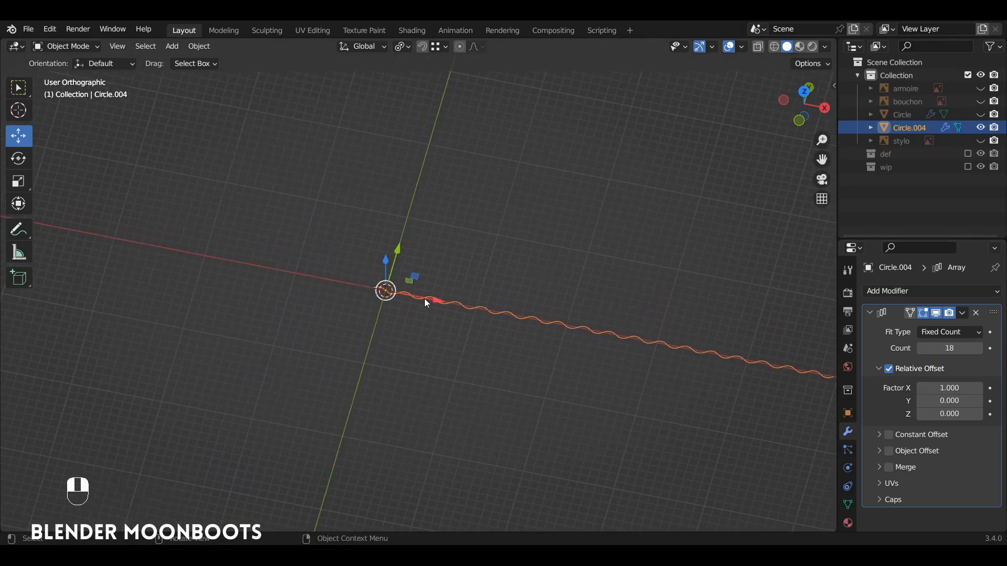
ctrl+alt+drag(558, 319, 289, 351)
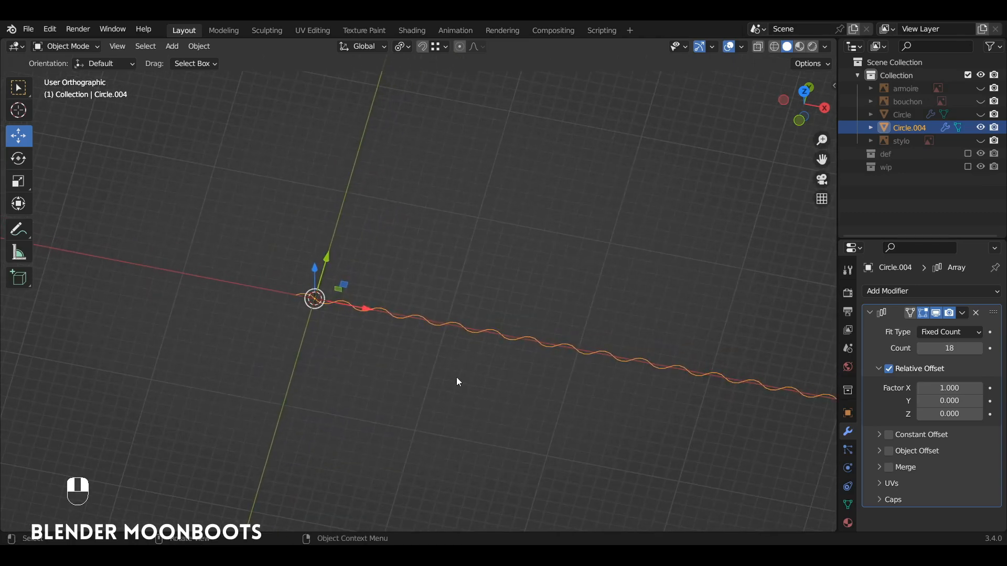
key(KP_7)
ctrl+alt+drag(400, 314, 510, 227)
key(shift+a)
mouse_move(446, 219)
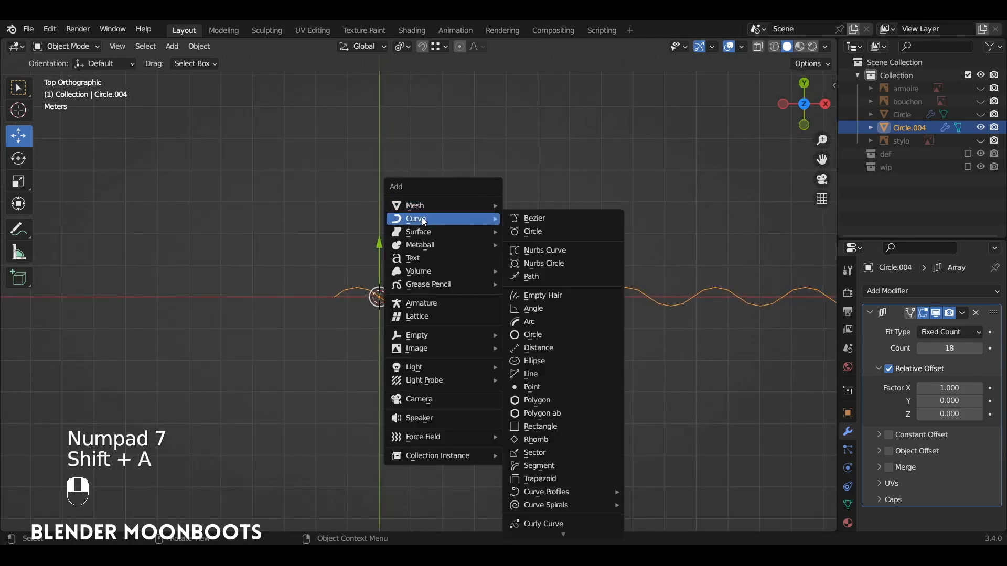
click(558, 236)
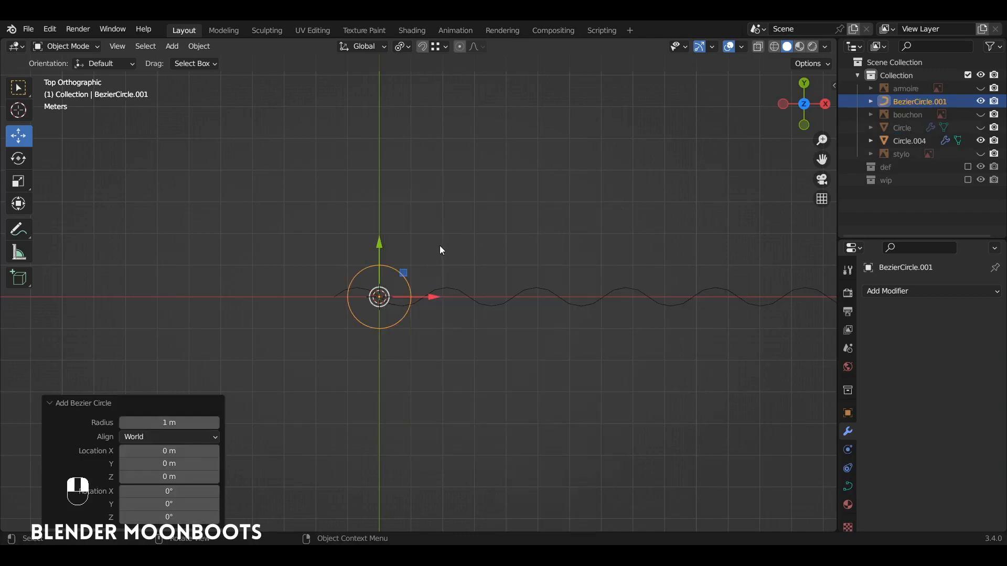
key(Tab)
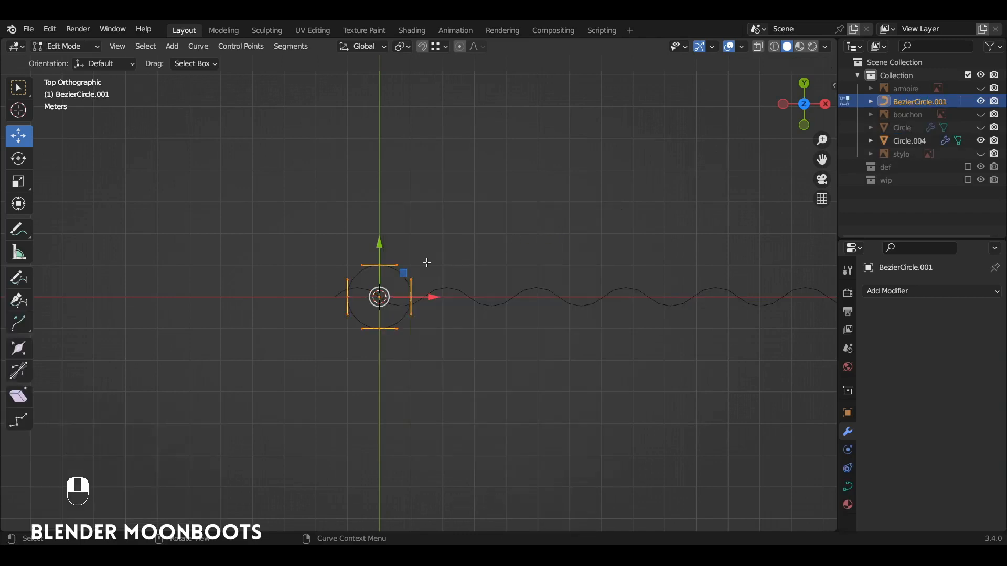
key(s)
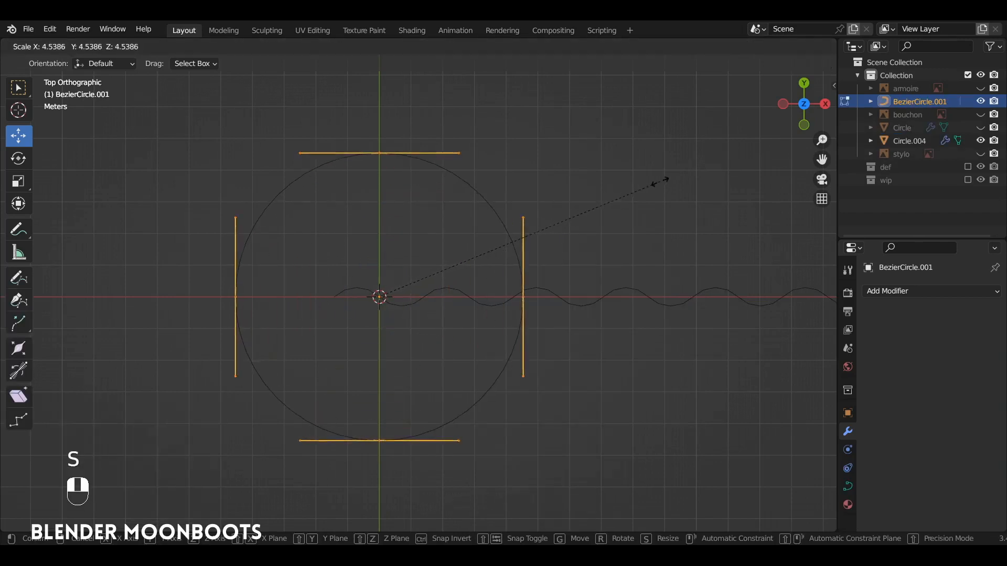
click(658, 181)
Step: Scale the circle's upper control point handles to 0.132 and move that point about -5.71 m along Y to form the heart's notch
click(382, 151)
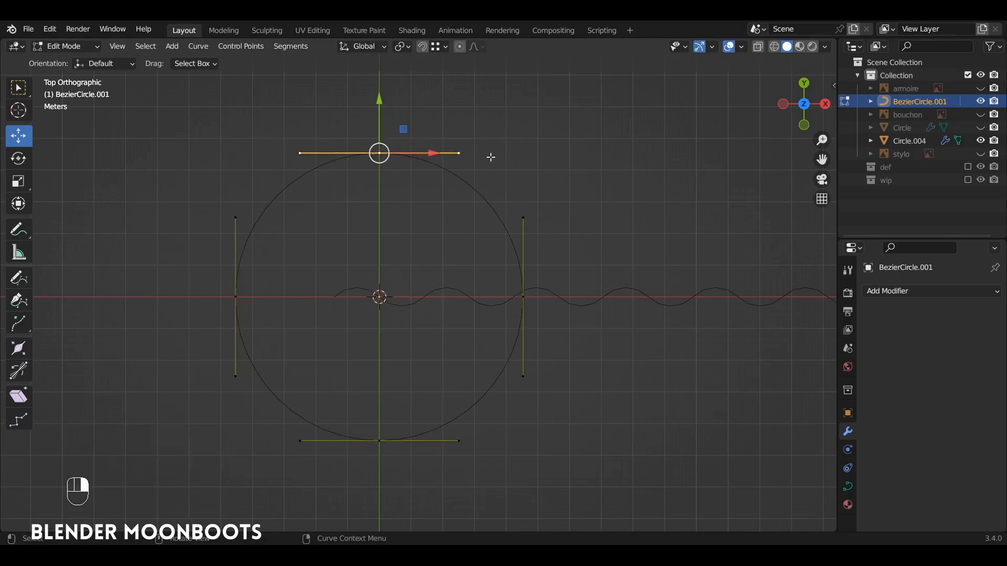
key(s)
click(400, 152)
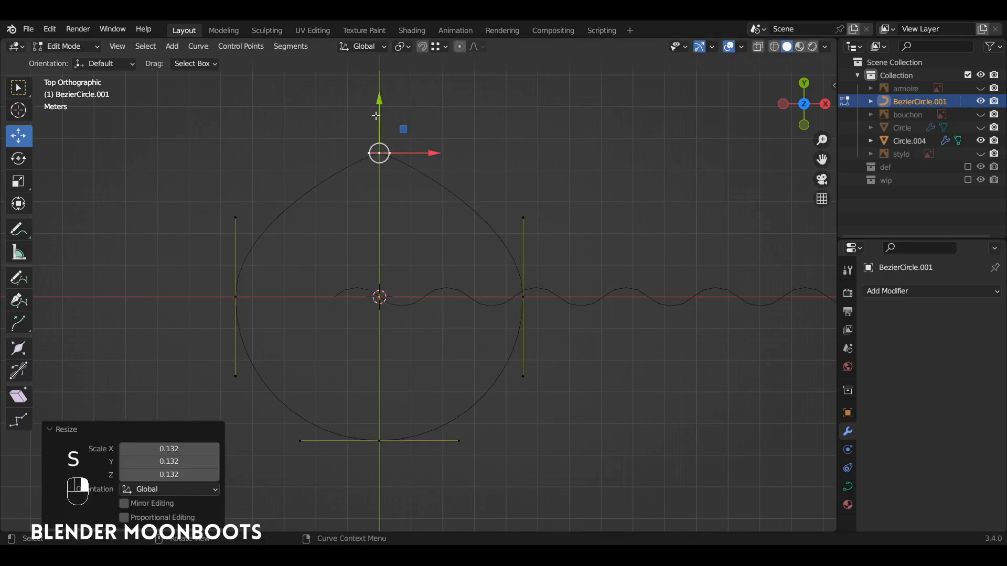
drag(369, 122, 361, 305)
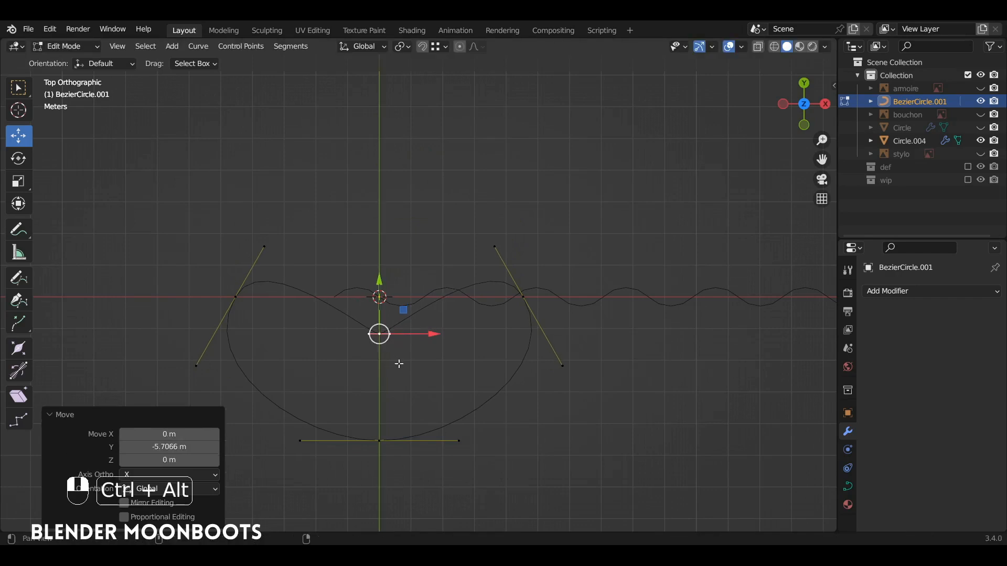
Step: Move the lower control point about -3.14 m along Y and scale its handles to about 0.3 to form the heart's tip
ctrl+alt+middle_click(400, 390)
click(390, 344)
drag(390, 344, 390, 396)
key(s)
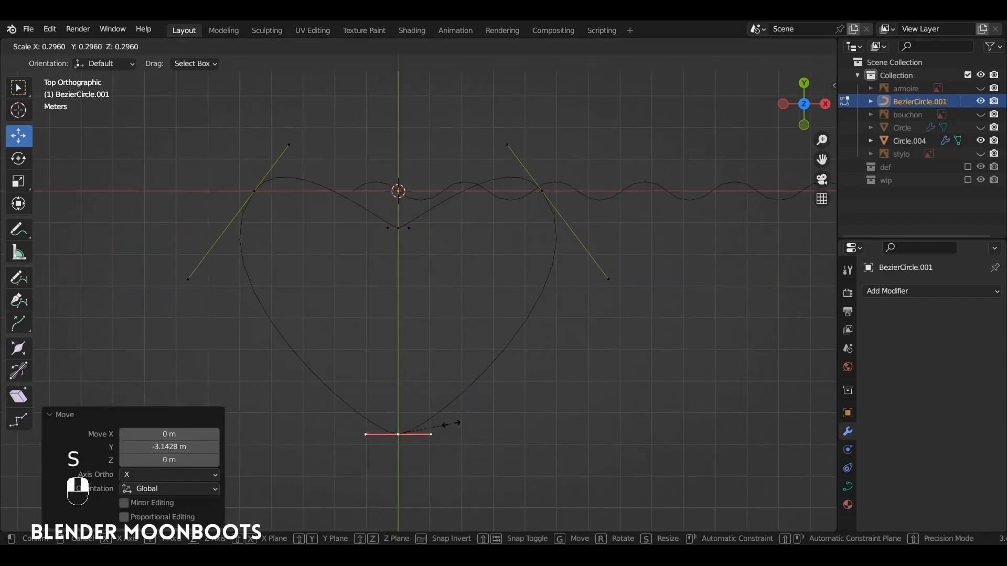
click(449, 425)
key(Tab)
key(Tab)
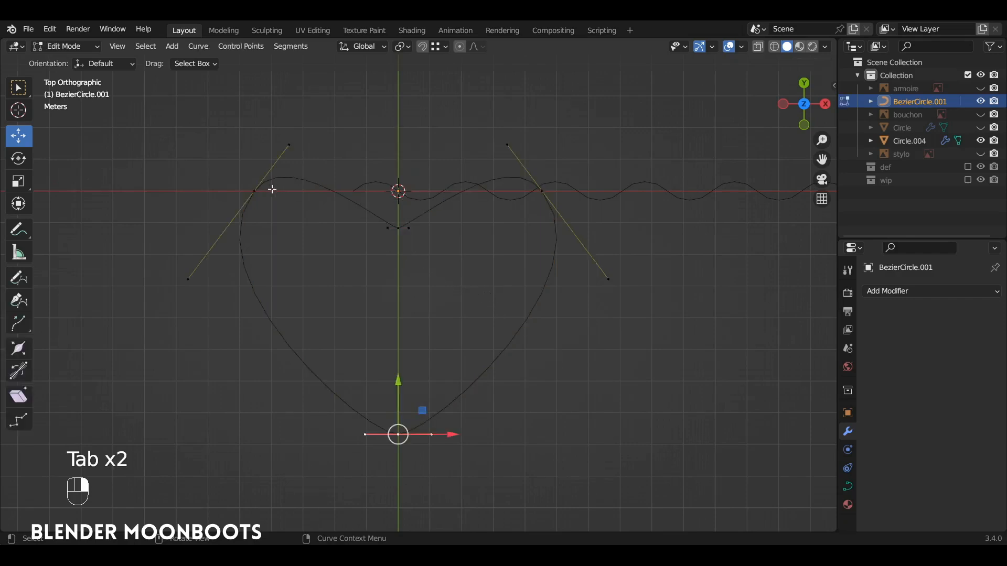
Step: Scale the handles of the heart's two side control points by 1.313 with the pivot set to Individual Origins, and return to Object Mode
click(255, 190)
shift+click(543, 192)
alt+shift+drag(541, 207, 504, 277)
click(401, 46)
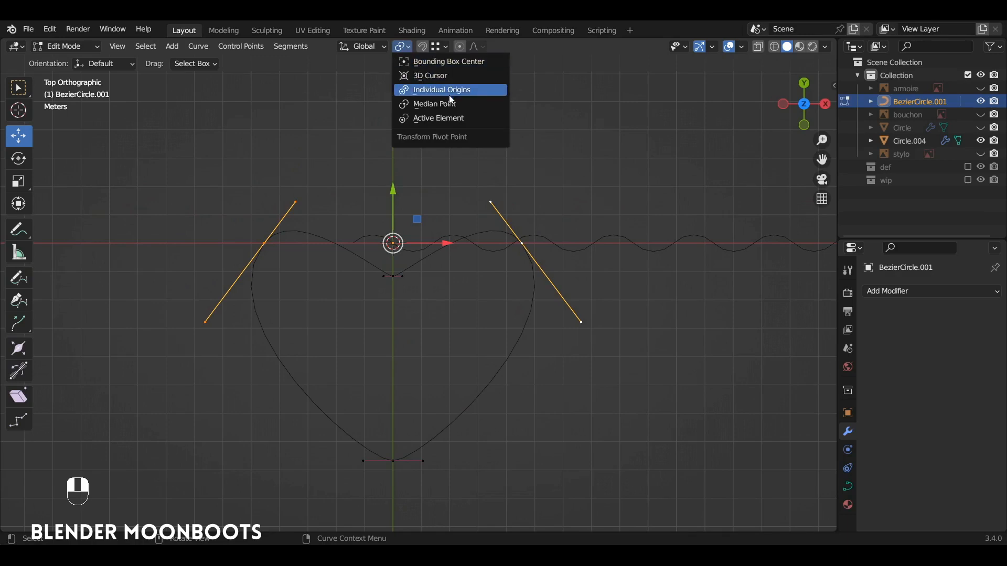
click(481, 92)
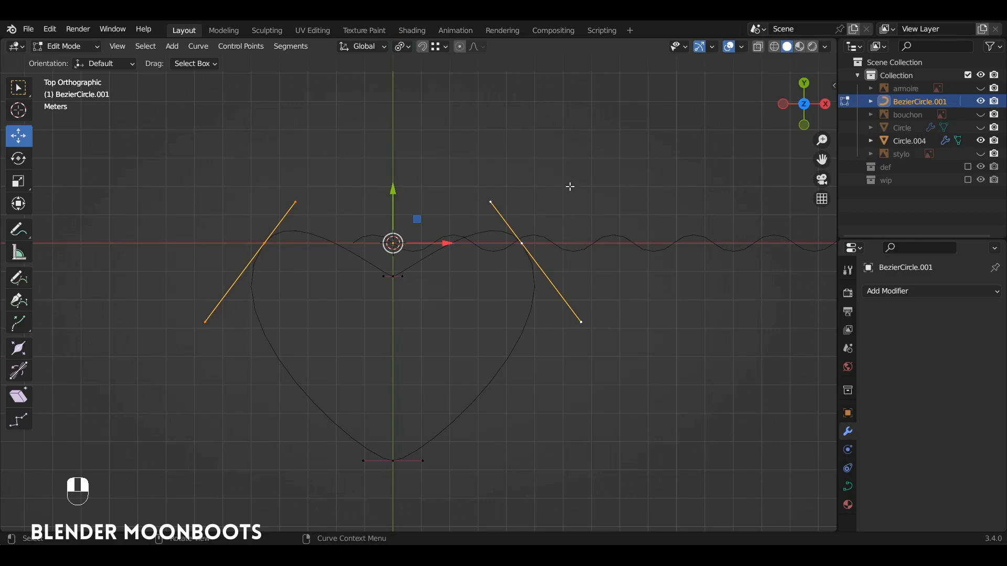
key(s)
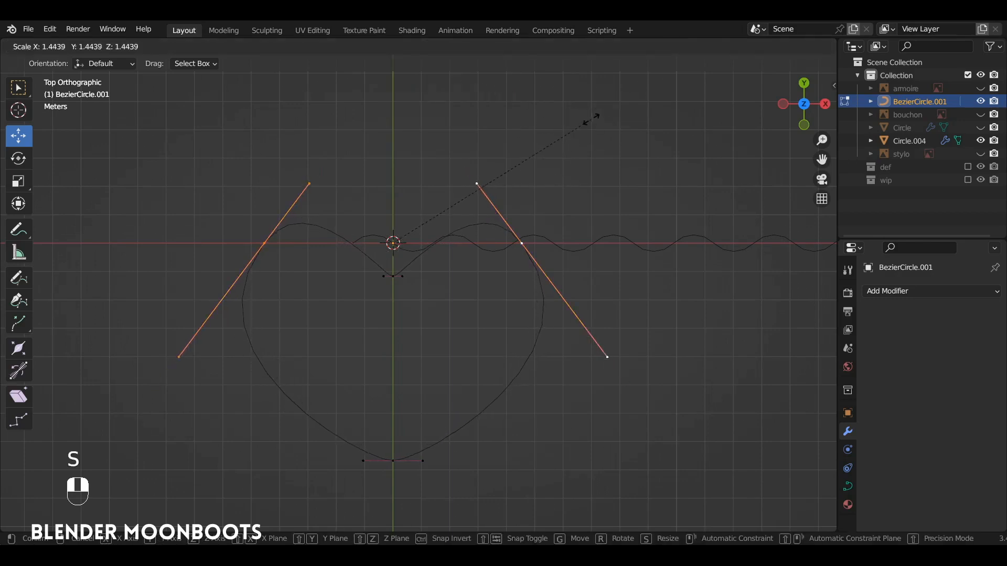
click(580, 143)
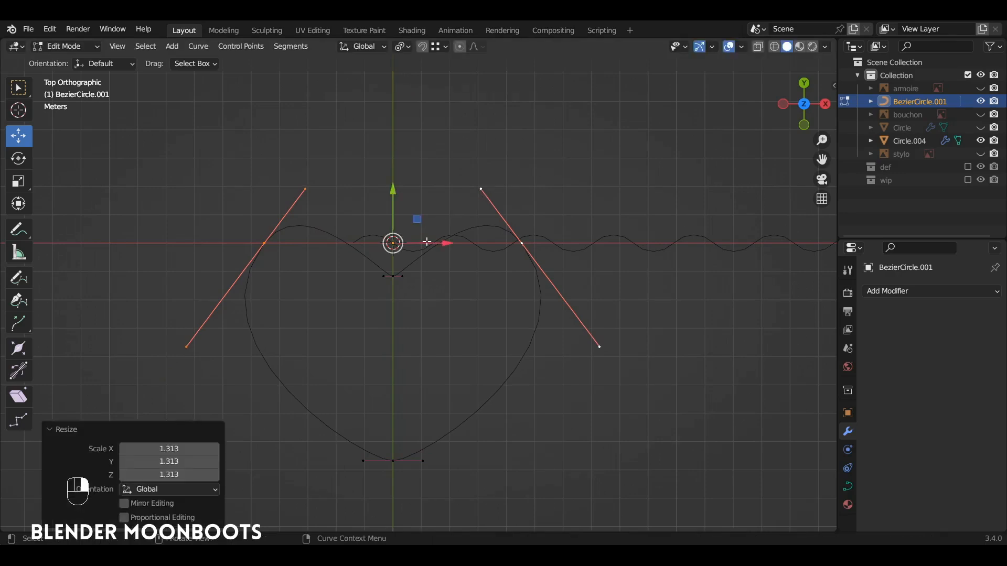
key(Tab)
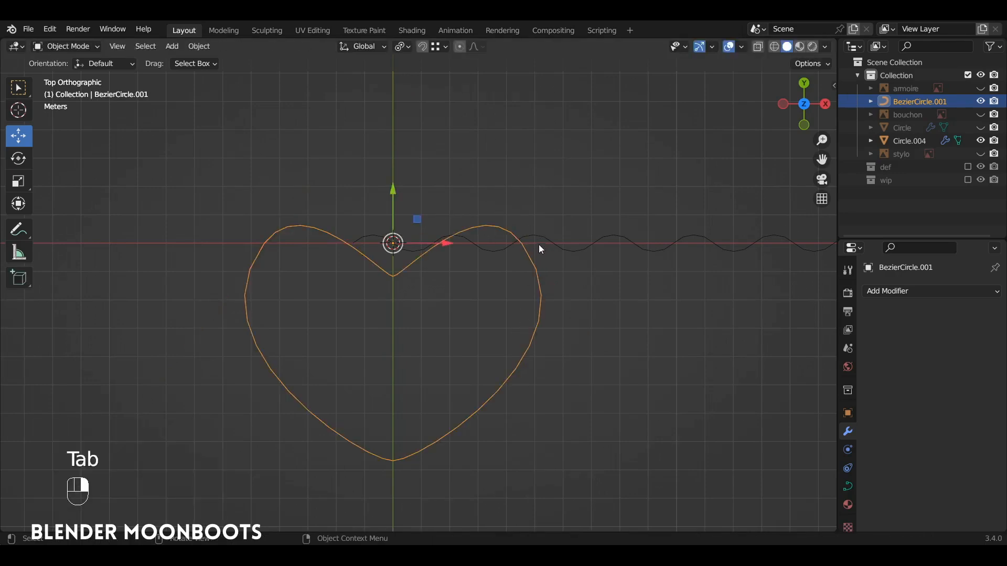
Step: In Edit Mode, select the upper handles of the heart's two side control points and set the curve handle display to All
key(Tab)
click(481, 189)
shift+click(306, 187)
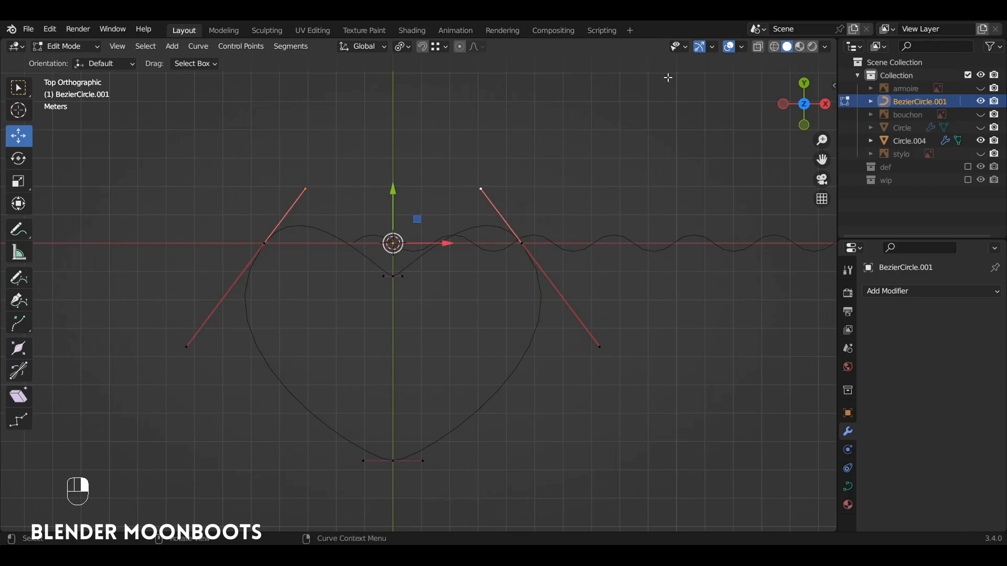
click(742, 47)
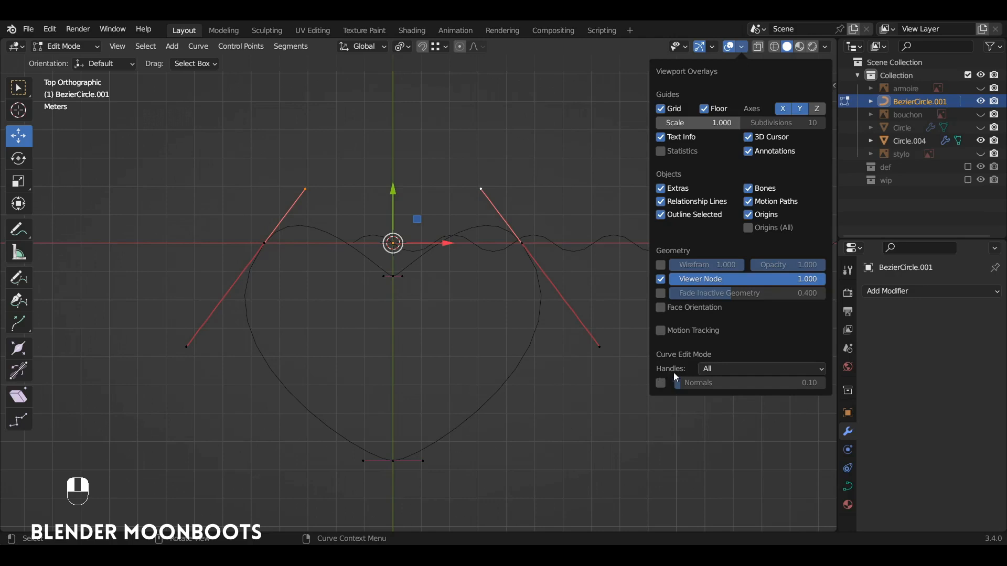
click(709, 370)
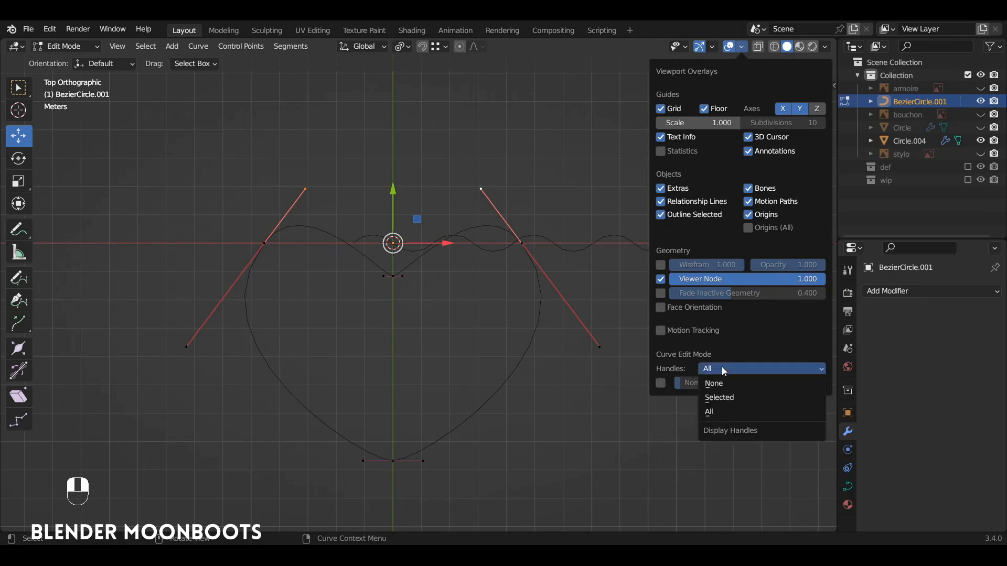
click(723, 414)
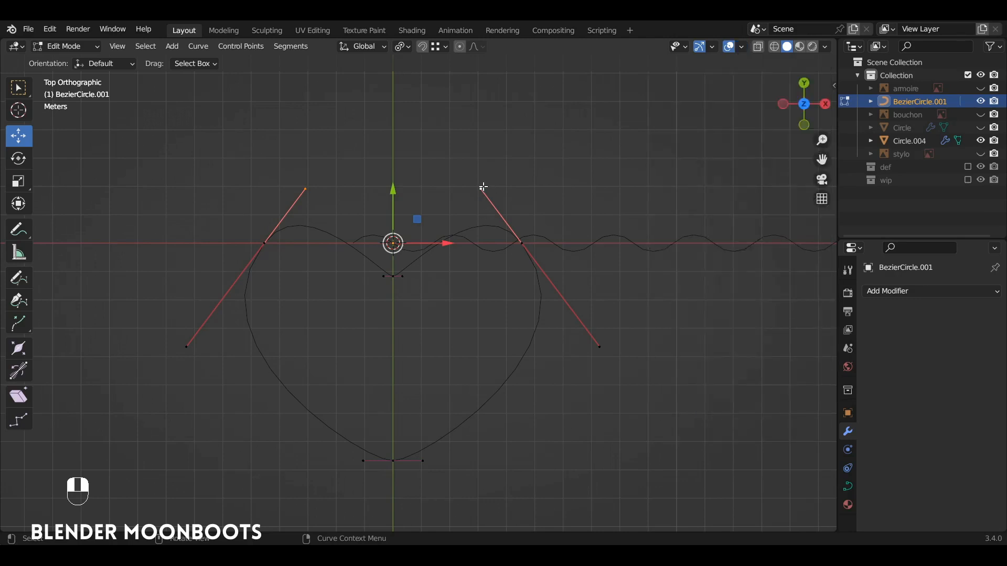
Step: Move the heart's two upper side handles about -0.055 m along Y, scale them up slightly, and return to Object Mode
click(483, 187)
shift+click(305, 188)
drag(392, 189, 395, 195)
key(s)
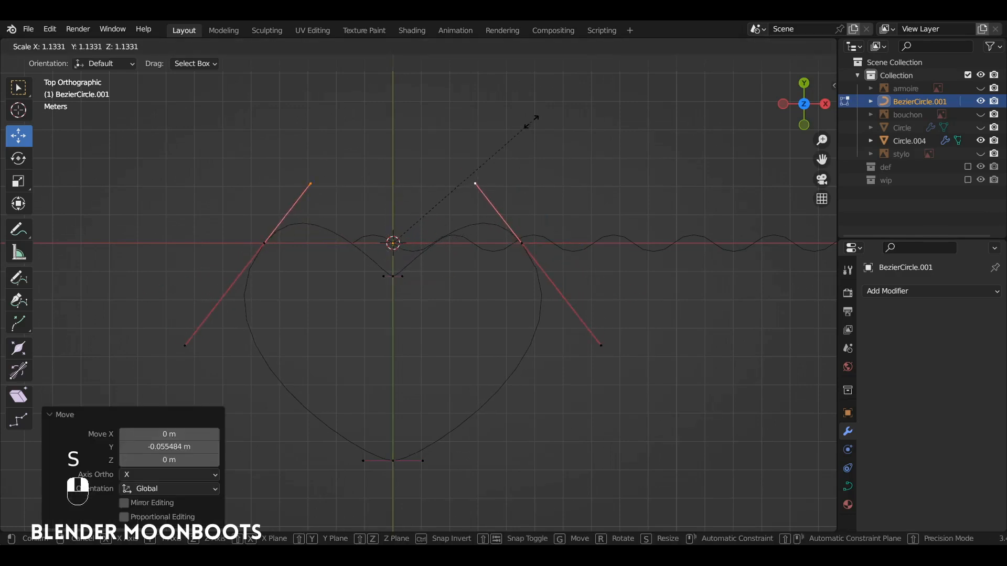
click(563, 168)
key(Tab)
scroll(525, 315, down, 3)
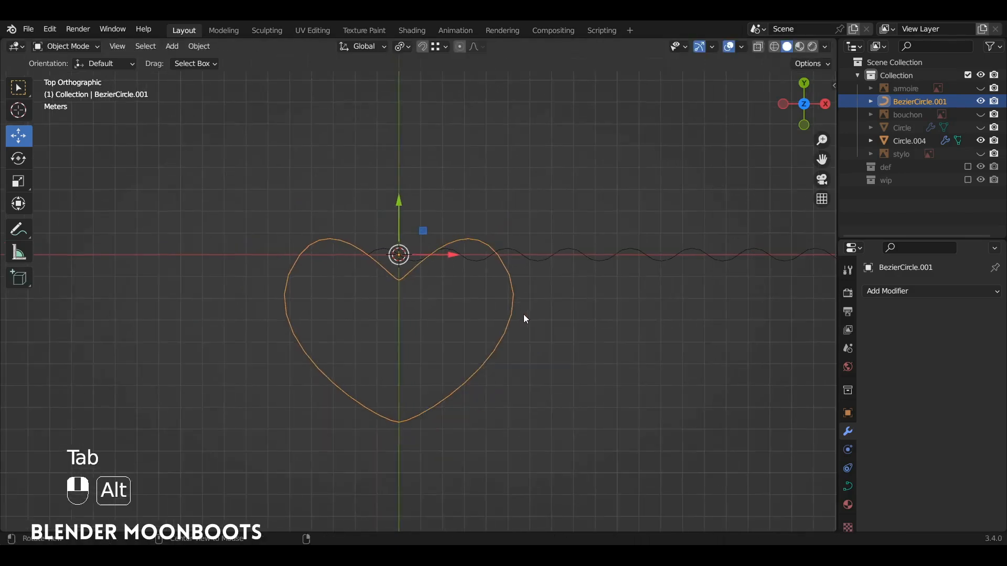
Step: Select the wave object and enable Merge in its Array modifier
alt+shift+drag(524, 315, 529, 265)
click(540, 223)
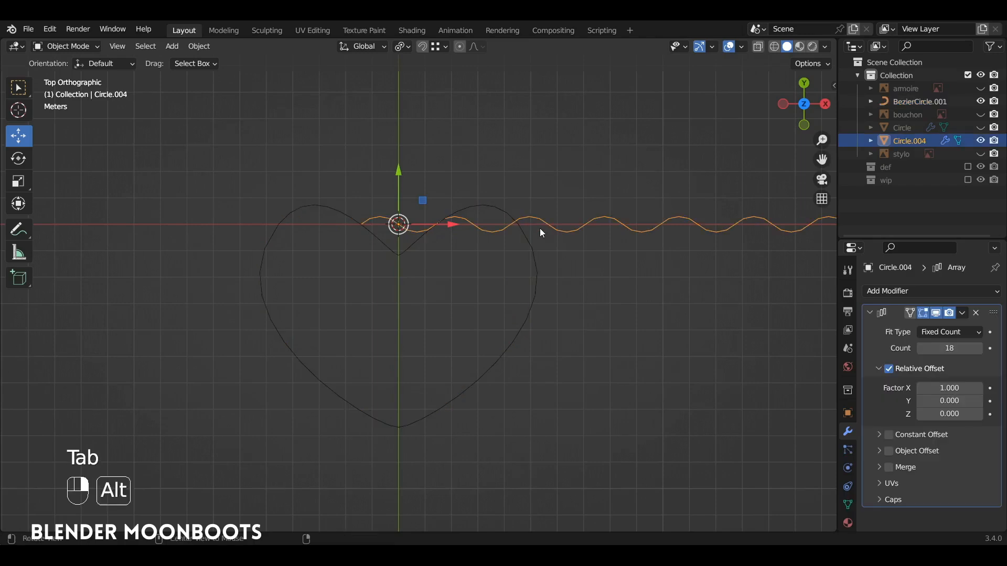
ctrl+alt+drag(540, 229, 495, 250)
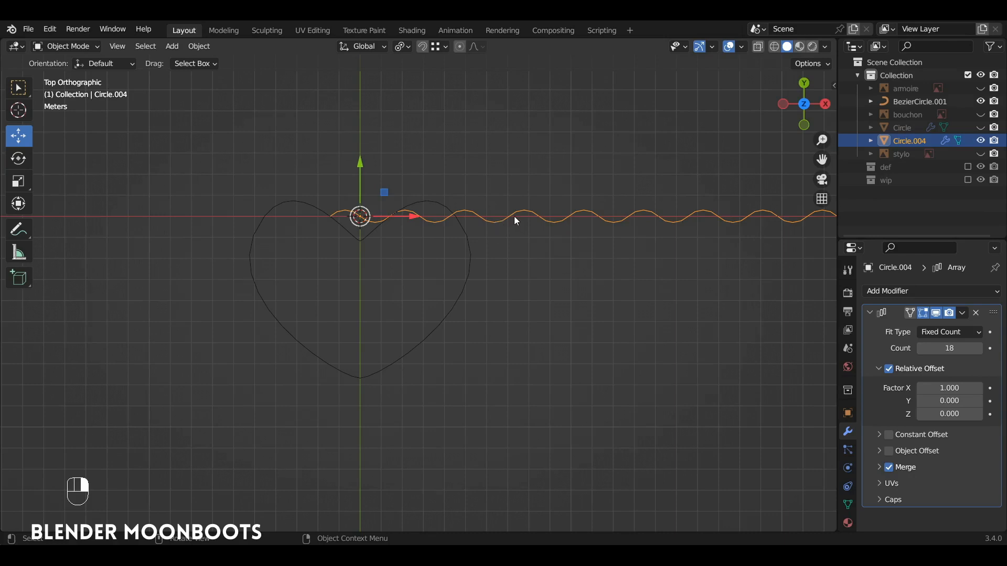
Step: Add a Curve modifier to the wave with the heart curve as its Curve Object, keeping the X deform axis
click(871, 314)
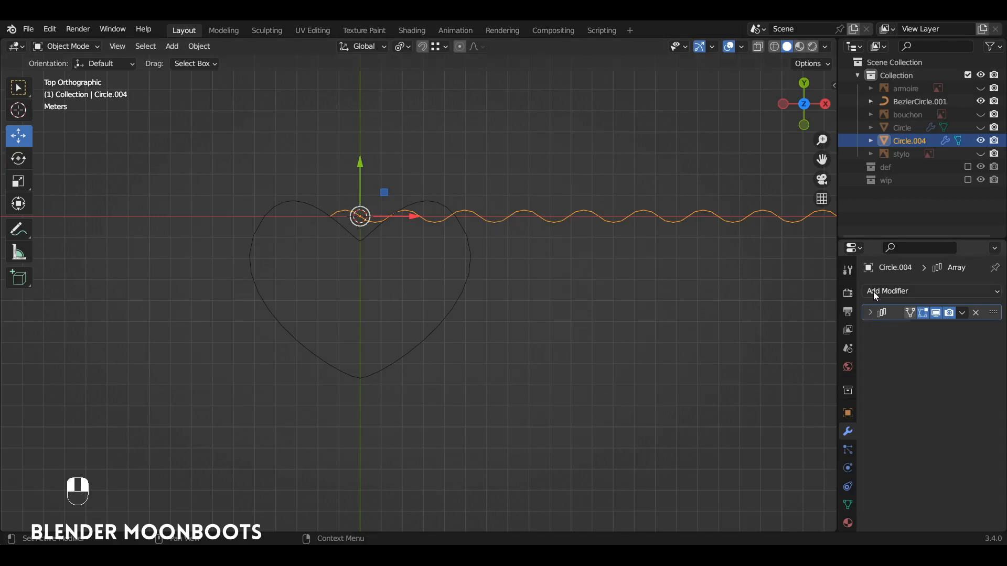
click(882, 291)
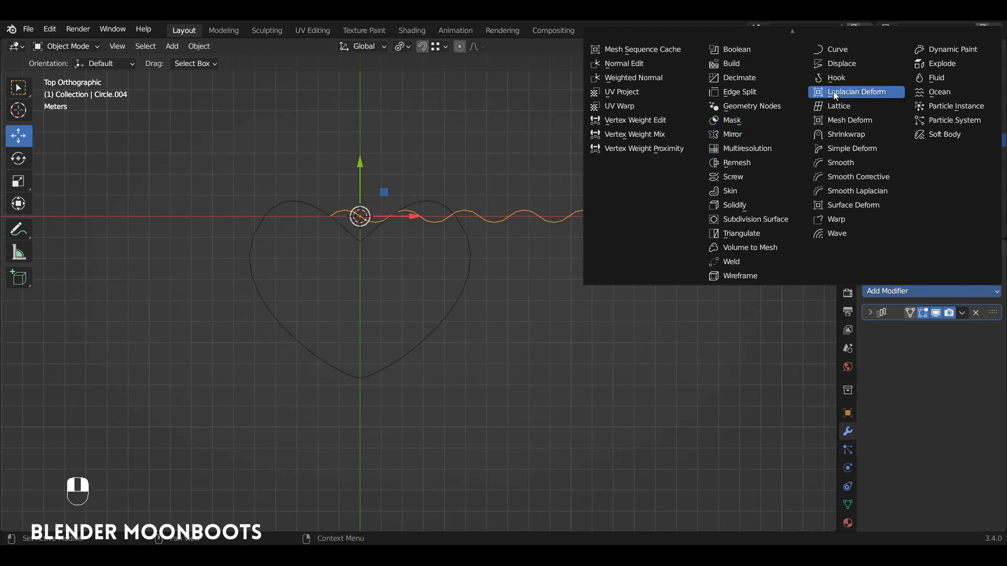
click(855, 52)
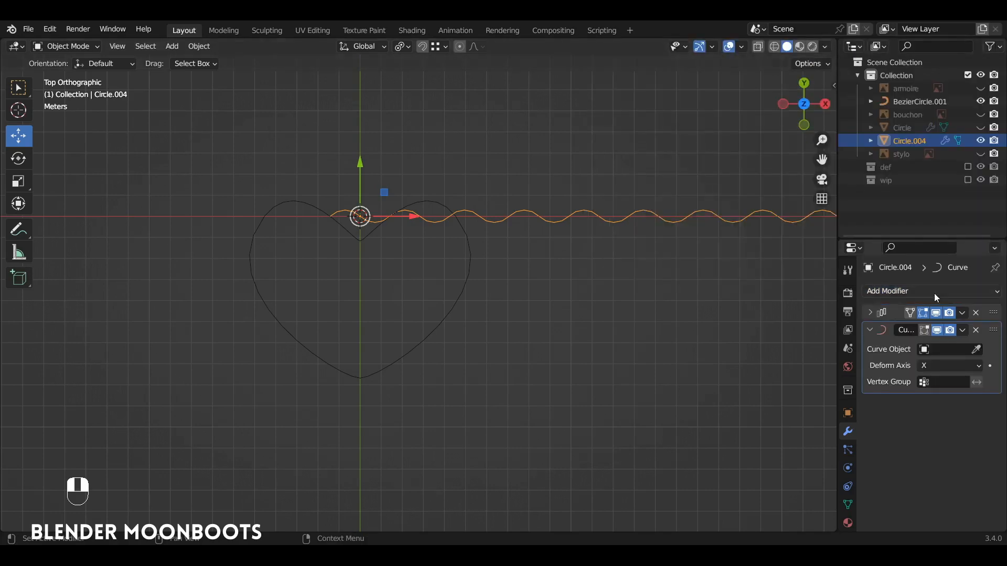
click(977, 351)
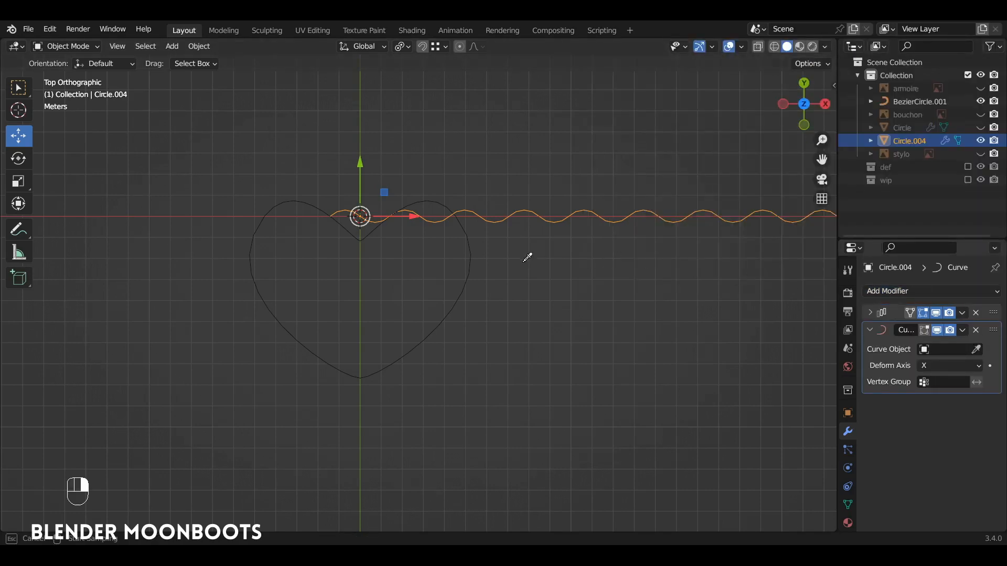
click(472, 256)
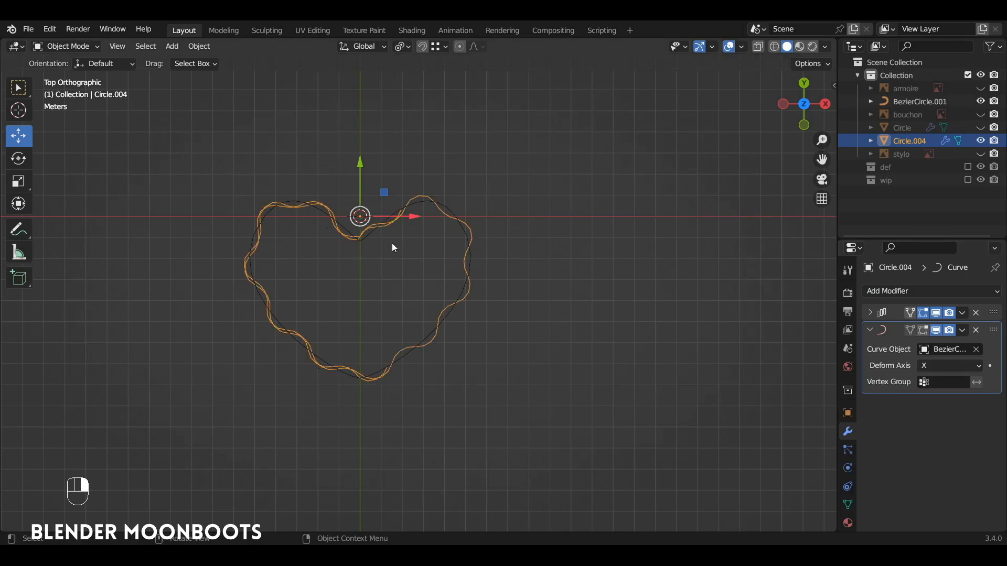
Step: Scale the wave profile down to about 0.37 in Edit Mode and return to Object Mode
ctrl+alt+drag(392, 244, 550, 220)
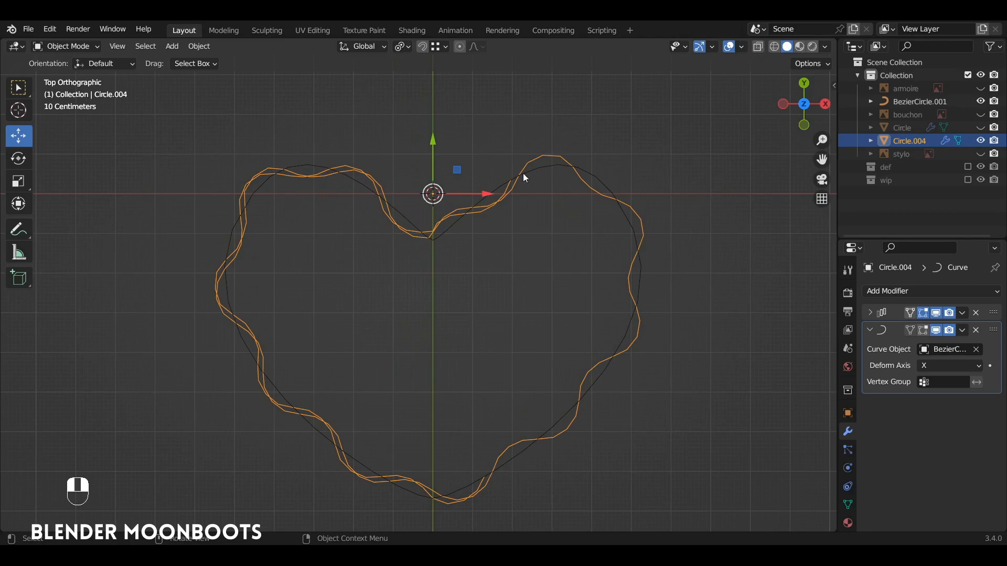
key(Tab)
key(s)
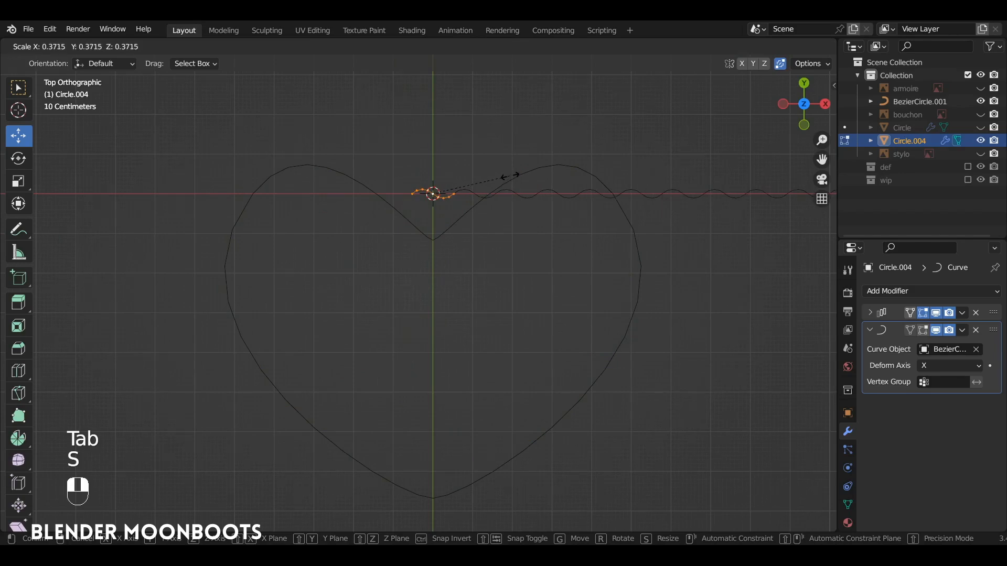
click(513, 173)
key(Tab)
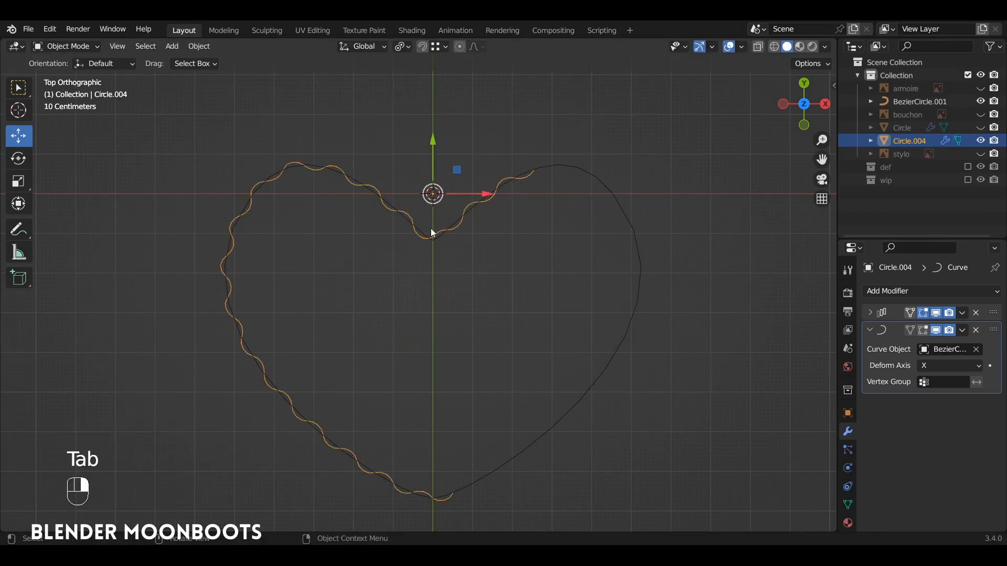
Step: Enlarge the wave profile in Edit Mode until the repeated waves cover nearly the whole heart outline
key(Tab)
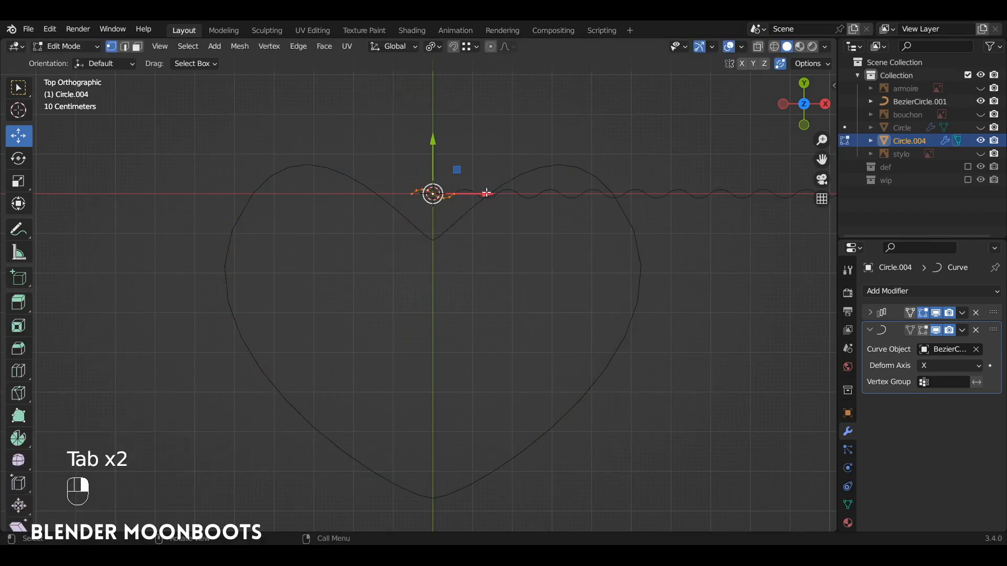
key(s)
click(526, 180)
key(Tab)
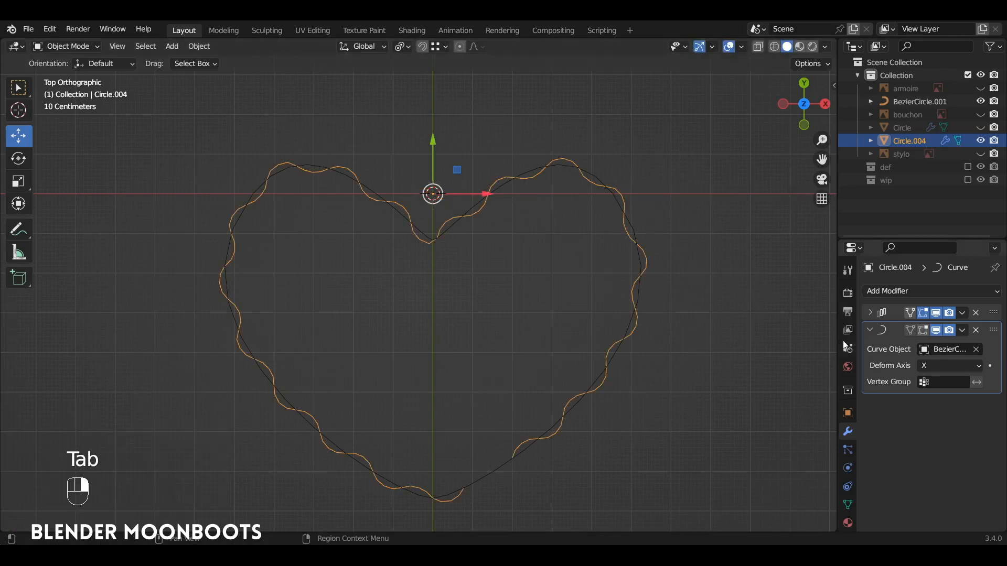
Step: Enable the Curve modifier's Edit Mode and On Cage display, and scale the wave profile by 1.045 to close the heart outline
click(923, 331)
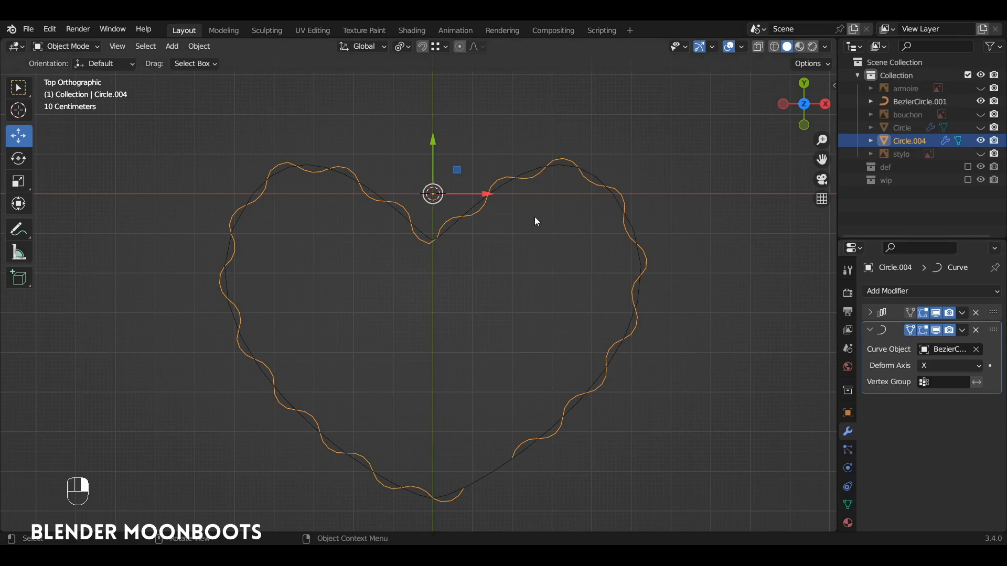
key(Tab)
key(s)
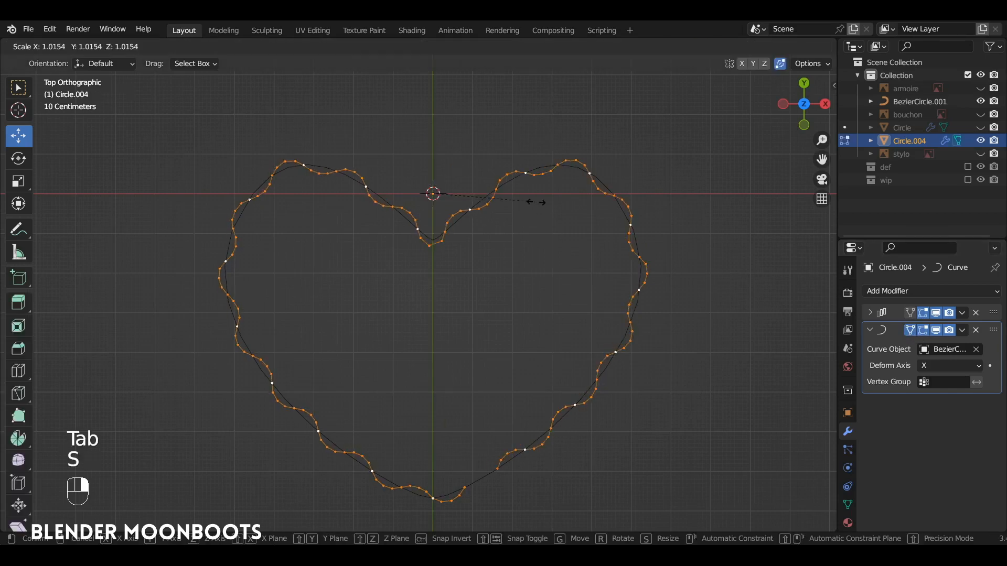
key(shift)
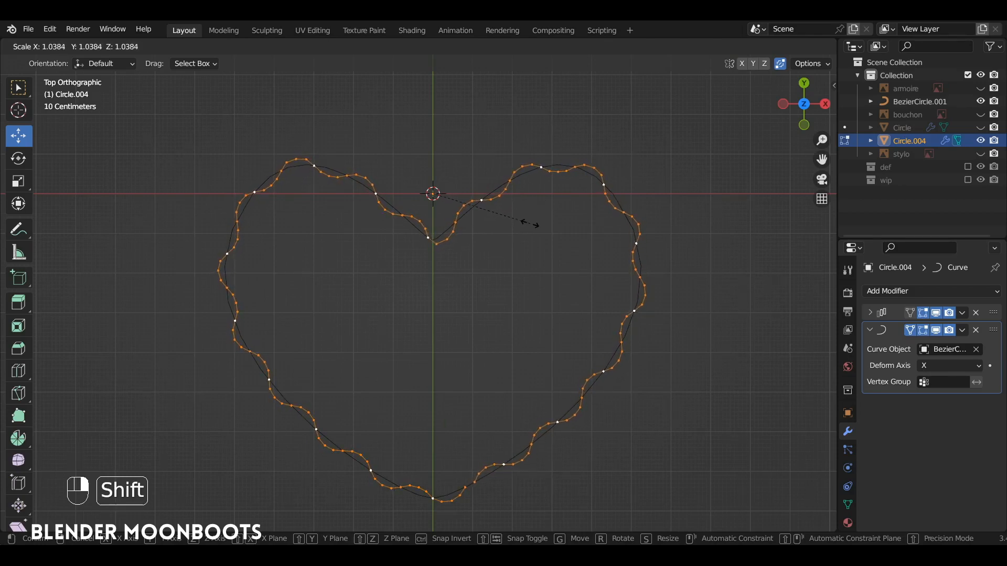
click(531, 221)
Step: Fine-scale the wave profile by 1.002 so its ends meet near the heart's tip, and return to Object Mode
shift+middle_drag(510, 409, 474, 210)
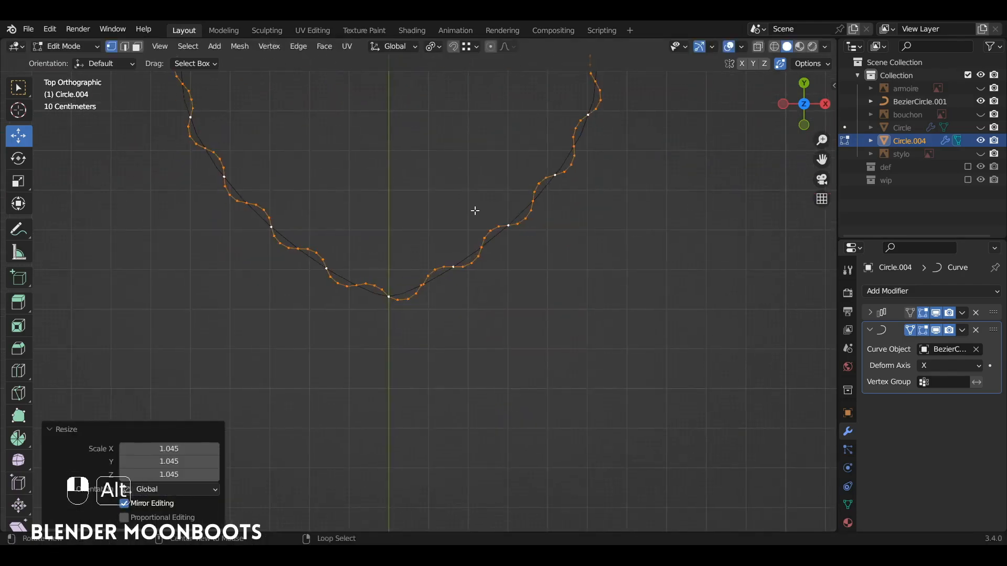
scroll(497, 198, up, 10)
key(s)
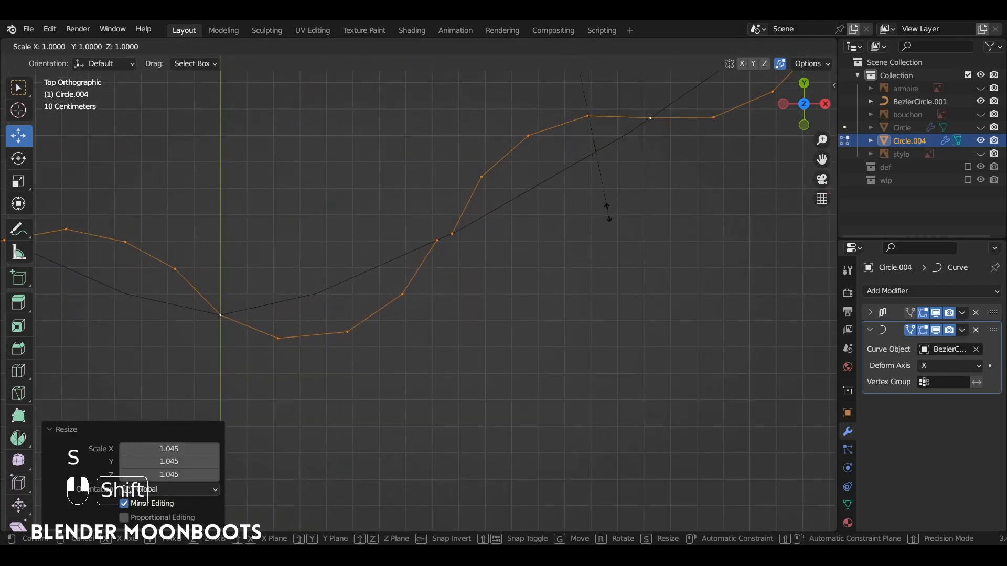
click(591, 255)
scroll(490, 209, down, 3)
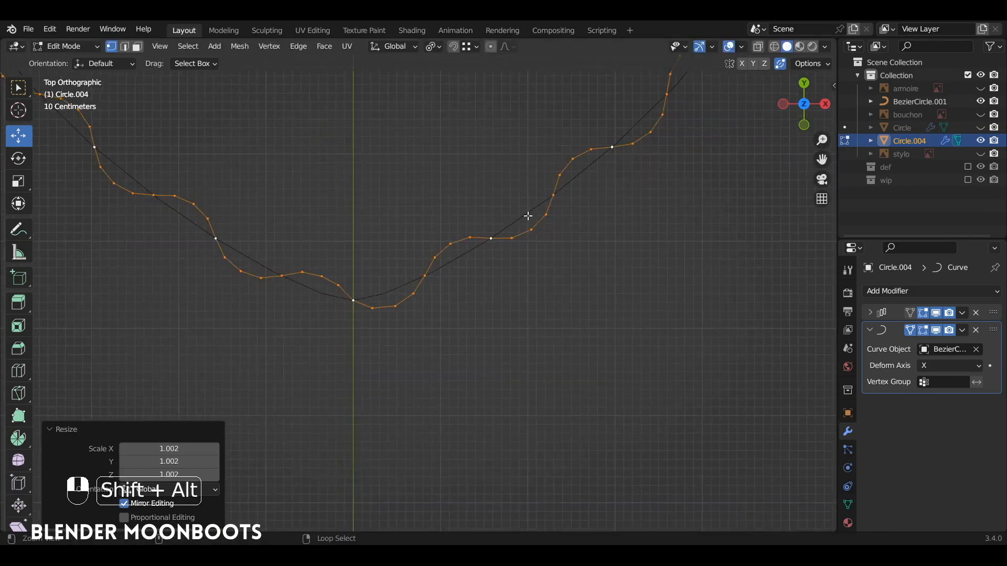
ctrl+alt+drag(528, 216, 548, 254)
alt+shift+drag(567, 173, 624, 301)
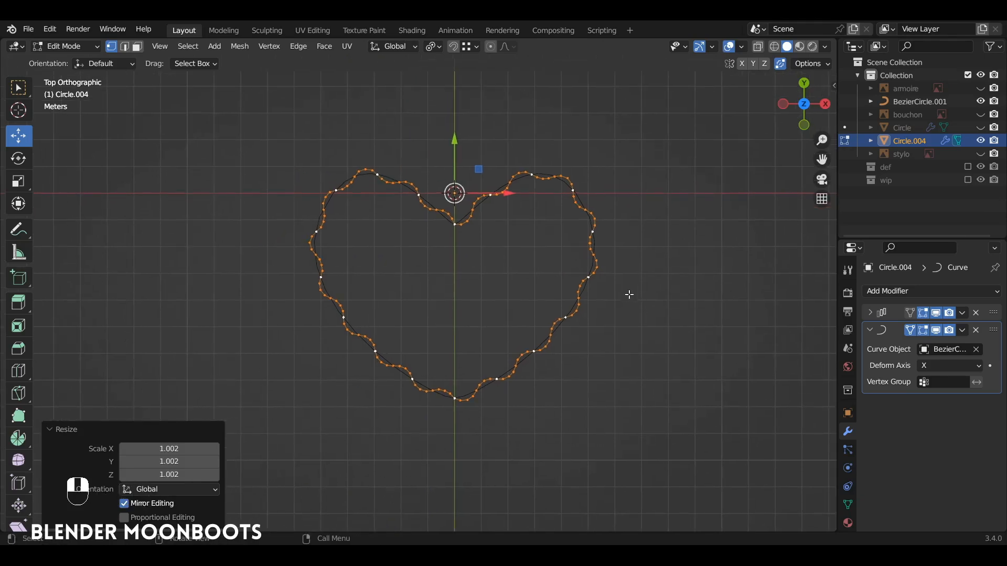
key(Tab)
Step: Add a Weld modifier below the wave's Curve modifier, keeping mode All and distance 0.001 m
alt+shift+drag(566, 325, 597, 237)
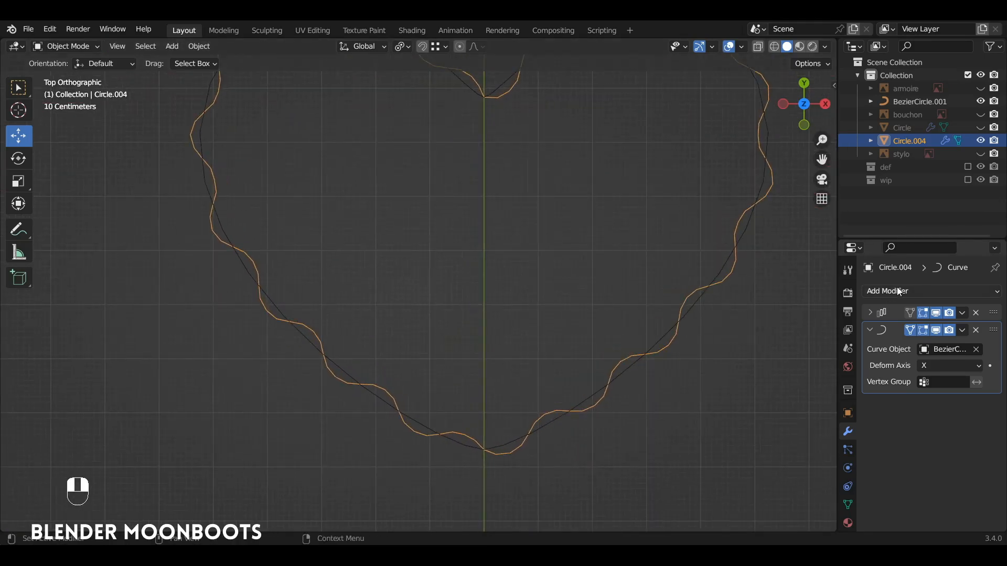
click(896, 290)
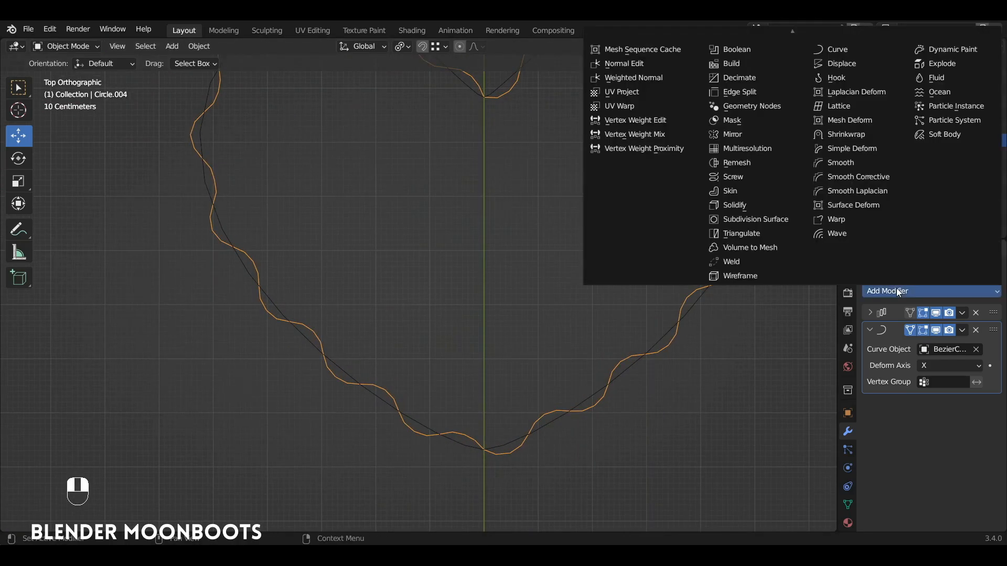
click(749, 262)
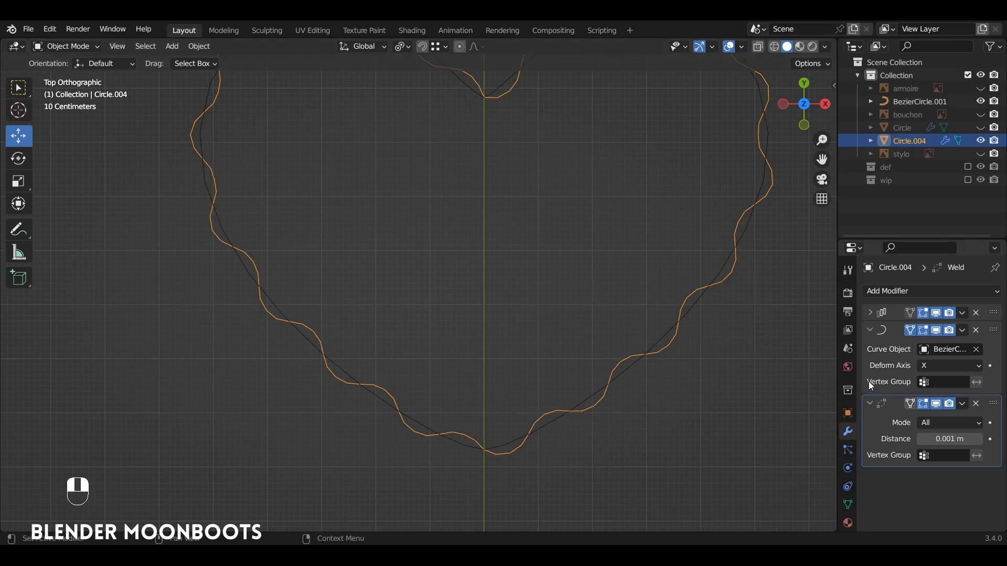
scroll(668, 363, down, 3)
alt+middle_drag(642, 432, 613, 302)
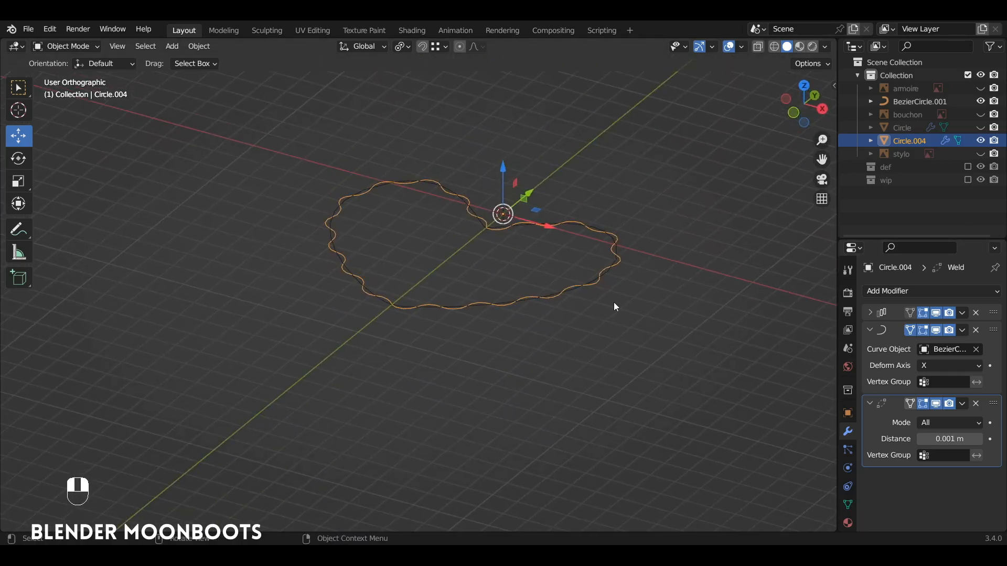
Step: Extrude the wavy heart outline about 6.4 m downward along the global Z axis to form a wall
key(Tab)
key(e)
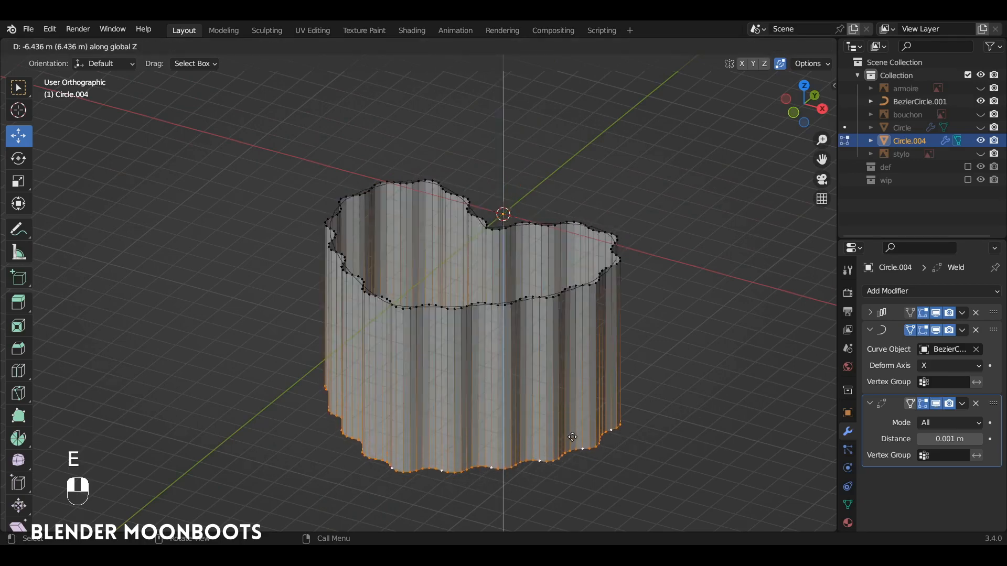
click(572, 434)
alt+middle_drag(572, 435, 580, 276)
key(Tab)
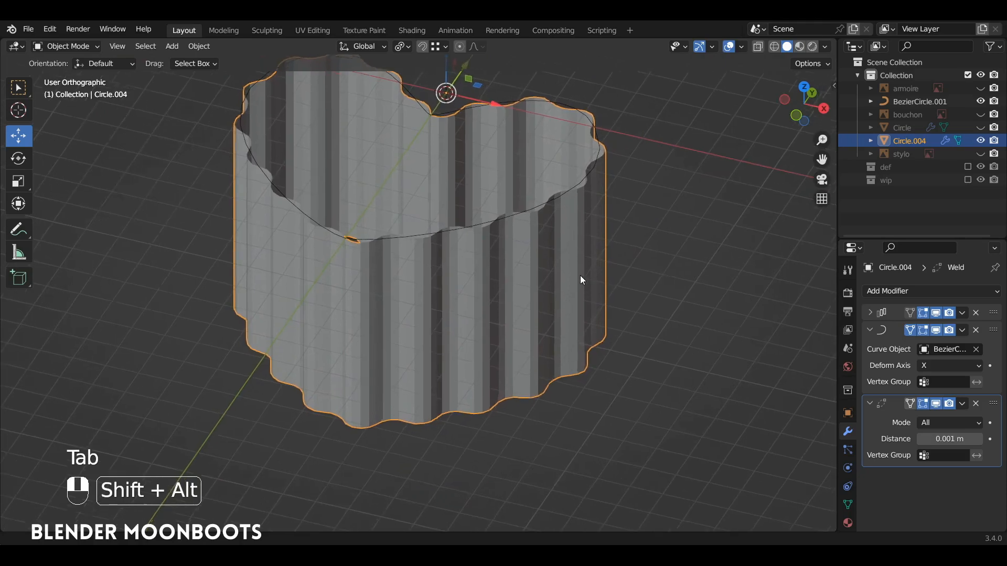
Step: Apply Shade Smooth to the extruded wavy heart wall
right_click(547, 256)
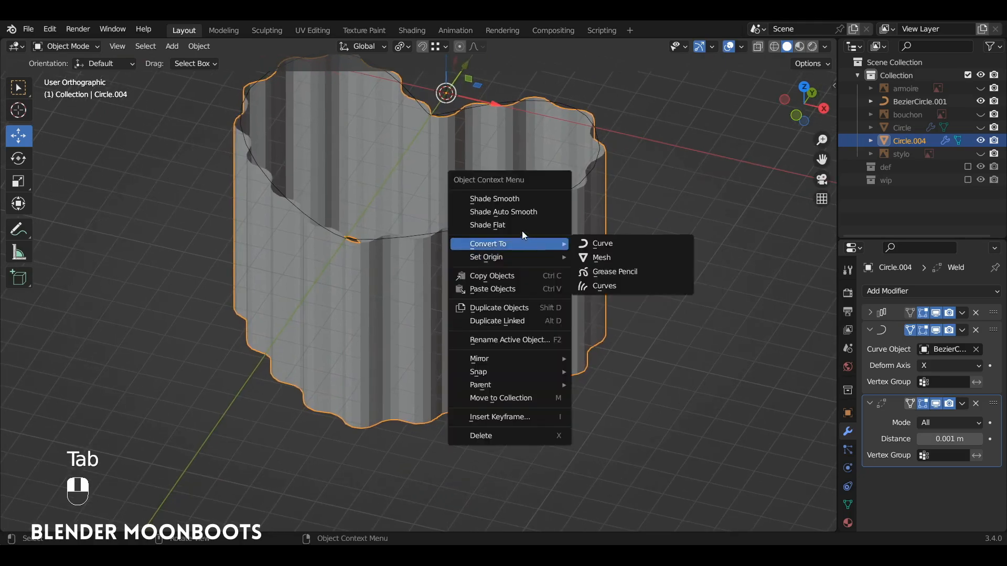
click(530, 199)
alt+shift+middle_drag(495, 274, 545, 279)
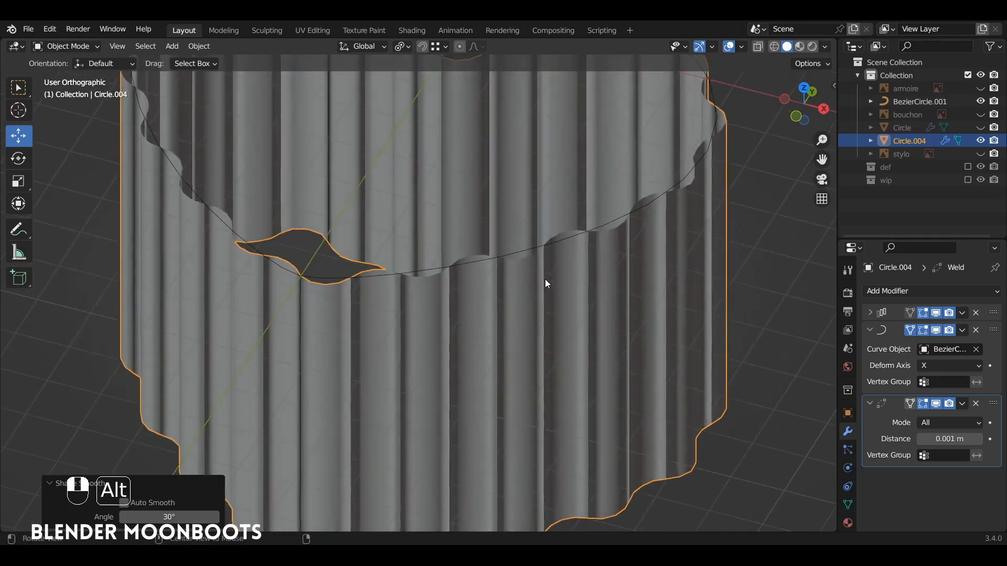
Step: Enable the Face Orientation overlay and check the normals on the heart wall
click(742, 47)
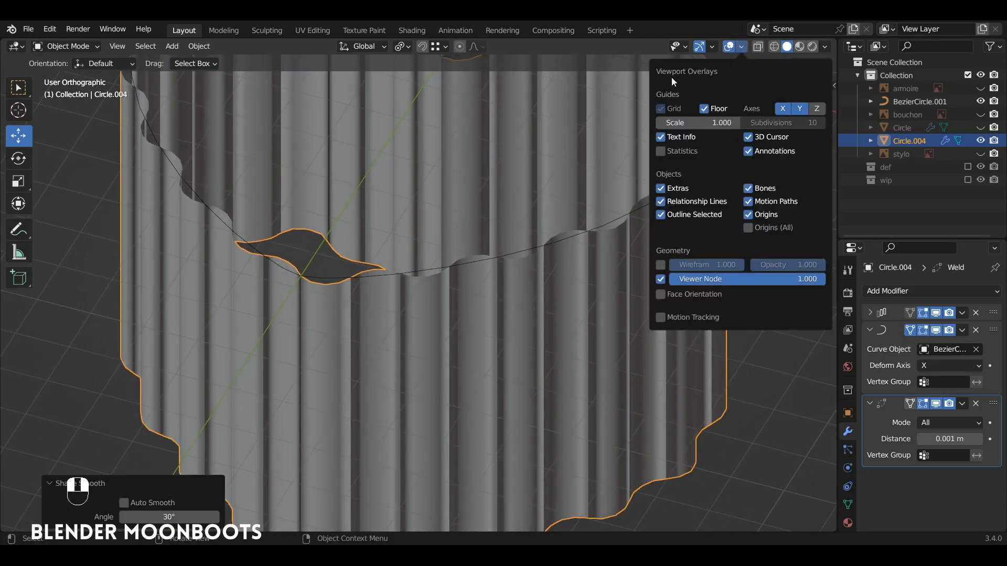
click(661, 294)
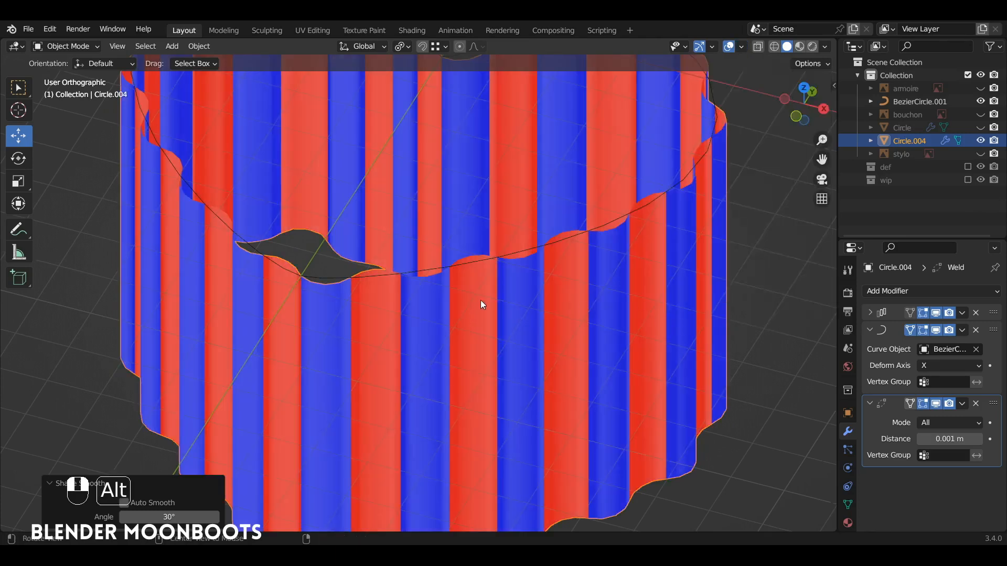
alt+drag(481, 300, 508, 329)
click(398, 290)
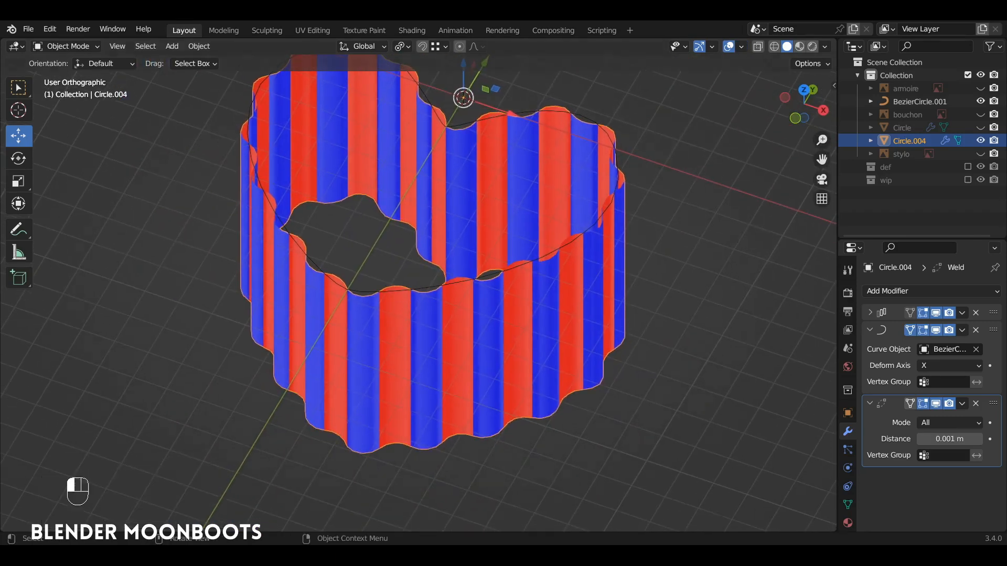
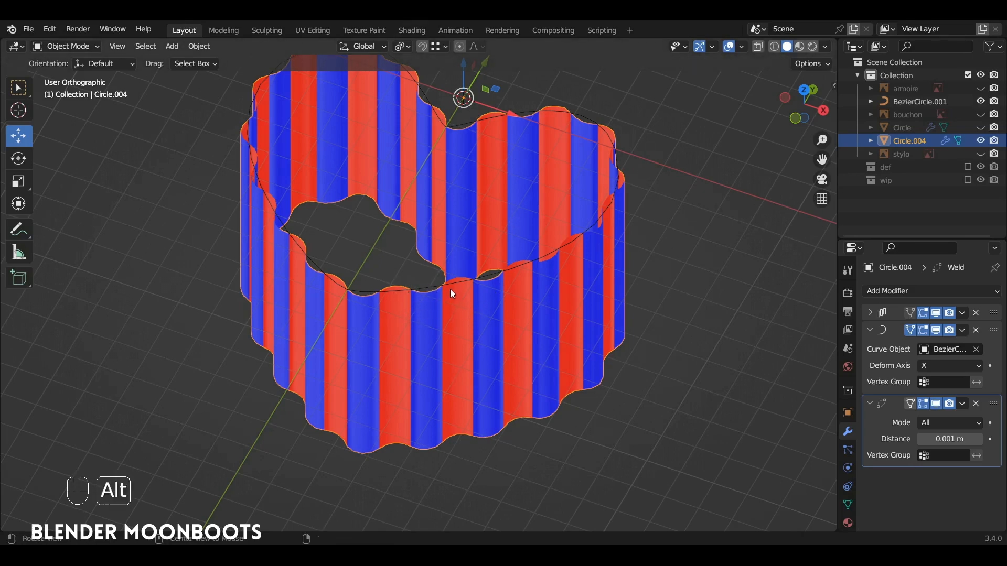
Step: Recalculate the normals of all faces of the heart wall in Edit Mode
ctrl+alt+drag(450, 289, 422, 286)
key(Tab)
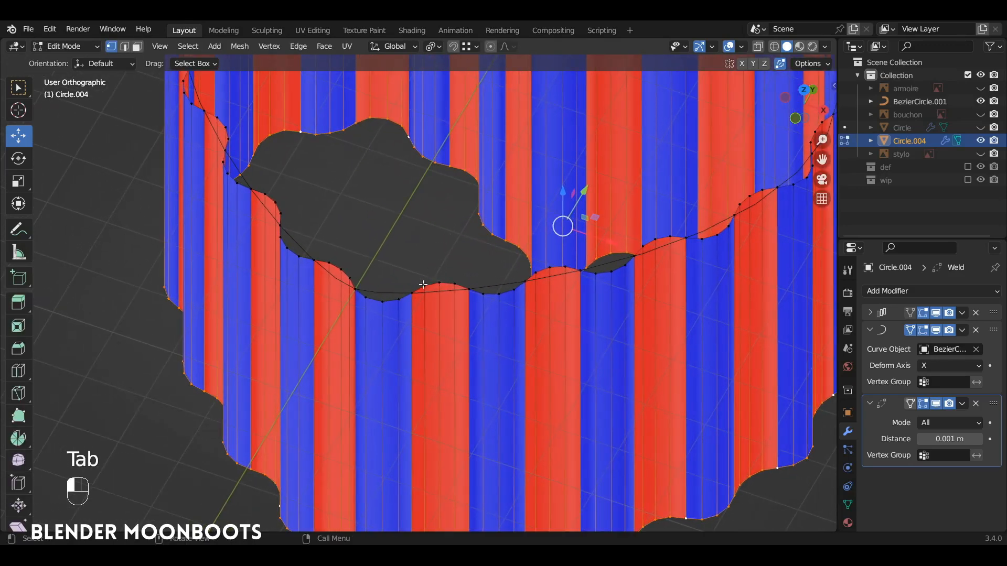
click(417, 293)
ctrl+click(465, 288)
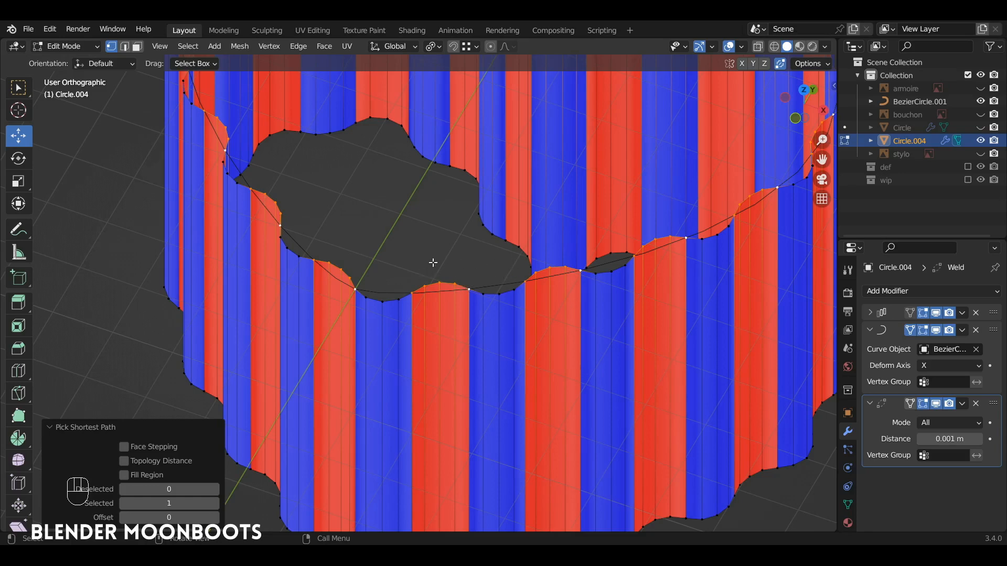
key(a)
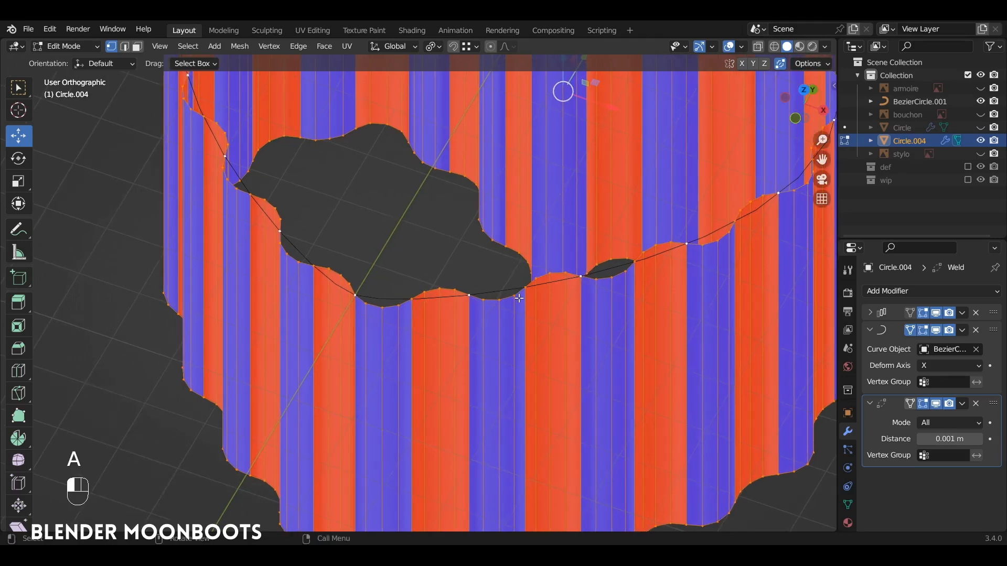
key(shift+n)
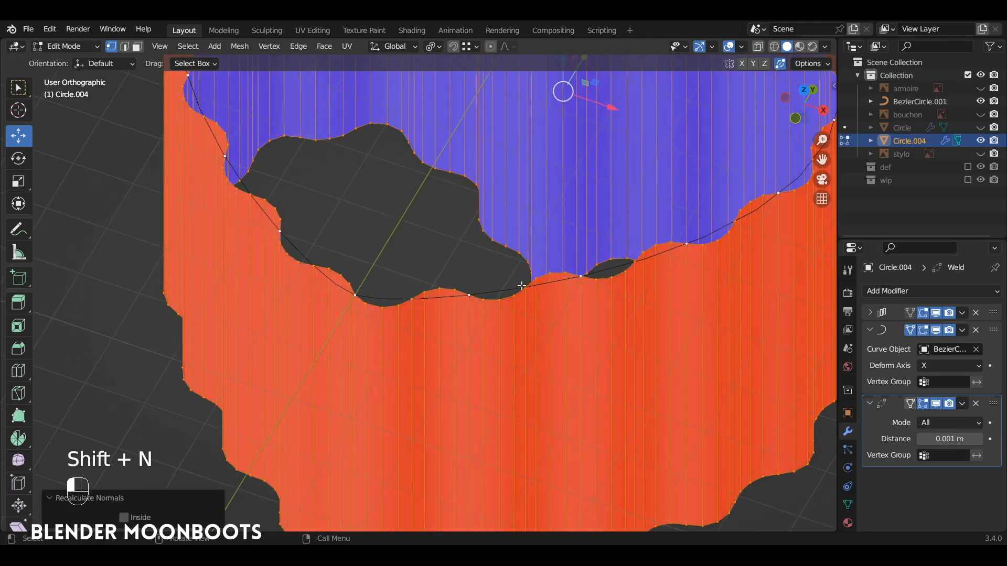
Step: Flip the normals of the whole heart wall so its outside faces outward, and return to Object Mode
scroll(525, 289, down, 2)
mouse_move(528, 296)
ctrl+alt+mouse_down()
mouse_move(526, 257)
mouse_move(510, 272)
mouse_move(529, 290)
ctrl+alt+mouse_up()
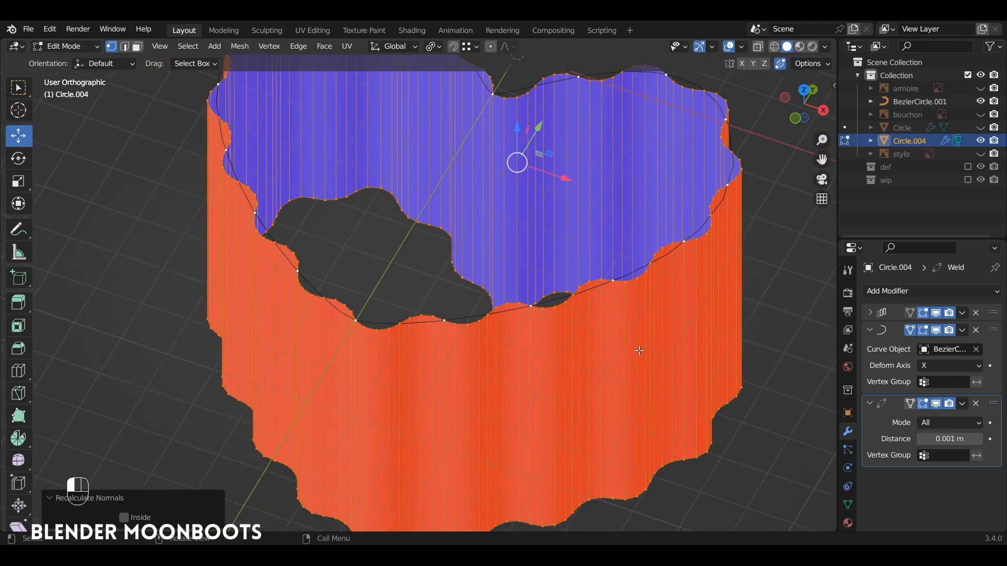
key(alt)
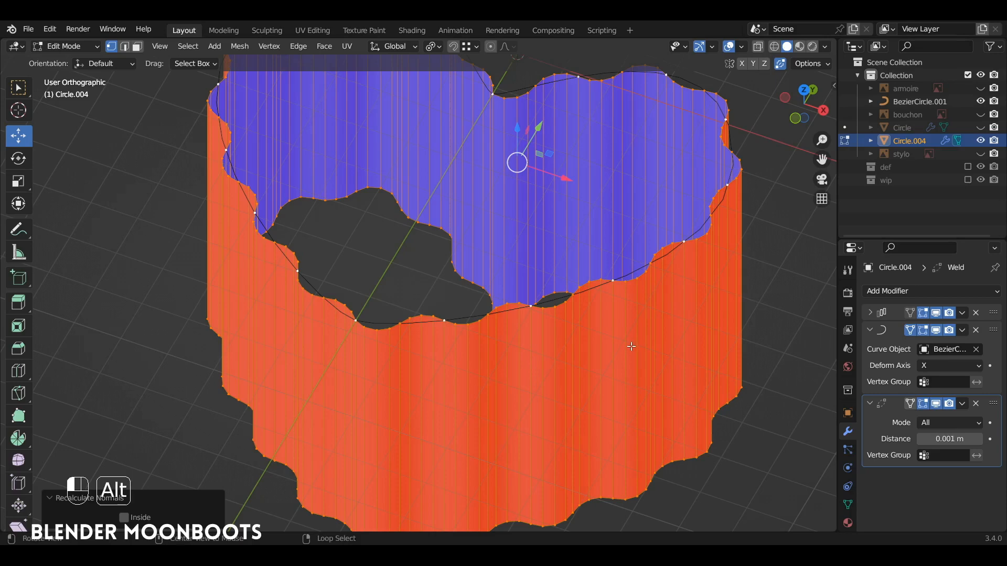
key(alt+n)
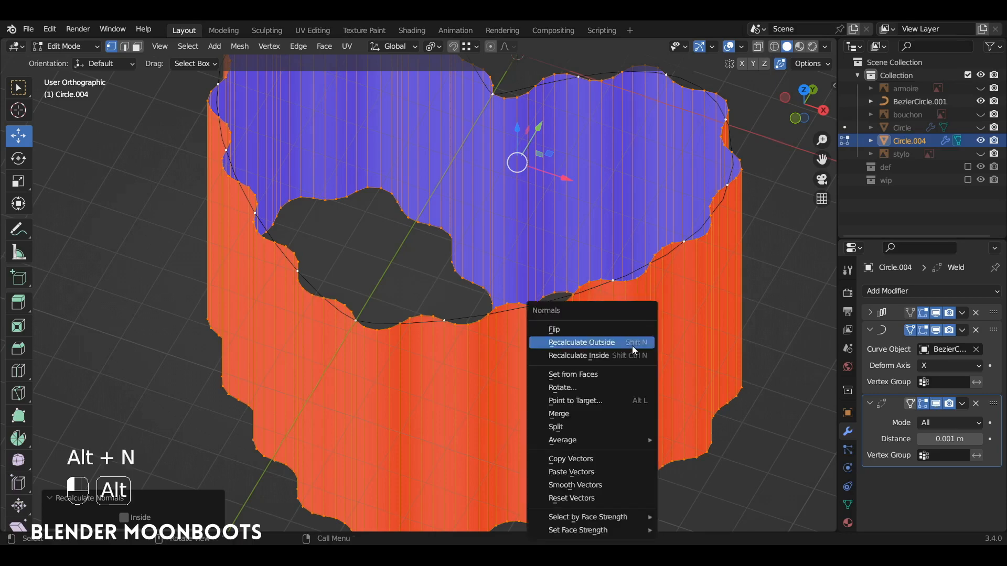
click(590, 332)
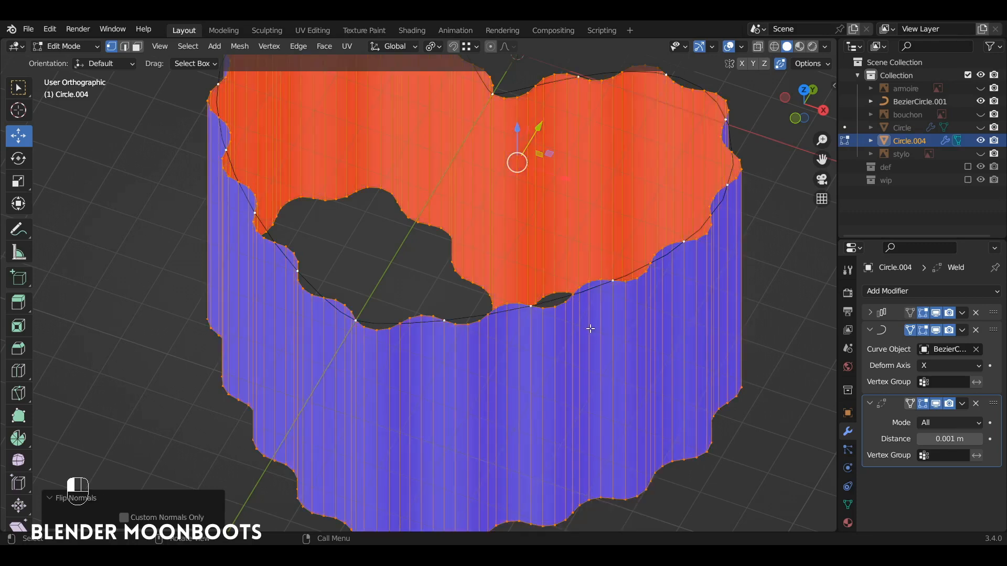
alt+shift+drag(590, 329, 593, 337)
key(Tab)
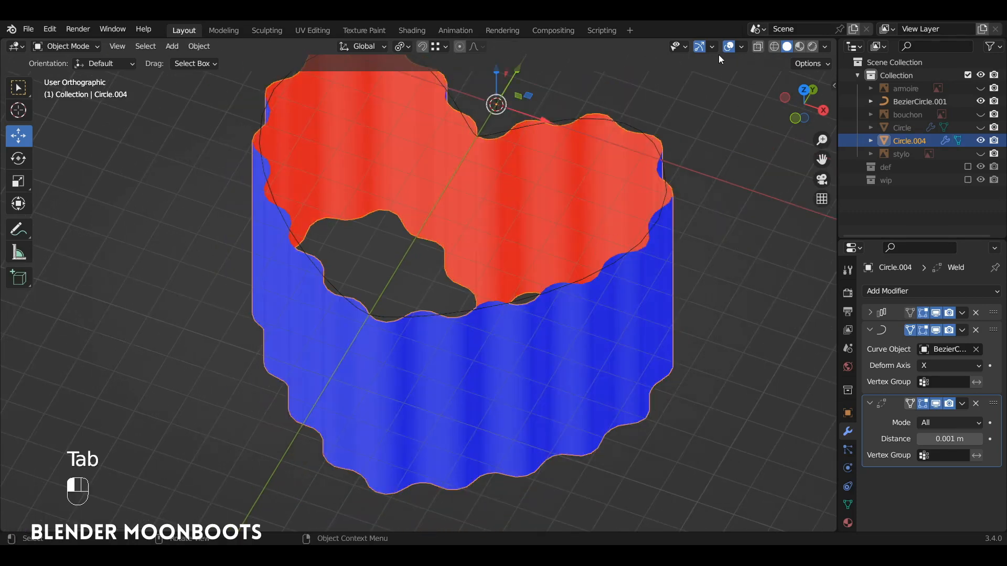
Step: Disable the Face Orientation overlay
click(742, 47)
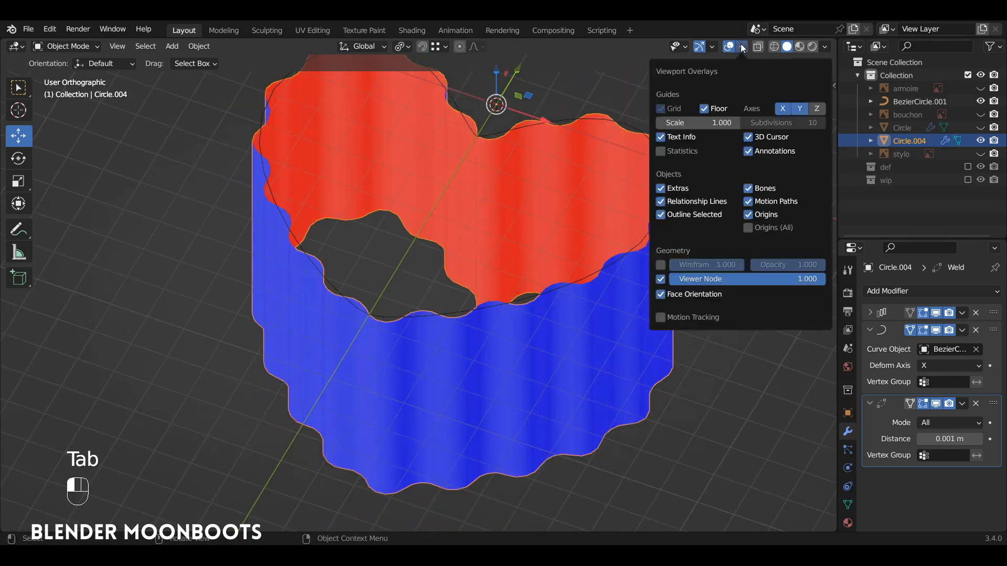
click(660, 294)
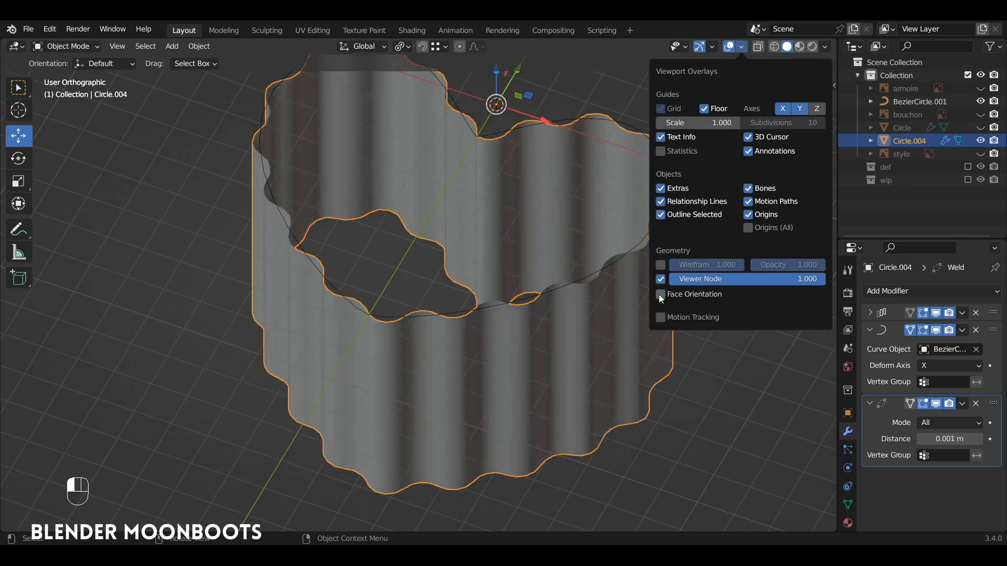
alt+drag(505, 359, 541, 358)
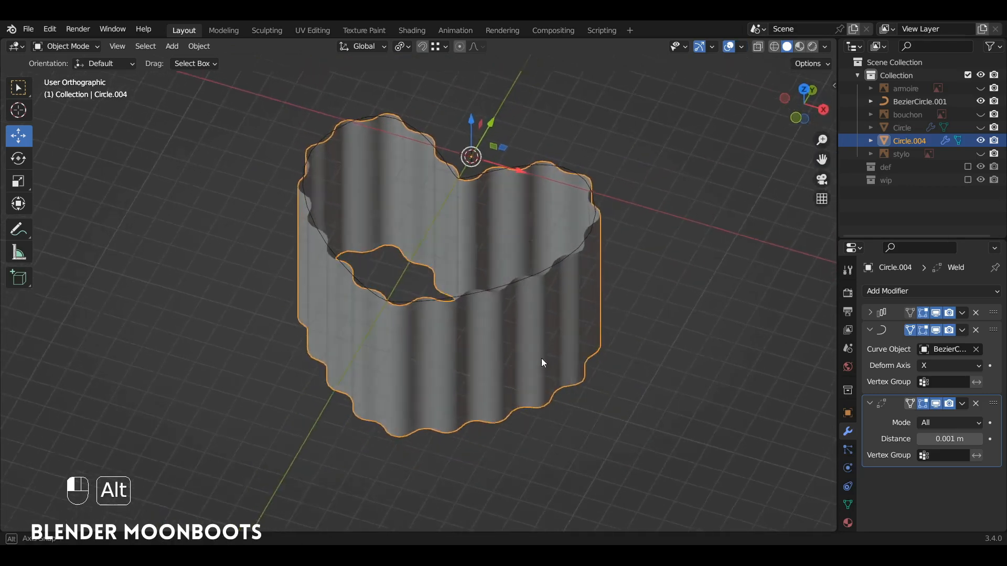
Step: Duplicate the heart wall together with its Bezier curve and move the copies about 12.5 m along the X axis
shift+click(502, 290)
ctrl+alt+drag(518, 285, 589, 332)
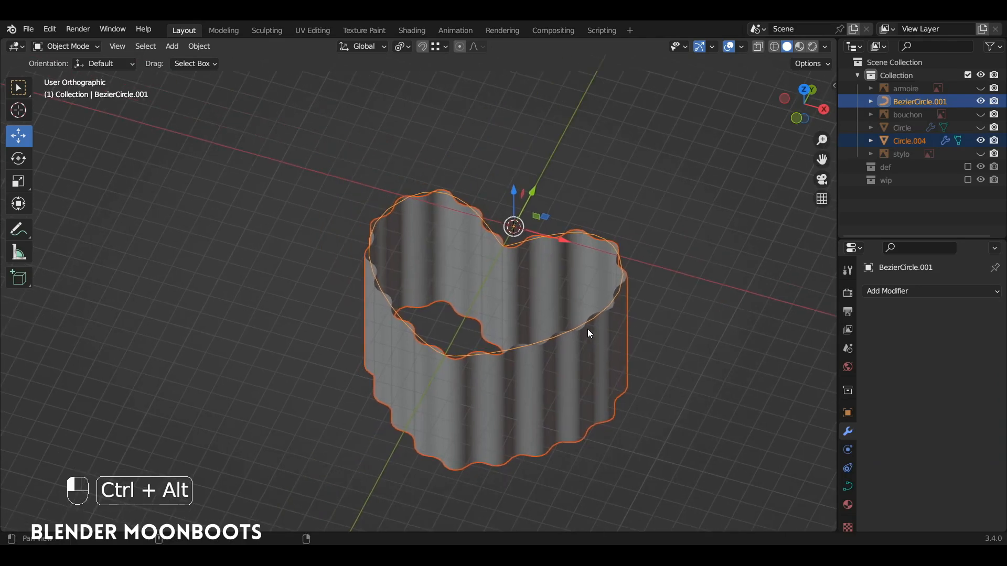
ctrl+alt+drag(577, 292, 542, 249)
key(shift+d)
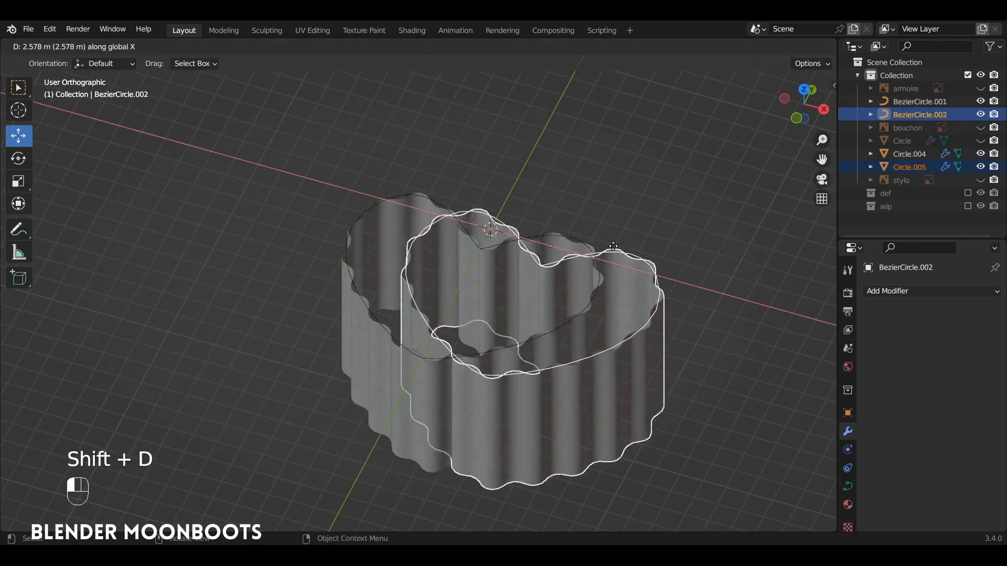
click(807, 426)
ctrl+alt+drag(804, 423, 562, 253)
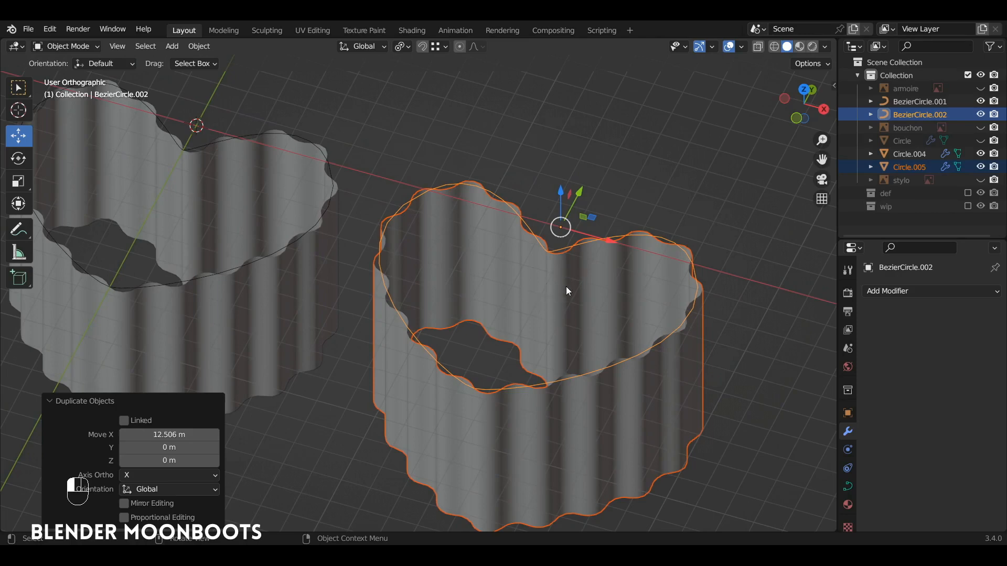
Step: Move the duplicated heart wall and curve into the wip collection
key(m)
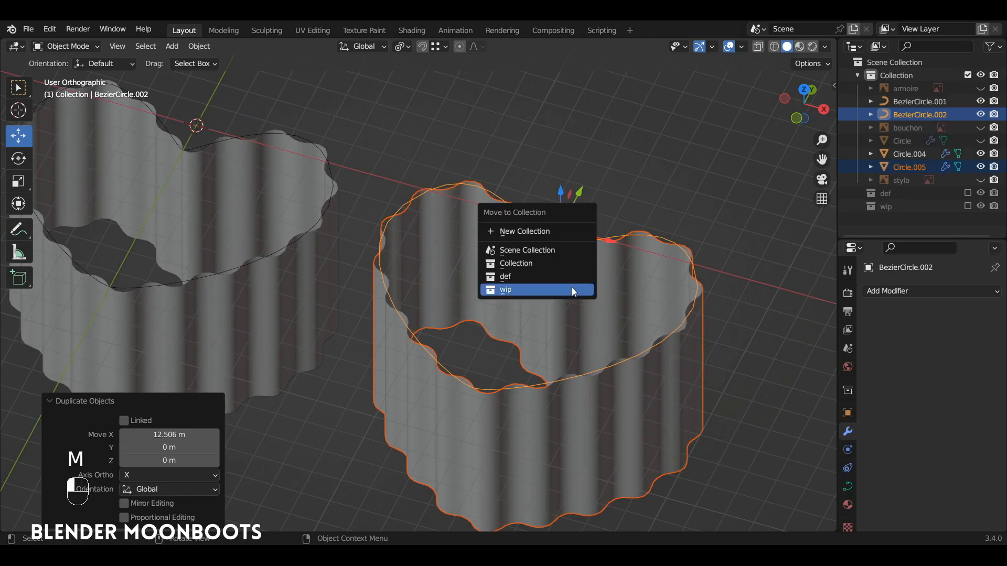
click(572, 287)
ctrl+alt+drag(565, 286, 803, 339)
Step: Apply all three modifiers of the original heart wall in stack order, ending with Curve and Weld
click(616, 321)
ctrl+alt+drag(616, 321, 622, 319)
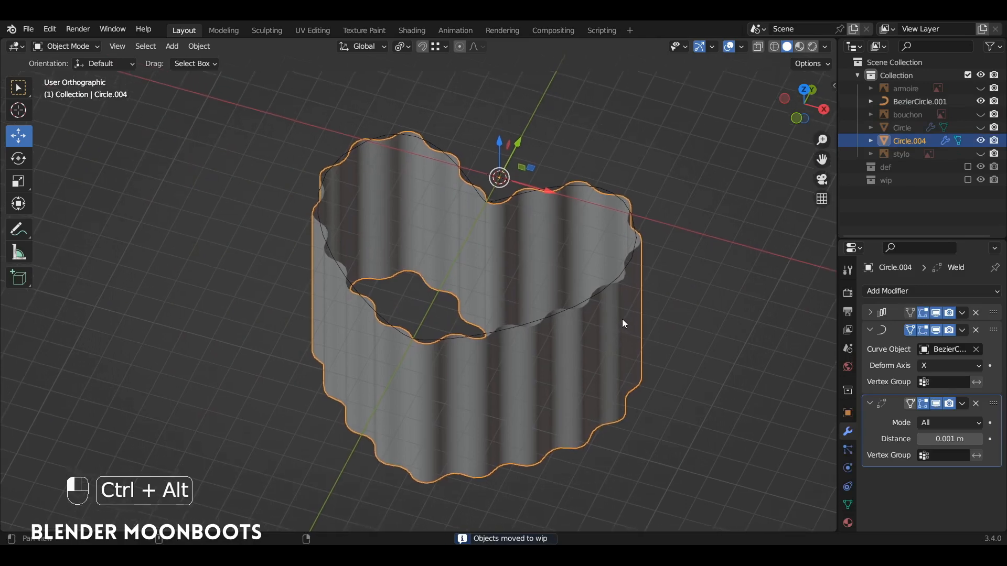
click(963, 314)
click(959, 326)
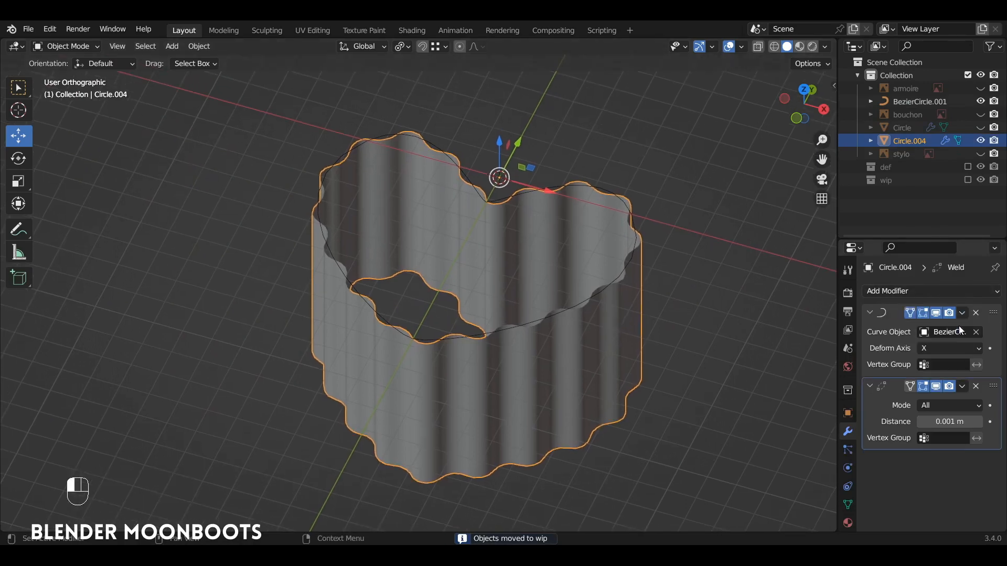
click(963, 313)
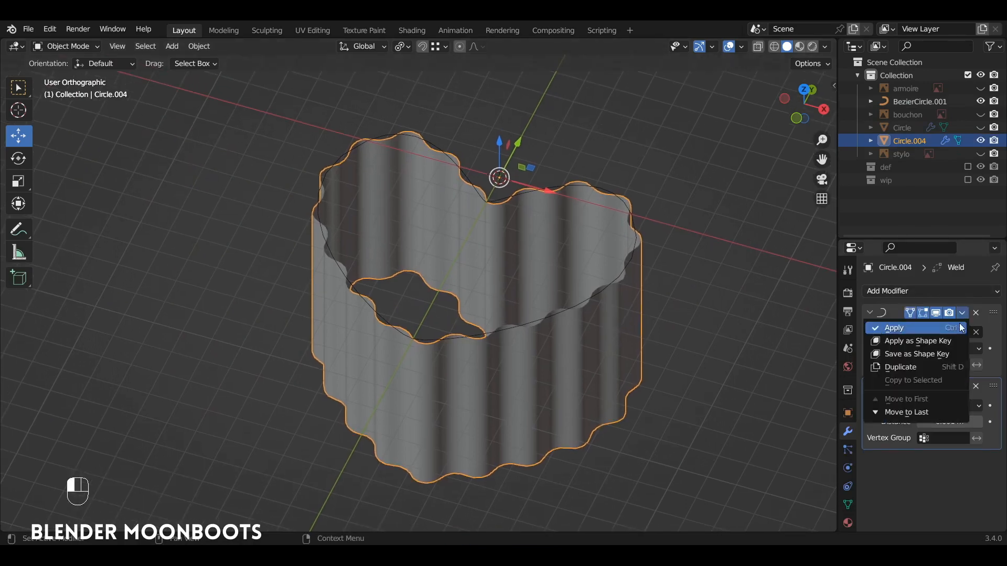
click(950, 329)
click(964, 313)
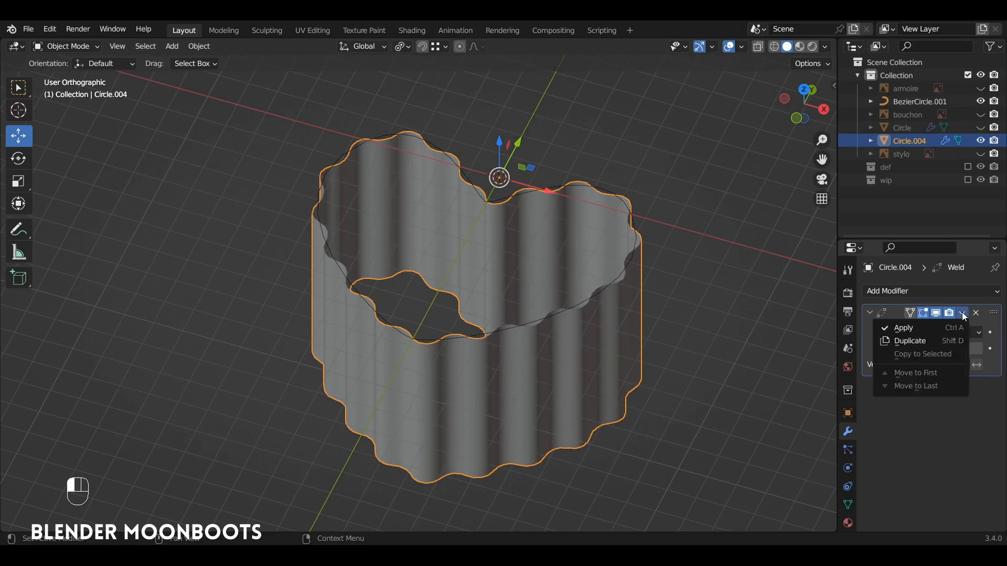
click(952, 329)
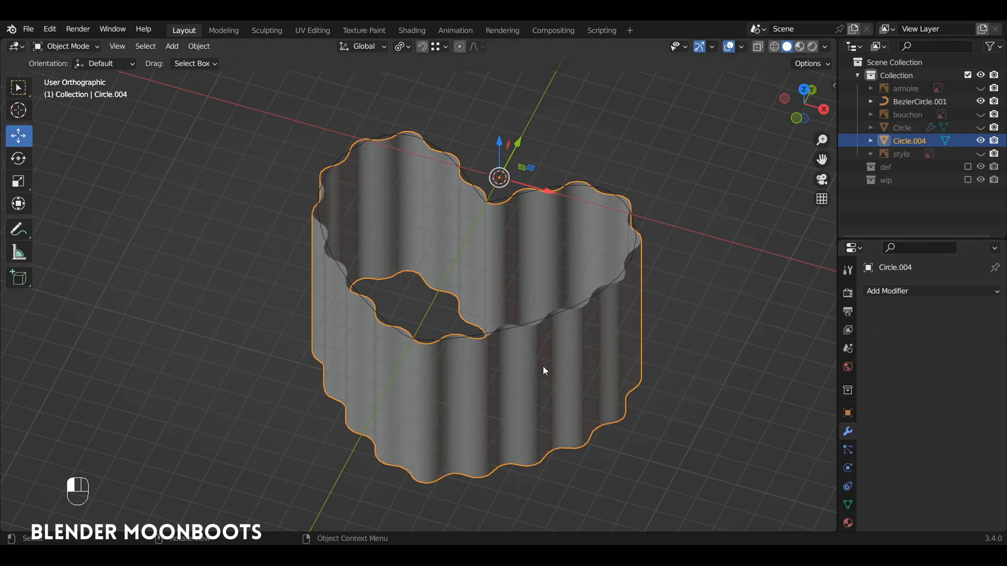
Step: Delete the original Bezier heart curve
click(532, 329)
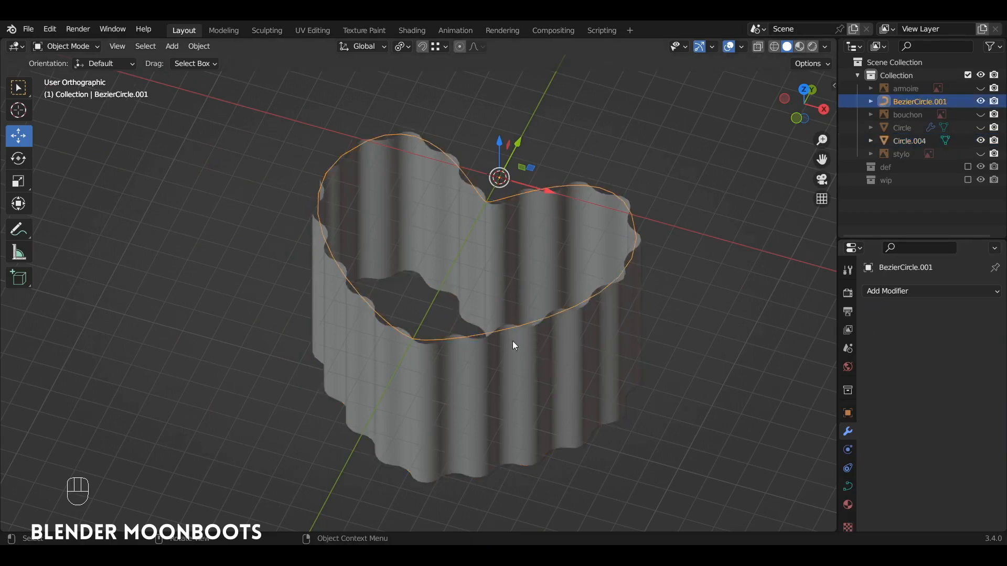
key(x)
click(508, 267)
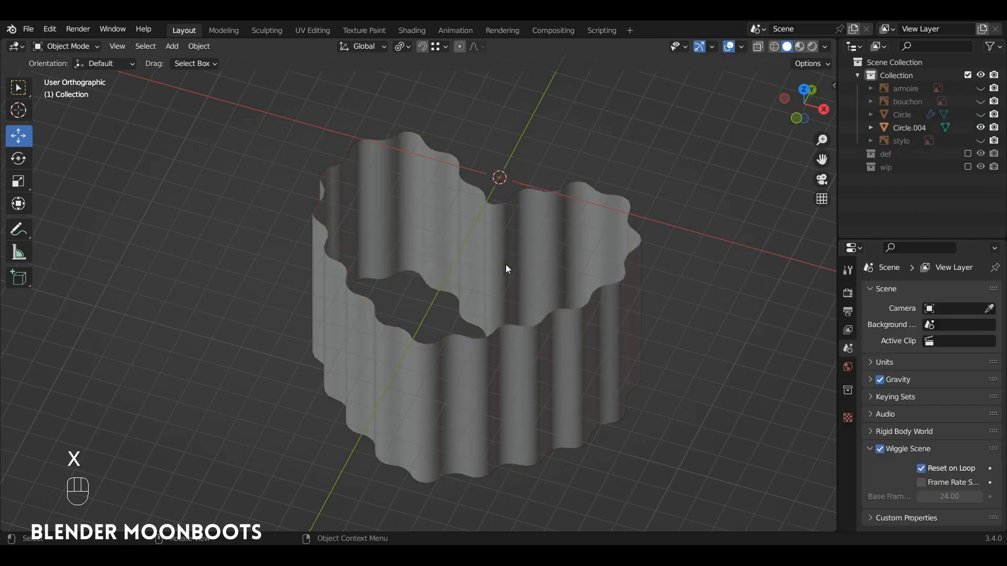
Step: Merge all vertices of the heart wall by distance in Edit Mode
key(Tab)
mouse_move(518, 264)
alt+mouse_down()
mouse_move(536, 255)
mouse_move(537, 270)
alt+mouse_up()
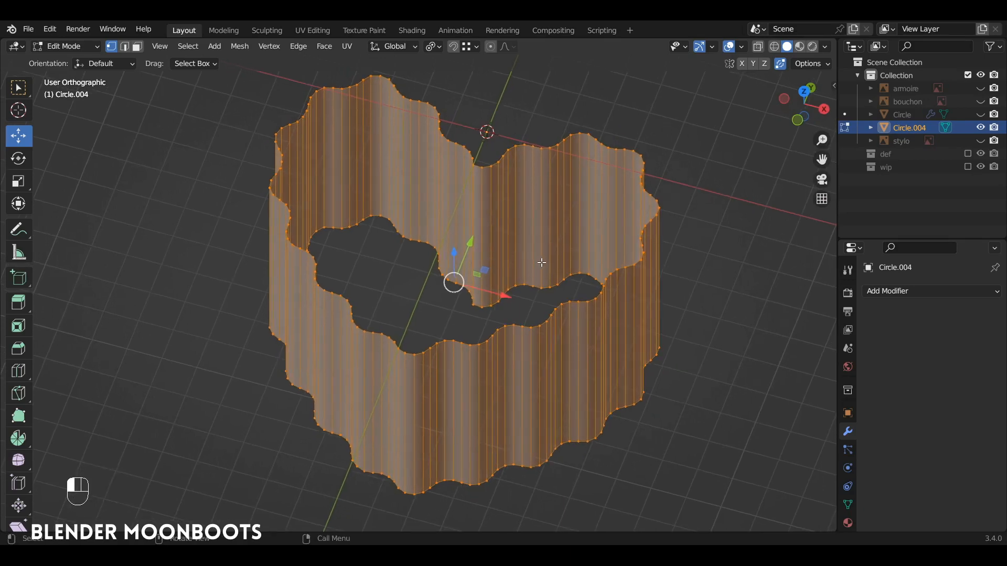
key(m)
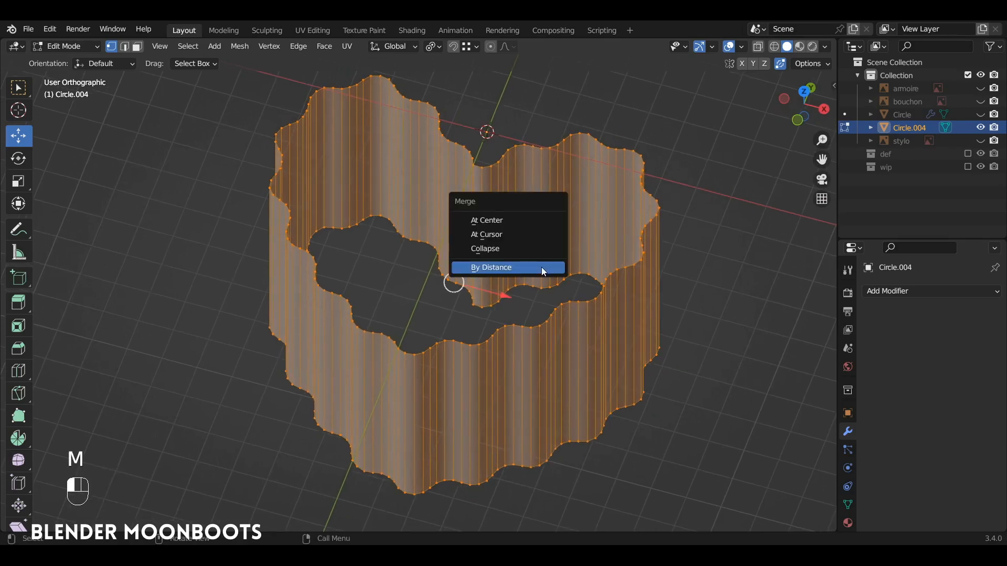
click(543, 271)
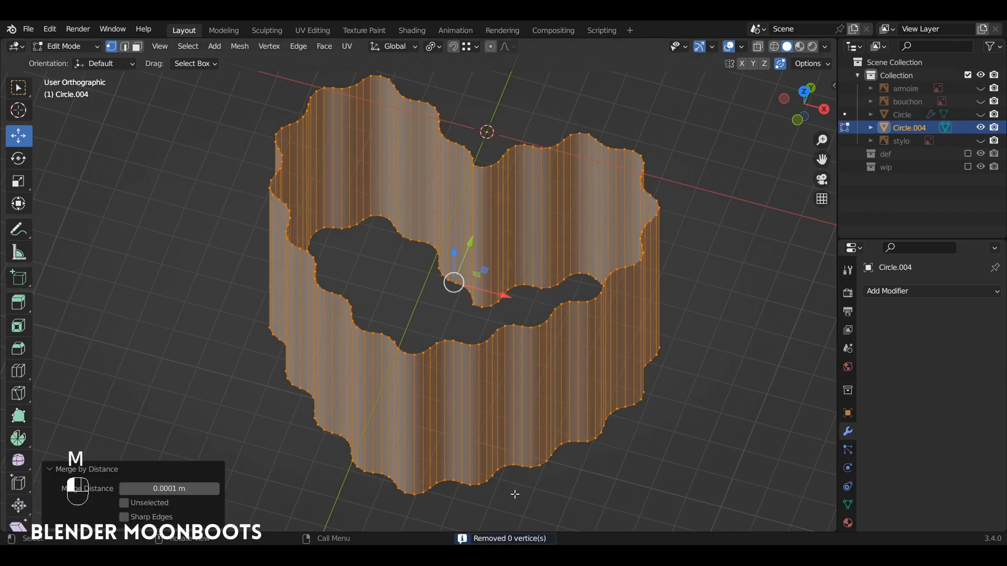
Step: Fill the bottom edge loop of the heart wall with a single face to form the container floor
alt+drag(480, 357, 490, 322)
alt+click(477, 310)
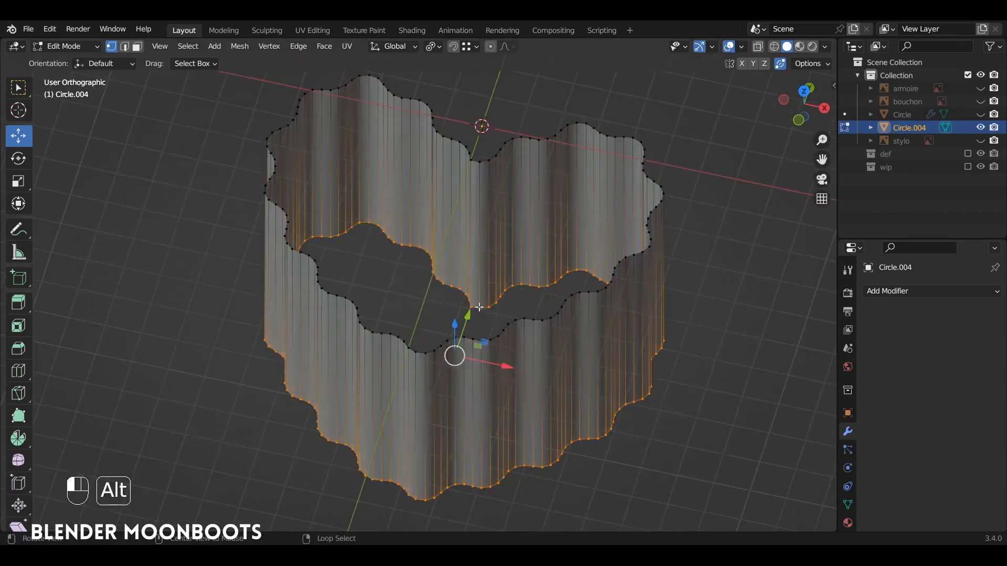
alt+drag(526, 333, 518, 340)
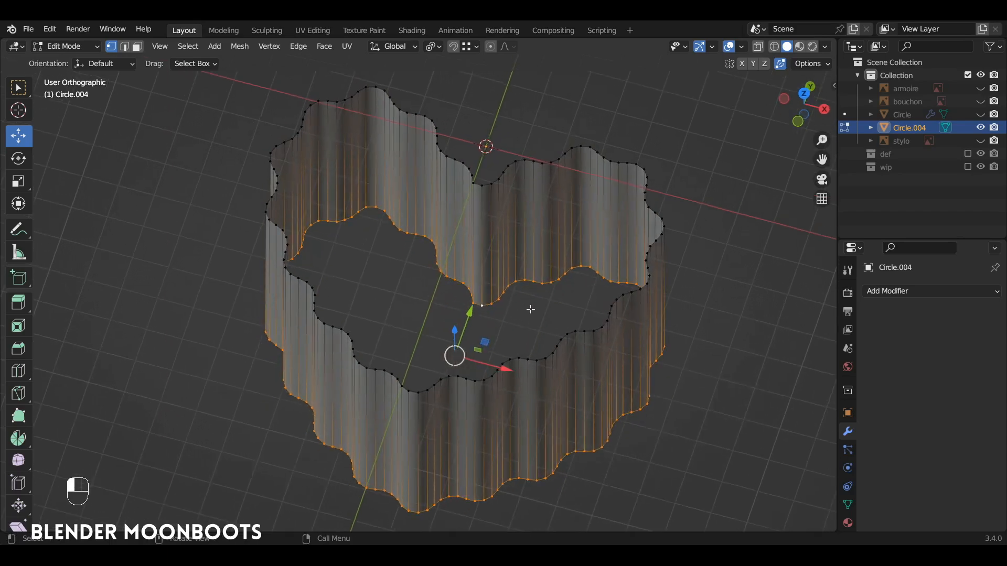
key(f)
alt+drag(540, 288, 571, 327)
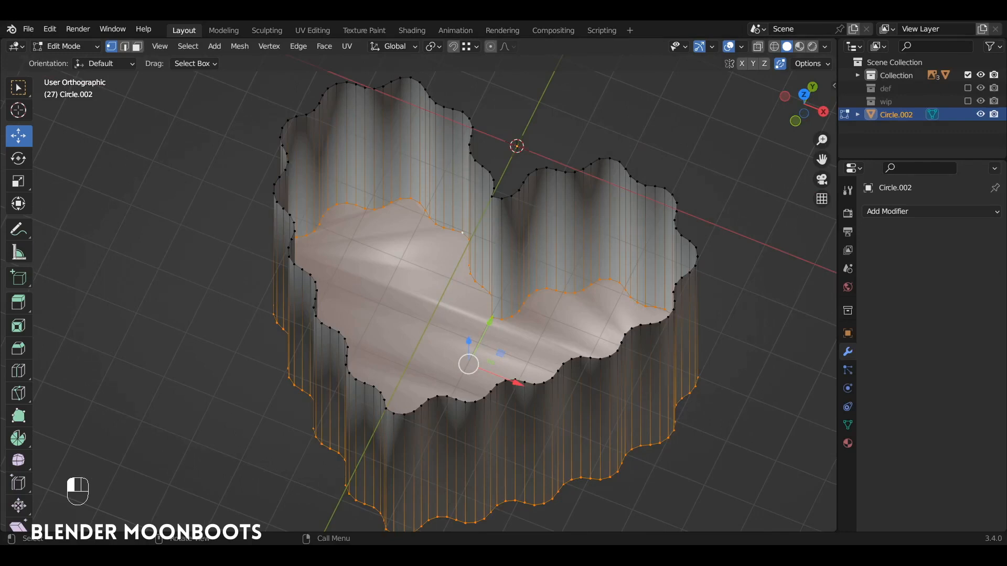
Step: Select the whole mesh and extrude its faces along their normals by about -0.3 m to thicken the walls and floor
key(a)
ctrl+alt+scroll(528, 208, down, 3)
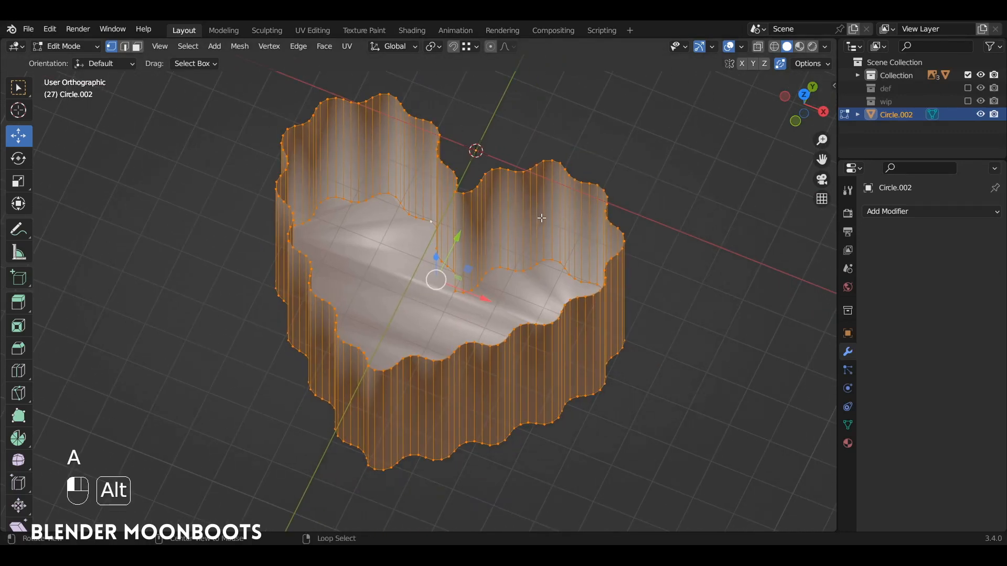
key(alt+e)
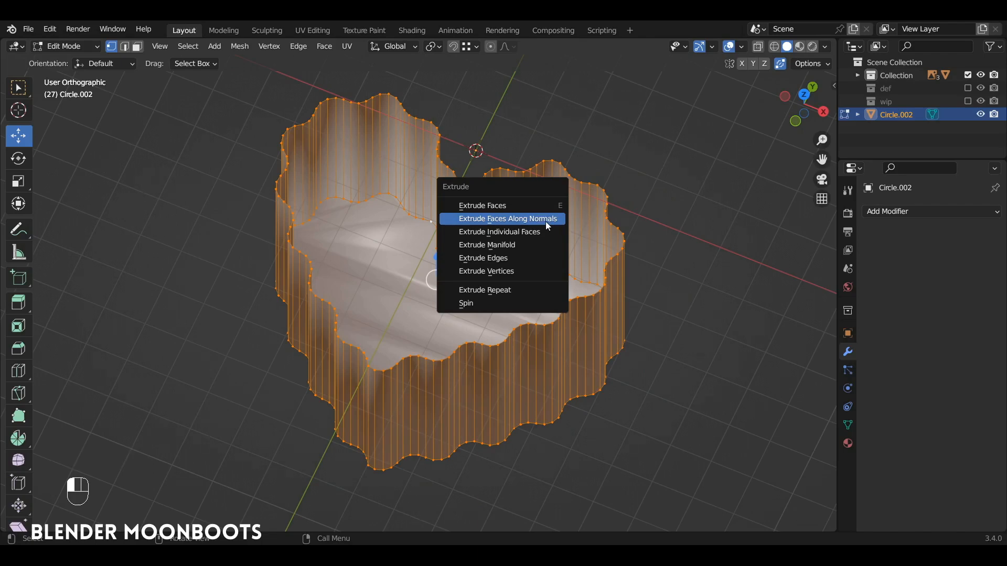
click(546, 221)
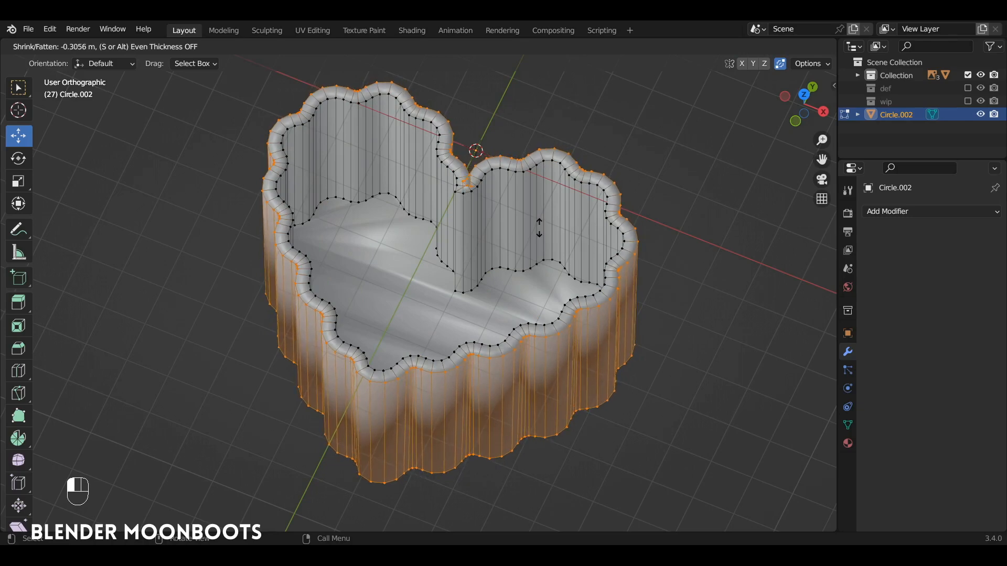
click(539, 228)
Step: Set the extrusion offset to -0.242 m and enable Offset Even
ctrl+alt+drag(493, 306, 478, 255)
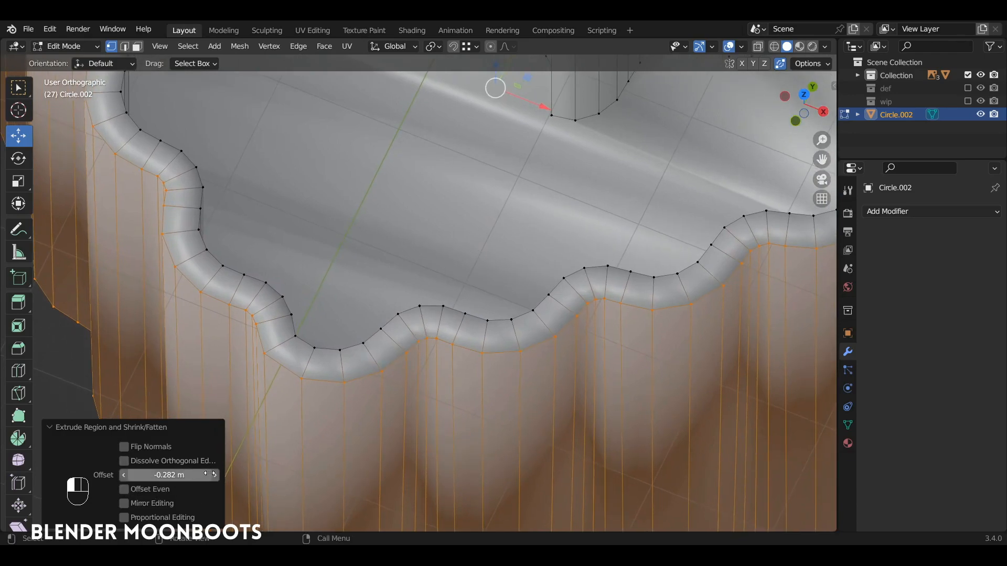
mouse_move(213, 475)
mouse_down()
mouse_move(231, 474)
mouse_move(210, 480)
mouse_up()
ctrl+alt+drag(291, 372, 279, 294)
click(124, 489)
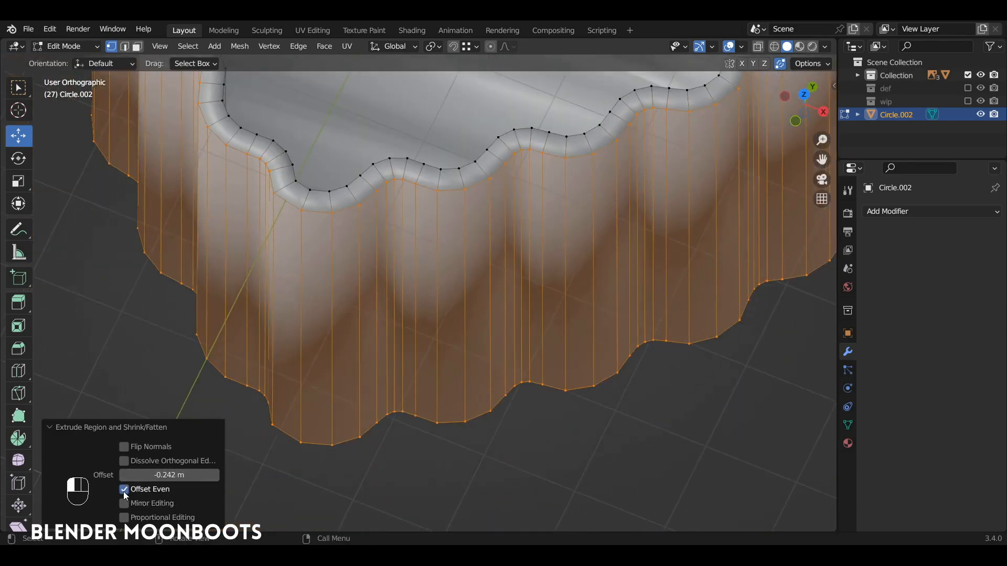
Step: Dissolve three vertical wall edges at the heart's inner notch to clear the overlapping faces, working in edge select mode
alt+middle_drag(395, 190, 415, 224)
alt+drag(414, 225, 413, 247)
ctrl+alt+drag(412, 247, 388, 367)
ctrl+alt+drag(389, 367, 394, 325)
alt+shift+drag(394, 326, 501, 226)
ctrl+alt+drag(501, 225, 491, 247)
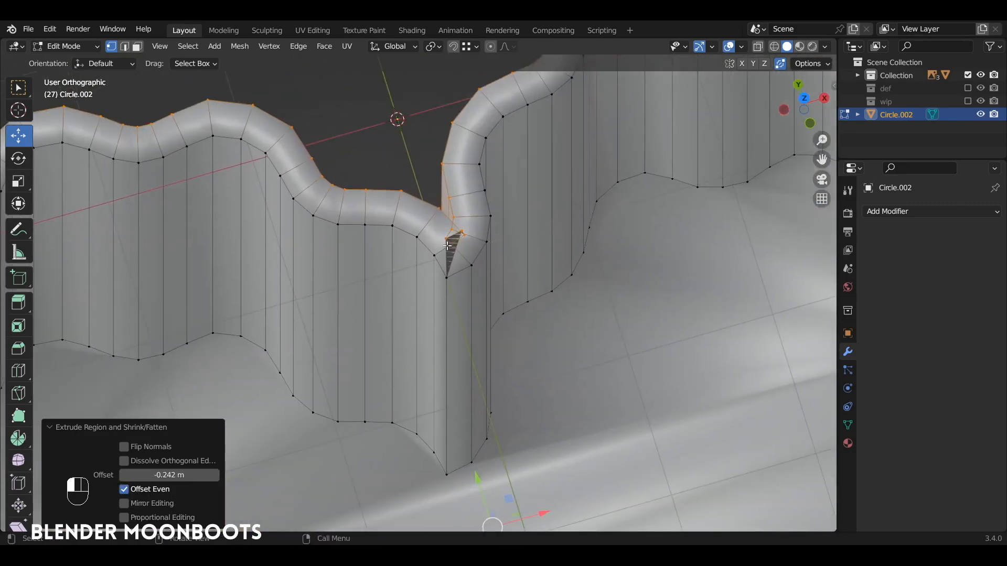
key(2)
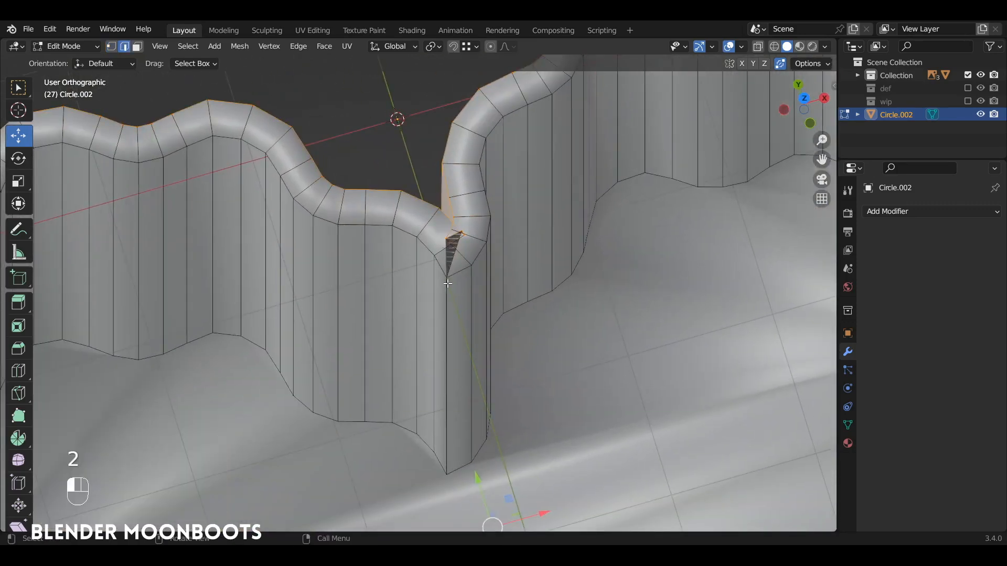
alt+click(450, 288)
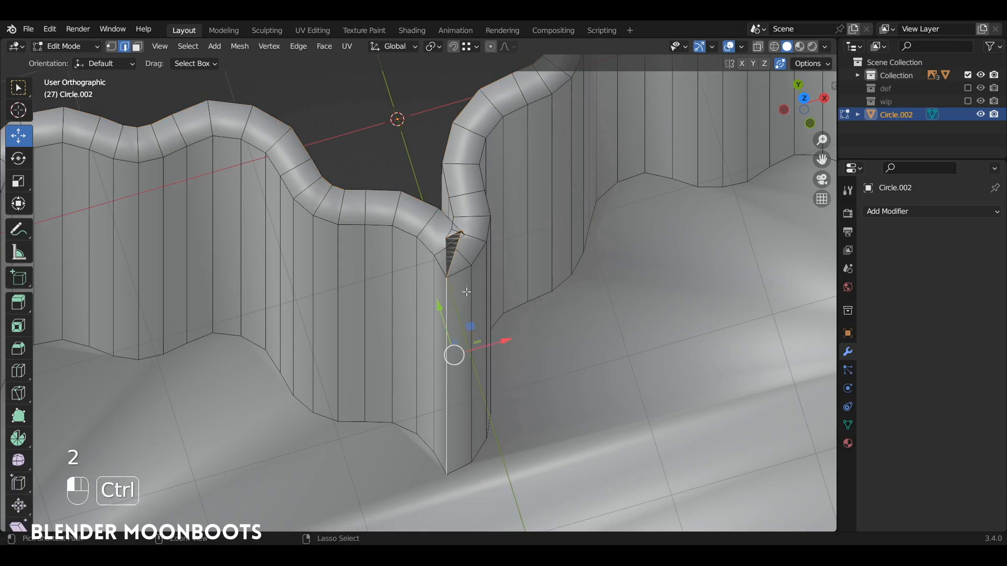
key(ctrl+x)
alt+click(470, 281)
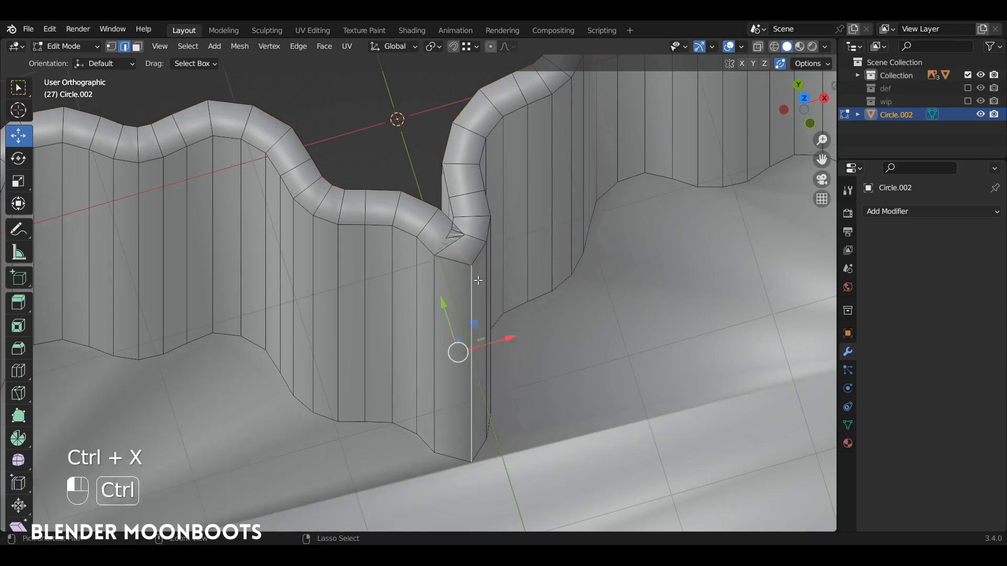
key(ctrl+x)
alt+drag(483, 281, 515, 299)
alt+click(483, 300)
key(ctrl+x)
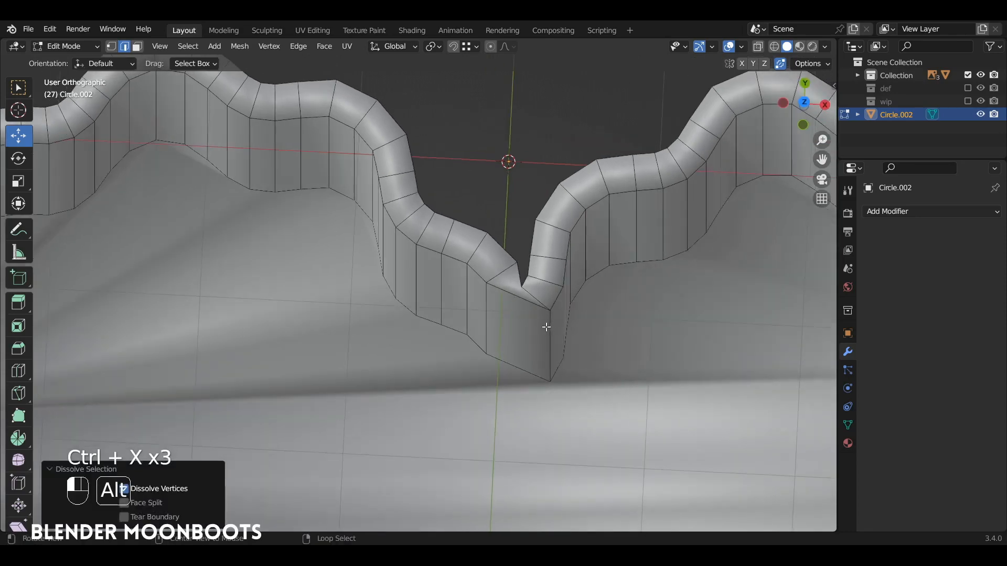
Step: In top view, rotate the wall edge at the notch tip about 55° and move it about -0.115 m in X and 0.077 m in Y
click(556, 314)
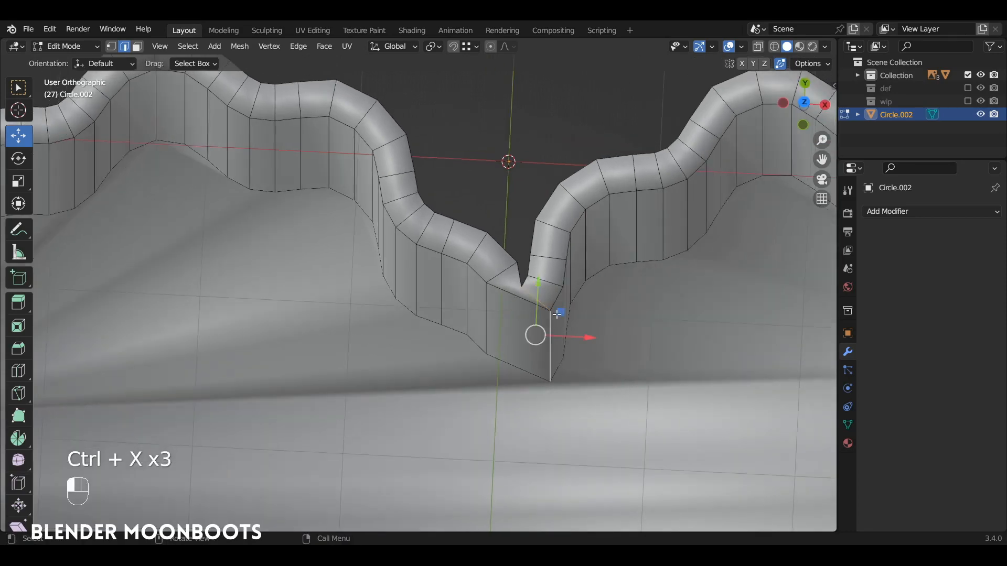
key(KP_7)
key(r)
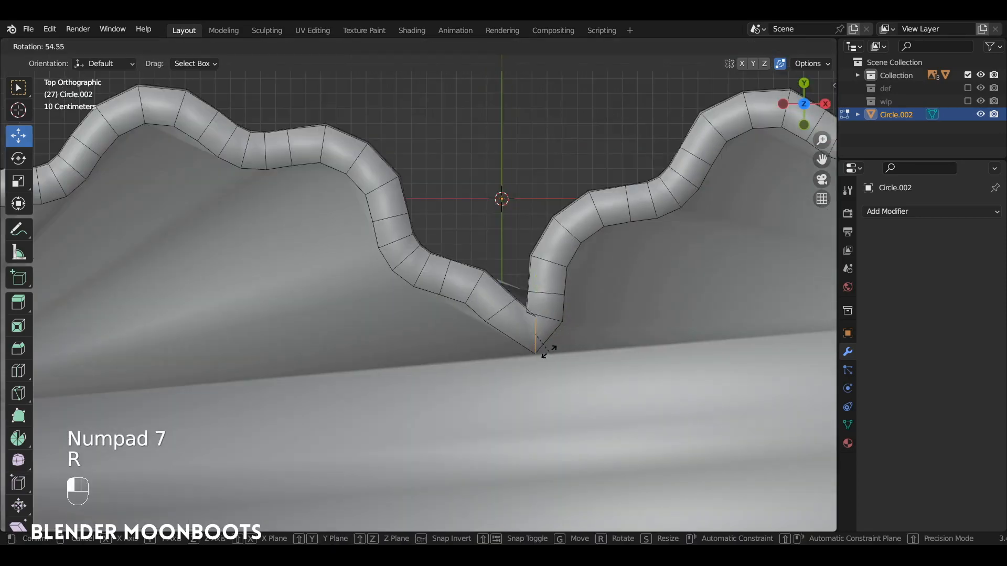
click(543, 347)
key(g)
click(529, 336)
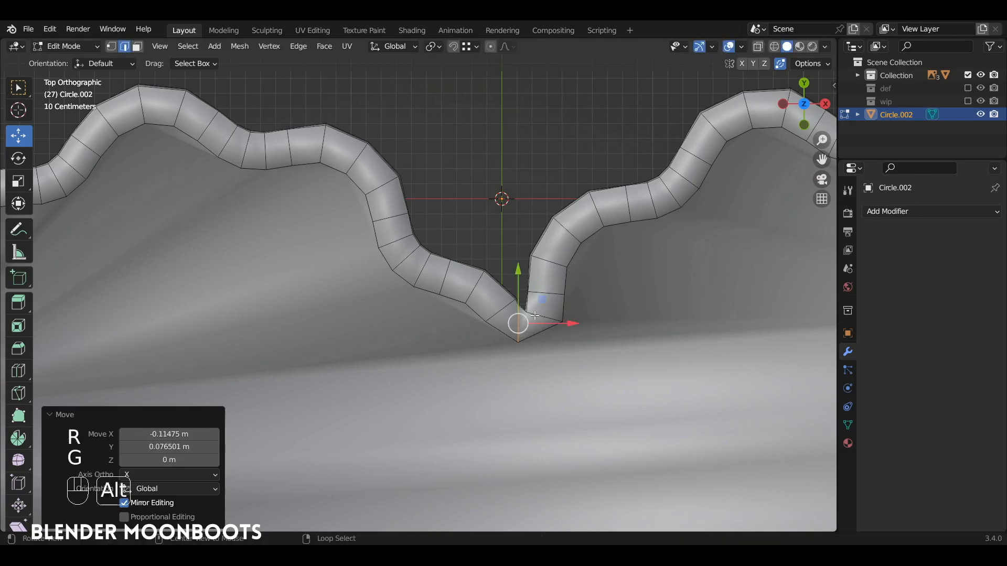
Step: Dissolve the edge just right of the notch tip, and refine the tip edge with small moves and a -12.3° rotation
alt+click(537, 315)
key(ctrl+x)
alt+click(519, 320)
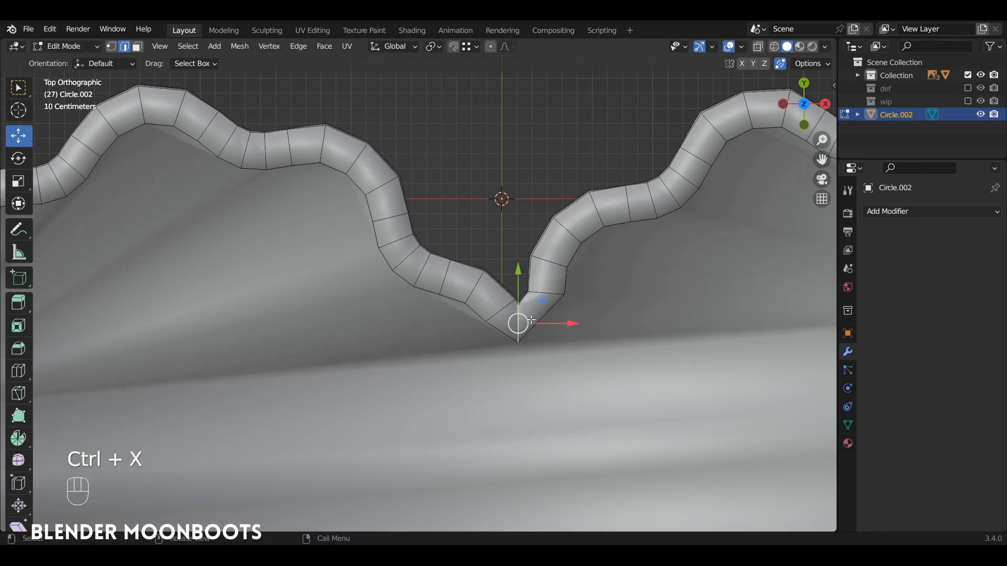
key(g)
click(527, 314)
key(r)
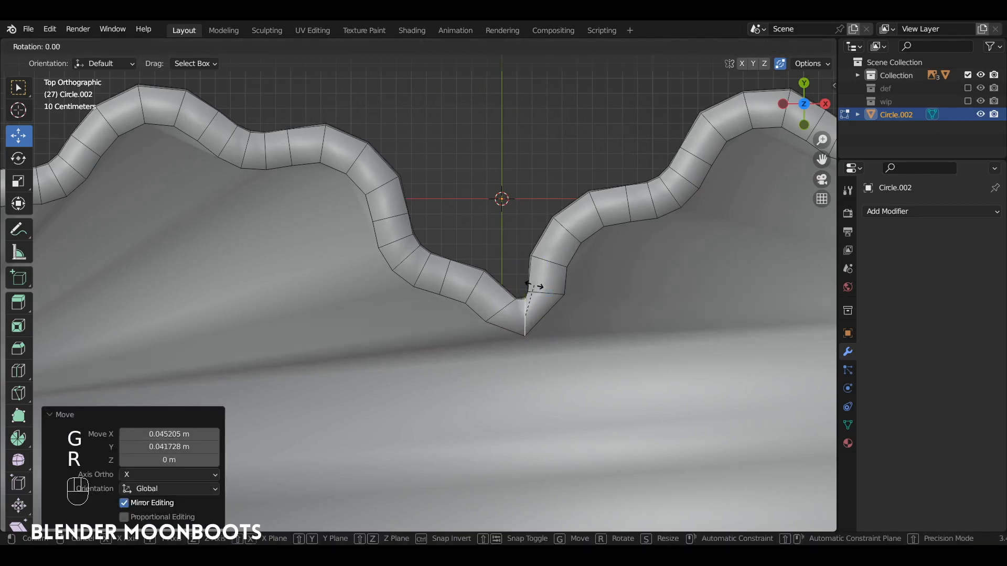
click(527, 282)
key(g)
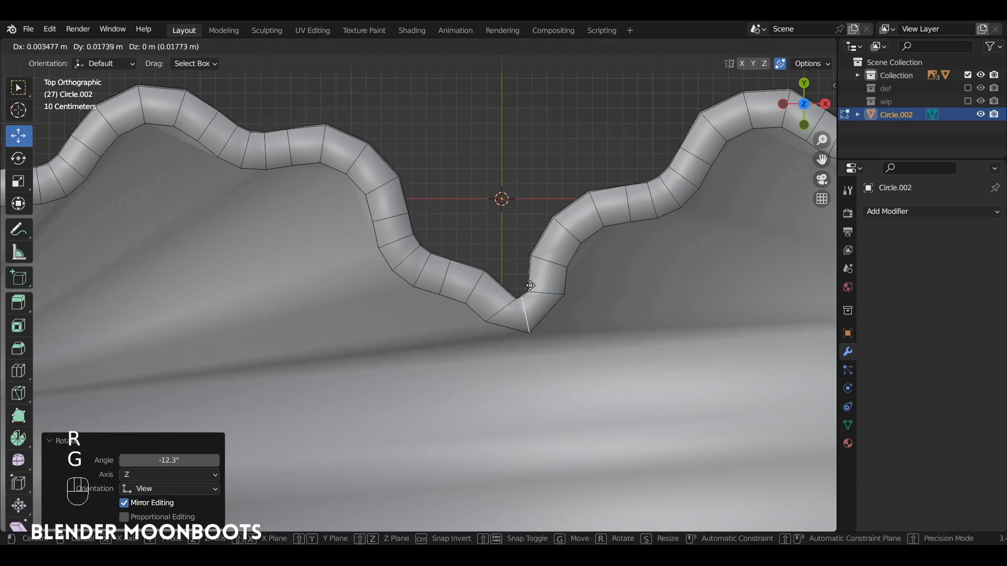
click(516, 297)
Step: Rotate the edge just left of the notch tip -29.8°, move it back along the rim, and return to Object Mode
alt+click(522, 295)
key(r)
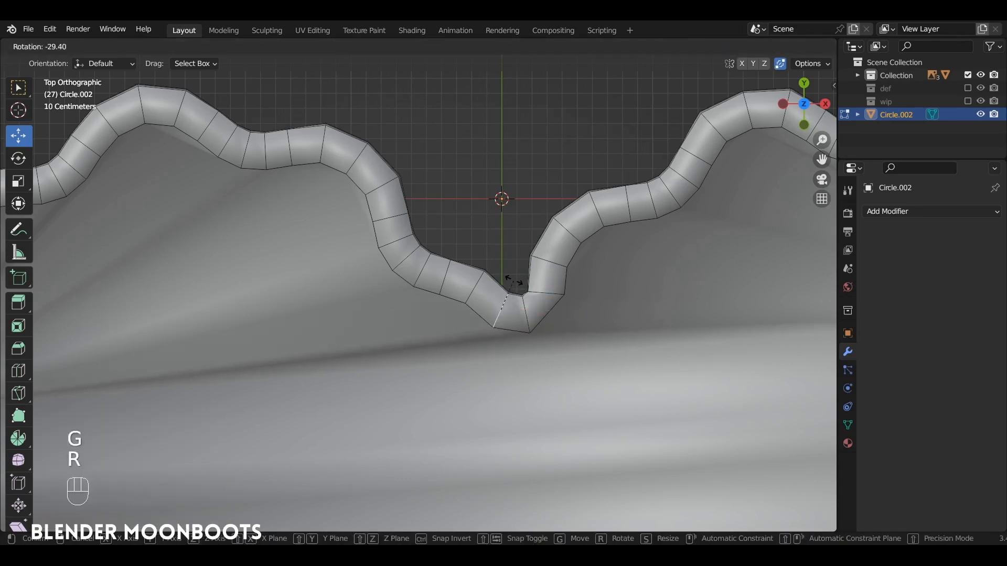
click(513, 284)
key(g)
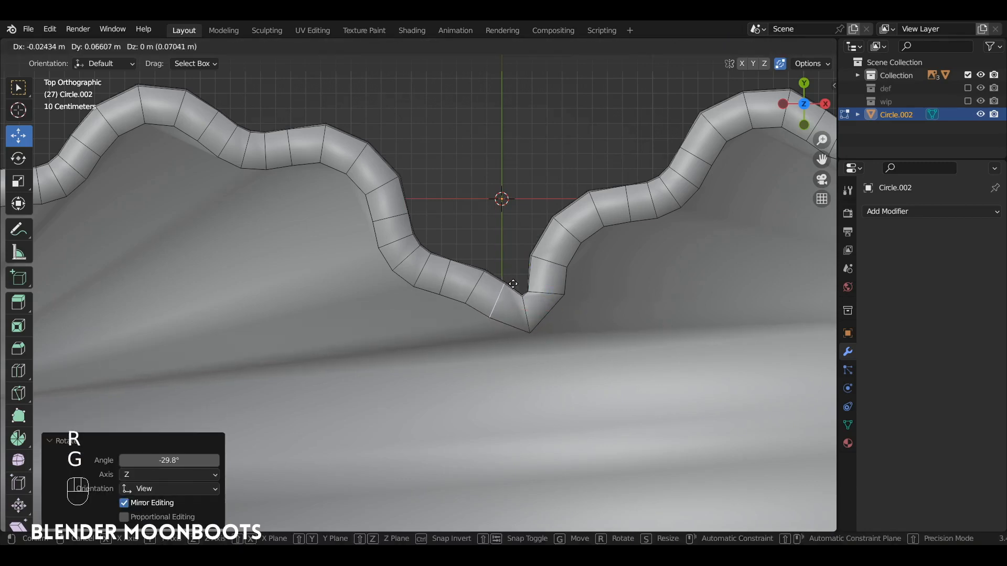
click(514, 284)
alt+drag(514, 314, 502, 368)
scroll(514, 365, down, 6)
scroll(515, 316, up, 2)
key(Tab)
Step: Enable Auto Smooth for the heart container's normals
alt+drag(515, 317, 522, 336)
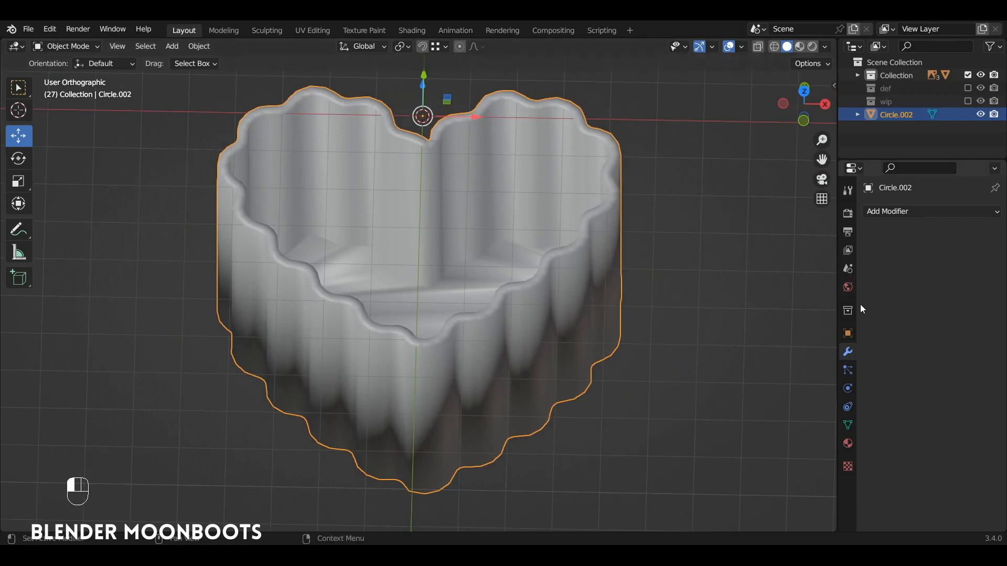
click(846, 424)
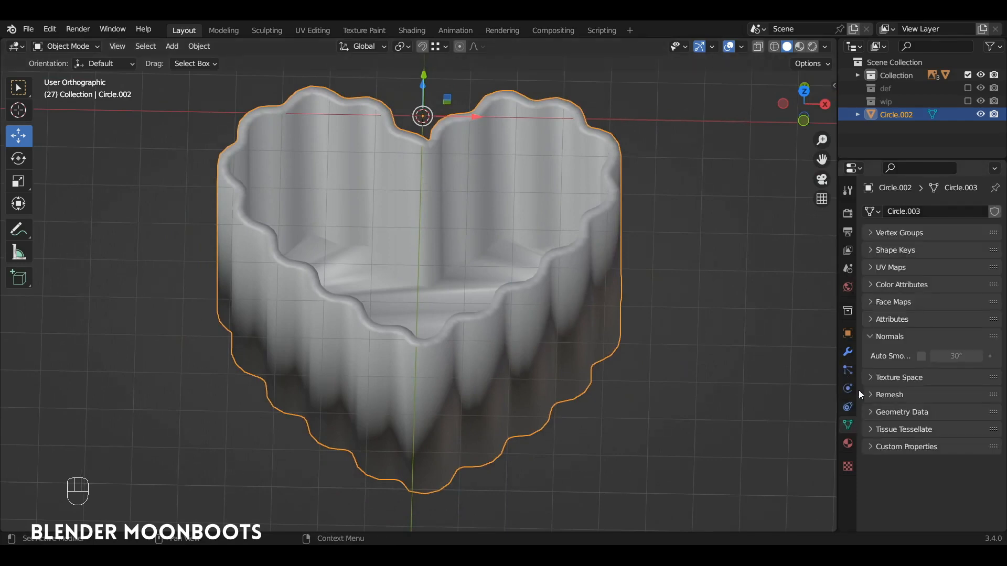
click(920, 358)
mouse_move(692, 336)
middle_down()
mouse_move(646, 331)
mouse_move(631, 302)
middle_up()
mouse_move(631, 301)
ctrl+alt+mouse_down()
mouse_move(638, 268)
mouse_move(642, 287)
ctrl+alt+mouse_up()
alt+drag(642, 288, 656, 317)
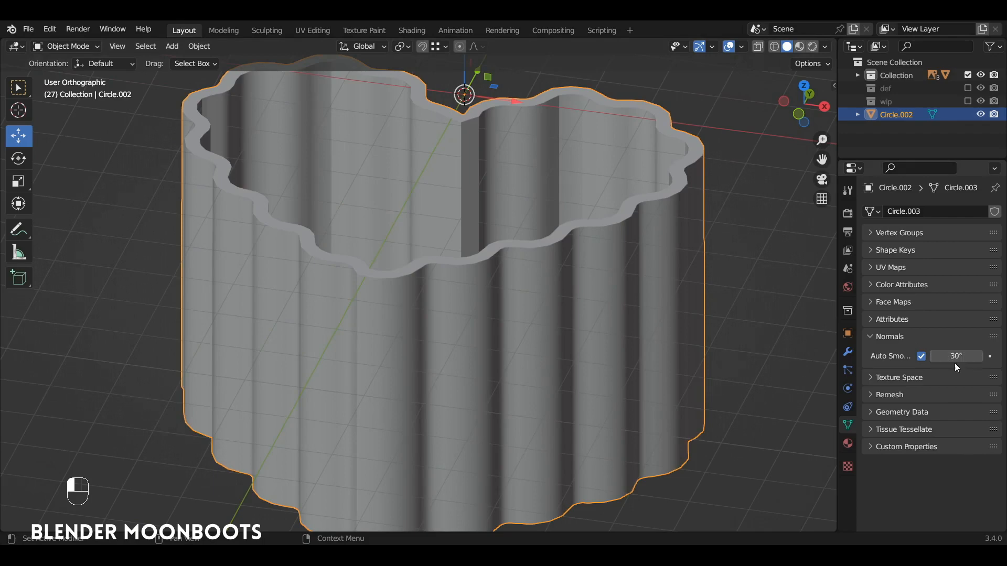
Step: Set the Auto Smooth angle to 71.8° and compare the shading with Auto Smooth off and on
drag(935, 357, 954, 357)
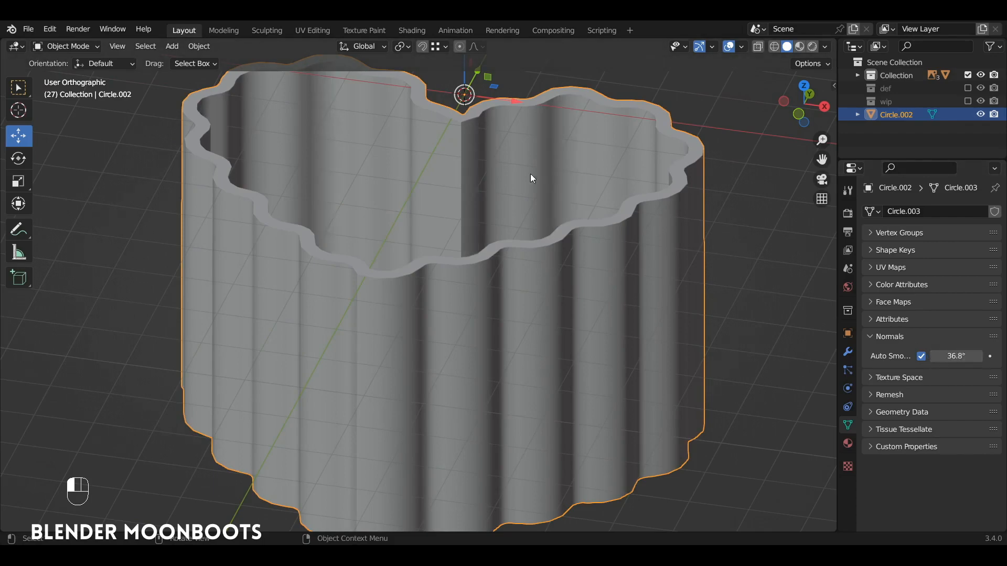
middle_drag(531, 174, 453, 176)
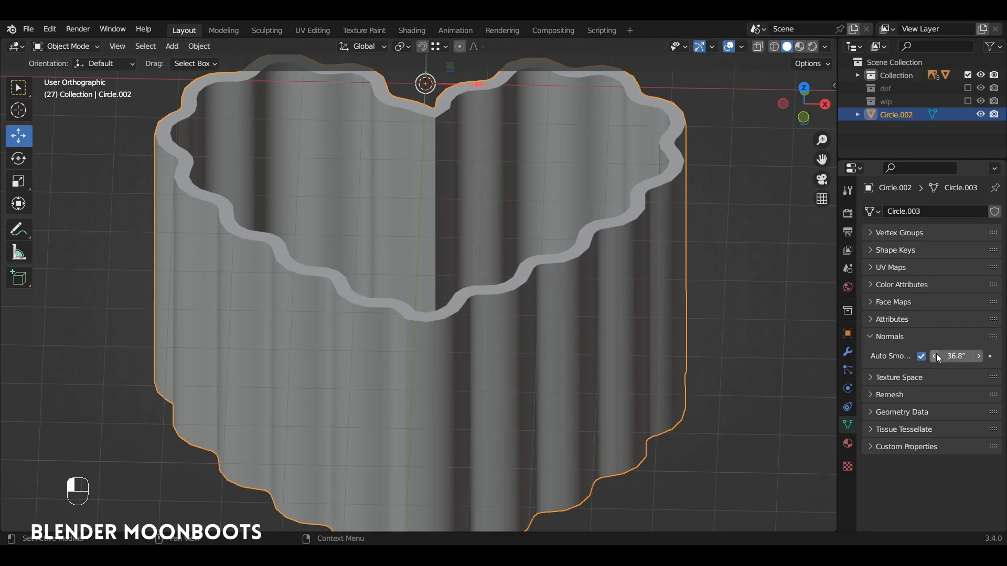
drag(937, 353, 1003, 354)
mouse_move(938, 356)
mouse_down()
mouse_move(955, 355)
mouse_move(926, 356)
mouse_move(990, 359)
mouse_up()
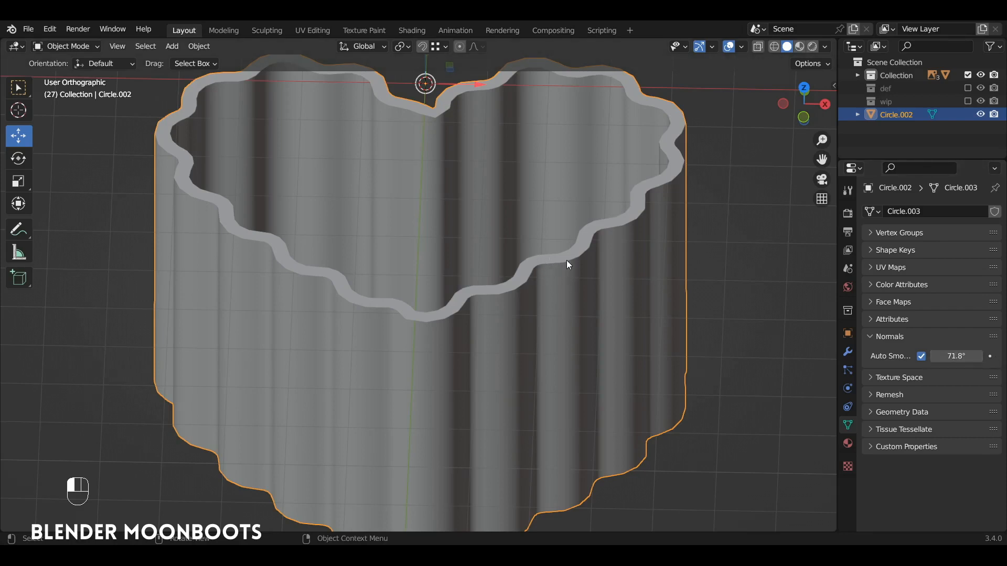
click(921, 357)
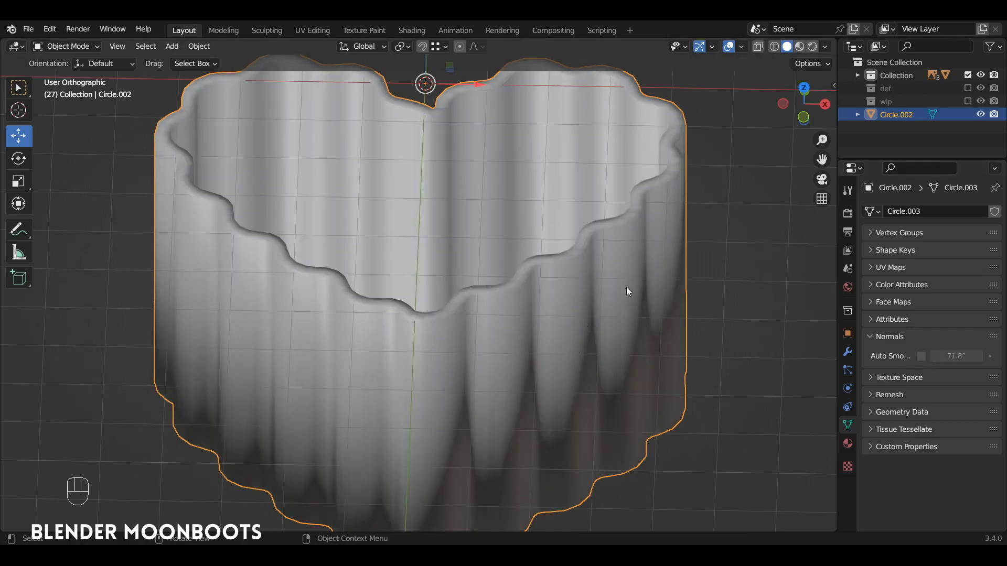
click(921, 356)
Step: Dissolve the selected edge at the heart's notch in Edit Mode
mouse_move(564, 280)
alt+mouse_down()
mouse_move(543, 278)
mouse_move(568, 306)
mouse_move(581, 344)
mouse_move(561, 322)
mouse_move(562, 284)
mouse_move(549, 337)
mouse_move(553, 273)
alt+mouse_up()
key(Tab)
key(ctrl+x)
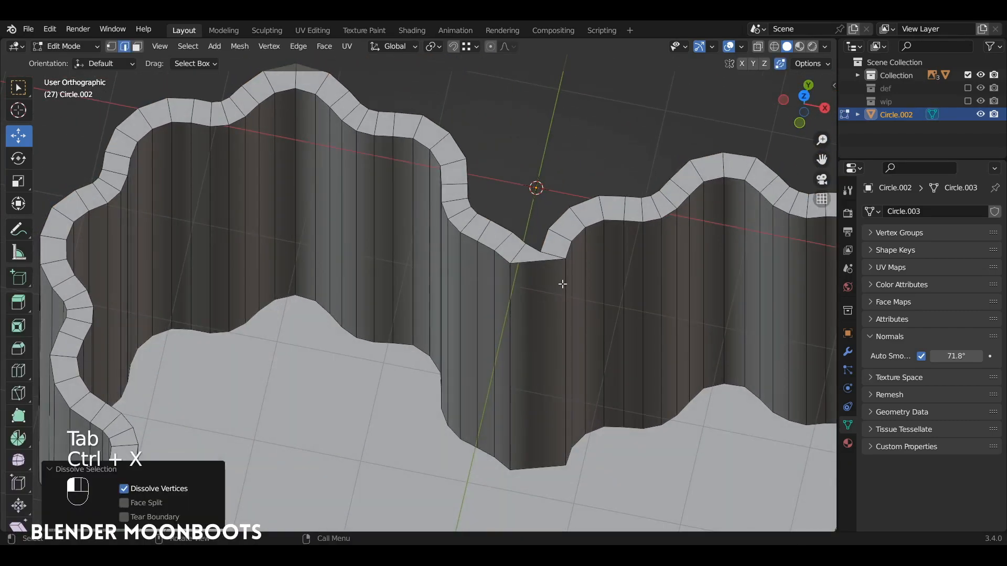
Step: In top view, rotate the edge right of the notch 47.4°, move it about -0.1 m in X, and check the shape in Object Mode
key(KP_7)
mouse_move(553, 273)
alt+shift+mouse_down()
mouse_move(555, 243)
mouse_move(501, 293)
mouse_move(561, 282)
alt+shift+mouse_up()
click(567, 340)
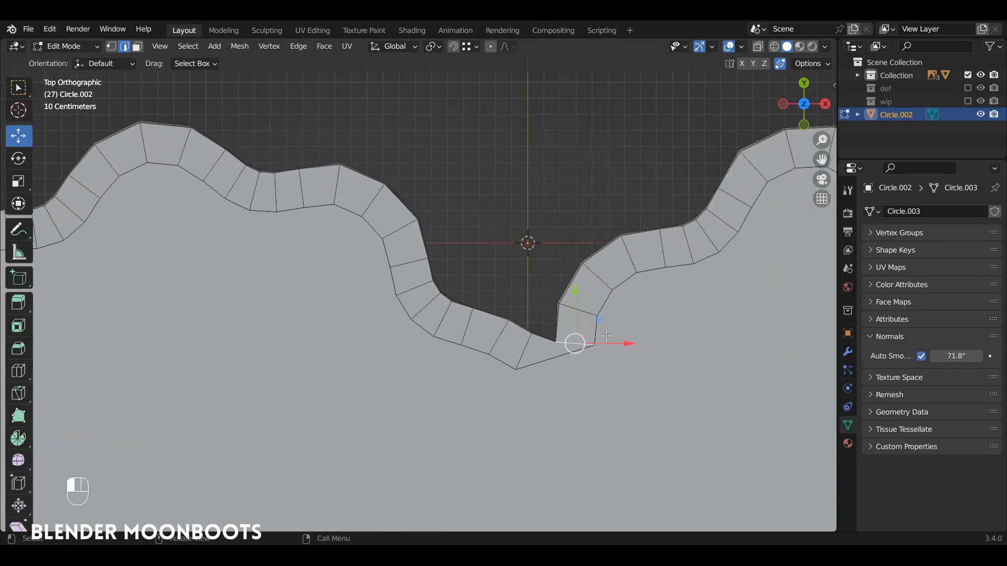
key(r)
click(599, 363)
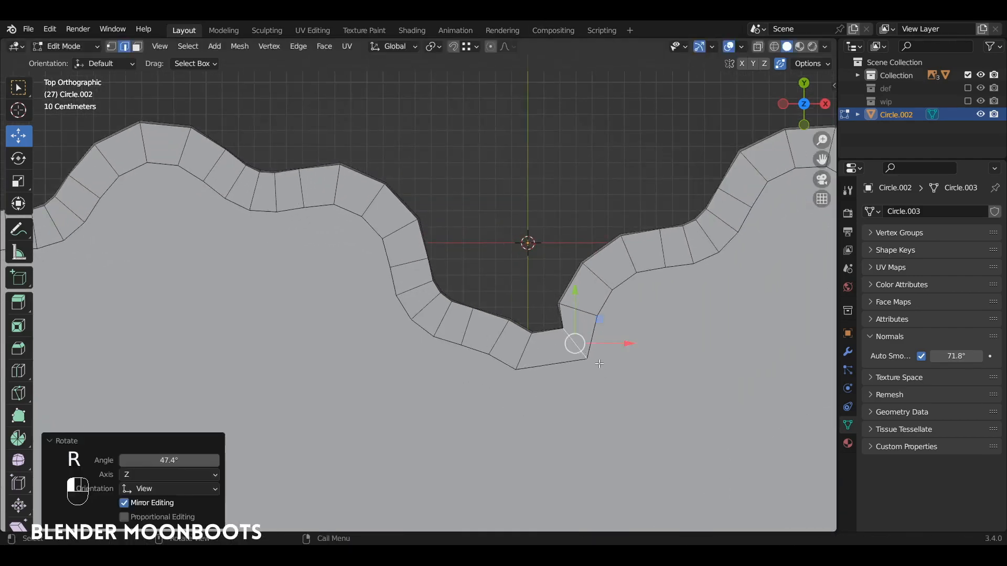
key(g)
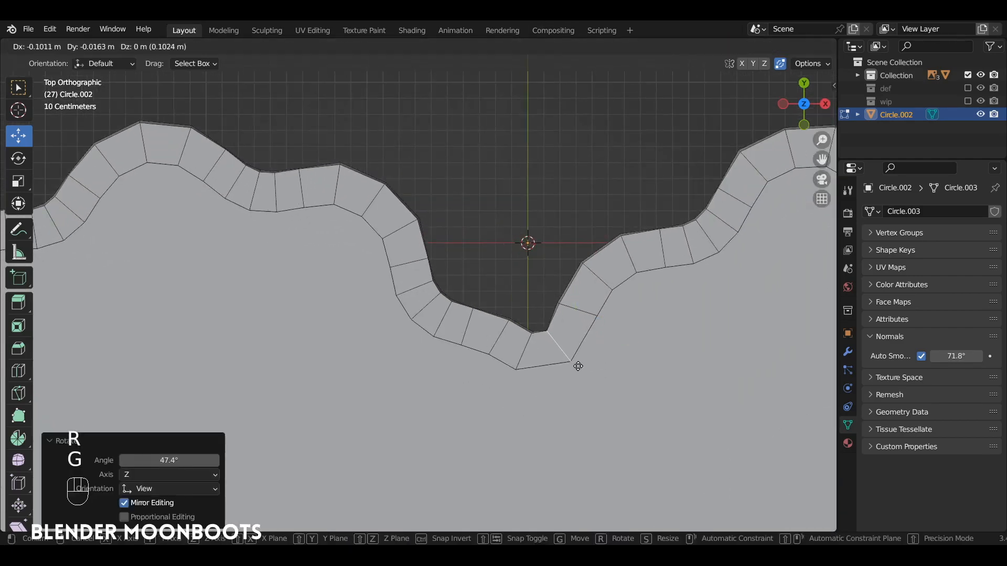
click(579, 367)
alt+drag(579, 376, 577, 310)
ctrl+alt+drag(577, 309, 576, 430)
alt+shift+drag(576, 430, 575, 452)
key(Tab)
ctrl+alt+drag(579, 283, 546, 337)
Step: Inset the container's inner floor face in Edit Mode to form an even border ring along the wall
key(Tab)
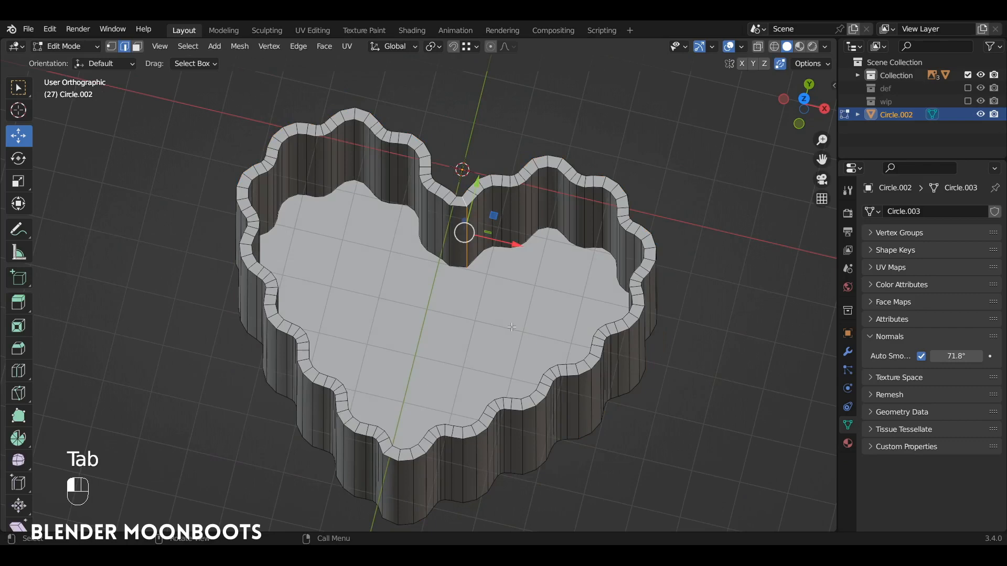
key(3)
click(487, 310)
alt+drag(487, 310, 504, 315)
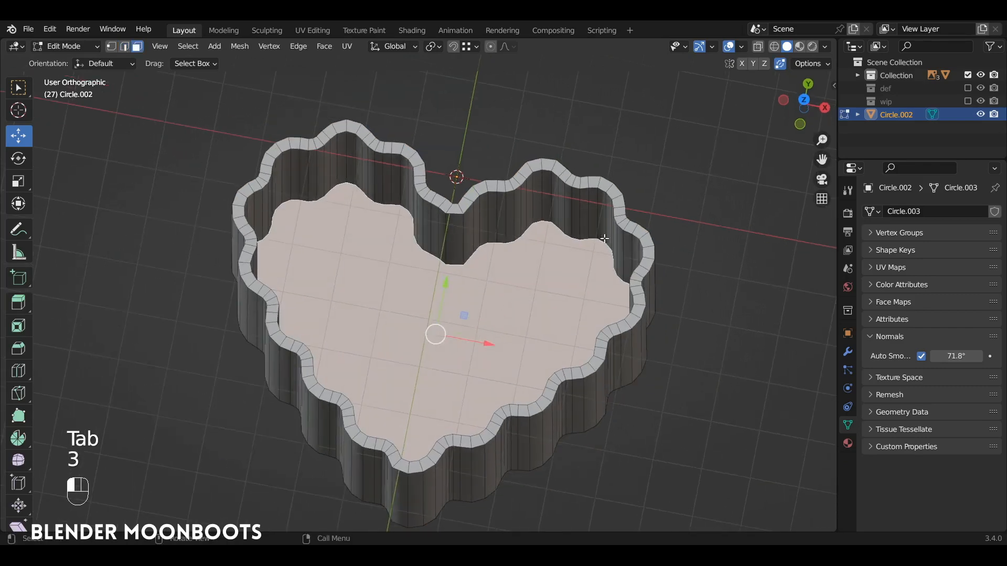
key(i)
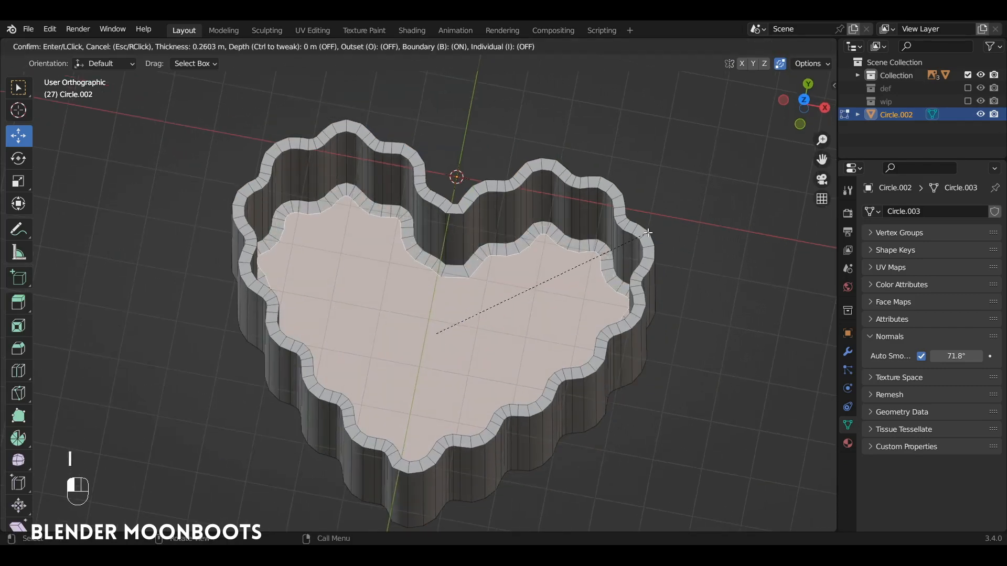
click(590, 334)
Step: Inset the outer bottom face of the container by 0.435 m
alt+drag(590, 334, 524, 285)
click(524, 285)
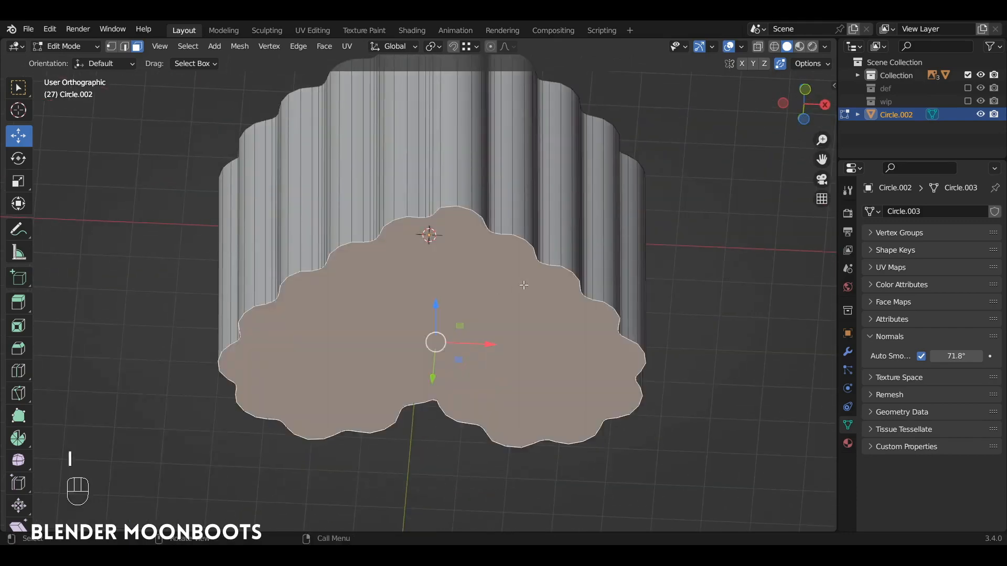
key(i)
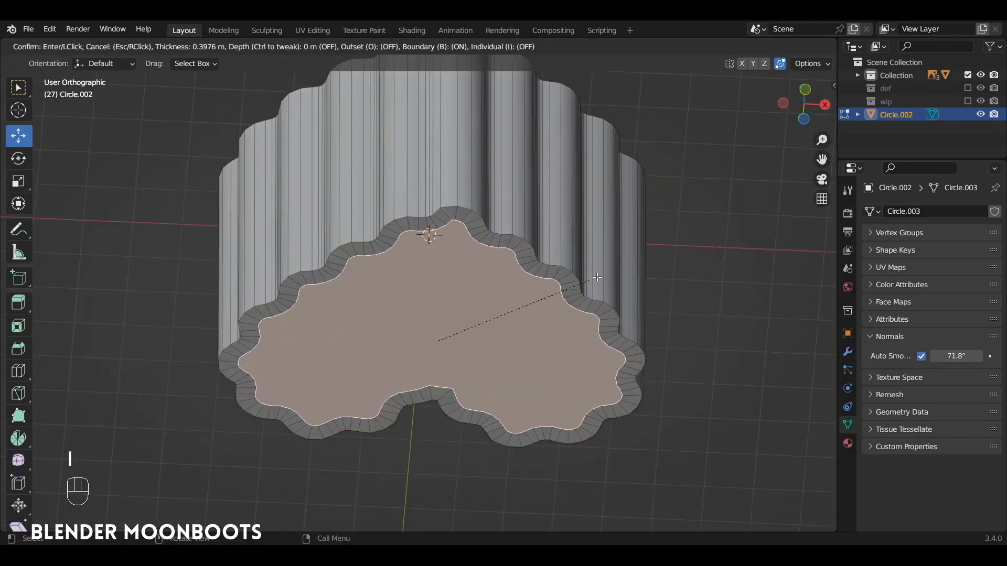
click(595, 279)
Step: Select both top rim edge loops, the loop where the inner floor meets the wall, and the outer bottom edge loop
middle_drag(595, 279, 579, 415)
alt+drag(579, 415, 579, 431)
alt+shift+drag(560, 327, 595, 387)
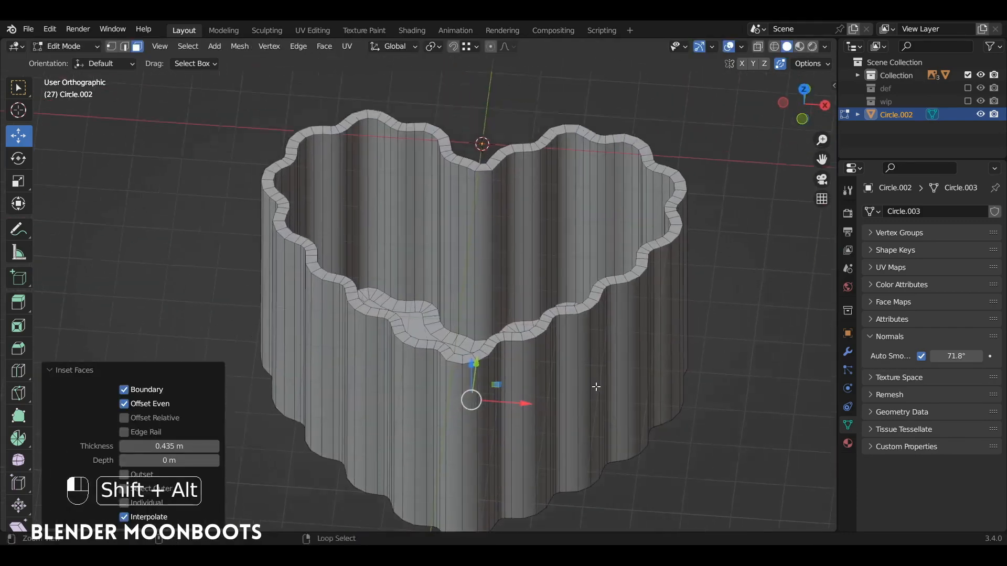
scroll(585, 272, up, 3)
scroll(574, 299, down, 2)
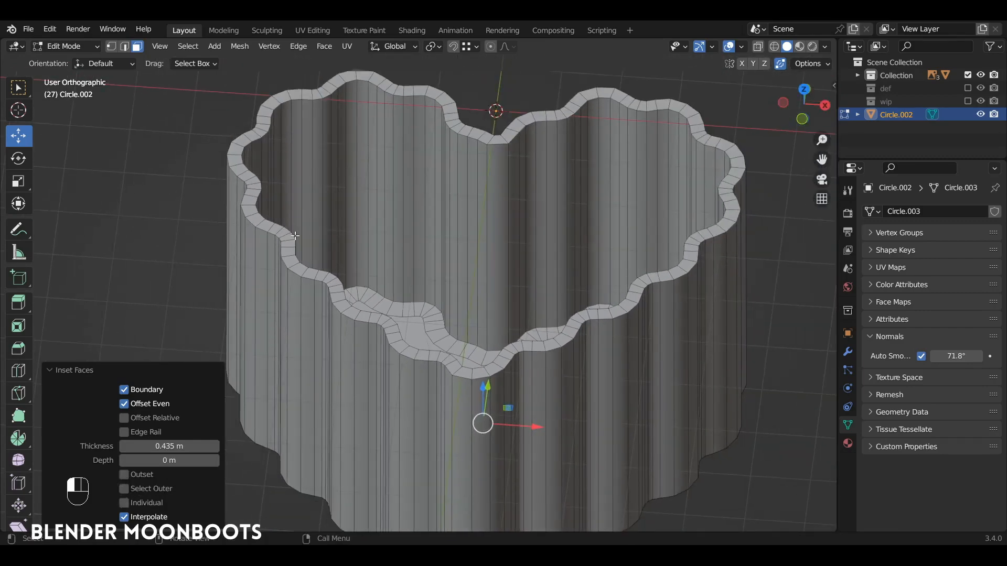
key(2)
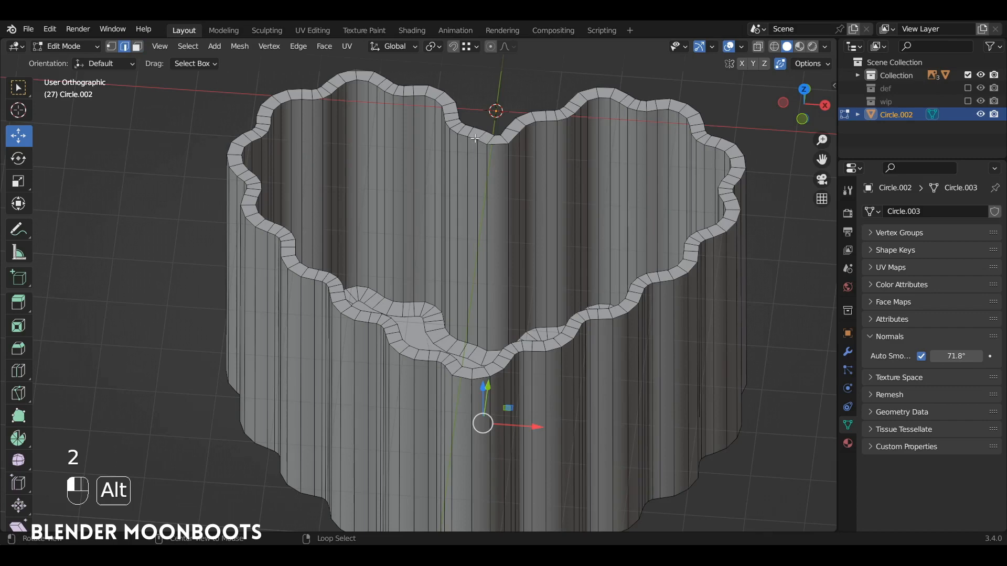
alt+click(475, 138)
alt+shift+click(478, 129)
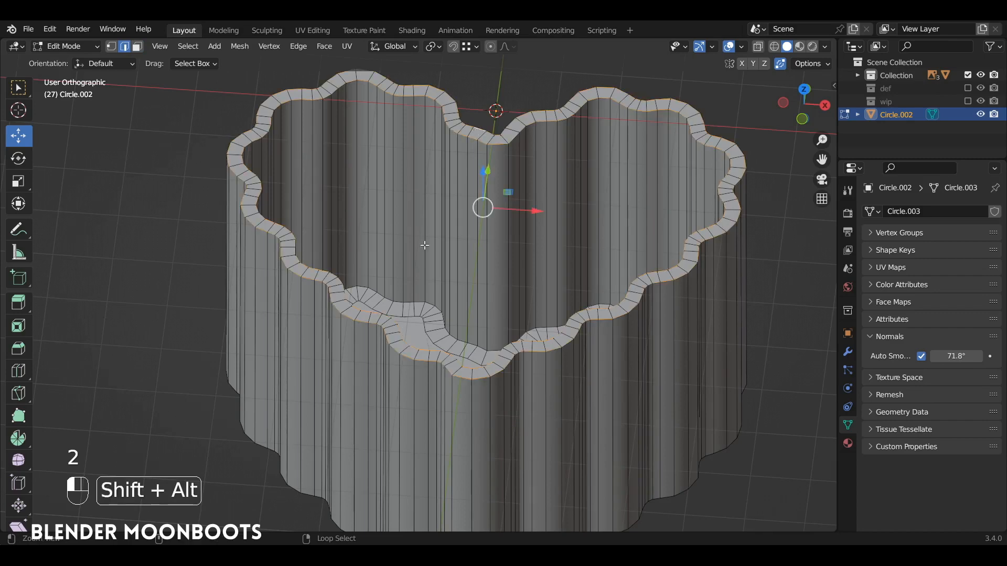
alt+shift+click(432, 303)
alt+drag(432, 303, 450, 282)
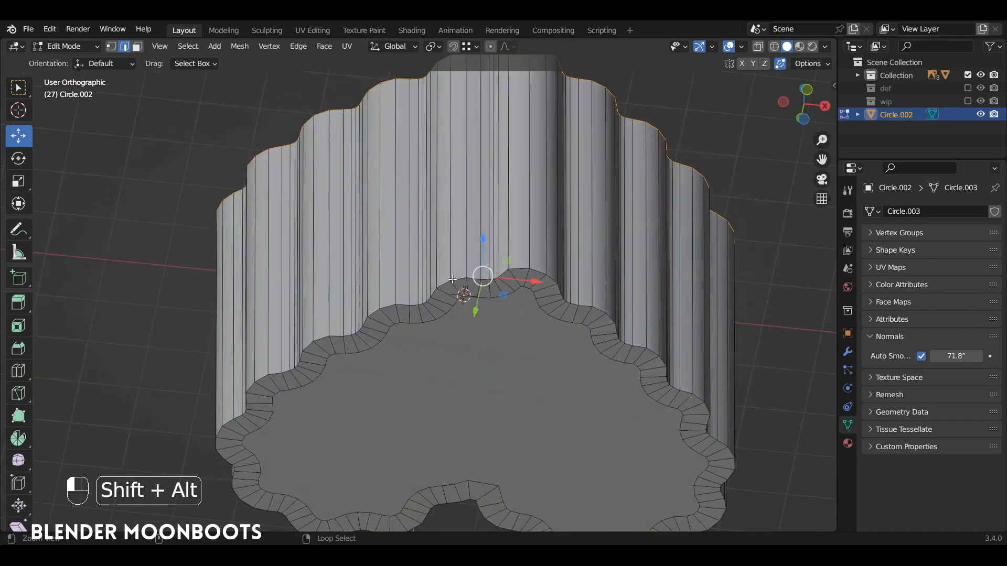
alt+shift+click(453, 280)
Step: Bevel the selected edge loops with 2 segments and a width of 0.0606 m, and check the shading in Object Mode
key(ctrl+b)
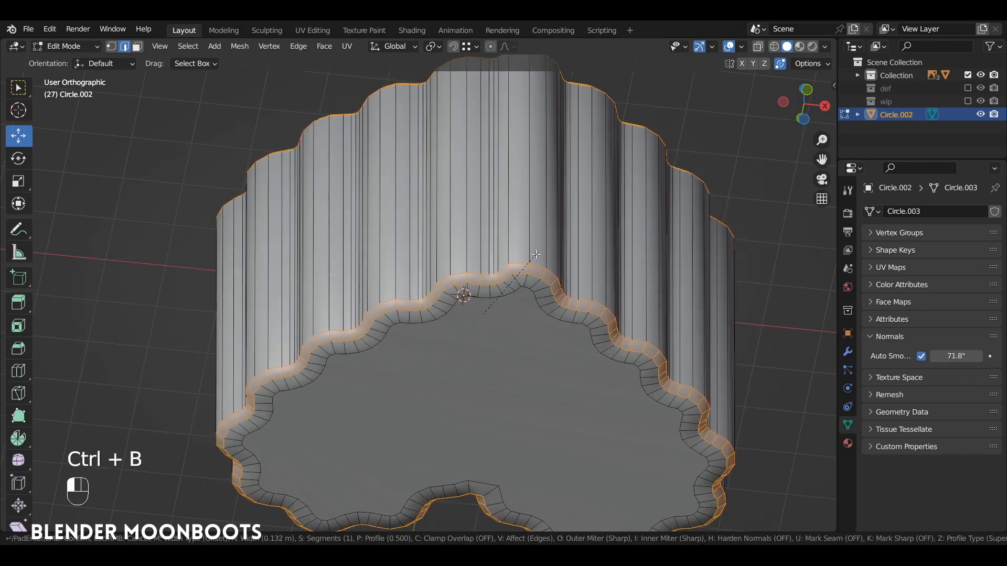
scroll(536, 254, up, 1)
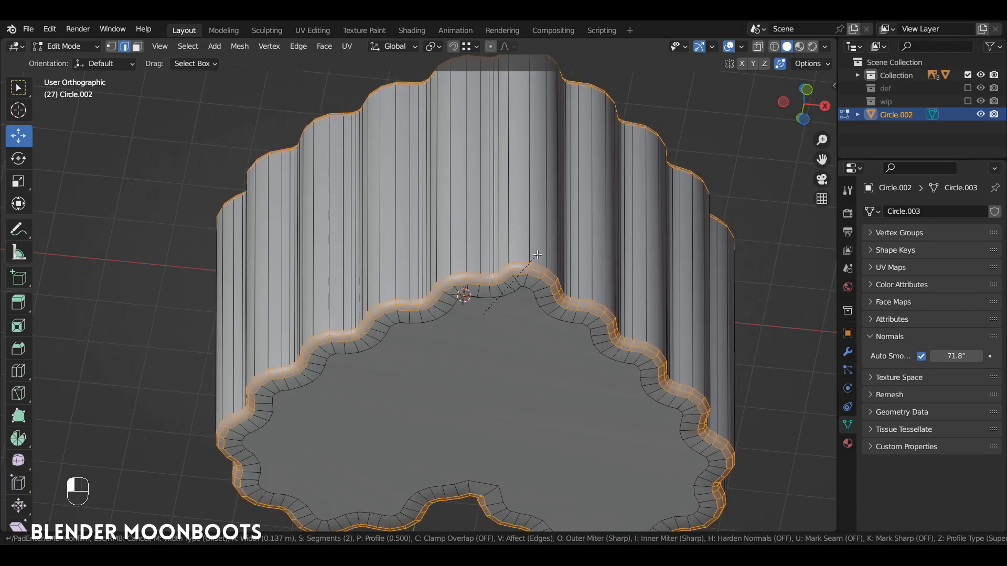
click(537, 255)
alt+drag(538, 255, 393, 341)
scroll(393, 341, down, 2)
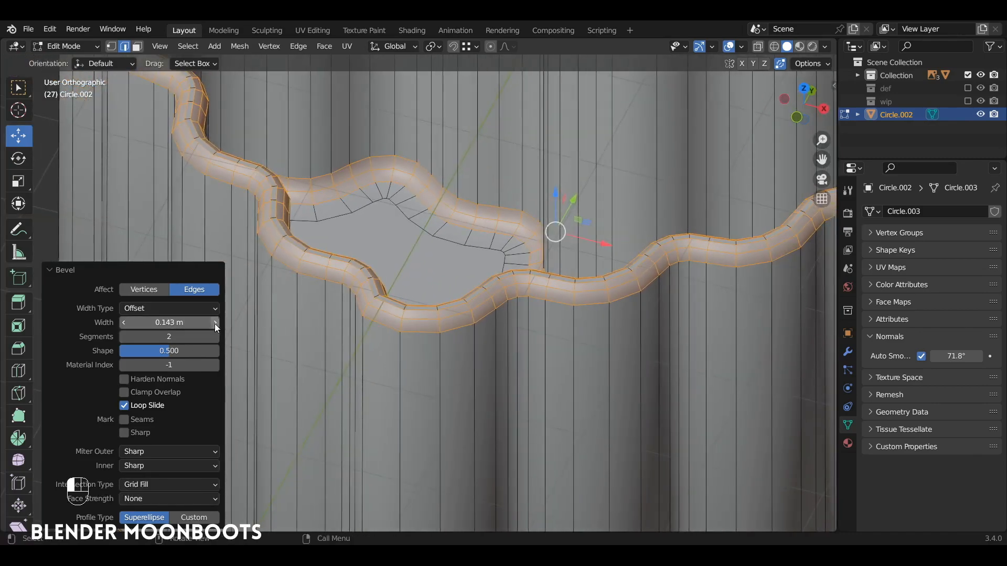
mouse_move(215, 323)
mouse_down()
mouse_move(193, 323)
mouse_move(206, 323)
mouse_up()
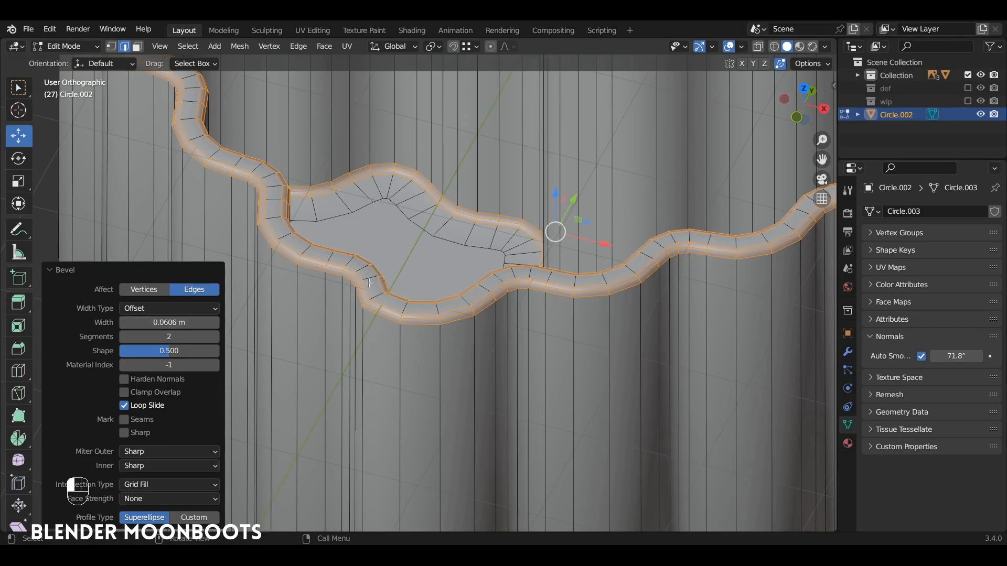
key(Tab)
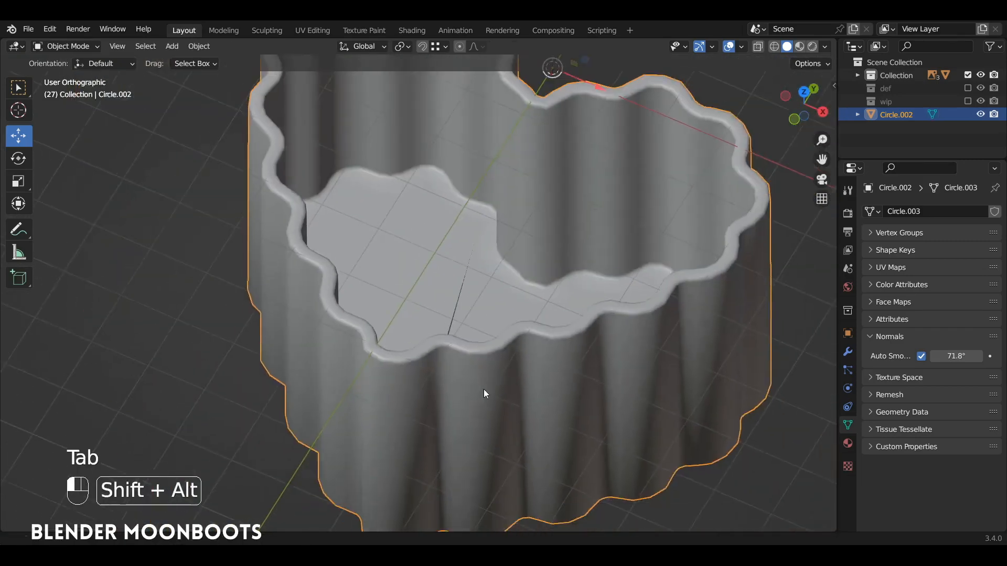
alt+drag(484, 389, 531, 383)
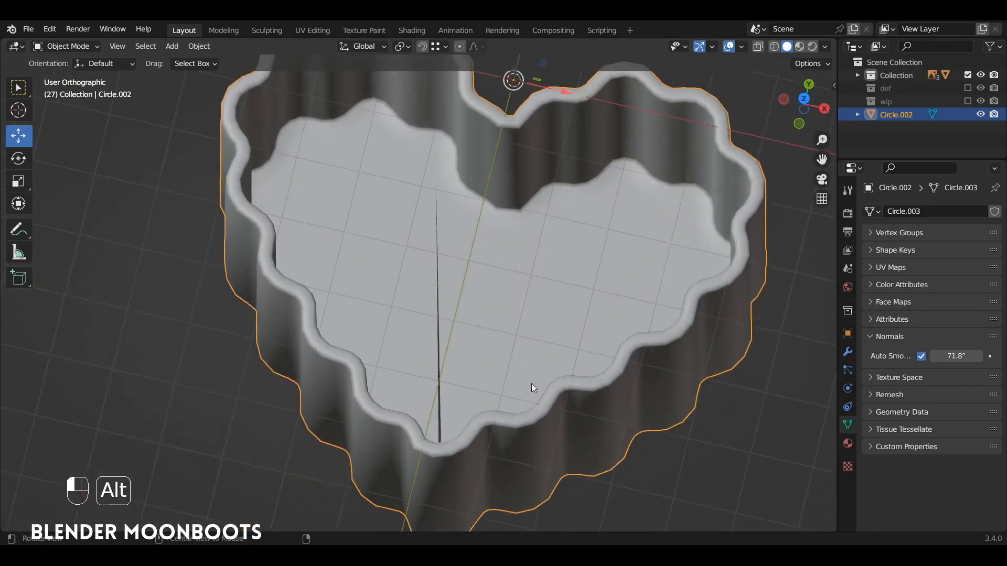
alt+drag(464, 299, 455, 227)
Step: Flatten the underside by scaling its inset face ring and centre face to 0 along Z
key(Tab)
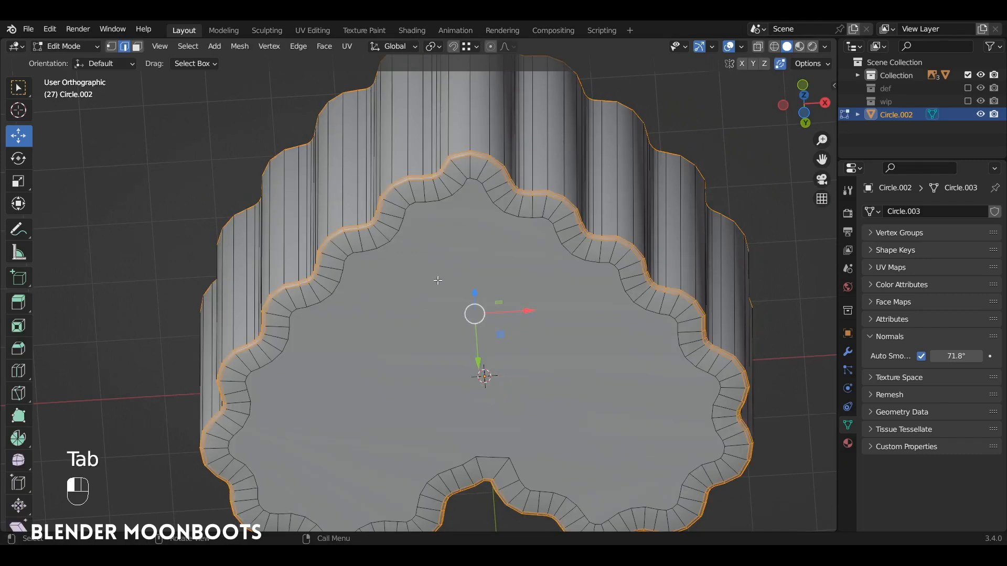
key(3)
alt+click(382, 231)
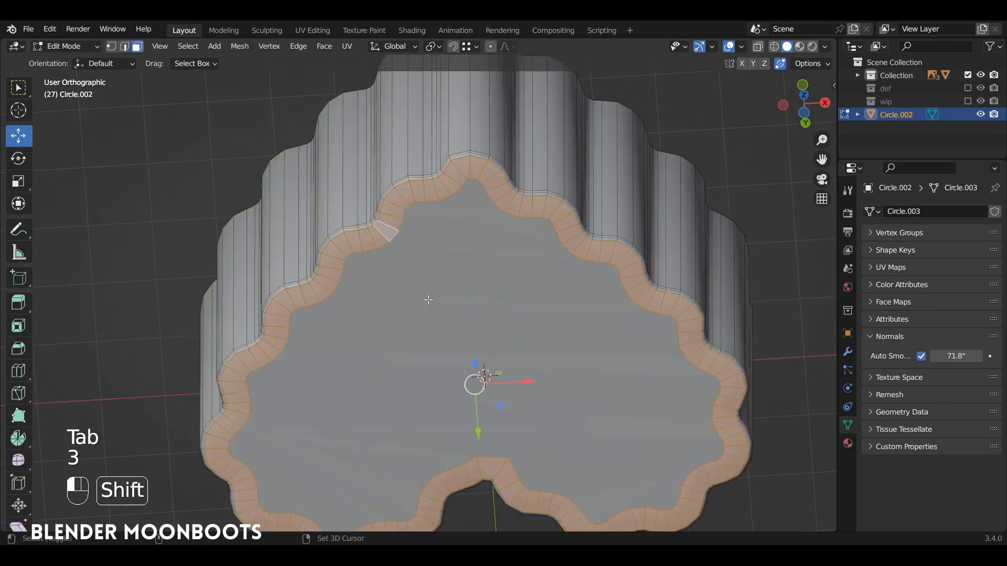
shift+click(444, 278)
key(s)
key(z)
key(0)
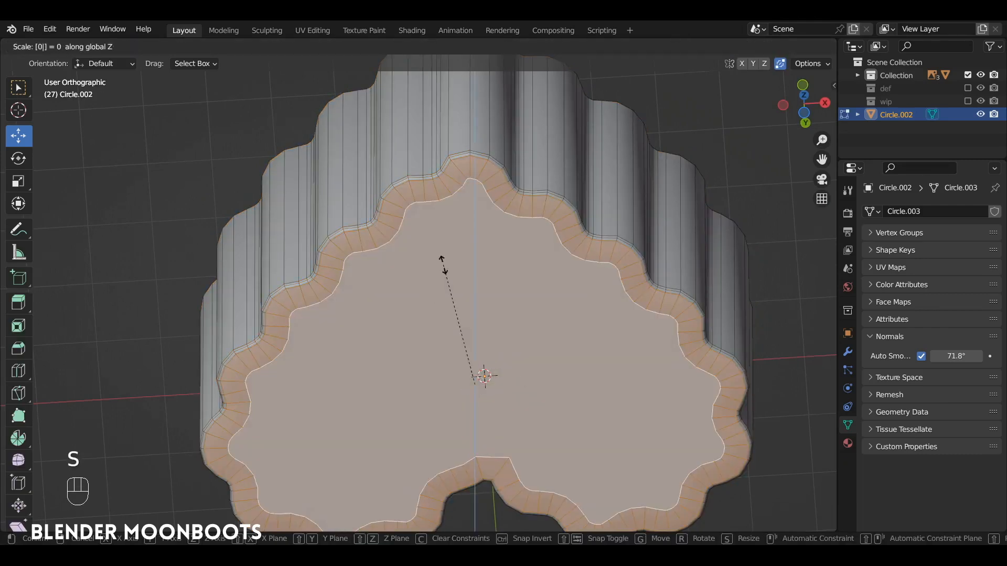
key(Return)
key(Tab)
Step: Add a loop cut around the underside's inset ring and slide it close to the outer bevel
alt+drag(529, 278, 541, 232)
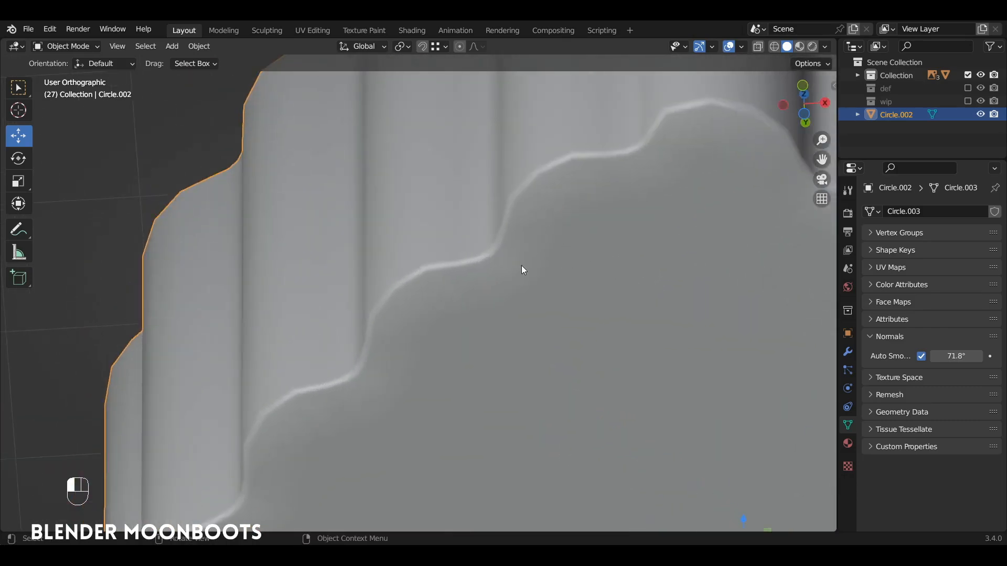
key(Tab)
key(ctrl+r)
click(499, 277)
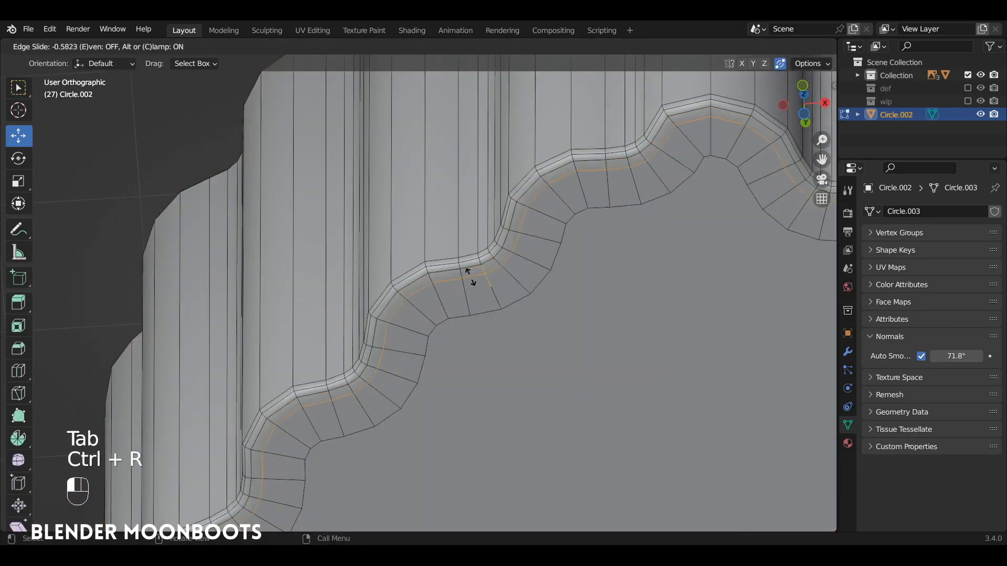
click(468, 276)
key(Tab)
Step: Vertex-slide the crossing inner-floor vertex at the heart's pointed tip by a factor of 0.592
alt+drag(502, 292, 549, 402)
key(Tab)
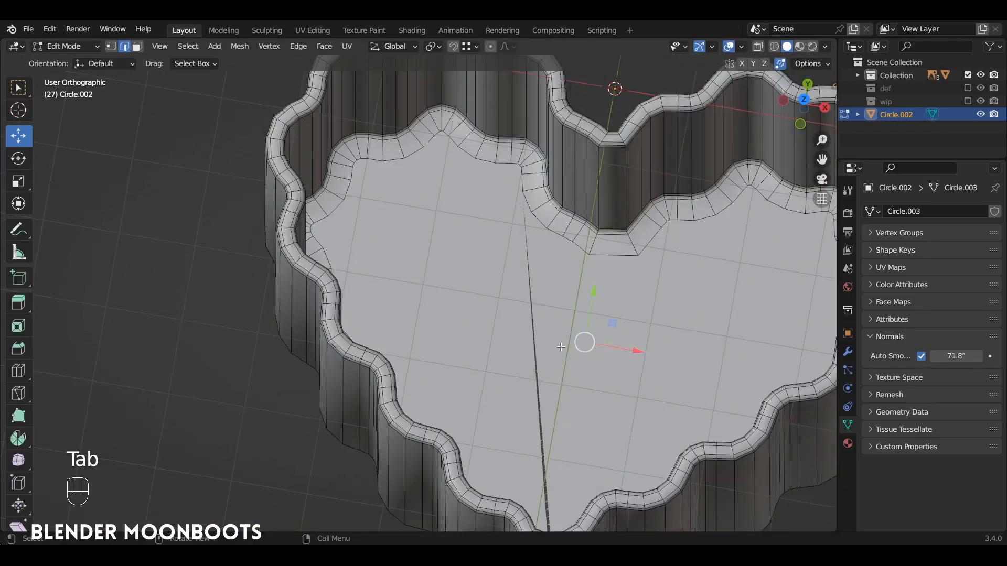
alt+drag(566, 342, 454, 338)
alt+shift+drag(315, 341, 407, 316)
ctrl+alt+drag(407, 317, 442, 247)
ctrl+alt+drag(443, 247, 423, 226)
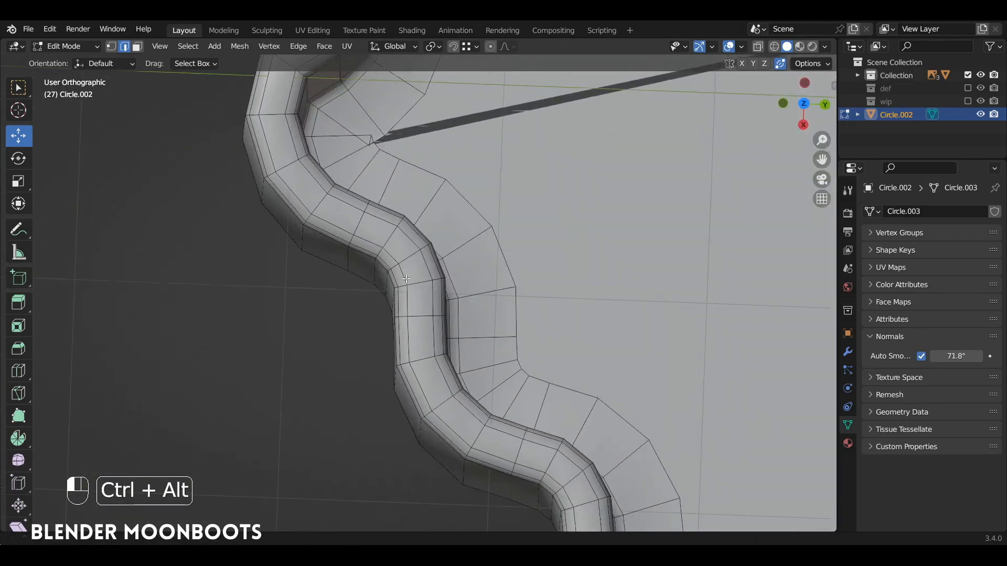
ctrl+alt+drag(404, 123, 403, 94)
alt+shift+drag(404, 93, 356, 365)
key(1)
click(355, 366)
key(g)
key(g)
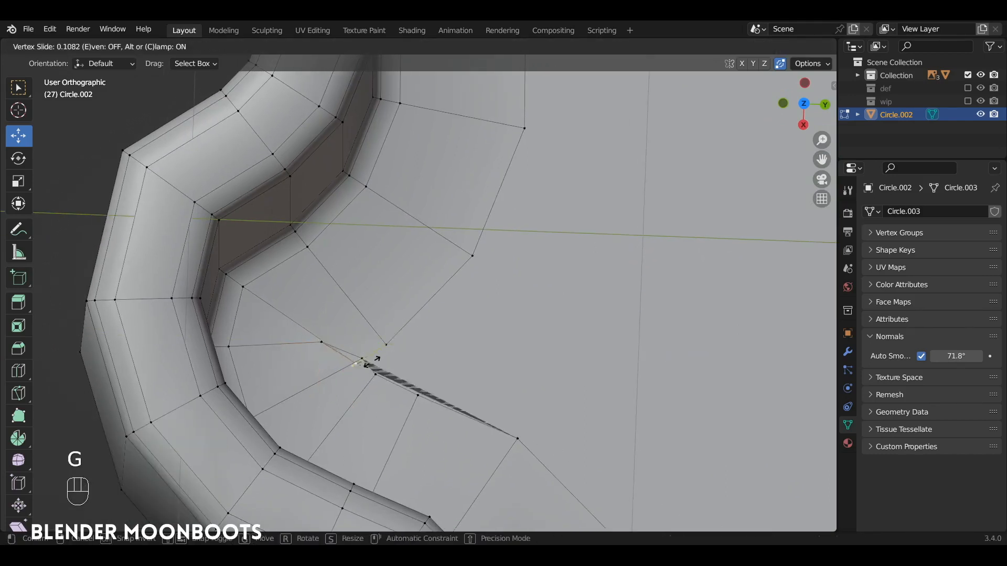
click(386, 348)
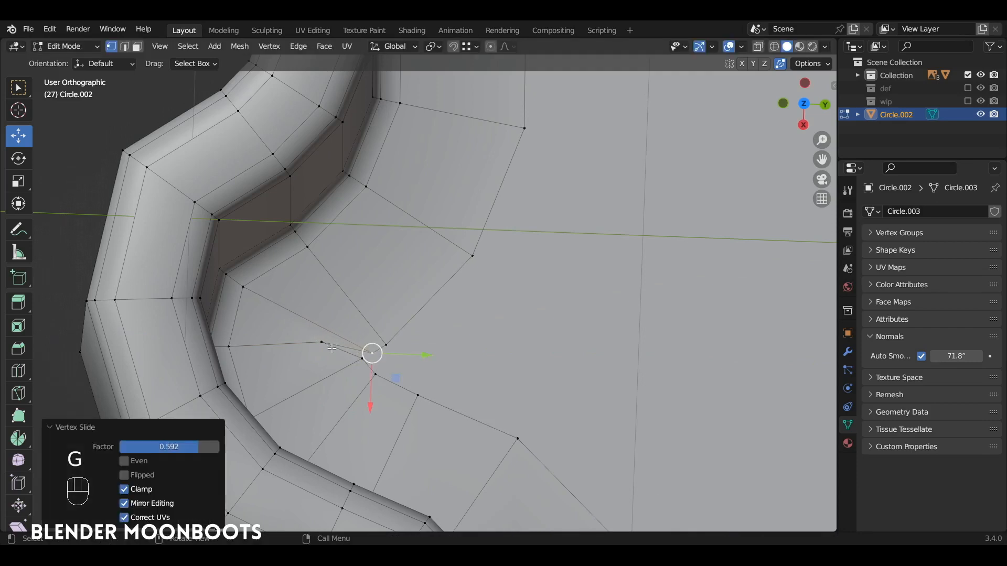
Step: Vertex-slide the remaining overlapping floor vertices at the pointed tip to untangle the inset, the last by a factor of 0.772
key(g)
key(g)
click(370, 361)
key(g)
key(g)
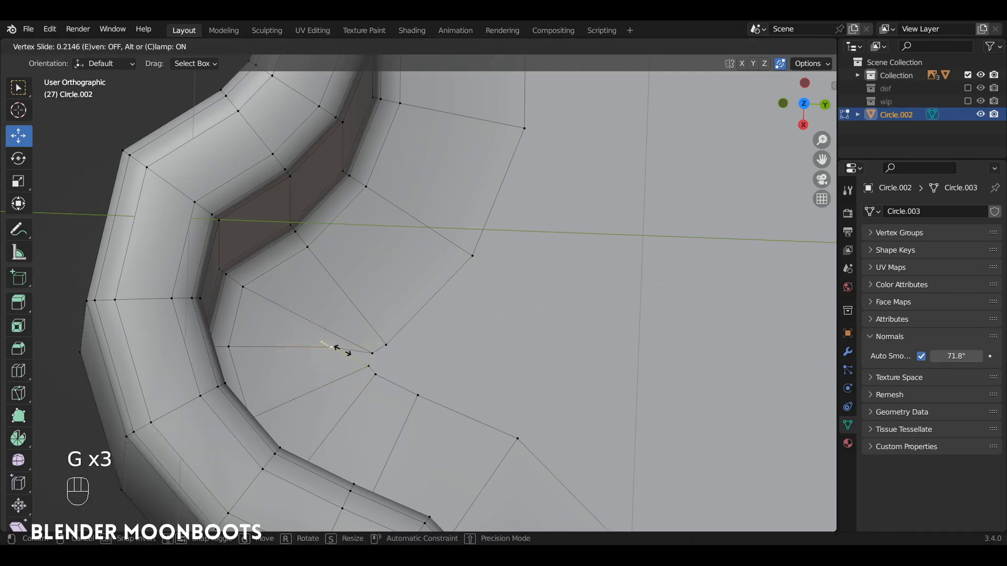
click(367, 361)
scroll(367, 362, down, 6)
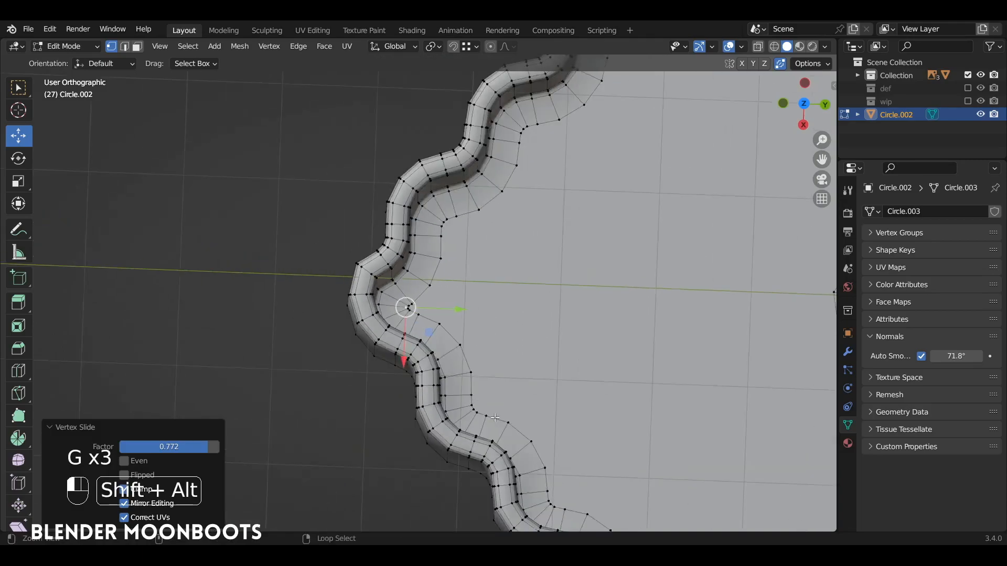
Step: Check the container's shading in Object Mode and add a Subdivision Surface modifier to it
middle_drag(407, 310, 531, 331)
alt+drag(531, 331, 486, 379)
ctrl+alt+drag(486, 380, 374, 345)
key(Tab)
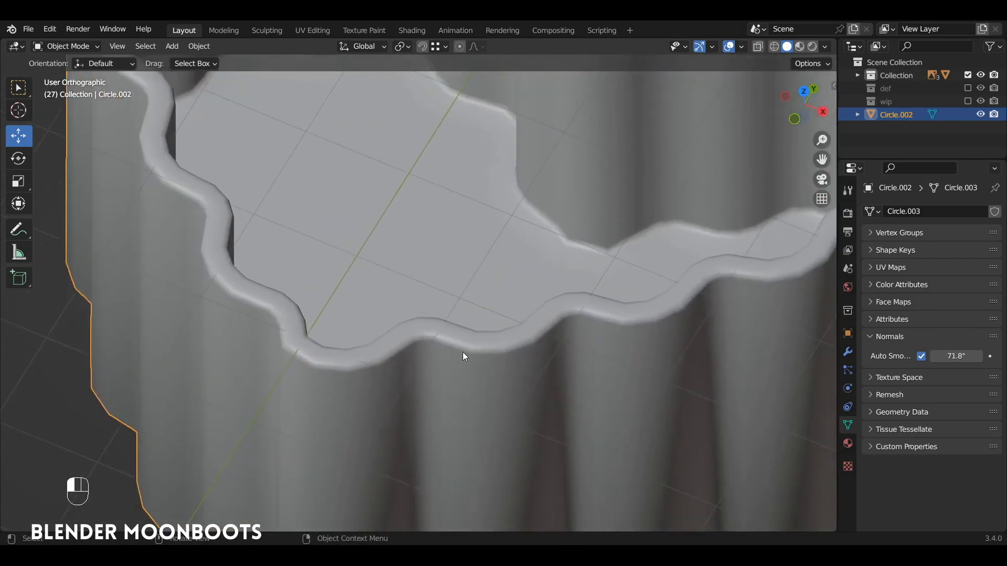
ctrl+alt+drag(556, 313, 562, 368)
click(850, 349)
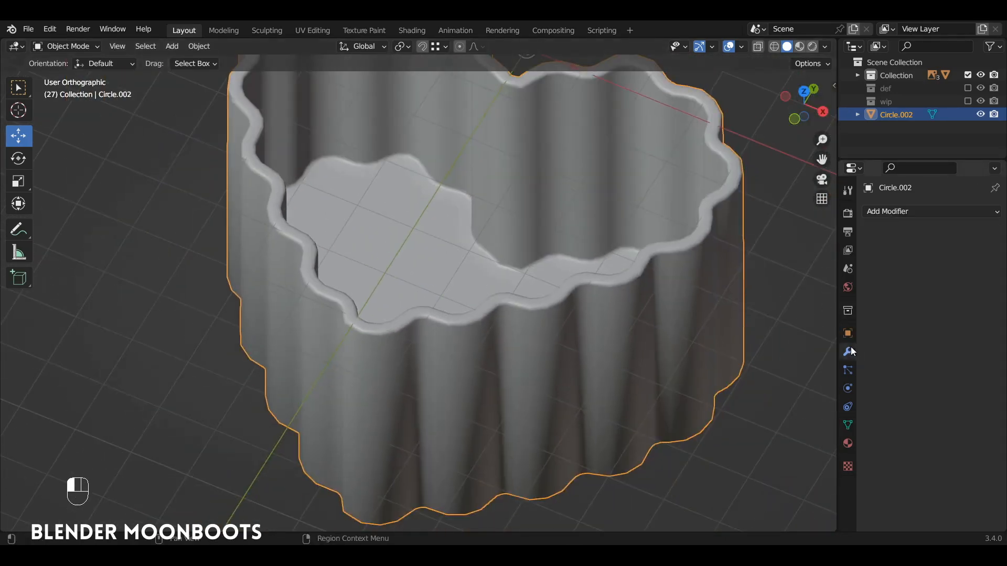
alt+drag(818, 331, 699, 291)
click(876, 209)
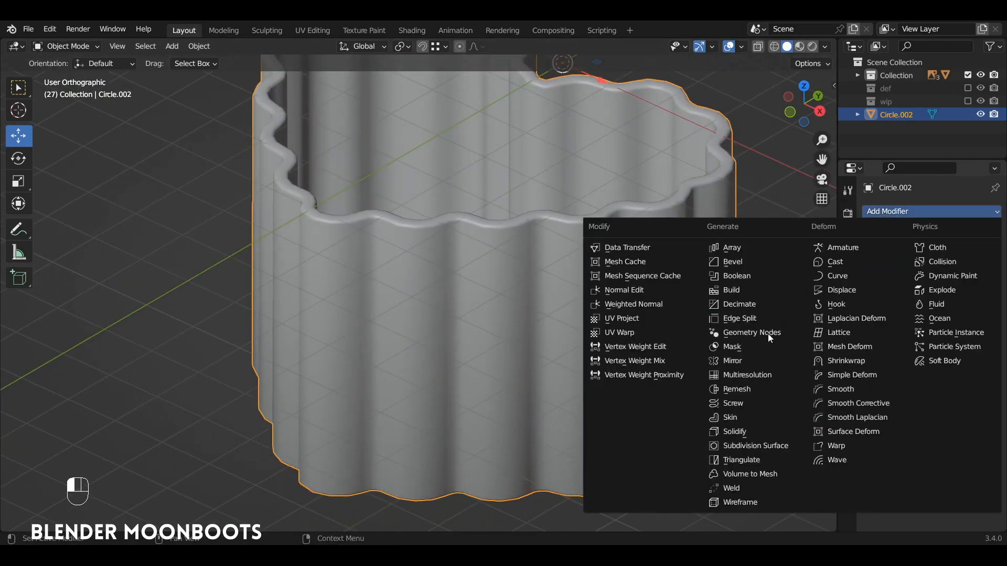
click(752, 447)
Step: Show the subdivision in the viewport in Edit Mode and slide the inner floor's inset edge loop toward the wall by a factor of 0.822
mouse_move(751, 444)
alt+mouse_down()
mouse_move(718, 323)
mouse_move(723, 242)
mouse_move(761, 260)
mouse_move(766, 464)
mouse_move(709, 364)
mouse_move(726, 366)
mouse_move(670, 351)
mouse_move(683, 315)
mouse_move(487, 378)
mouse_move(605, 293)
mouse_move(637, 313)
mouse_move(560, 261)
mouse_move(614, 318)
mouse_move(619, 378)
mouse_move(690, 271)
alt+mouse_up()
key(Tab)
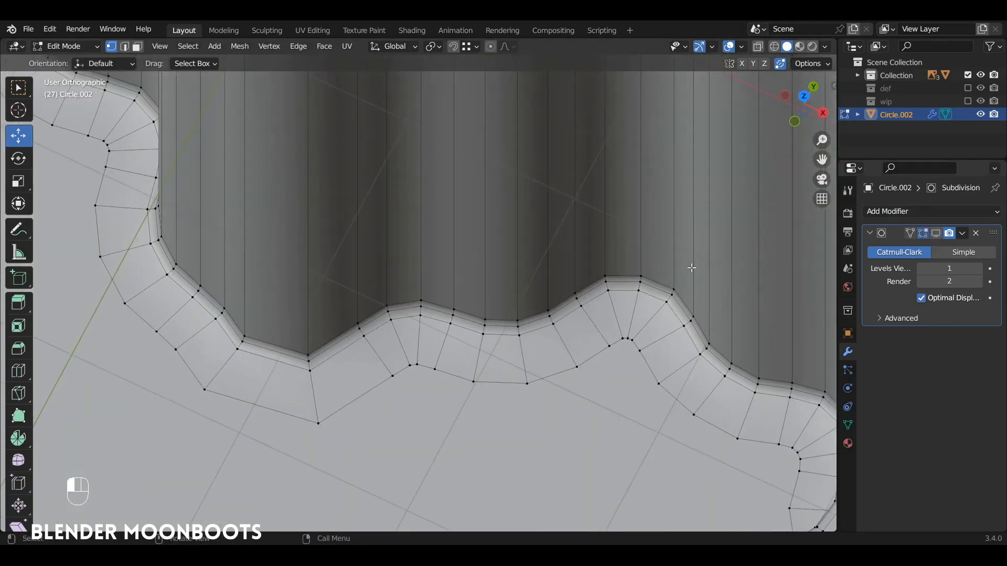
click(936, 234)
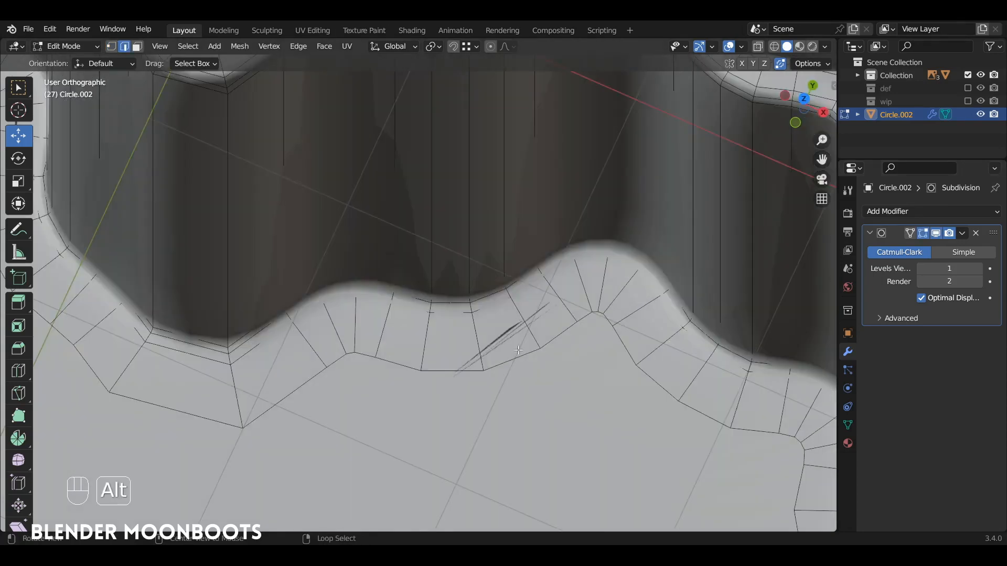
alt+click(517, 361)
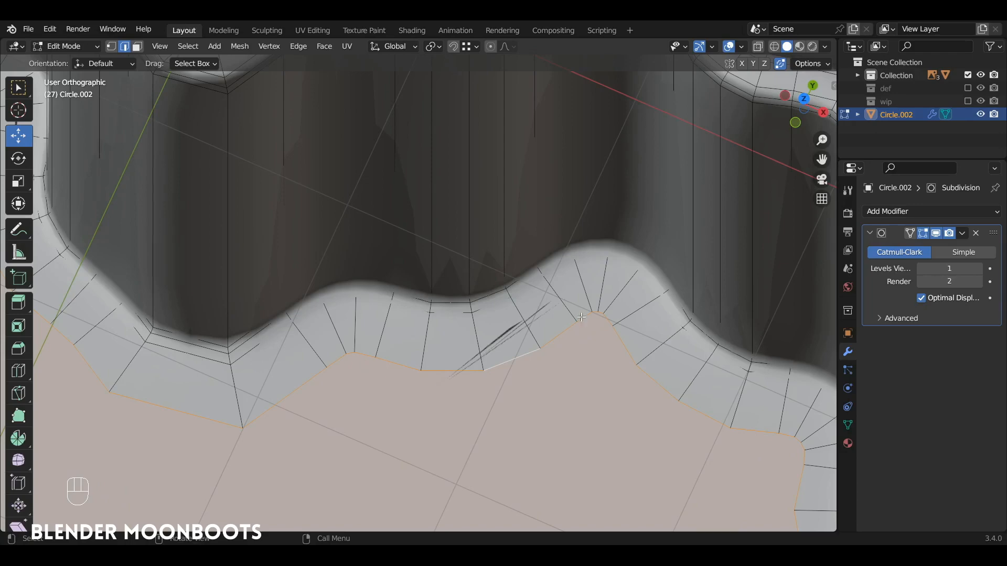
key(g)
key(g)
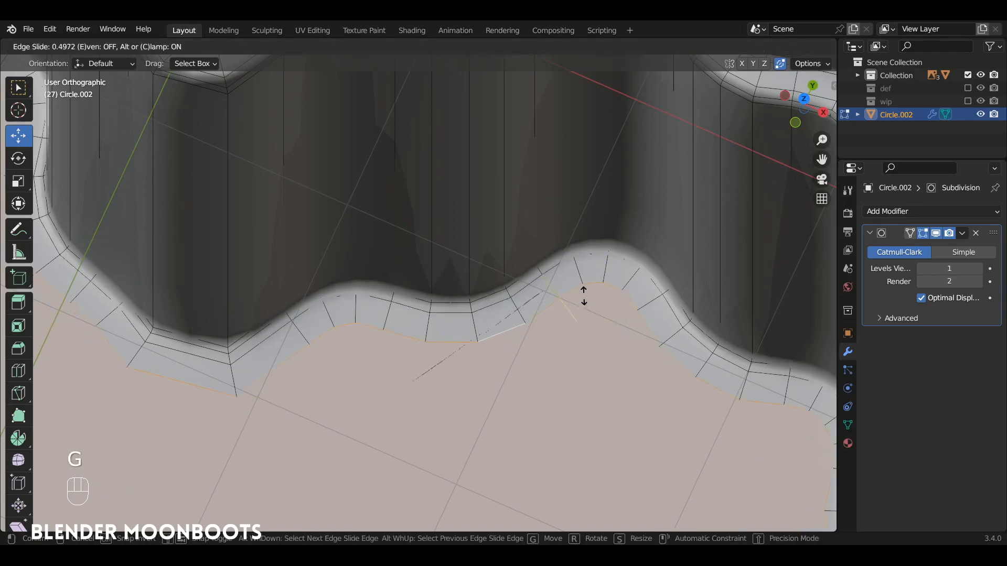
click(592, 286)
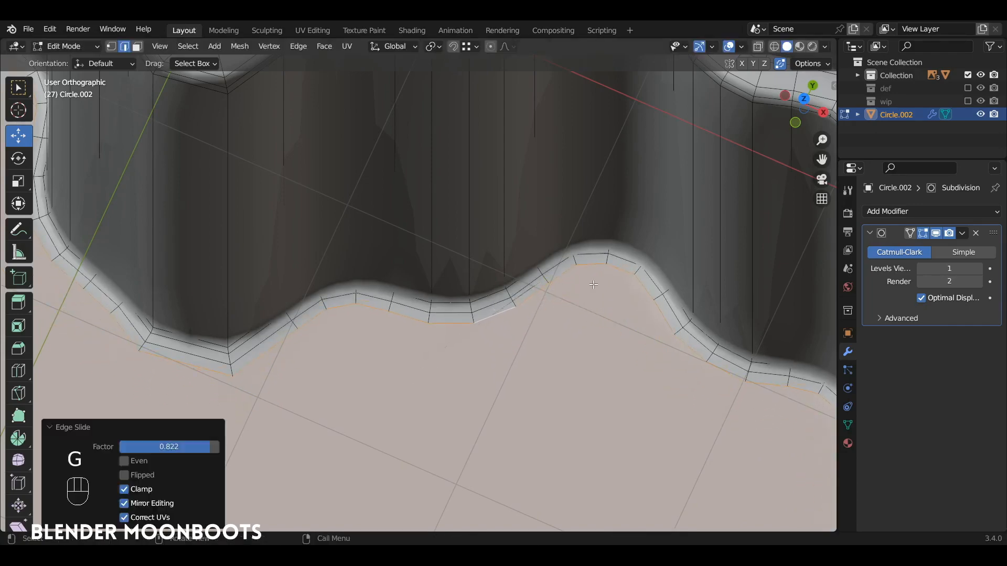
Step: Inspect the heart-shaped container's inner floor edge and walls from several angles and return to Object Mode
ctrl+alt+drag(592, 286, 592, 367)
alt+shift+drag(411, 400, 697, 341)
key(Tab)
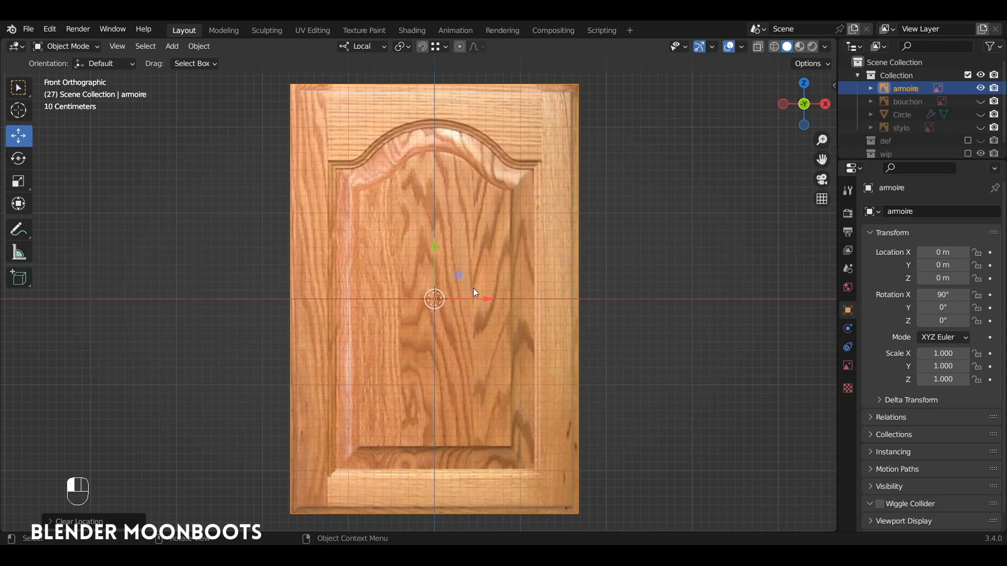
Step: Set the armoire reference image's opacity to 0.300
click(499, 271)
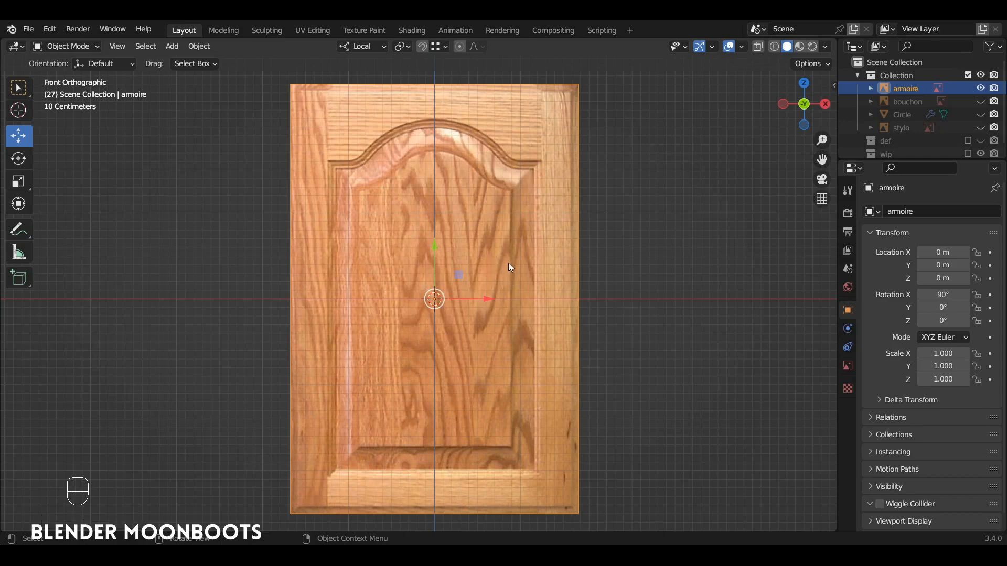
click(848, 366)
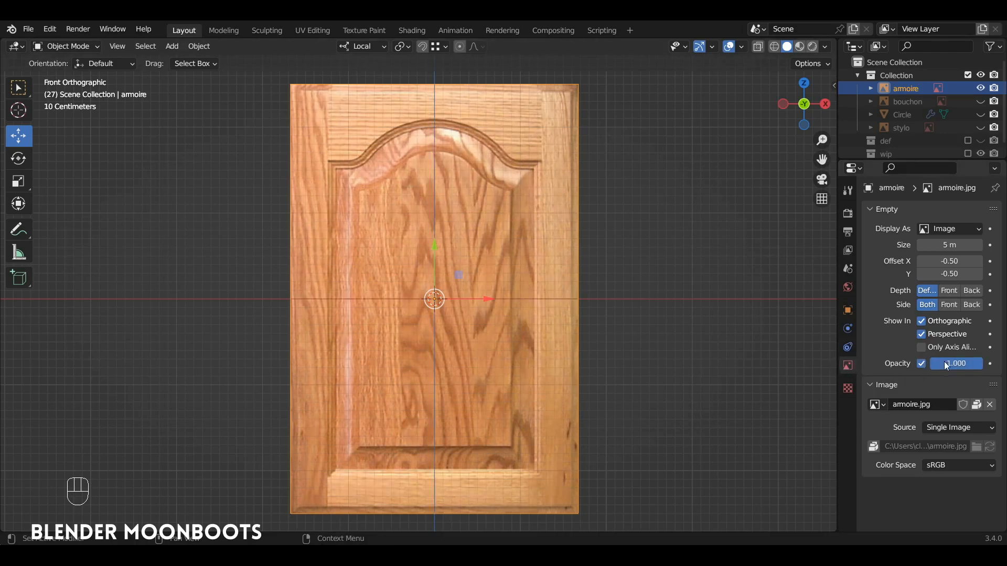
ctrl+drag(967, 363, 918, 373)
scroll(599, 292, down, 1)
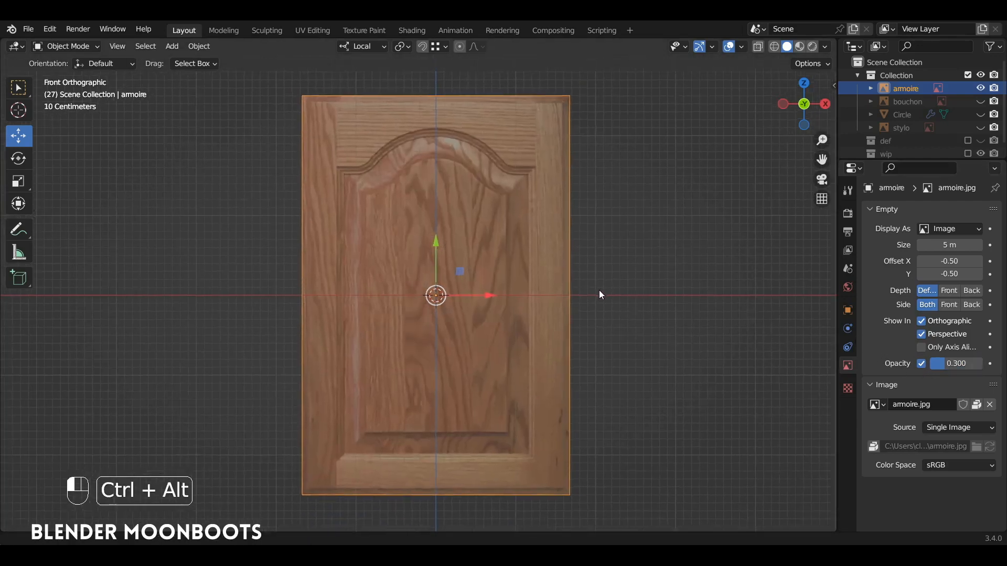
Step: Add a mesh plane at the armoire image and rotate its geometry 90 degrees about X in Edit Mode so it faces front
shift+middle_drag(601, 295, 614, 285)
key(shift+a)
mouse_move(586, 272)
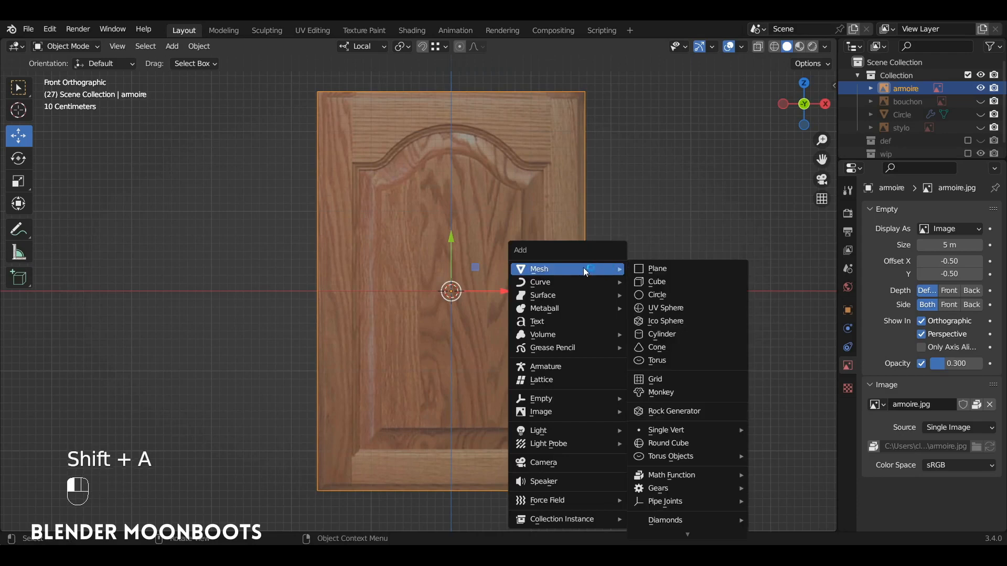
click(666, 267)
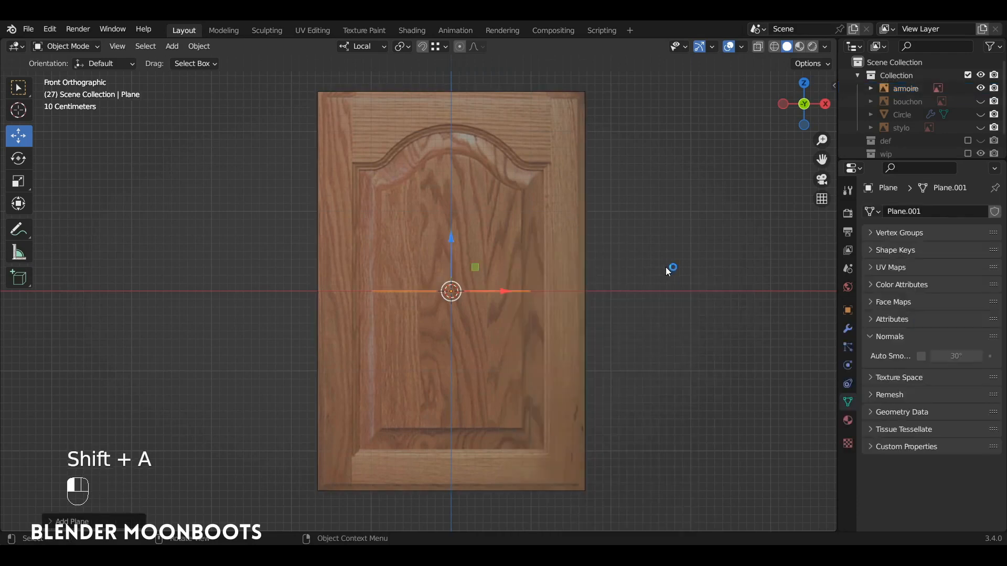
key(Tab)
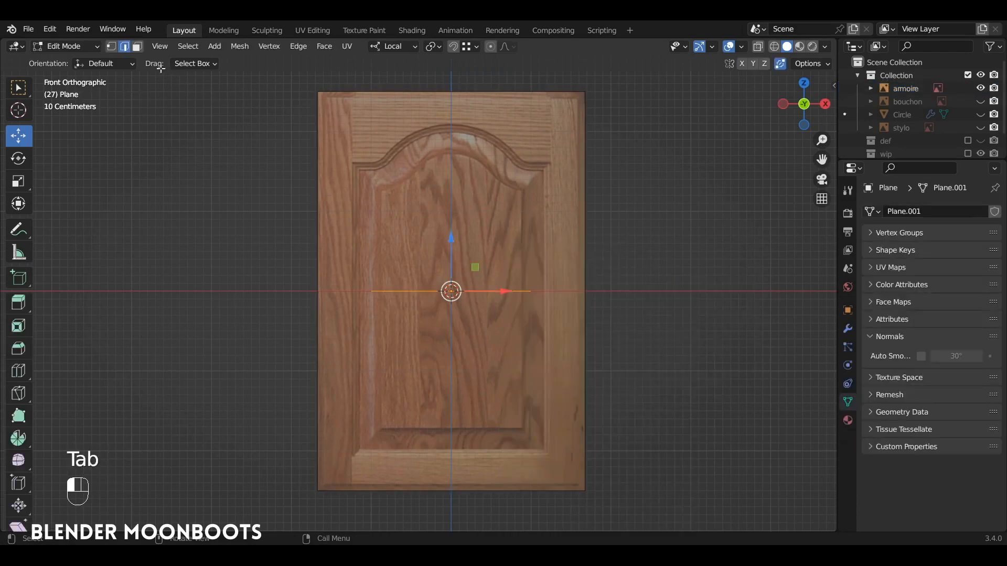
text(rx)
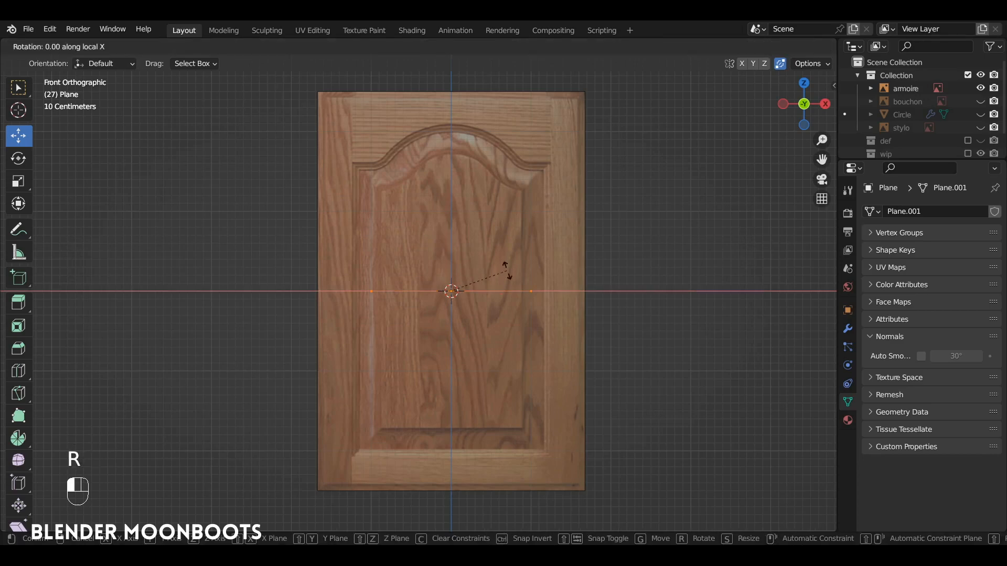
text(90)
click(507, 271)
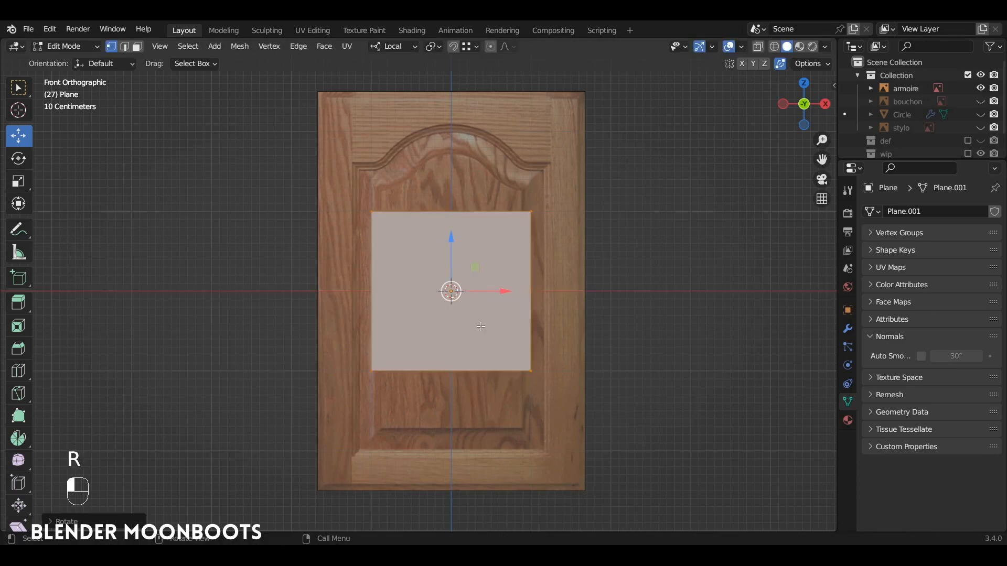
Step: Turn on X-ray and scale the plane by about 1.67, plus about 1.48 along Z, to match the door's outer outline
key(alt+z)
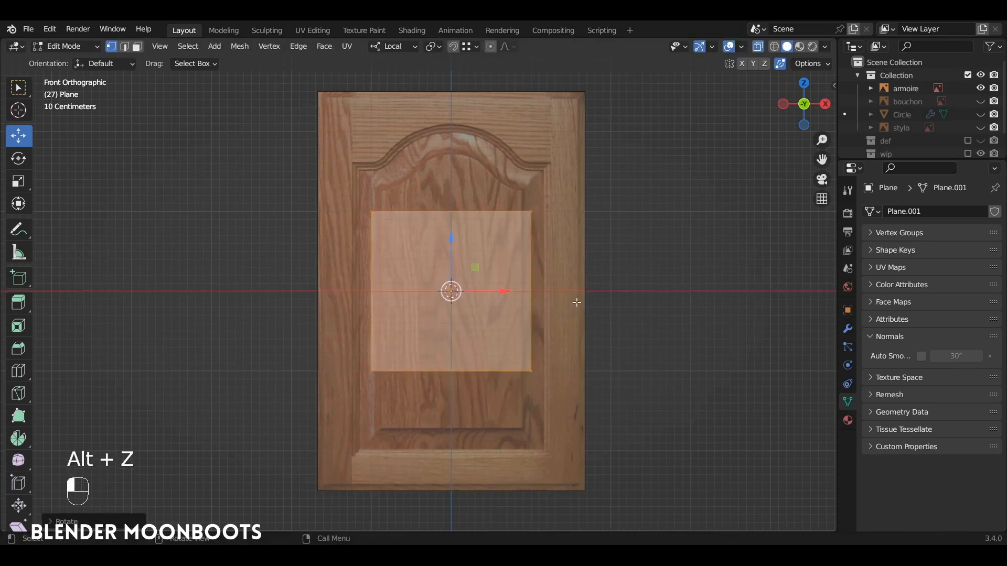
key(s)
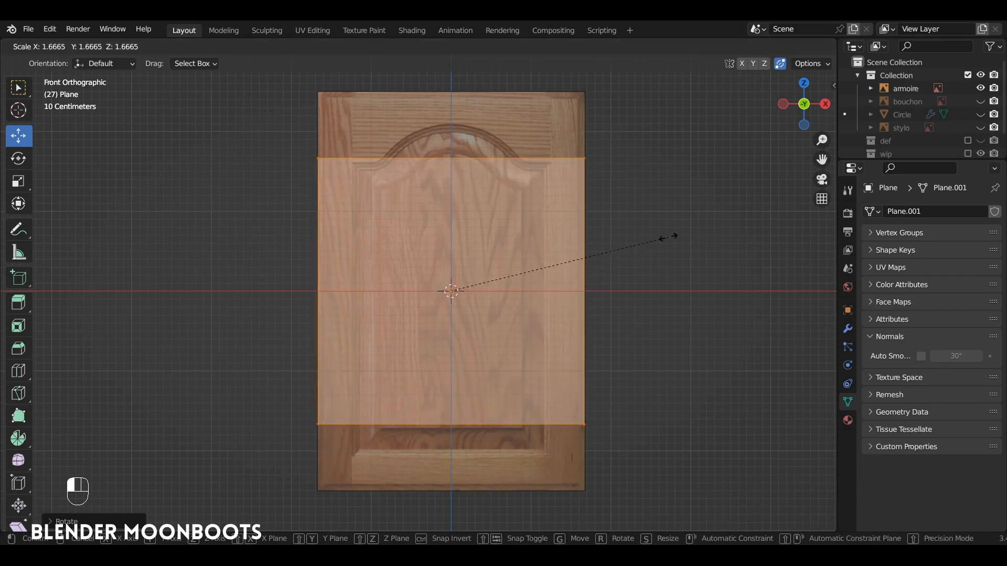
click(668, 237)
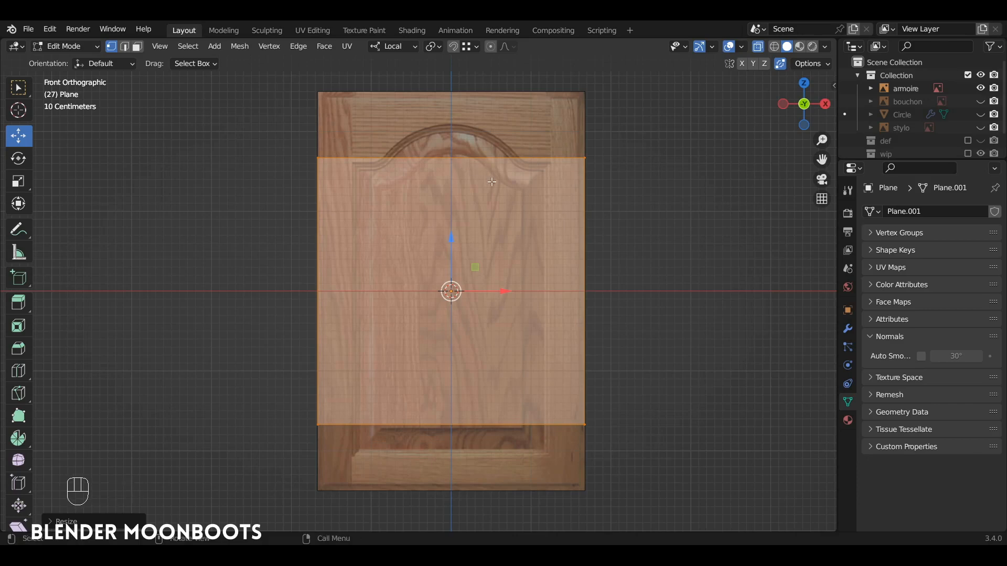
key(s)
key(z)
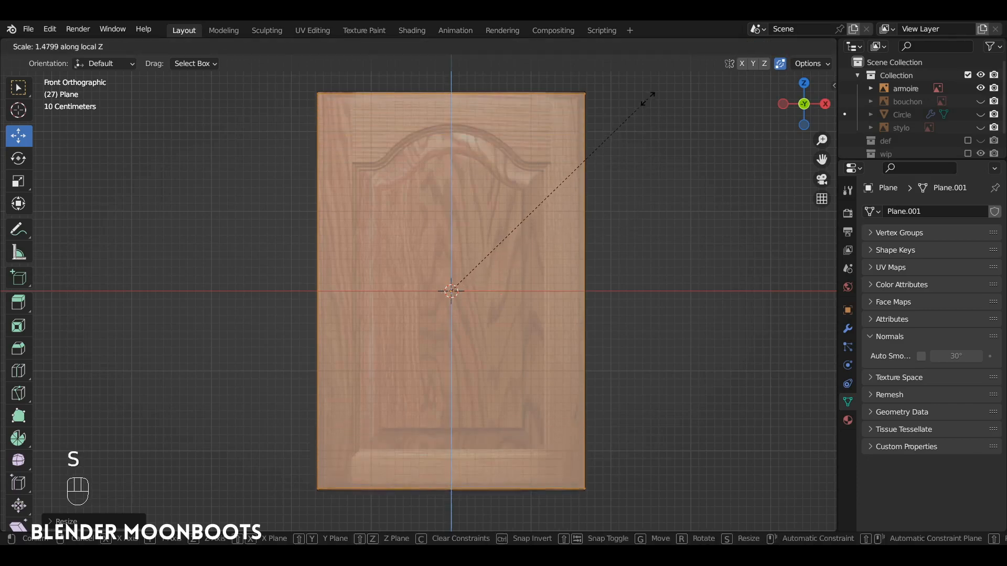
click(643, 95)
Step: Add a centred vertical loop cut to the plane and delete the two outer vertices of its left half
key(ctrl+r)
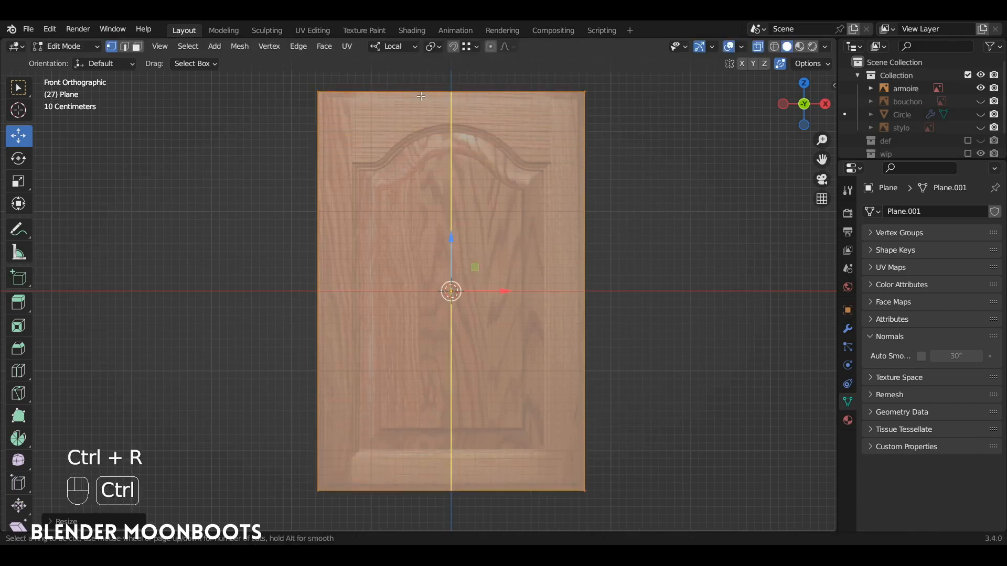
click(421, 99)
right_click(415, 104)
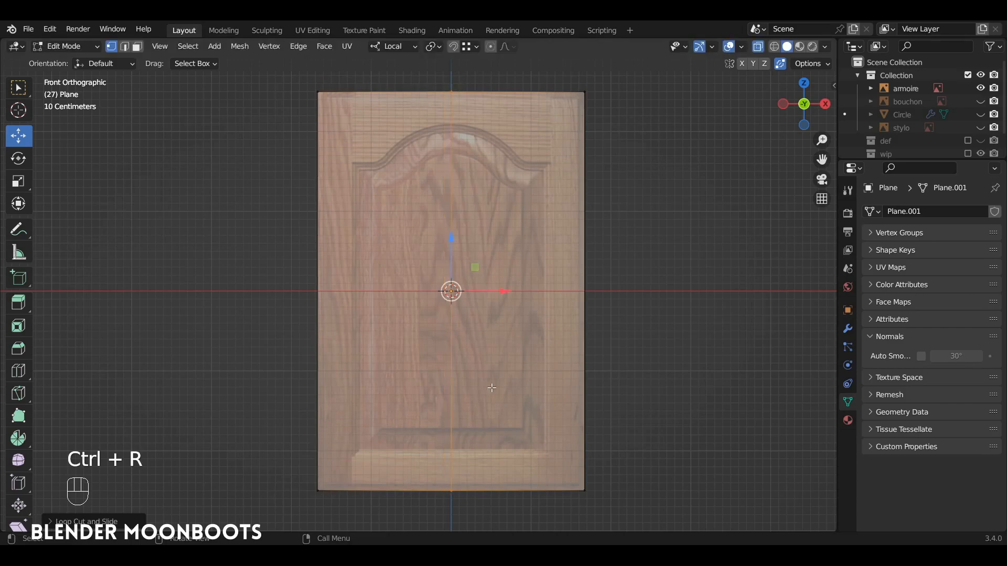
click(317, 92)
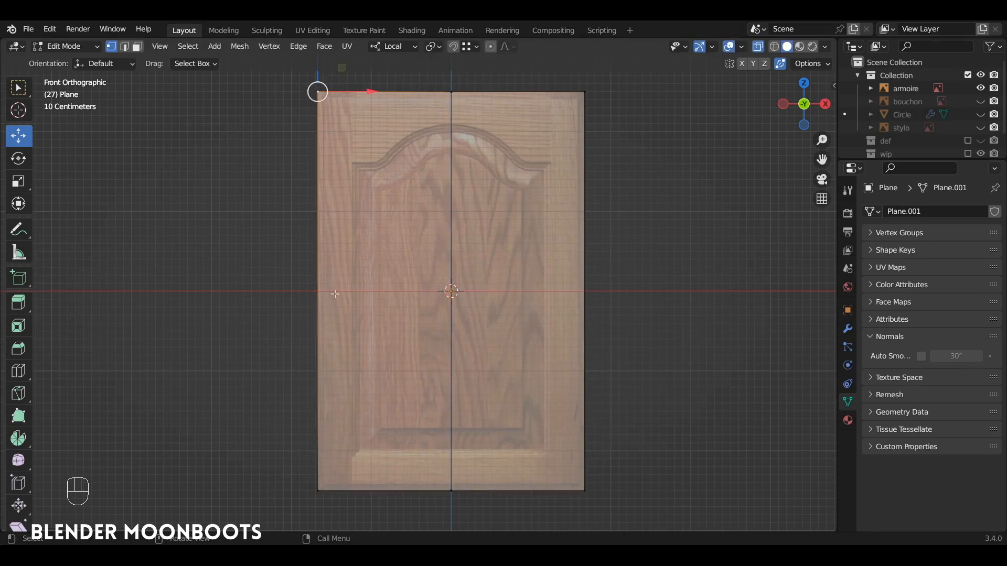
shift+click(317, 491)
key(x)
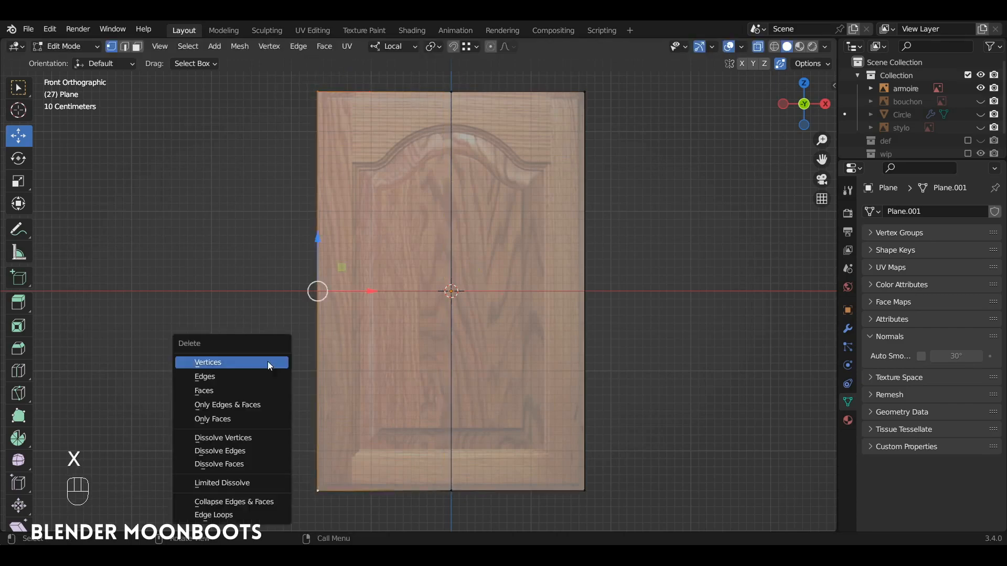
click(267, 363)
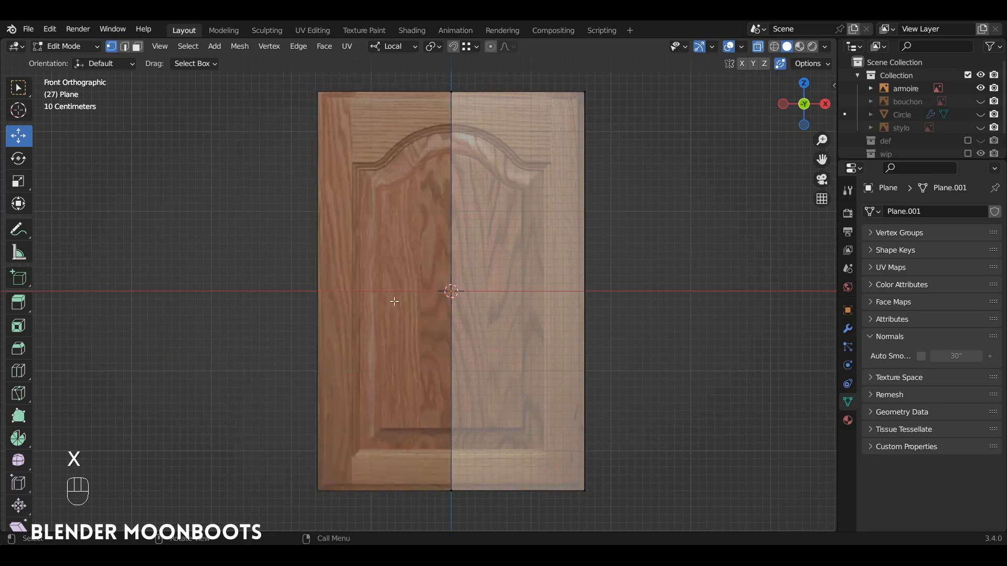
Step: Add a Mirror modifier on the X axis to the half door plane
click(847, 329)
click(884, 212)
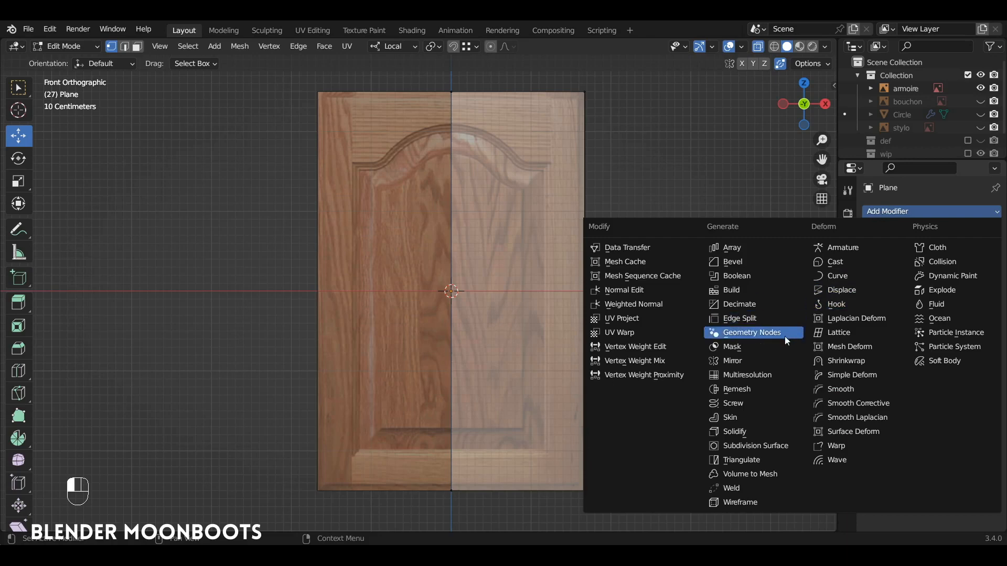
click(733, 361)
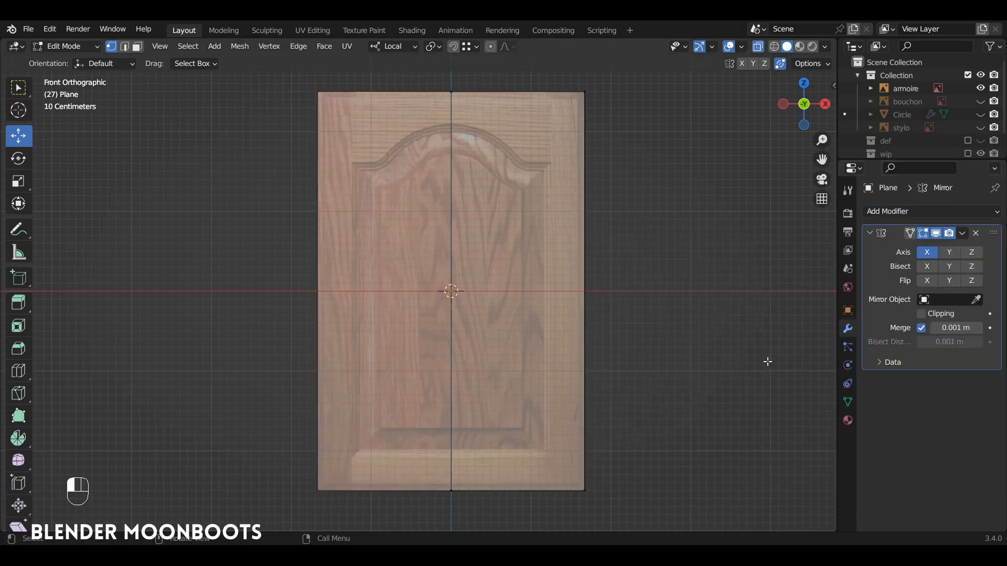
Step: Add two vertical loop cuts, one at the frame's inner edge and one at the raised panel's right edge
shift+middle_drag(668, 297, 676, 293)
ctrl+alt+drag(677, 292, 665, 306)
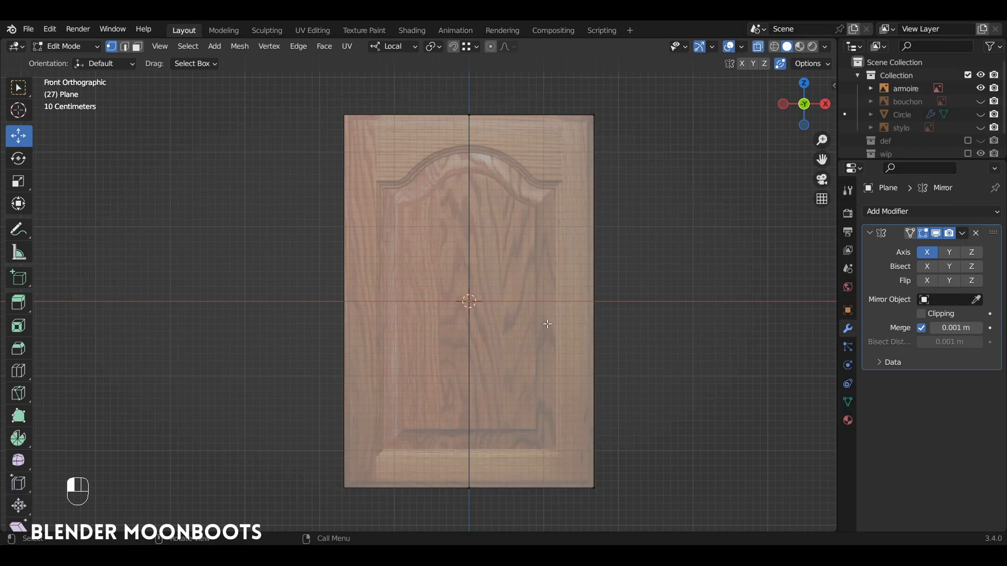
key(ctrl+r)
click(525, 469)
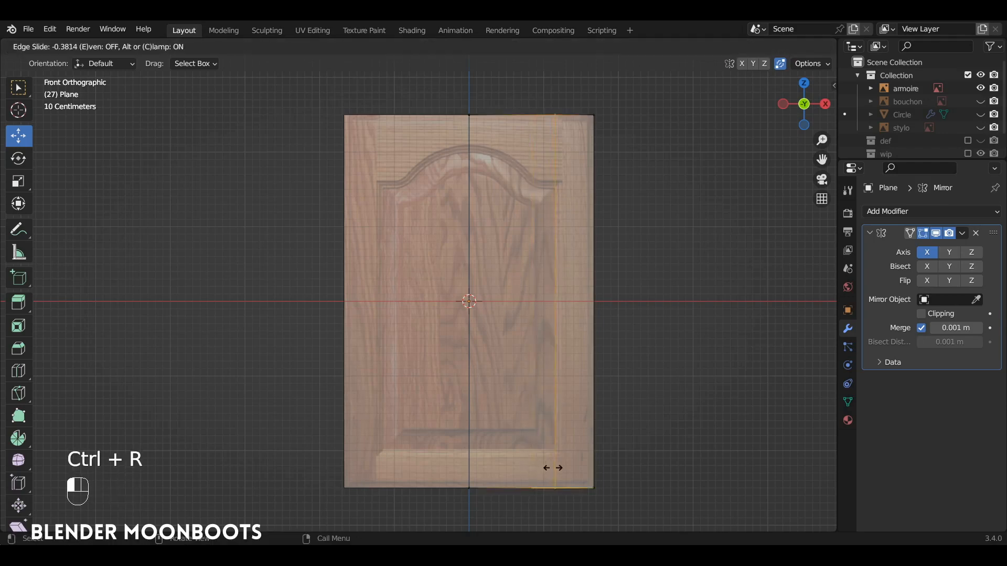
click(558, 470)
key(ctrl+r)
click(507, 121)
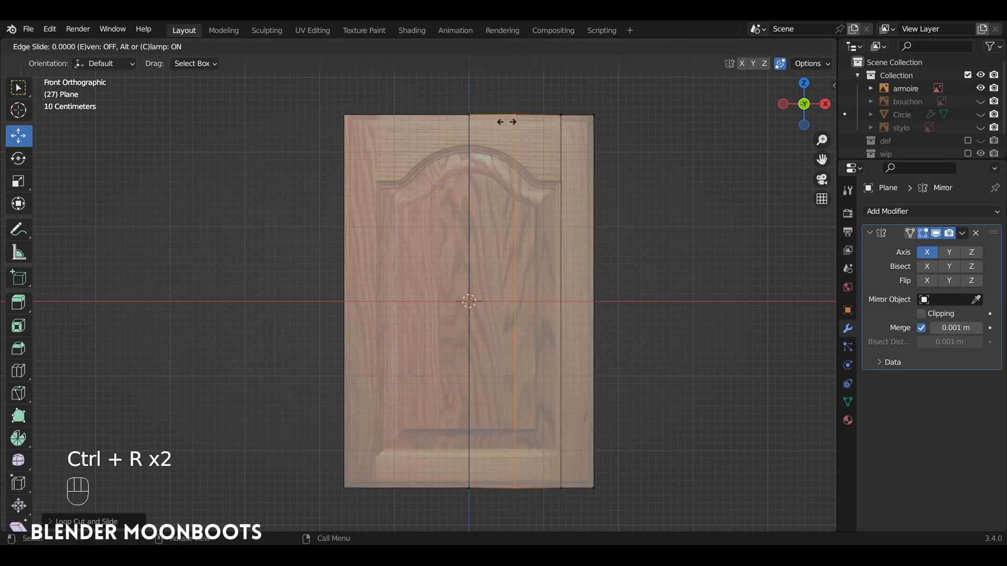
click(525, 123)
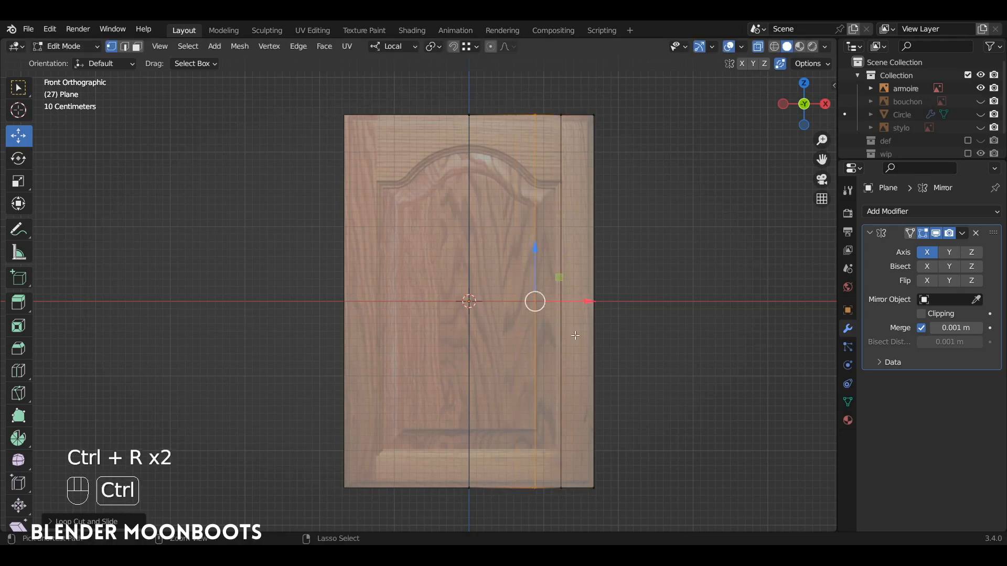
Step: Add two horizontal loop cuts near the door's bottom, along the frame's inner edge and the raised panel's lower edge
key(ctrl+r)
click(577, 315)
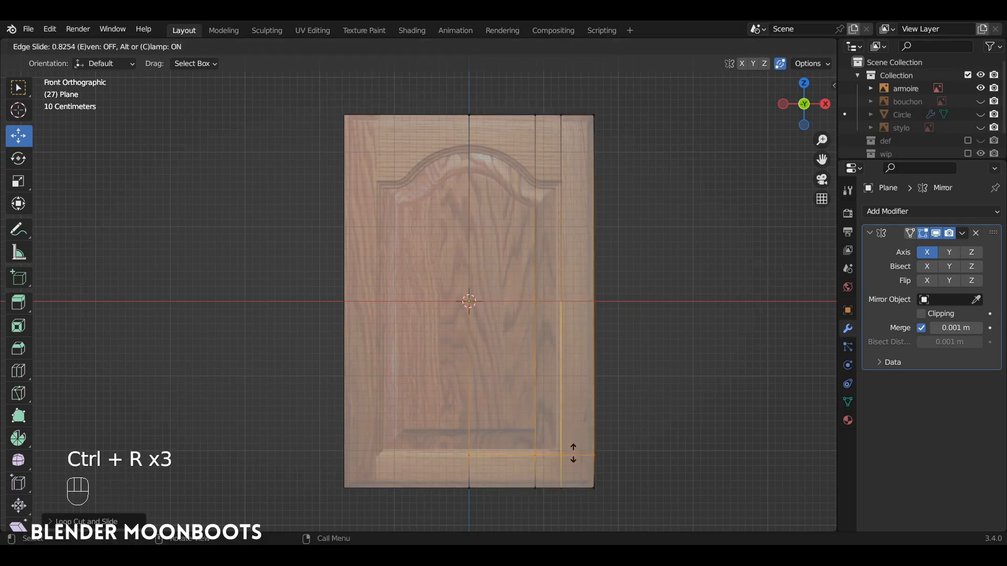
click(573, 453)
key(ctrl+r)
click(535, 286)
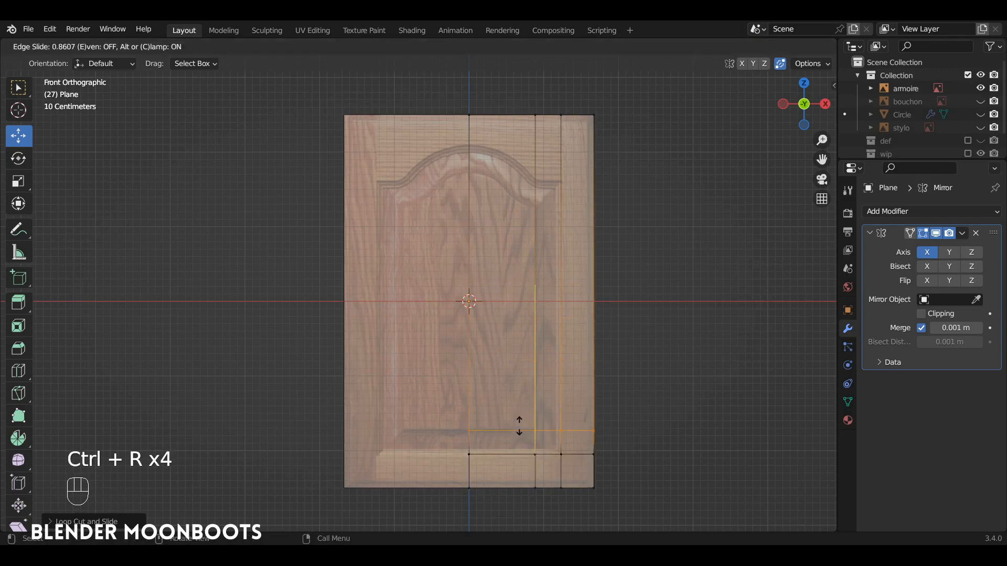
click(520, 426)
Step: Add three evenly spaced vertical loop cuts between the door's centre line and the raised panel's right edge
ctrl+alt+drag(535, 267, 526, 391)
ctrl+alt+drag(526, 391, 555, 293)
key(ctrl+r)
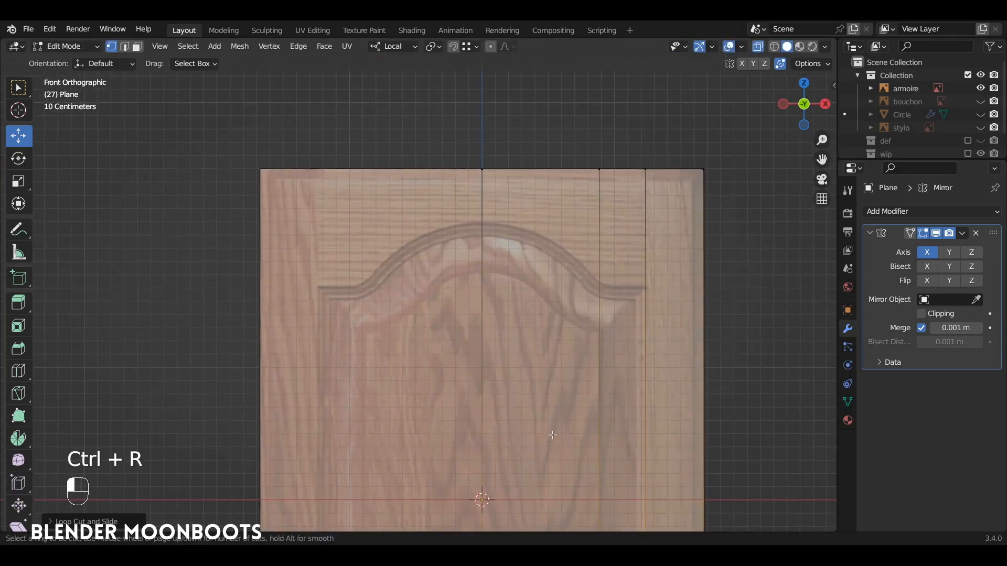
scroll(537, 162, up, 2)
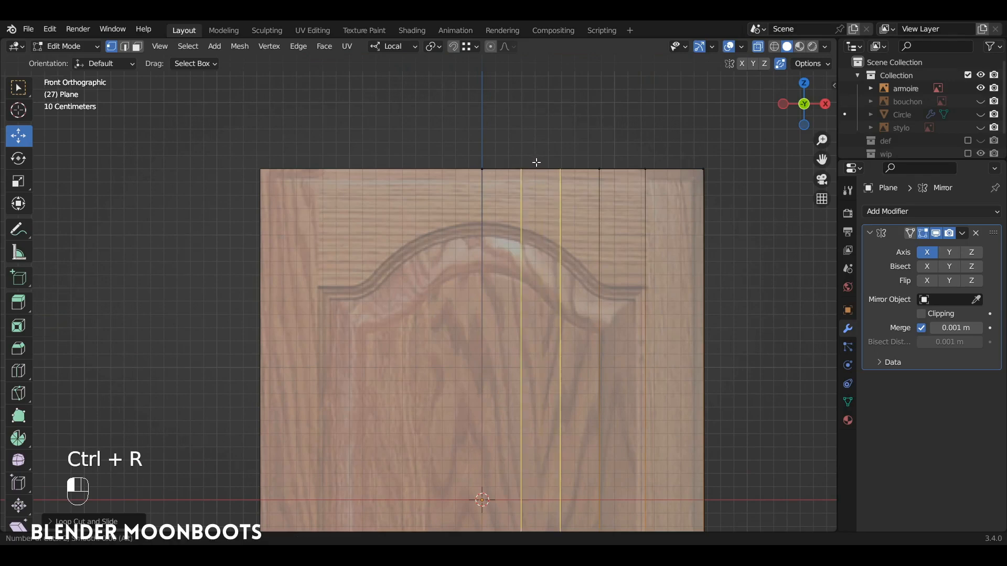
click(537, 162)
right_click(530, 160)
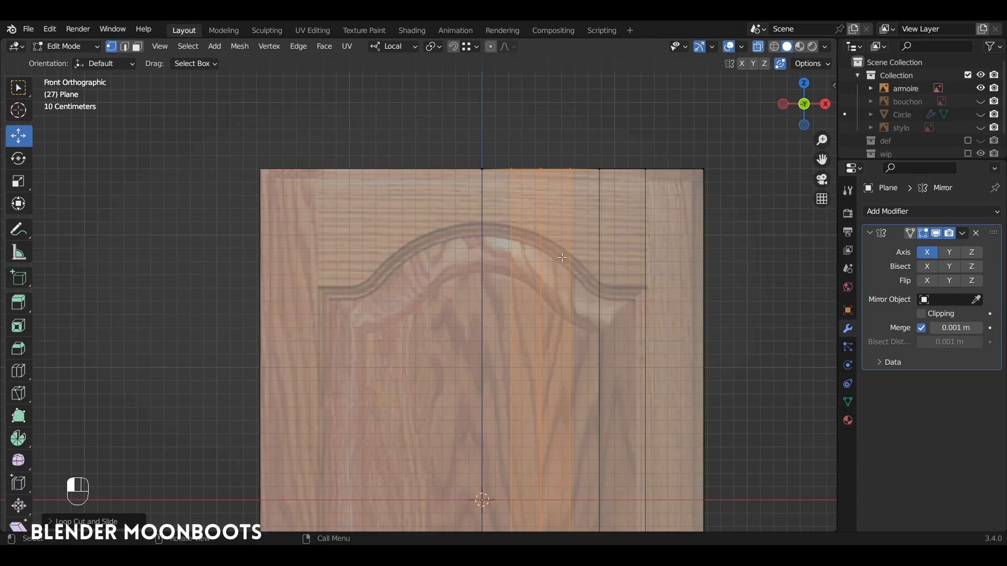
Step: Add a horizontal loop cut below the arch and raise its vertices to follow the raised panel's curved upper edge
key(ctrl+r)
click(602, 388)
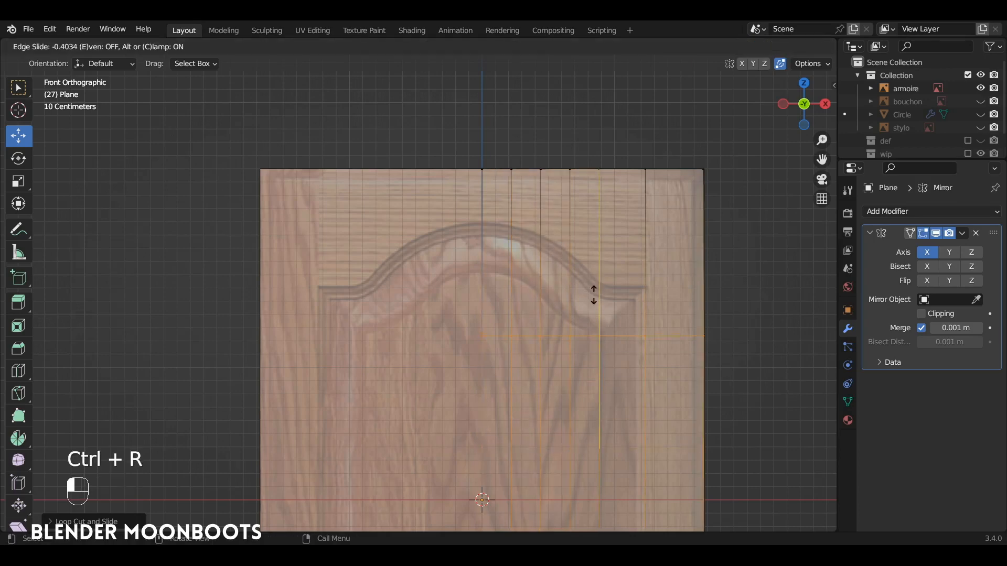
click(593, 293)
click(571, 337)
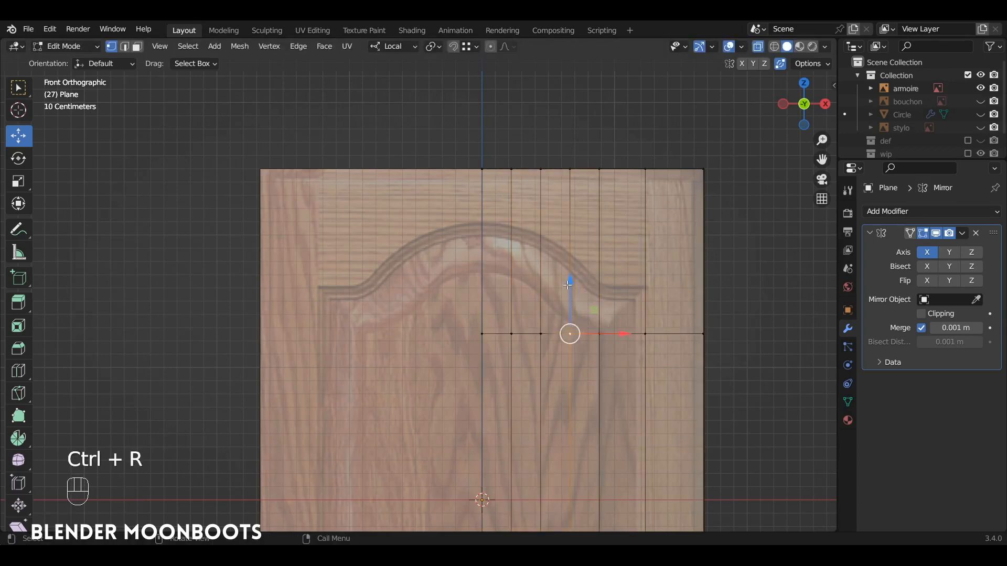
drag(569, 284, 506, 214)
click(540, 333)
click(511, 334)
click(482, 334)
drag(482, 284, 475, 213)
Step: Add a second horizontal loop cut above the first and move its vertices vertically to follow the frame's arched inner moulding
key(ctrl+r)
click(488, 217)
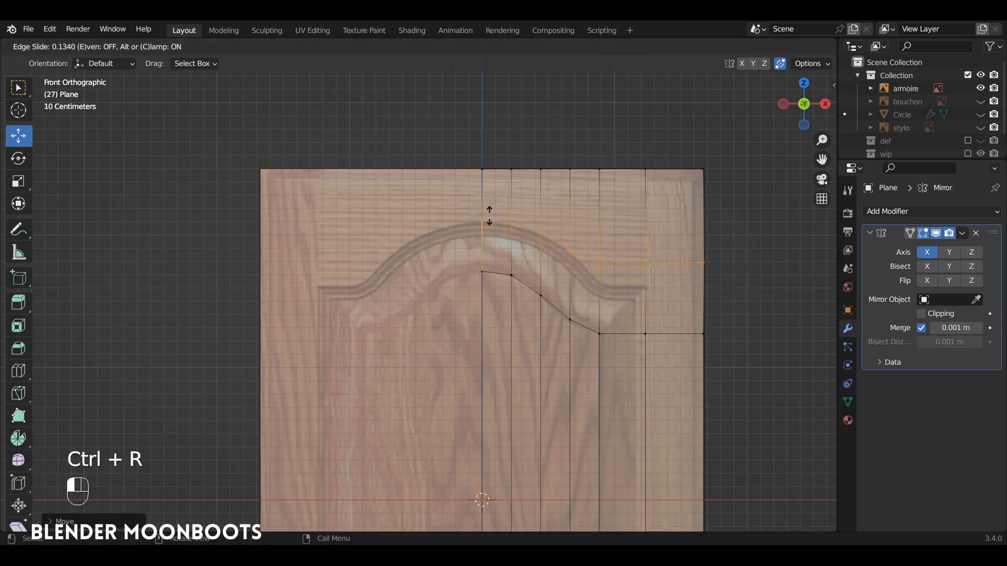
click(488, 213)
click(570, 248)
drag(571, 199, 599, 227)
click(600, 255)
click(645, 256)
drag(646, 204, 645, 231)
click(703, 256)
drag(704, 205, 708, 245)
click(600, 281)
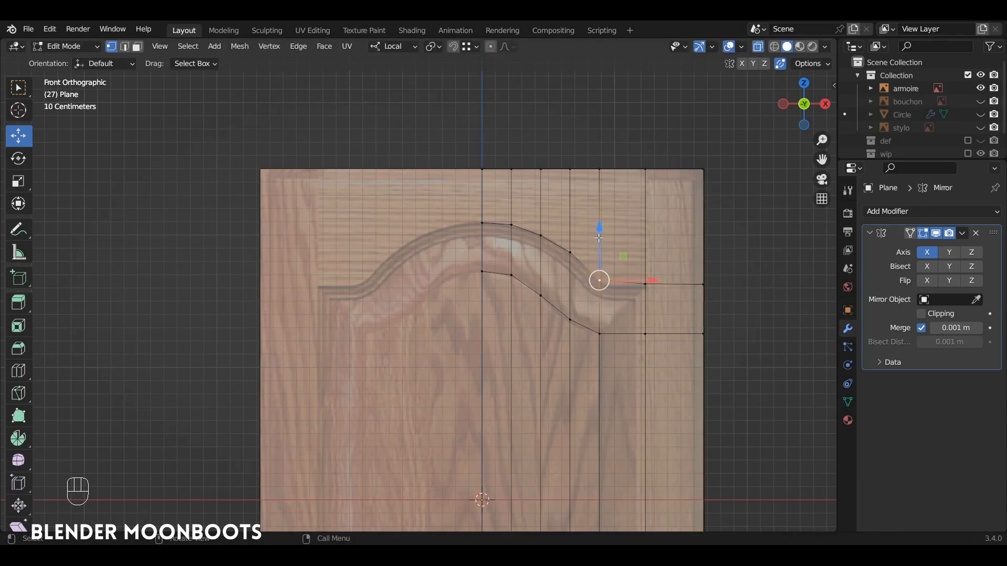
drag(600, 236, 584, 319)
Step: Select the whole door mesh and enable Clipping on its Mirror modifier
key(a)
ctrl+alt+drag(583, 319, 590, 257)
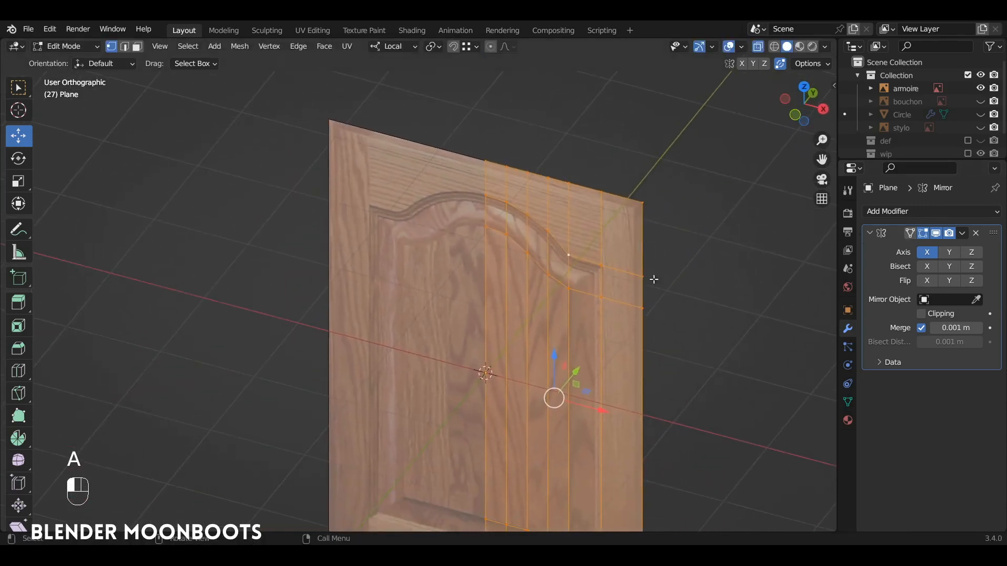
click(921, 314)
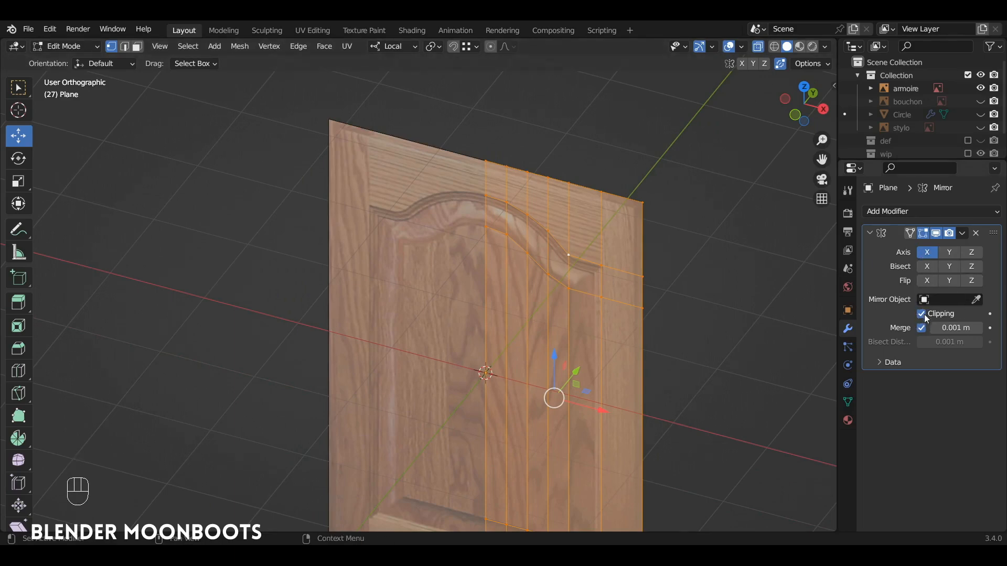
Step: Extrude the whole door mesh forward to give the door its thickness, and turn off X-ray display
alt+drag(656, 299, 493, 208)
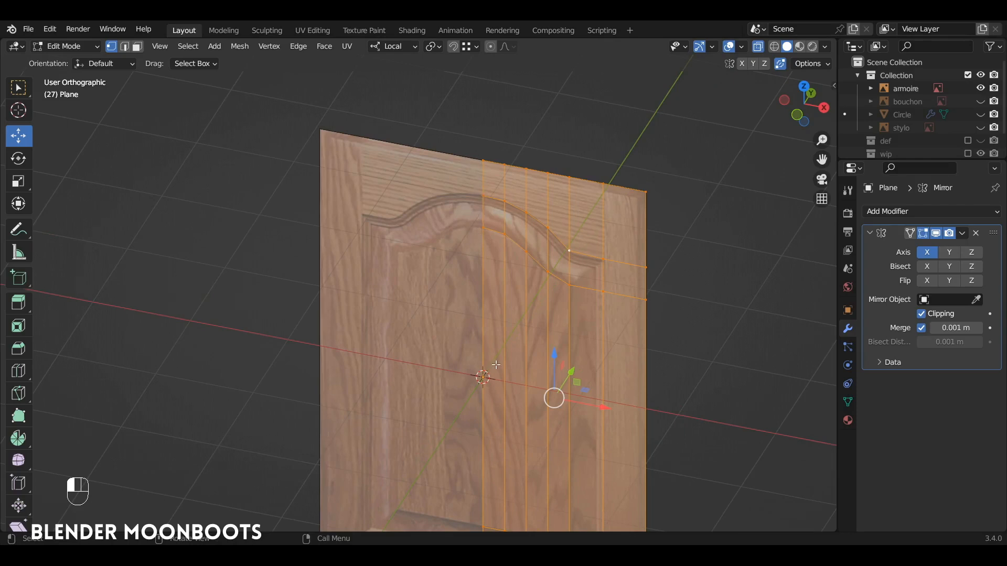
ctrl+alt+drag(496, 365, 467, 262)
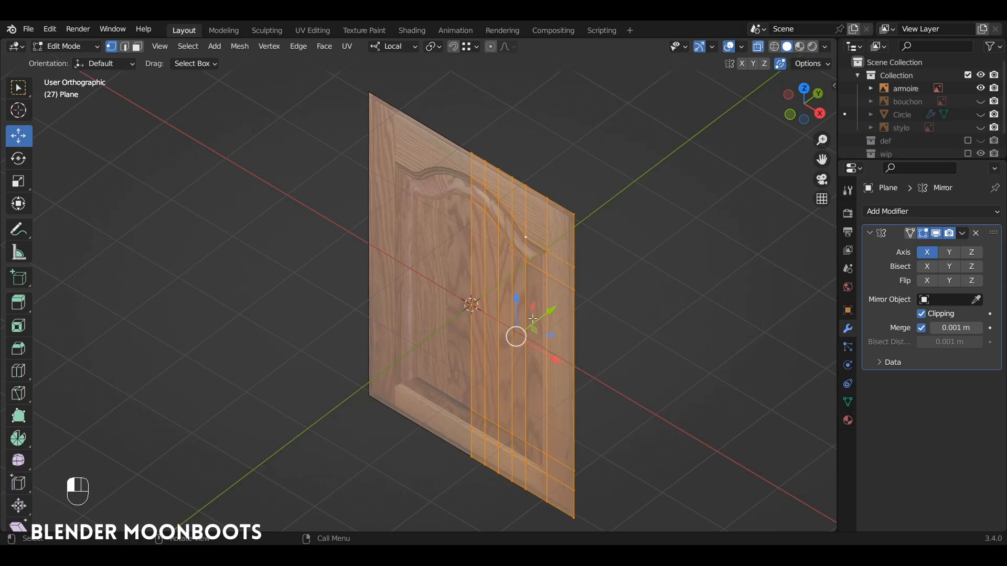
key(e)
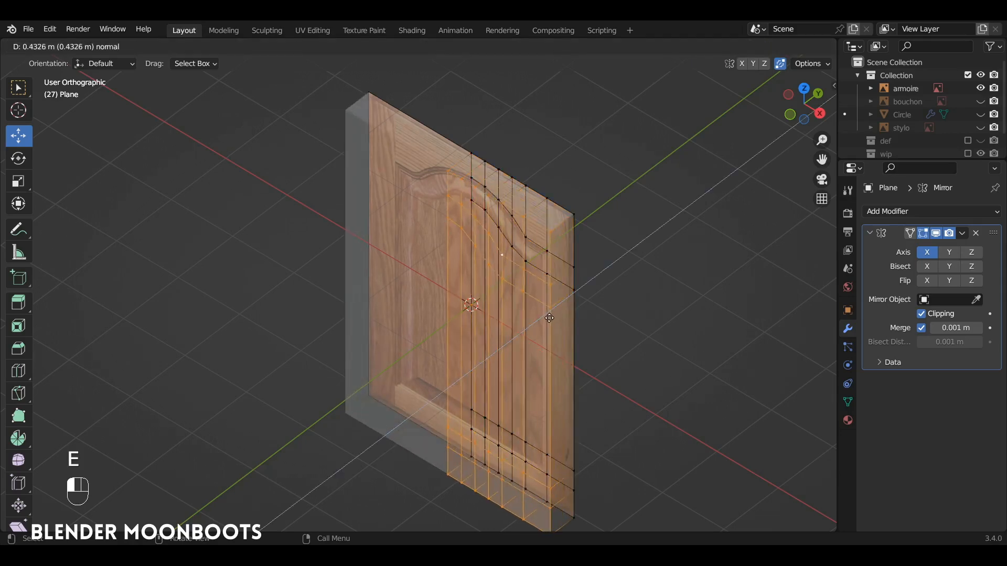
click(555, 316)
key(alt+z)
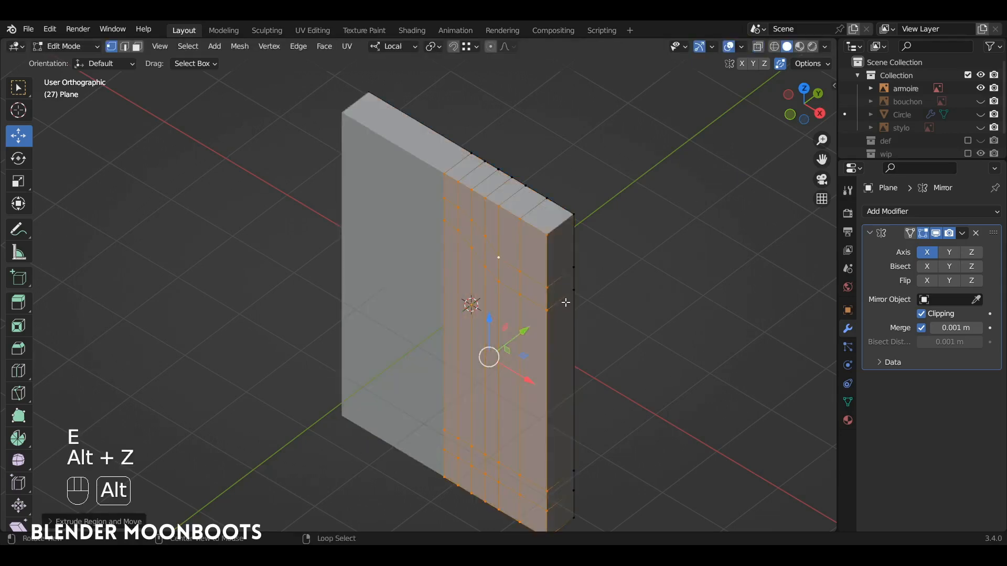
key(Tab)
Step: Move the armoire reference image along X to about 3.9 m, beside the door, and raise its opacity to the maximum
alt+drag(559, 296, 455, 291)
click(546, 250)
ctrl+alt+drag(549, 255, 558, 273)
drag(477, 281, 621, 307)
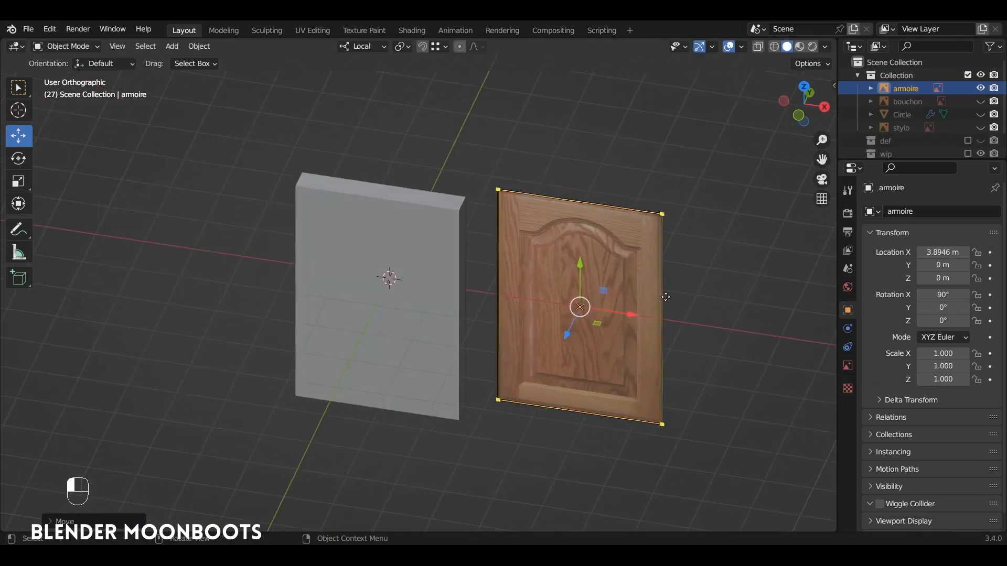
click(848, 366)
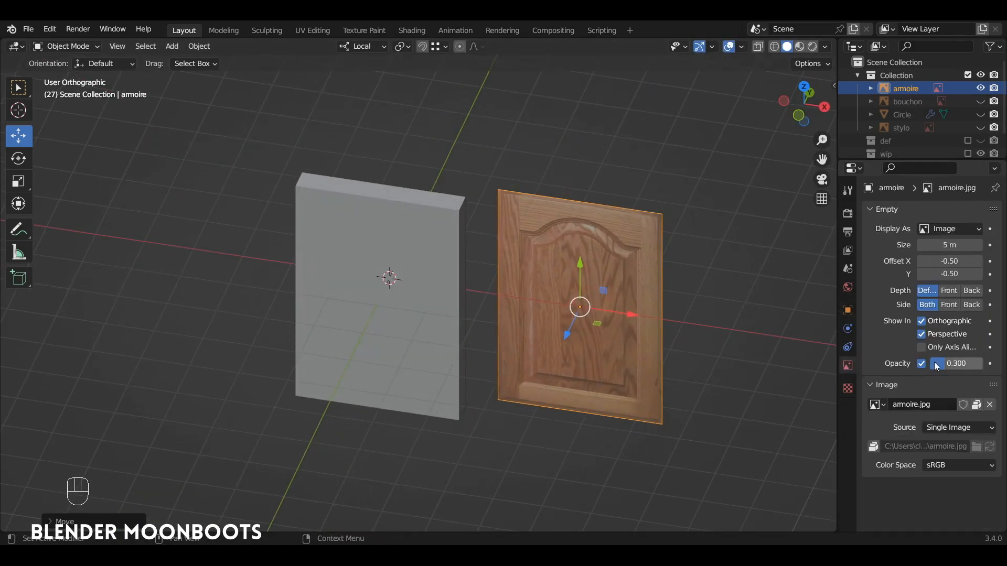
drag(955, 363, 1000, 362)
Step: Extrude the door's front faces of the outer frame and central raised panel by about 0.3 m, leaving the band between them recessed
click(399, 295)
key(Tab)
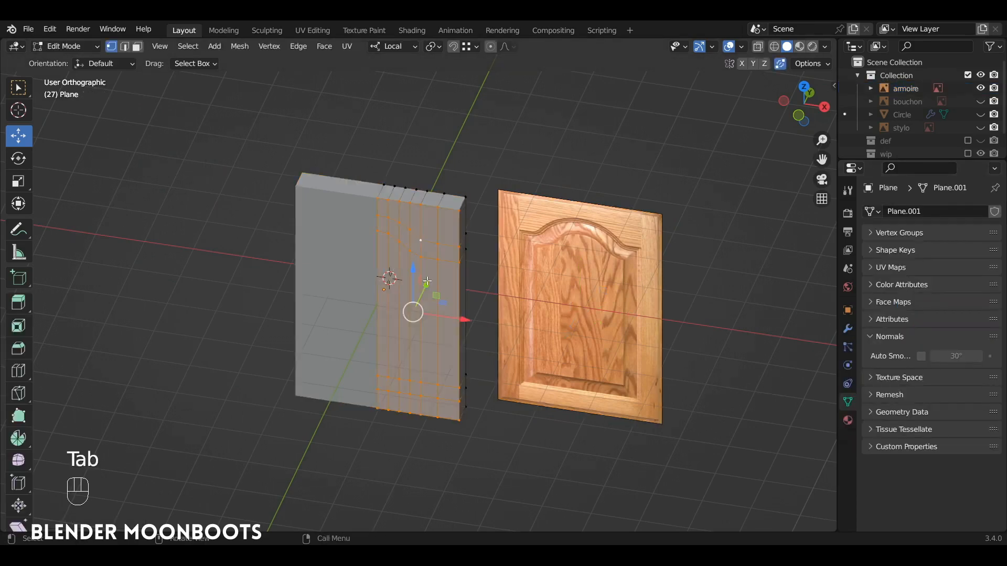
alt+drag(411, 308, 442, 217)
key(3)
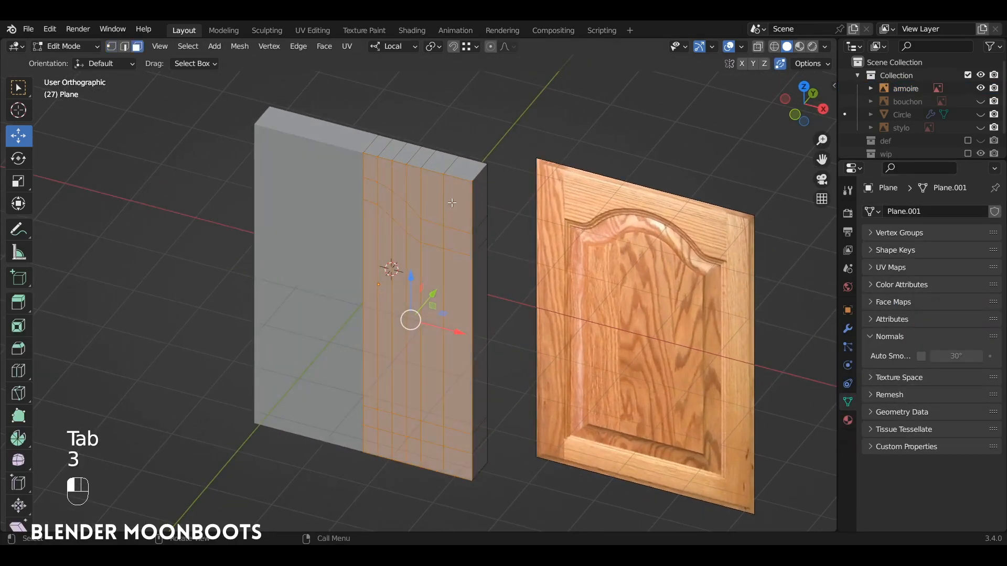
click(451, 200)
click(371, 167)
ctrl+click(458, 200)
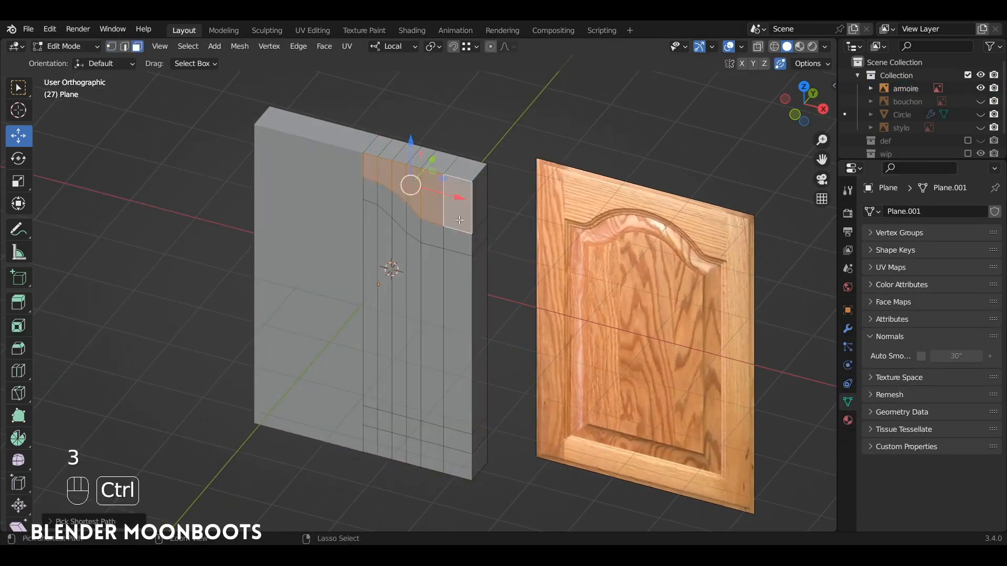
ctrl+alt+drag(472, 266, 476, 236)
ctrl+click(463, 422)
ctrl+click(378, 412)
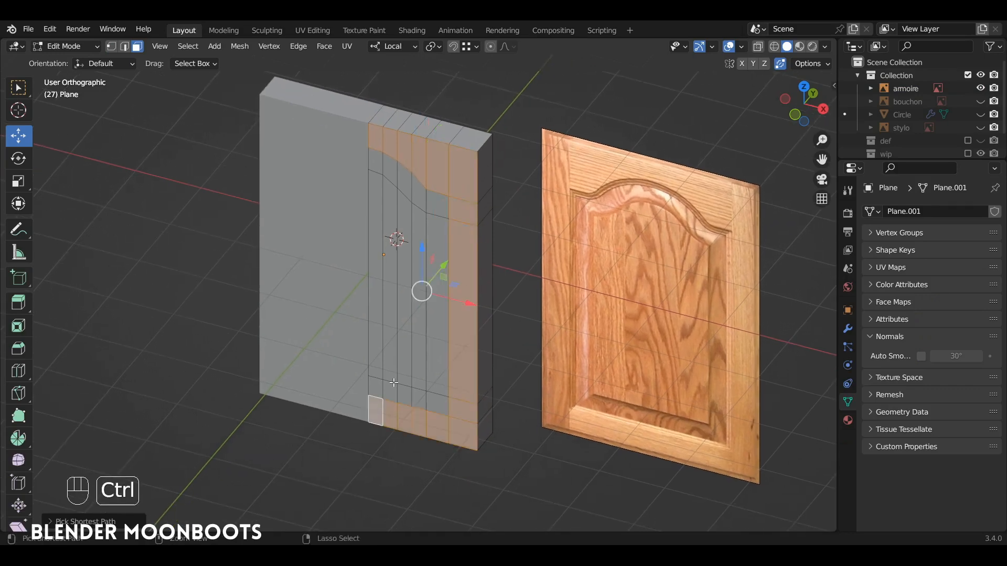
shift+click(376, 273)
ctrl+click(418, 291)
alt+drag(471, 234, 458, 244)
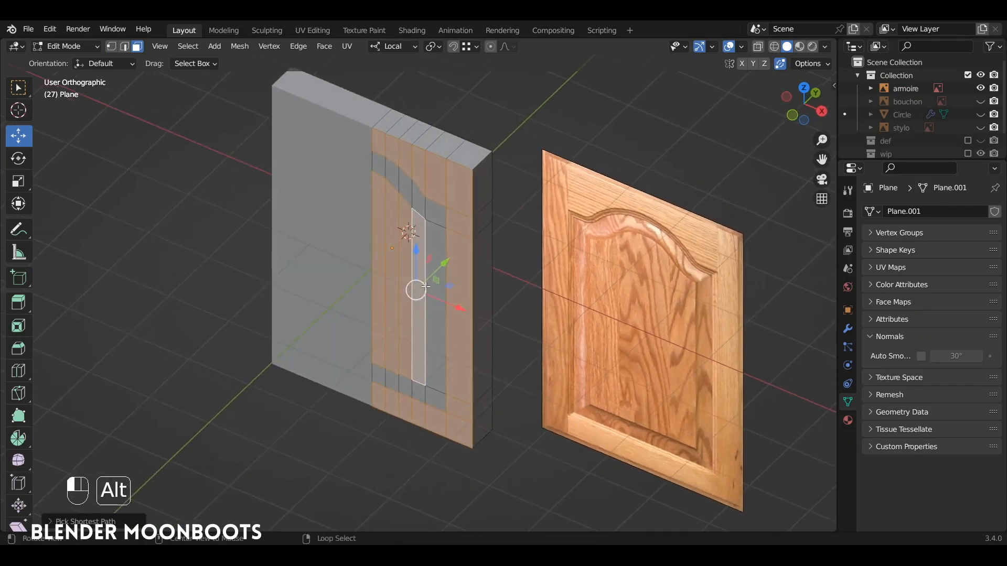
key(e)
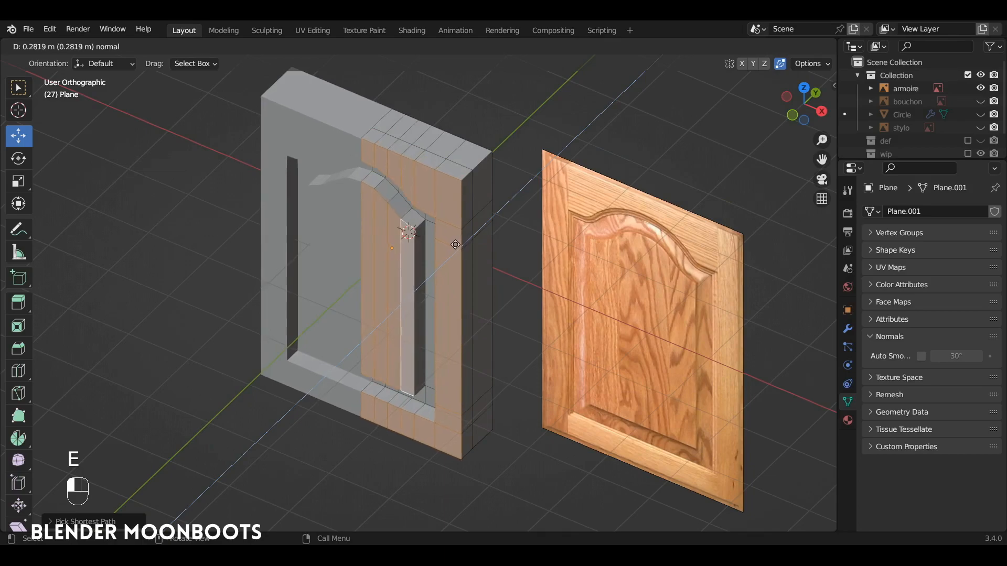
click(453, 247)
Step: Select the edges where the frame's inner wall meets the groove floor, along the arch, the side and the bottom
alt+drag(453, 247, 325, 278)
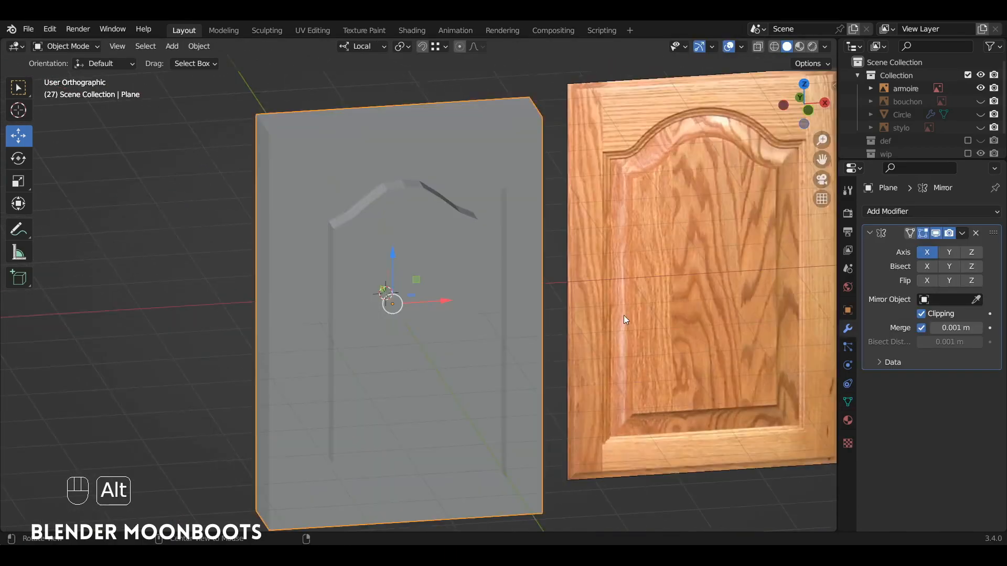
scroll(624, 315, up, 3)
key(Tab)
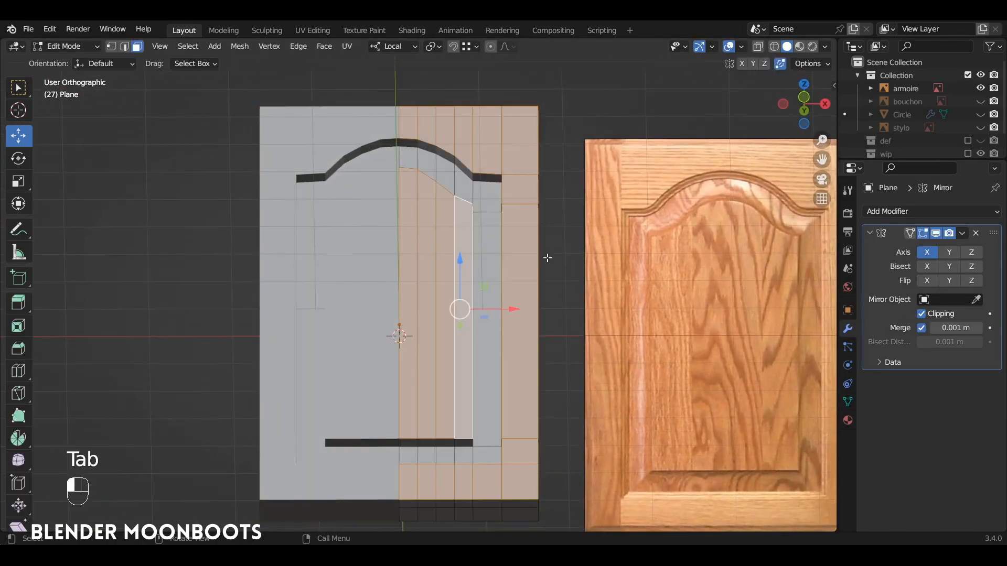
alt+drag(546, 259, 570, 248)
key(2)
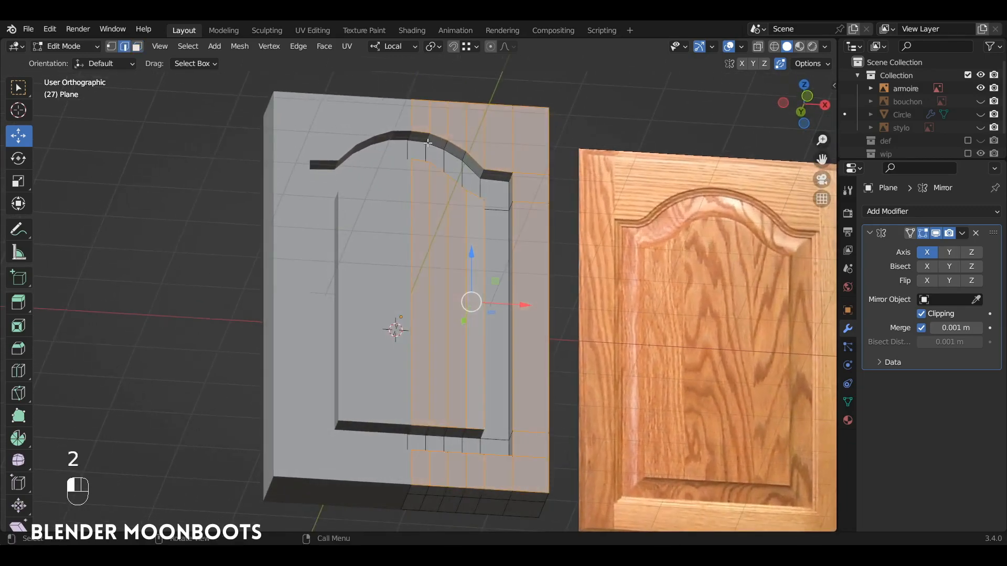
click(417, 141)
ctrl+click(495, 179)
mouse_move(548, 209)
alt+mouse_down()
mouse_move(539, 279)
mouse_move(538, 219)
alt+mouse_up()
ctrl+click(505, 404)
alt+drag(505, 404, 494, 433)
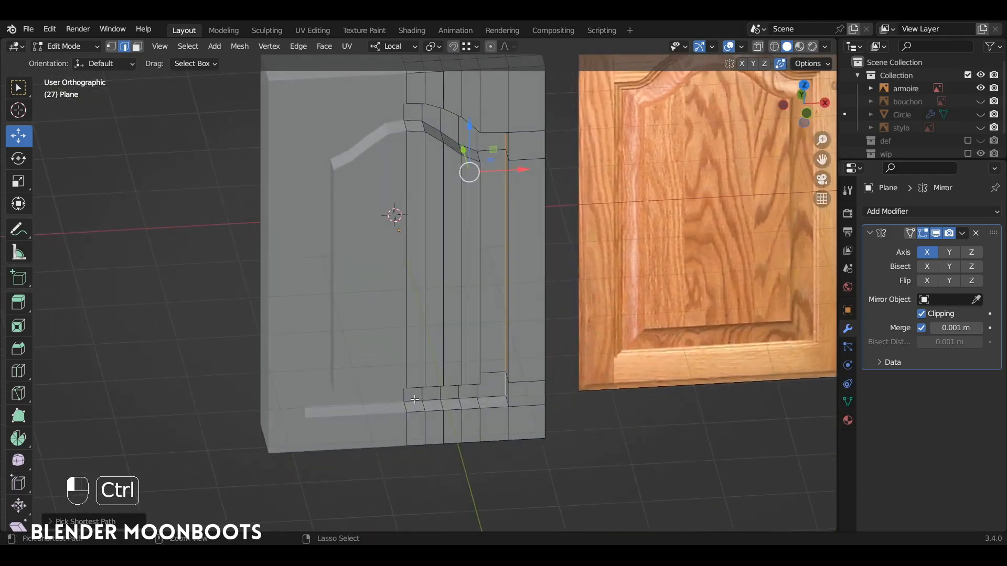
ctrl+click(412, 401)
Step: Add the edges around the raised panel's base to the selection and bevel all selected groove edges by 0.12 m
alt+drag(412, 401, 411, 387)
shift+click(412, 388)
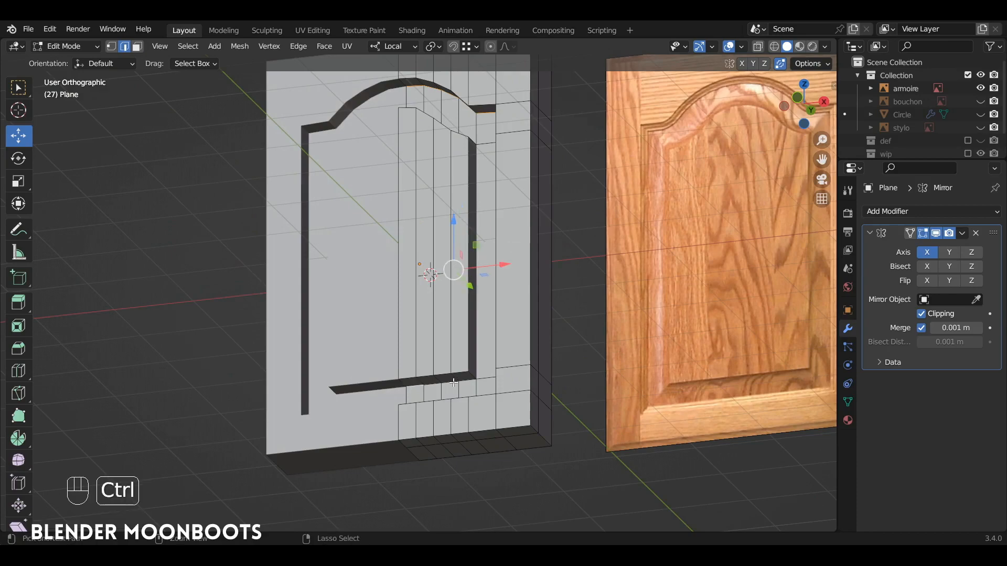
ctrl+click(464, 383)
alt+drag(470, 373, 465, 342)
shift+click(475, 310)
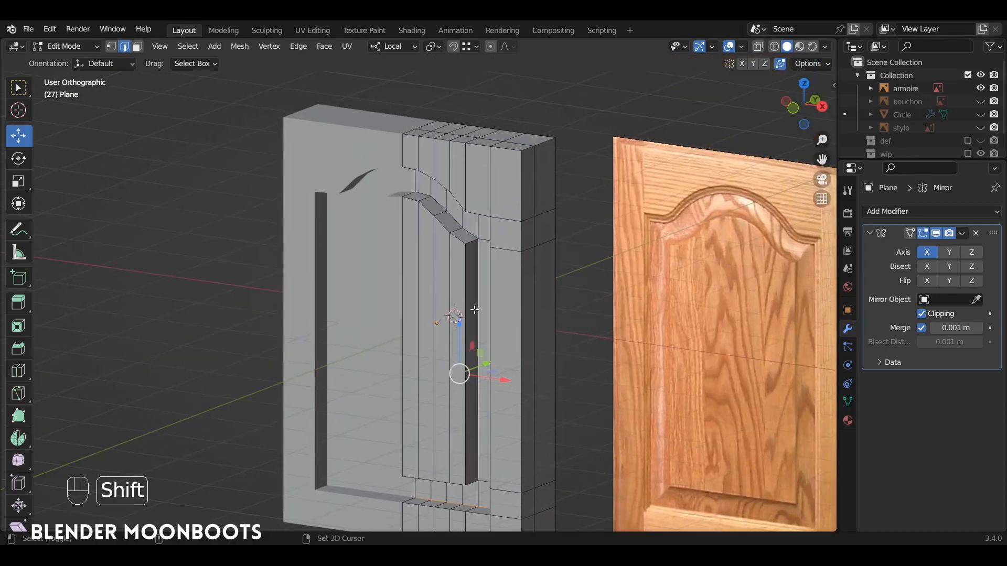
ctrl+click(419, 191)
alt+drag(465, 204, 523, 271)
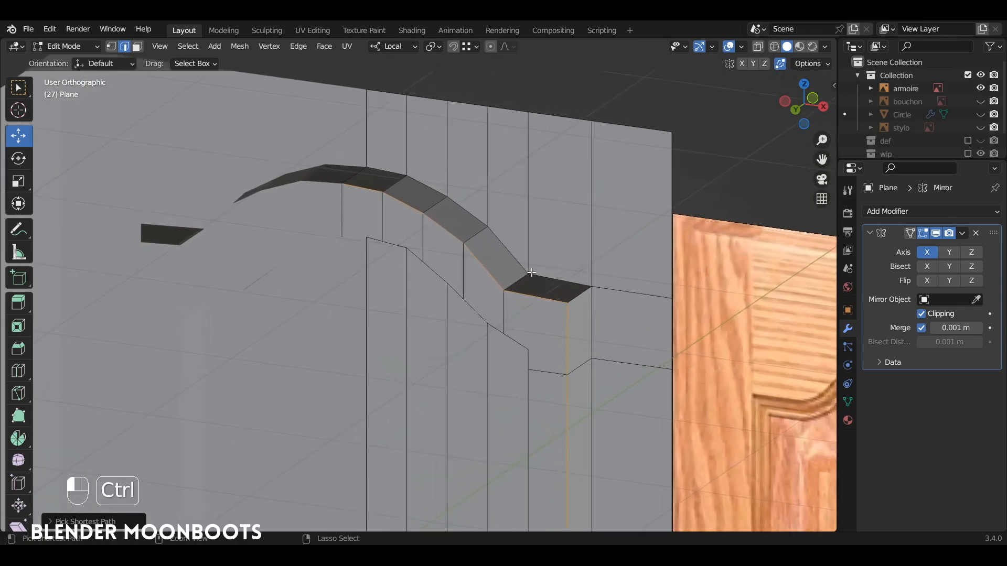
key(ctrl+s)
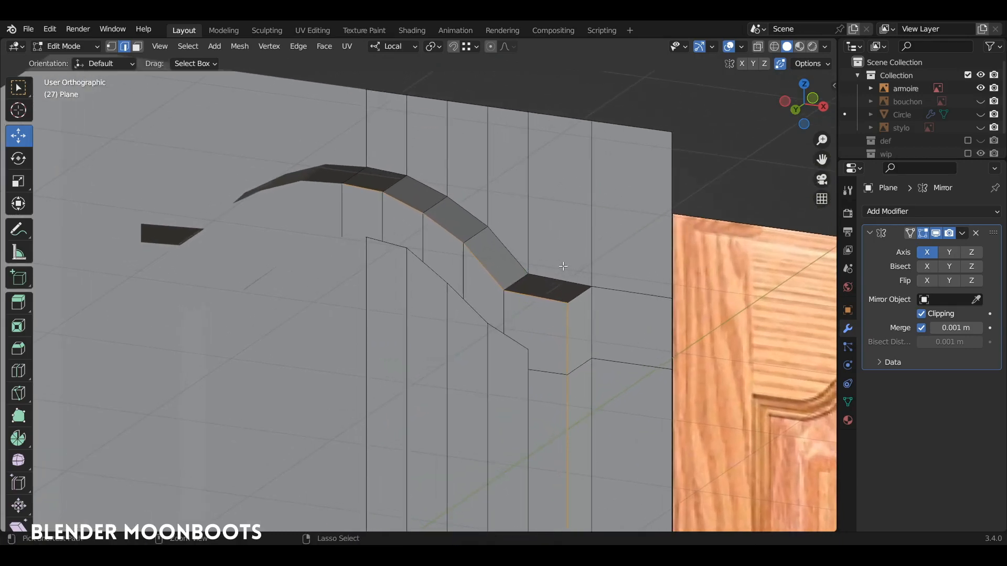
key(ctrl+b)
click(593, 248)
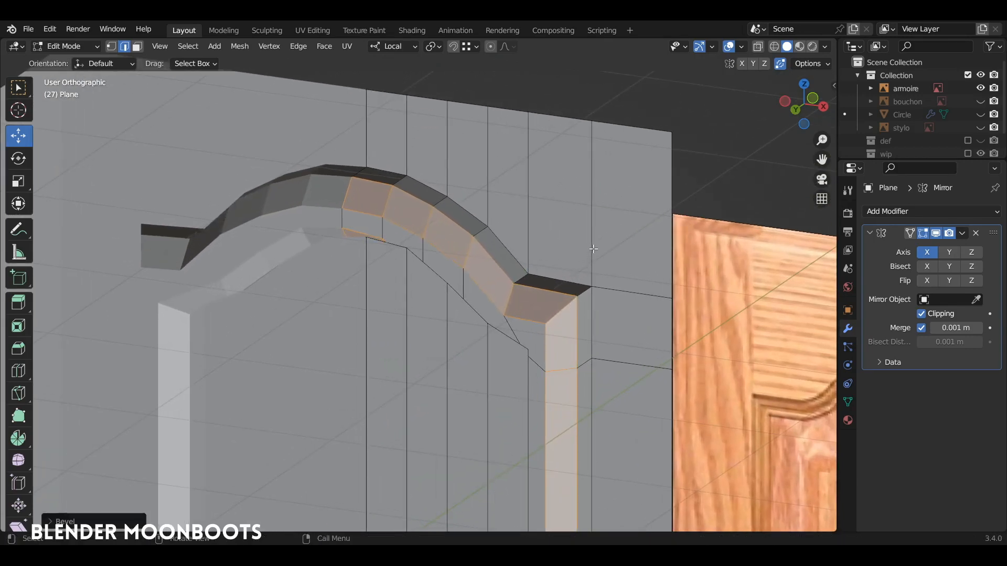
Step: Switch the groove bevel's profile type from Superellipse to Custom
alt+shift+drag(577, 259, 571, 223)
click(104, 522)
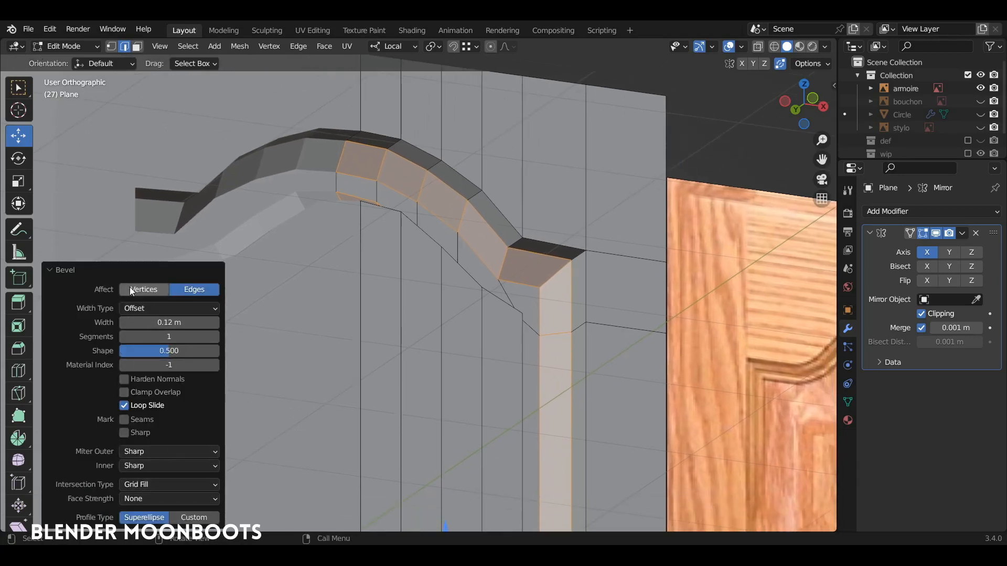
click(116, 272)
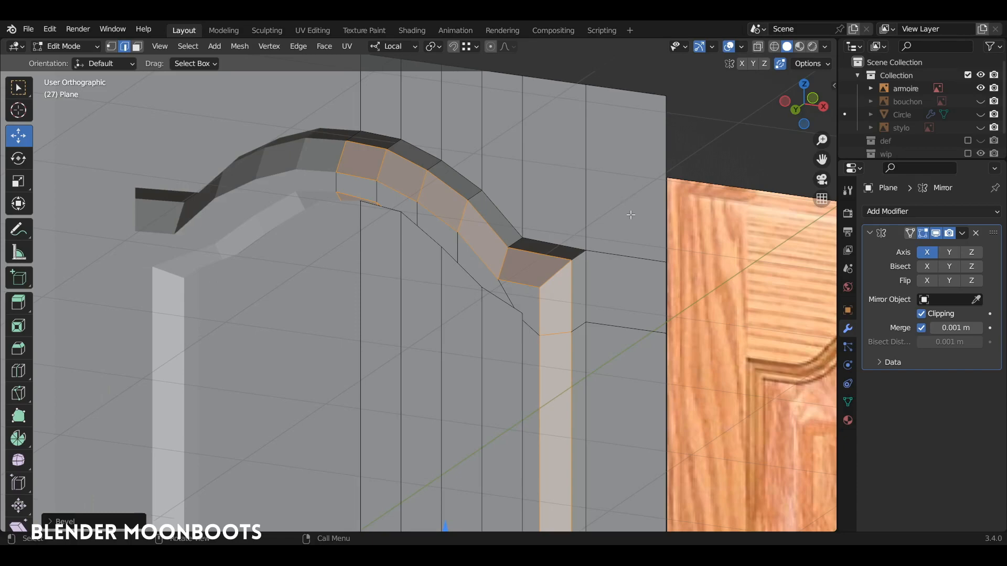
key(F9)
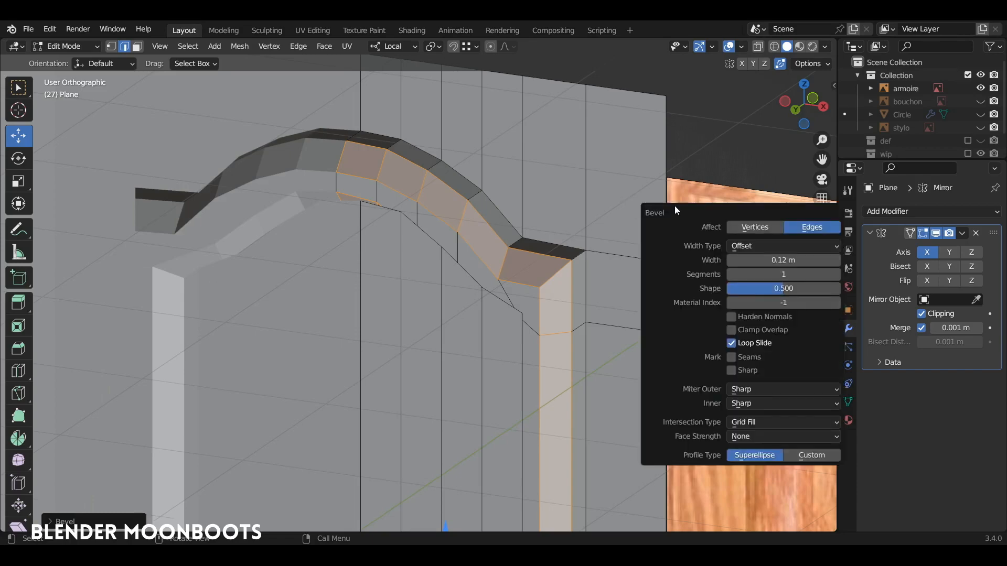
drag(674, 205, 592, 93)
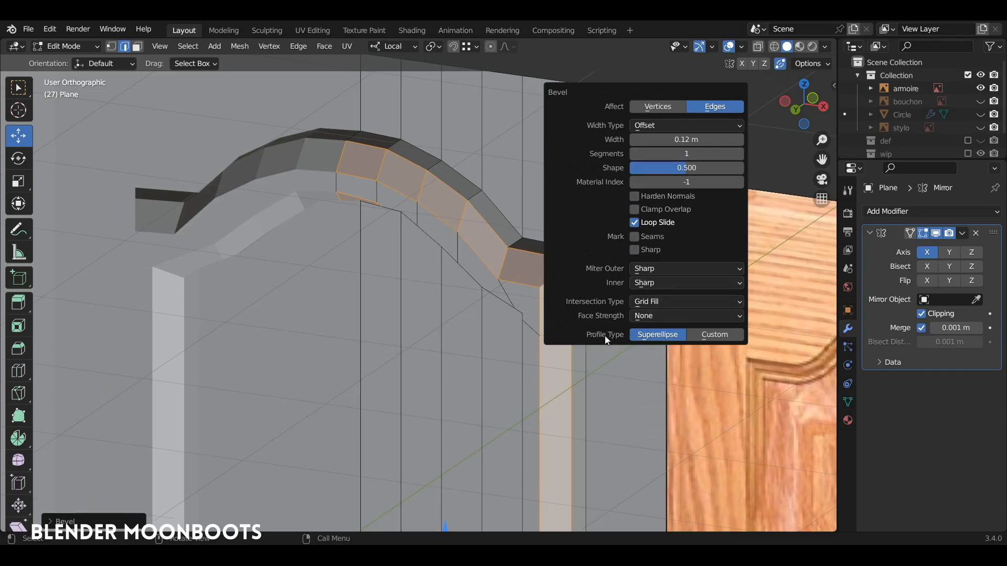
click(713, 336)
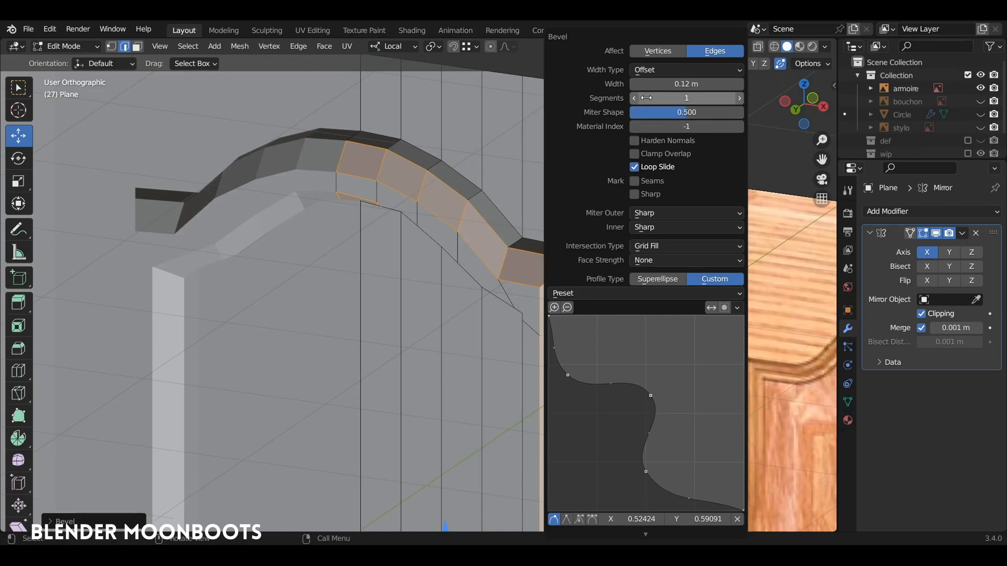
Step: Set the groove bevel's segments to 9
click(738, 97)
click(738, 97)
click(739, 97)
click(739, 97)
click(739, 97)
click(740, 97)
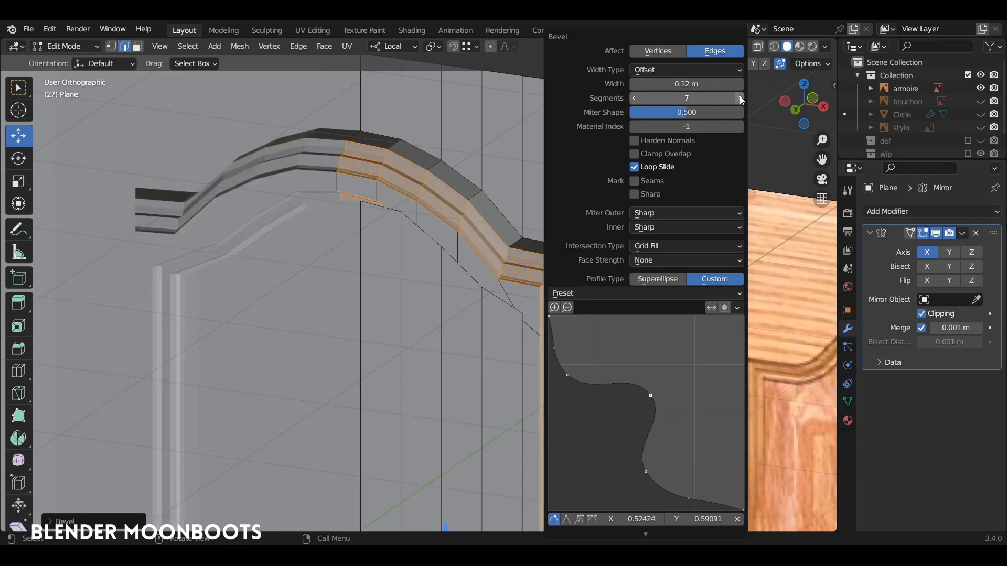
click(740, 97)
click(741, 98)
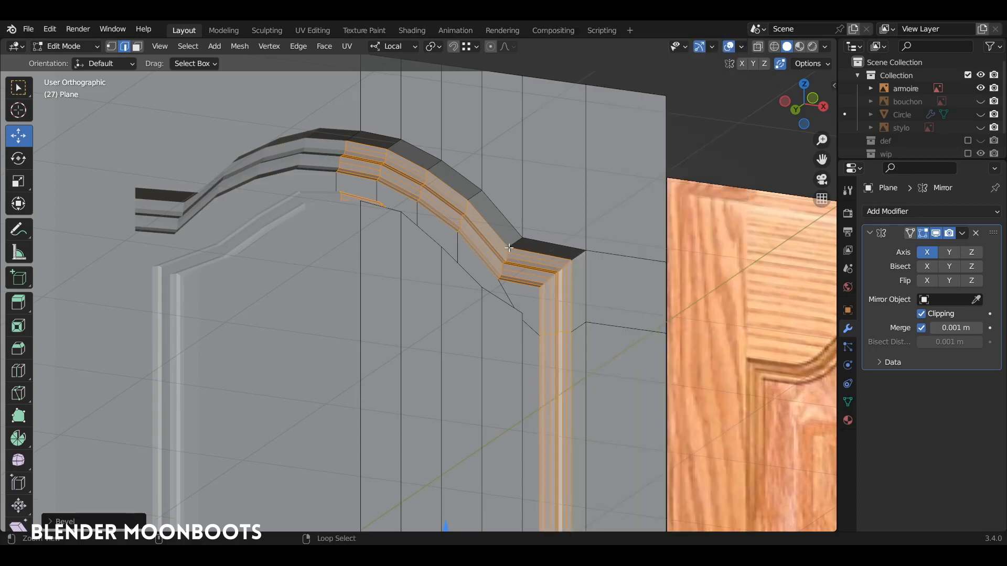
Step: Try a wavier groove bevel profile by adding two control points and exaggerating the bends of the custom curve
scroll(454, 265, up, 8)
scroll(453, 265, down, 2)
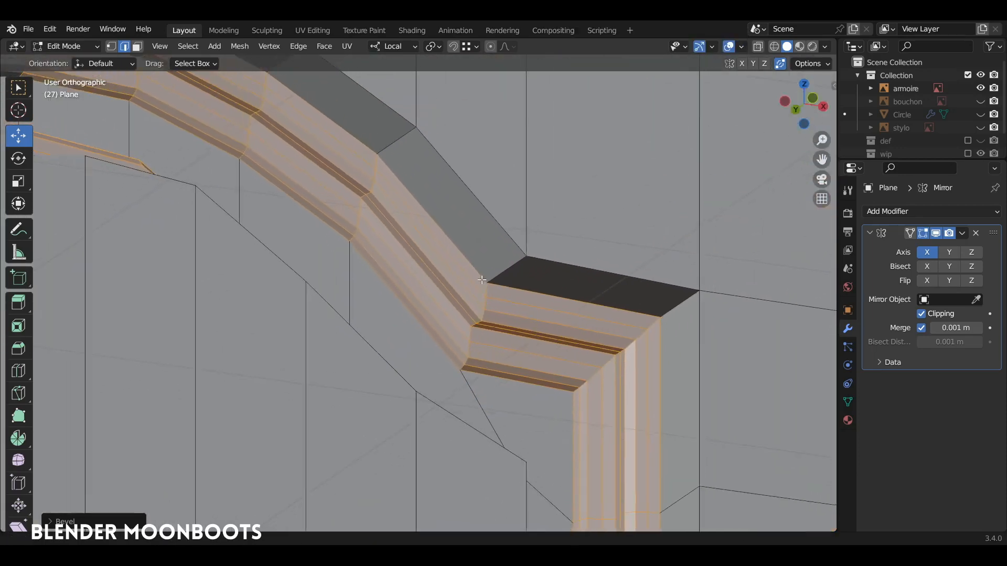
key(F9)
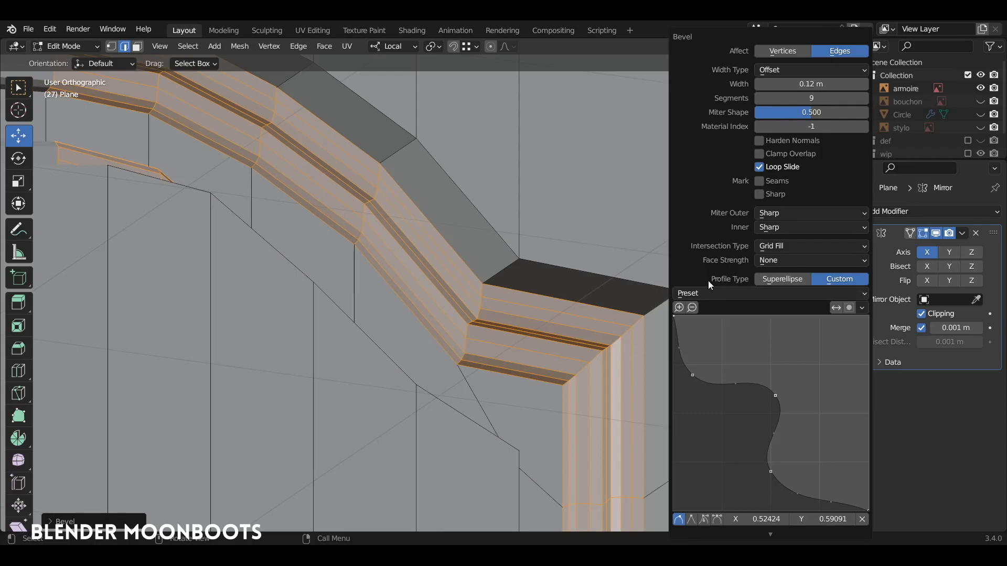
drag(699, 373, 677, 398)
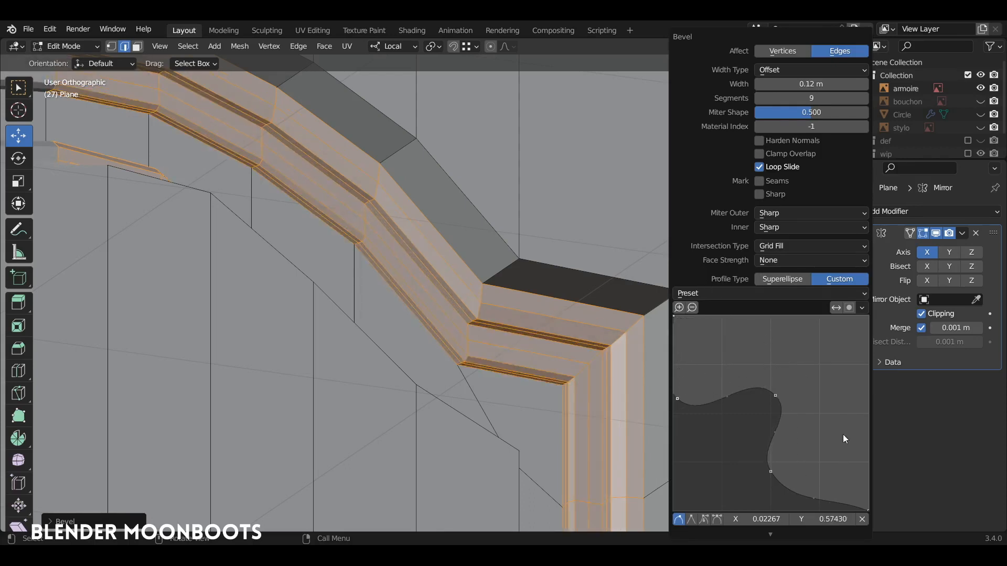
drag(680, 400, 698, 387)
drag(775, 393, 793, 375)
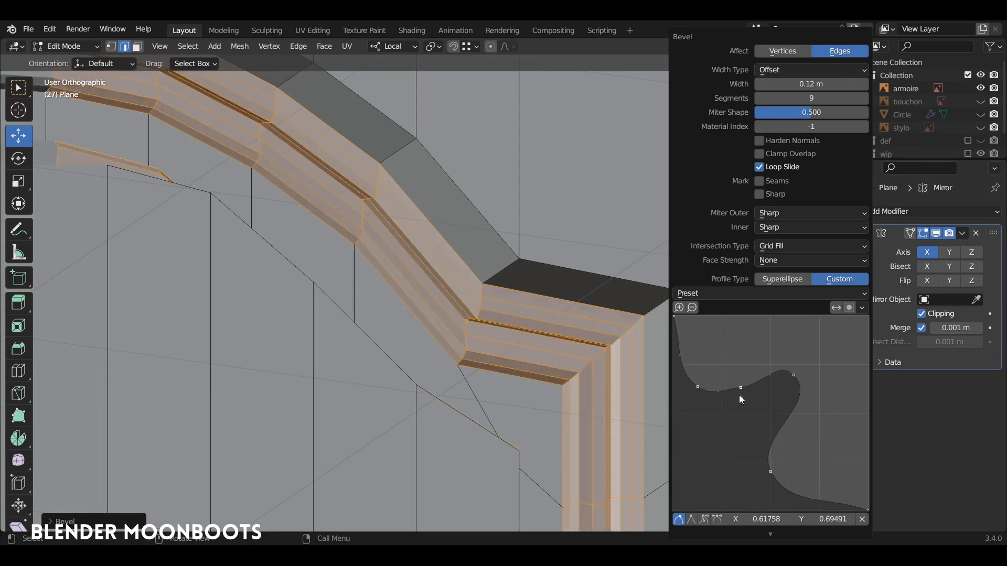
drag(697, 387, 701, 451)
drag(740, 388, 740, 340)
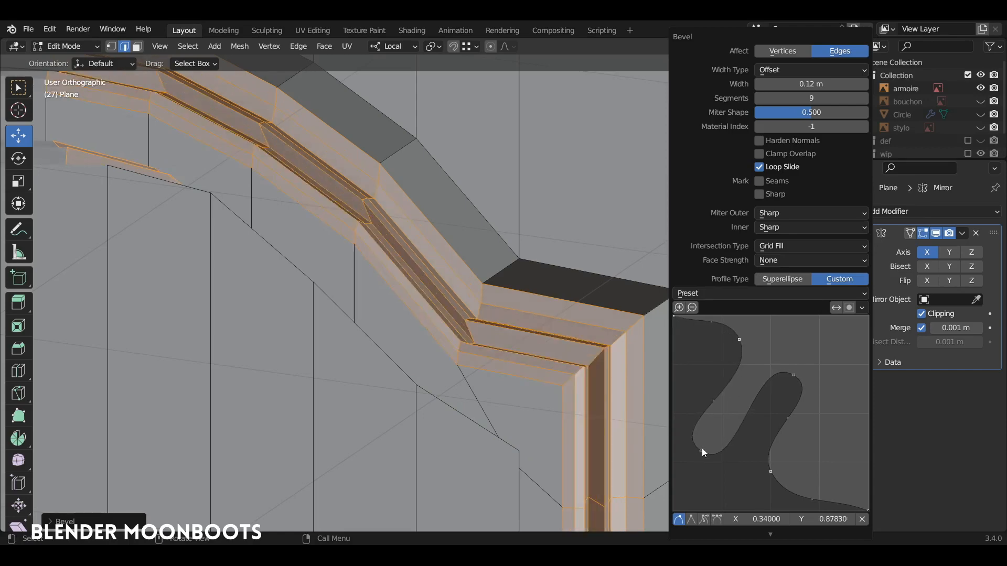
drag(701, 450, 695, 420)
drag(771, 471, 746, 458)
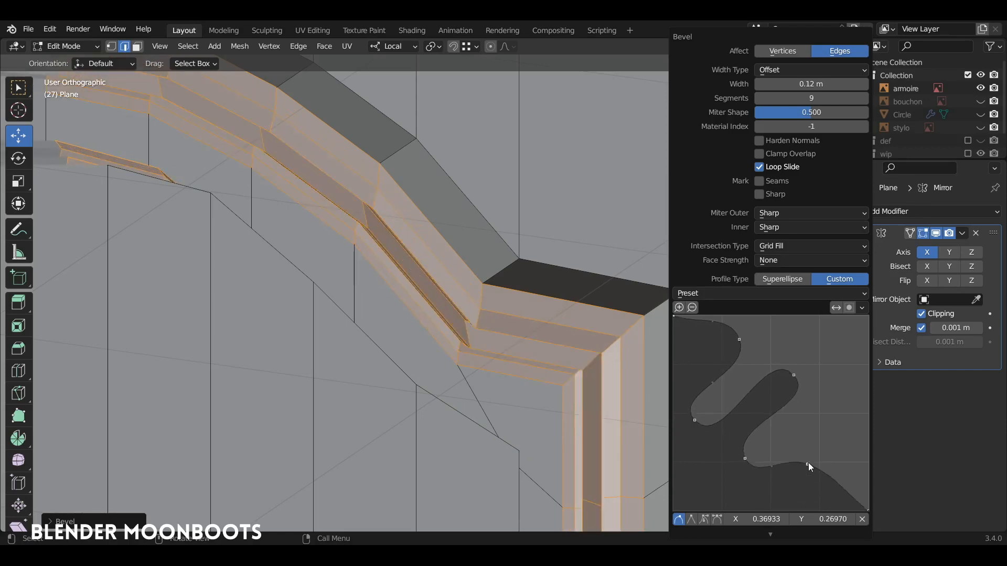
drag(808, 463, 831, 411)
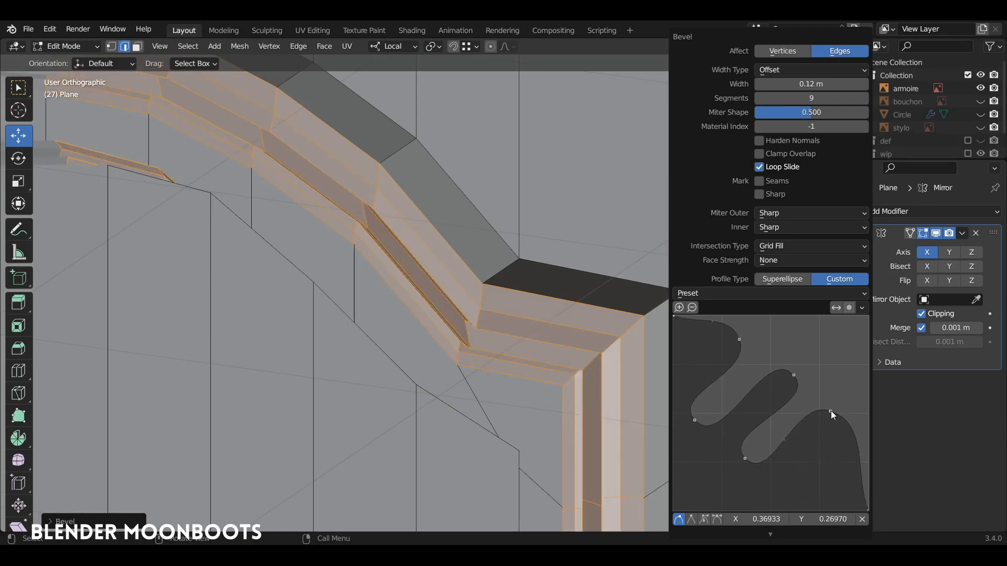
Step: Delete two control points from the groove bevel's custom profile and reposition the remaining three into a simpler stepped S-curve
click(794, 375)
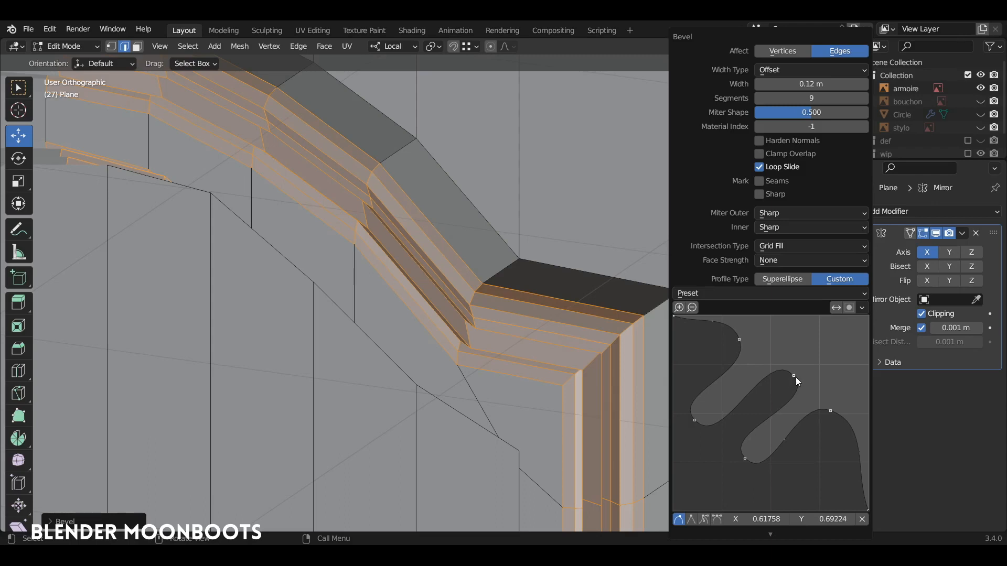
key(Delete)
click(830, 411)
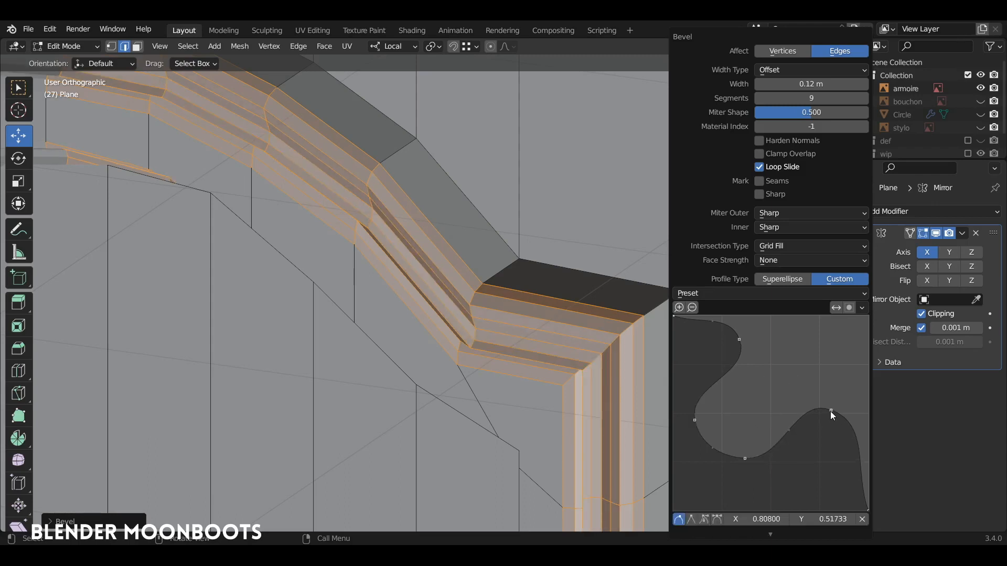
key(Delete)
drag(747, 457, 770, 489)
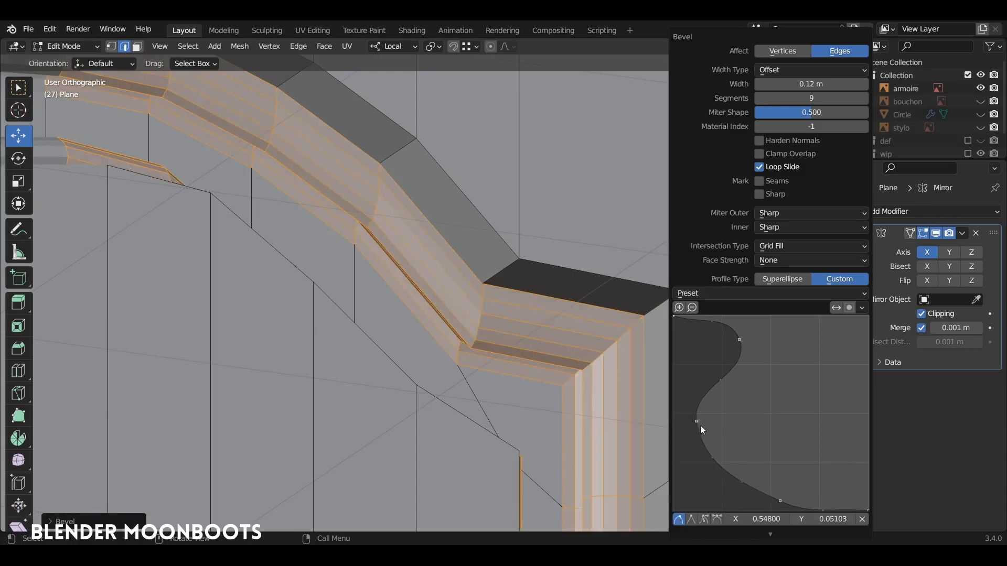
drag(698, 423, 780, 409)
drag(739, 342, 681, 390)
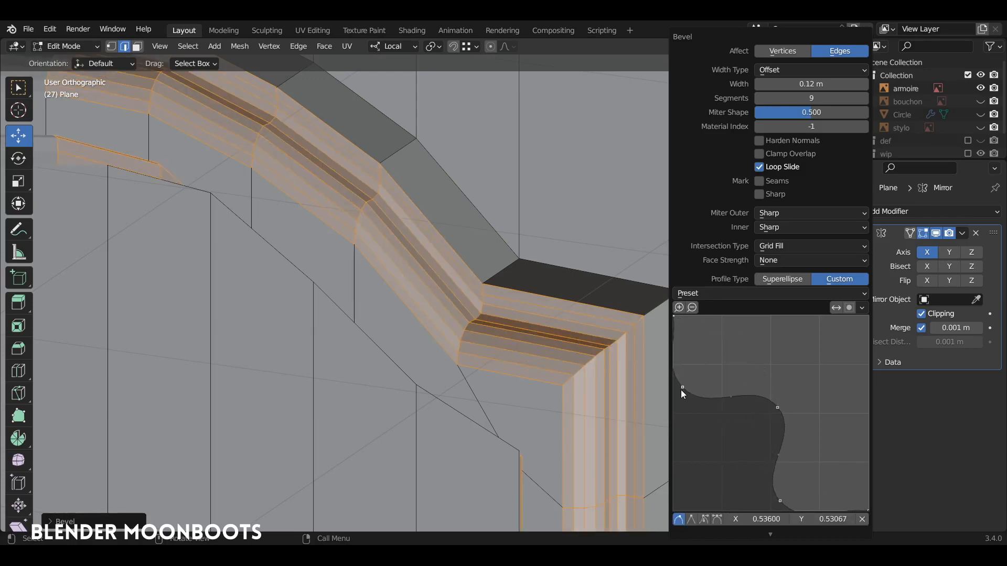
click(773, 401)
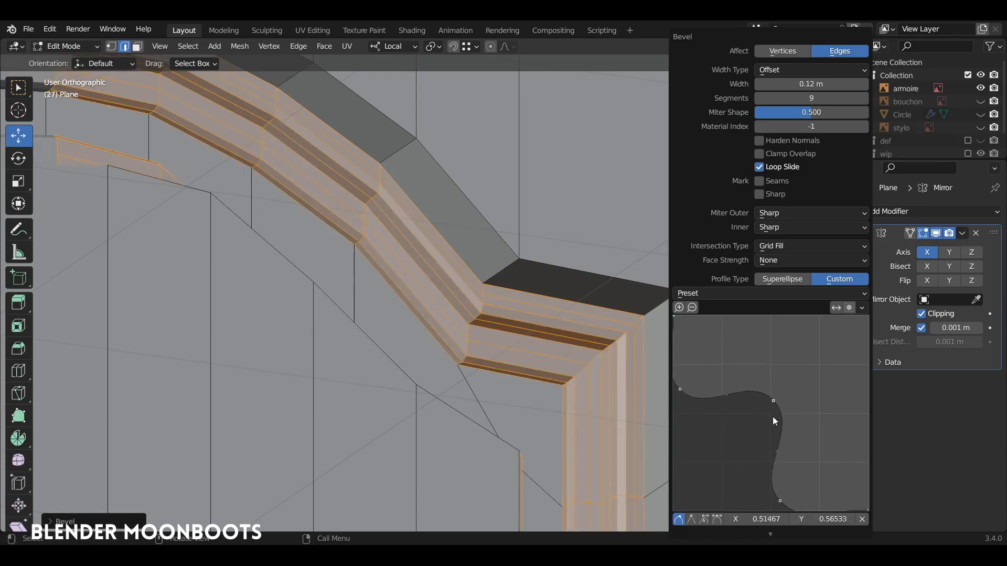
Step: Give the profile's middle point aligned handles, place it at about X 0.55, Y 0.54, shorten its handles and fine-tune both neighbouring points
click(717, 519)
mouse_move(773, 401)
mouse_down()
mouse_move(794, 389)
mouse_move(779, 402)
mouse_up()
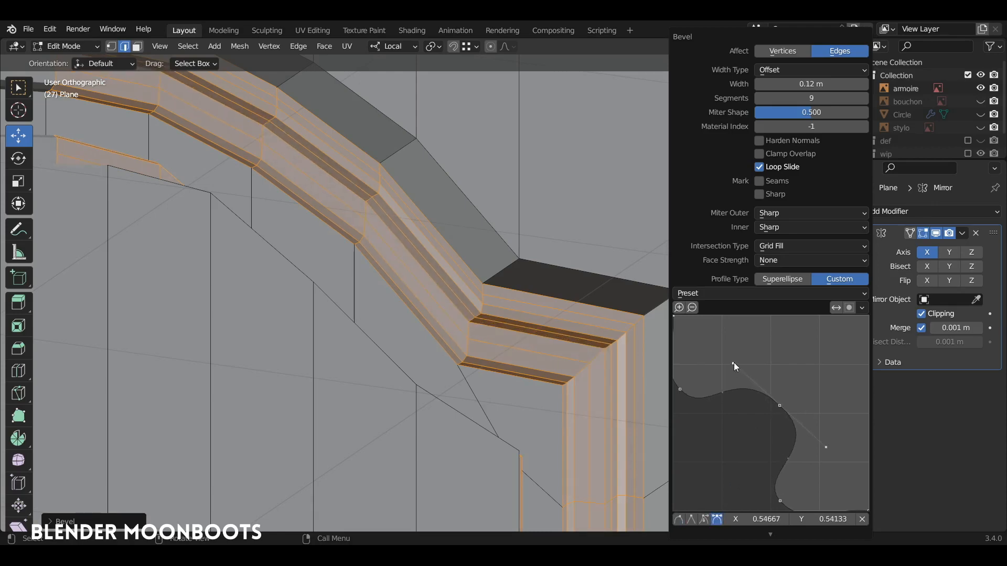
drag(749, 363, 756, 373)
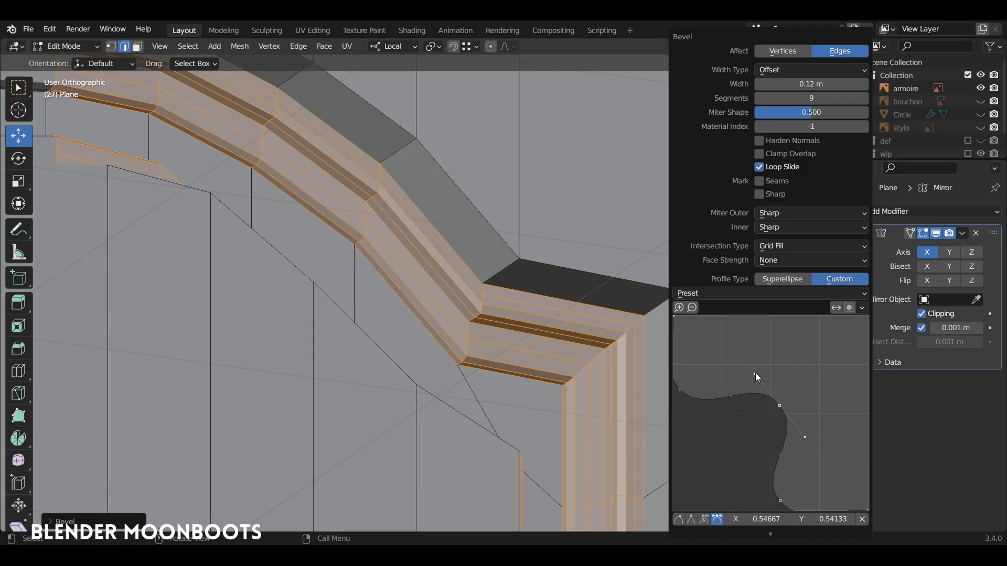
drag(680, 389, 697, 392)
drag(781, 501, 779, 488)
click(694, 393)
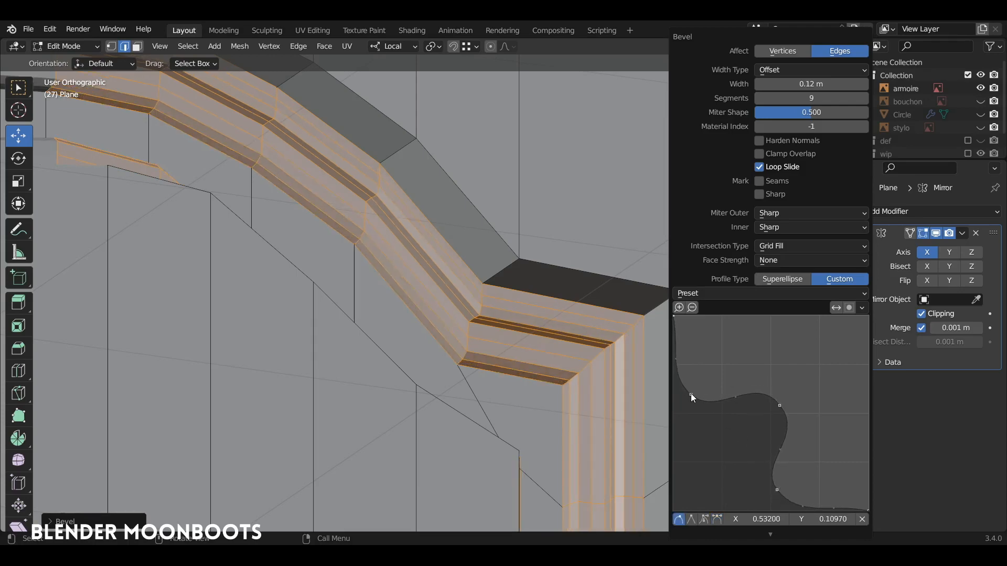
drag(691, 394, 692, 395)
Step: Set the groove bevel's width to 0.128 m and return the door to Object Mode
drag(789, 83, 719, 105)
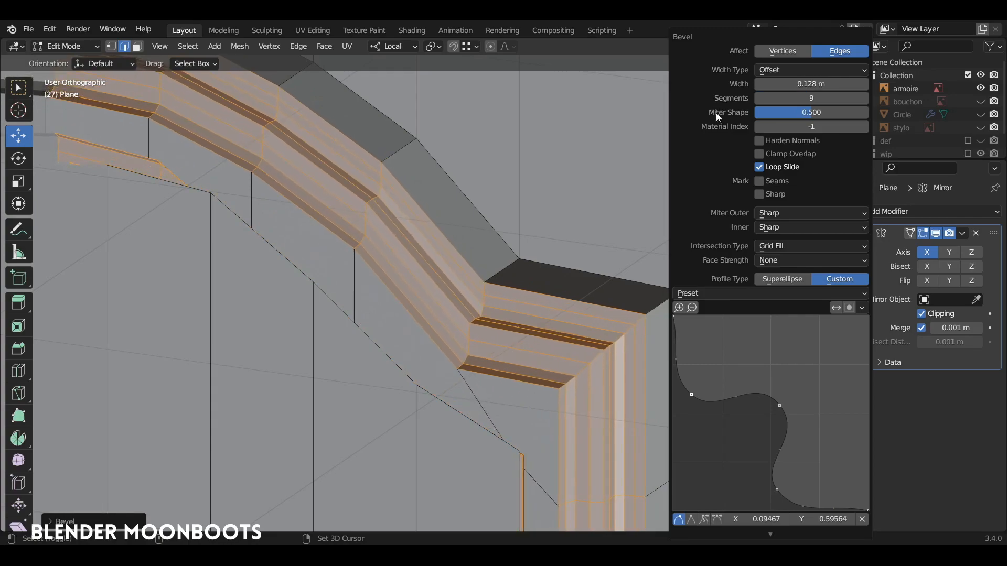
middle_drag(562, 275, 540, 263)
scroll(526, 395, down, 8)
key(Tab)
scroll(553, 304, up, 3)
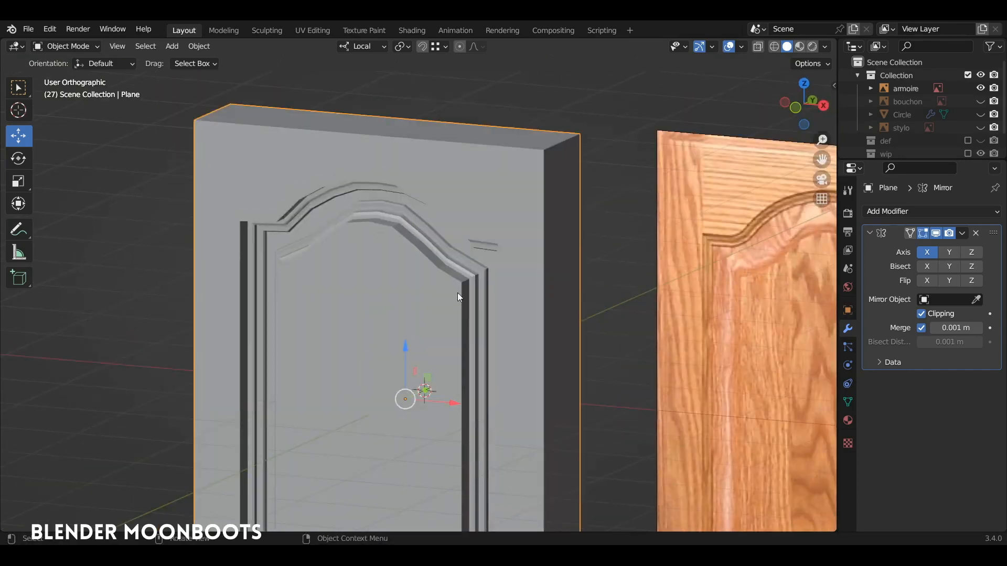
Step: Add a Subdivision Surface modifier to the door after the Mirror modifier
middle_drag(457, 294, 492, 249)
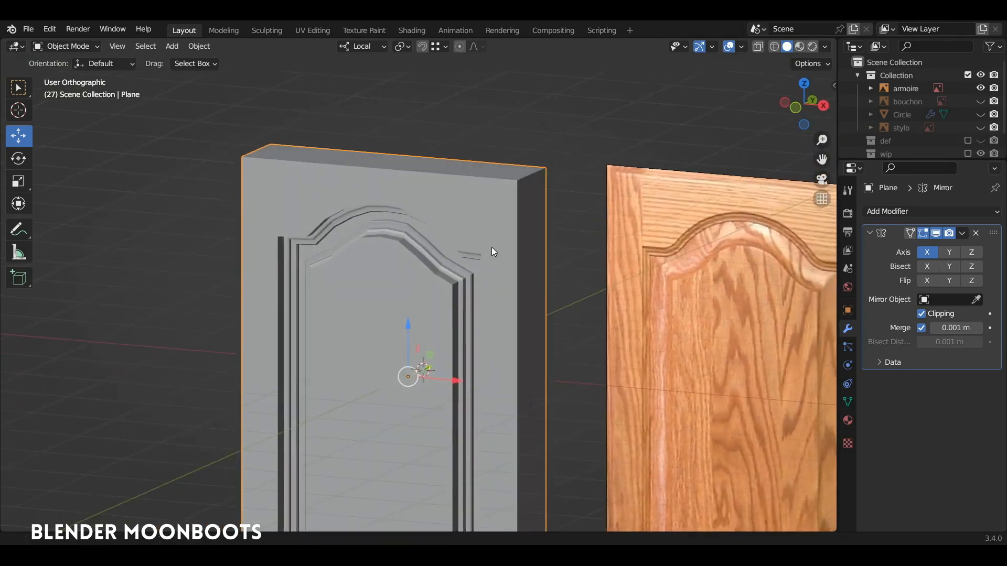
scroll(492, 247, up, 2)
click(880, 211)
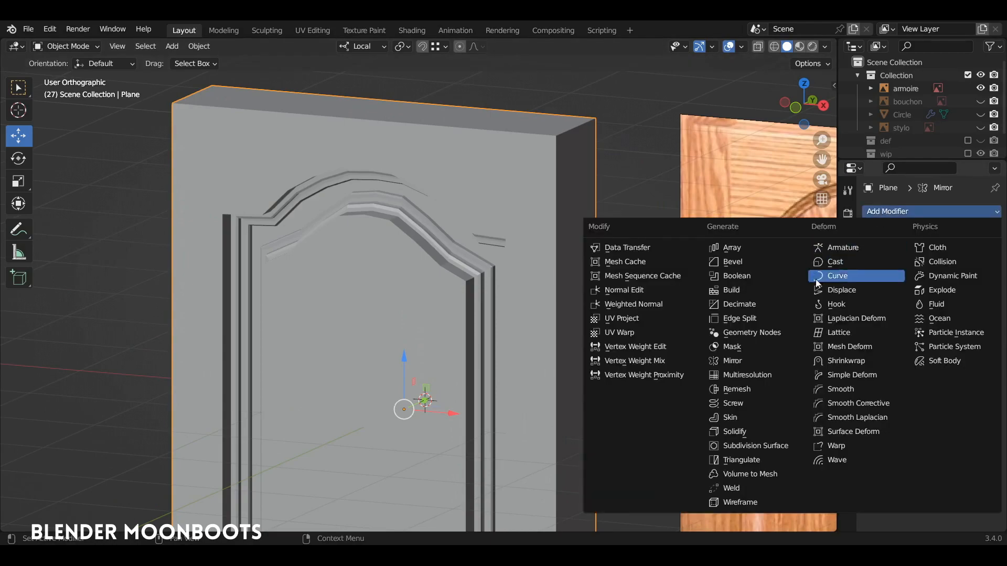
click(787, 447)
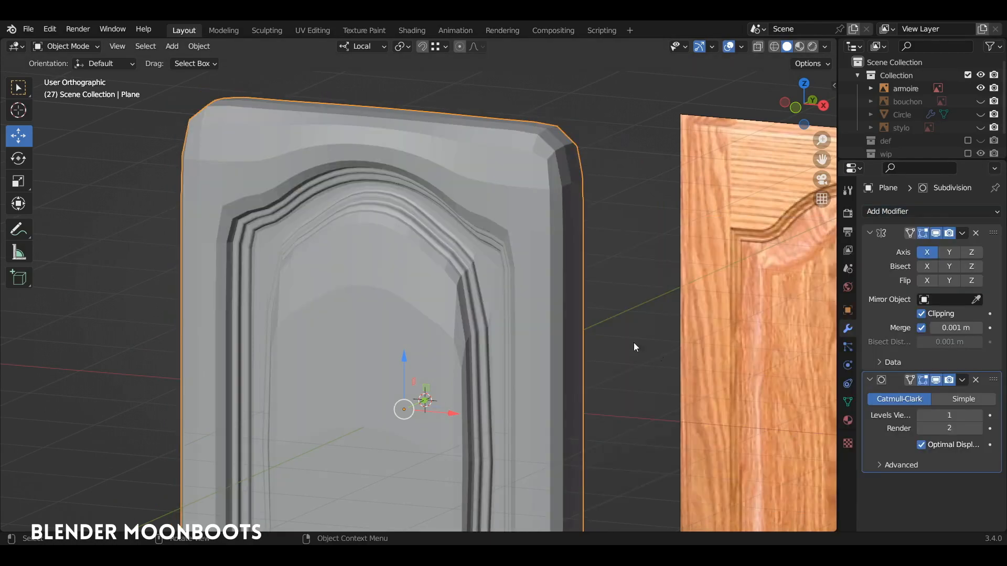
middle_drag(633, 342, 544, 323)
scroll(554, 252, up, 3)
shift+middle_drag(555, 251, 580, 288)
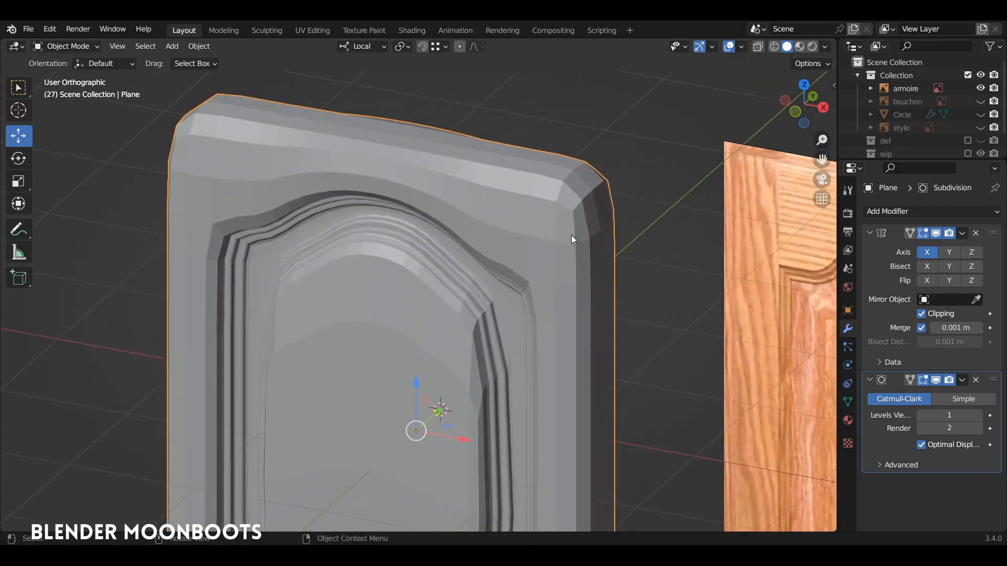
Step: In Edit Mode, add supporting edge loops close to the door's top edge and its outer side edge
key(Tab)
alt+click(389, 159)
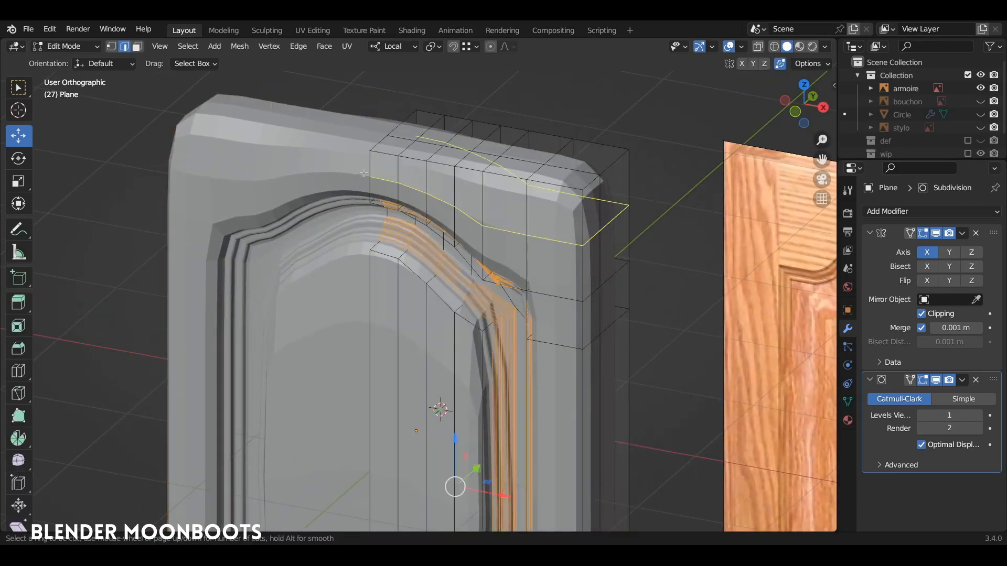
key(g)
key(g)
click(366, 157)
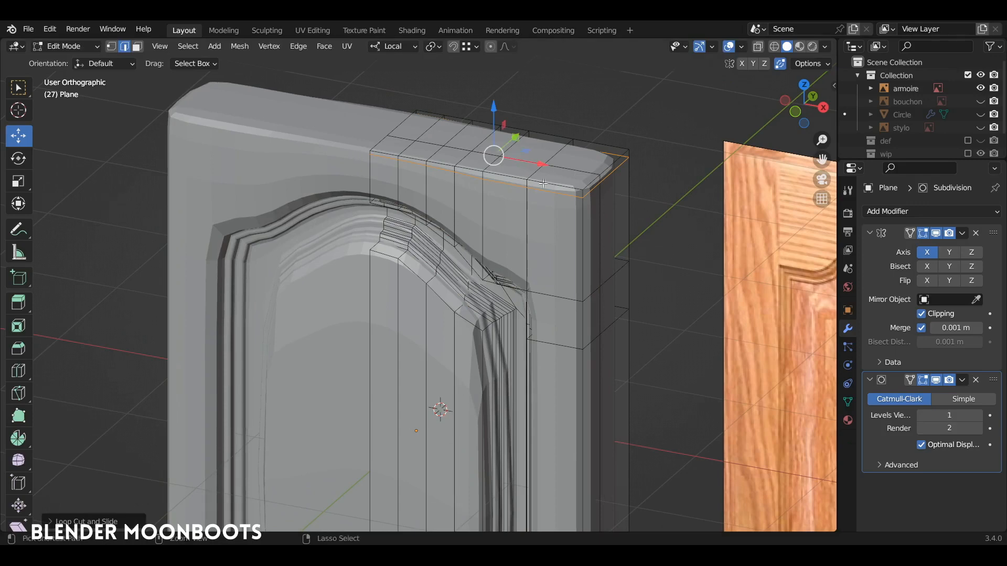
key(ctrl+r)
click(559, 185)
click(574, 192)
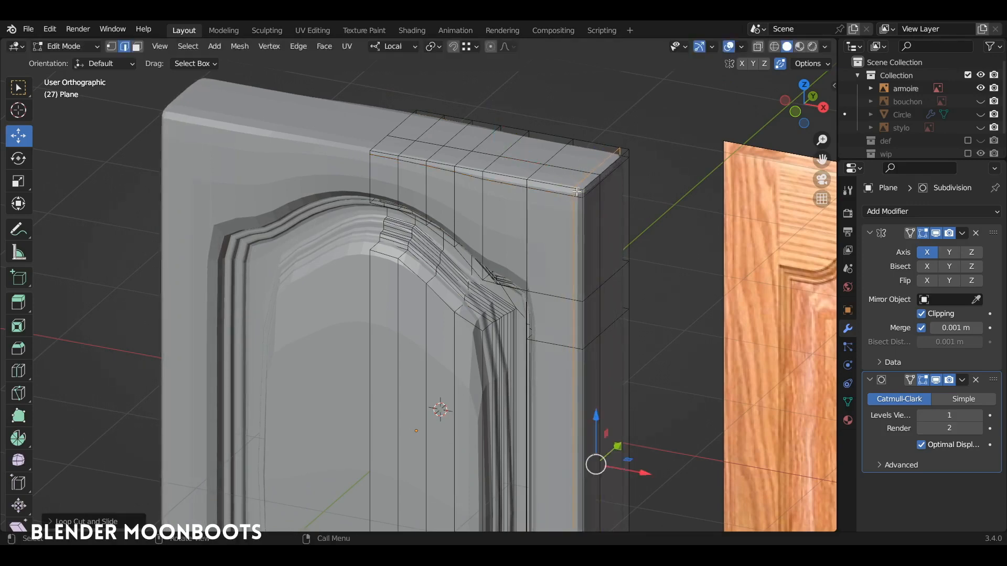
Step: Add an edge loop around the door's thickness and move it along Y close to the front face
middle_drag(633, 269, 589, 292)
scroll(589, 292, down, 3)
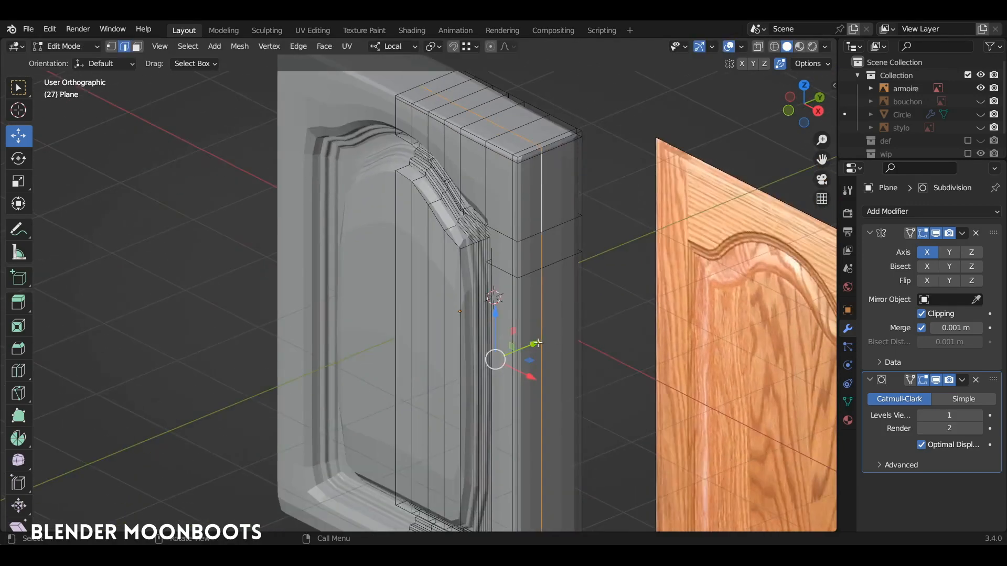
drag(542, 344, 516, 353)
shift+middle_drag(523, 326, 525, 156)
scroll(538, 274, up, 1)
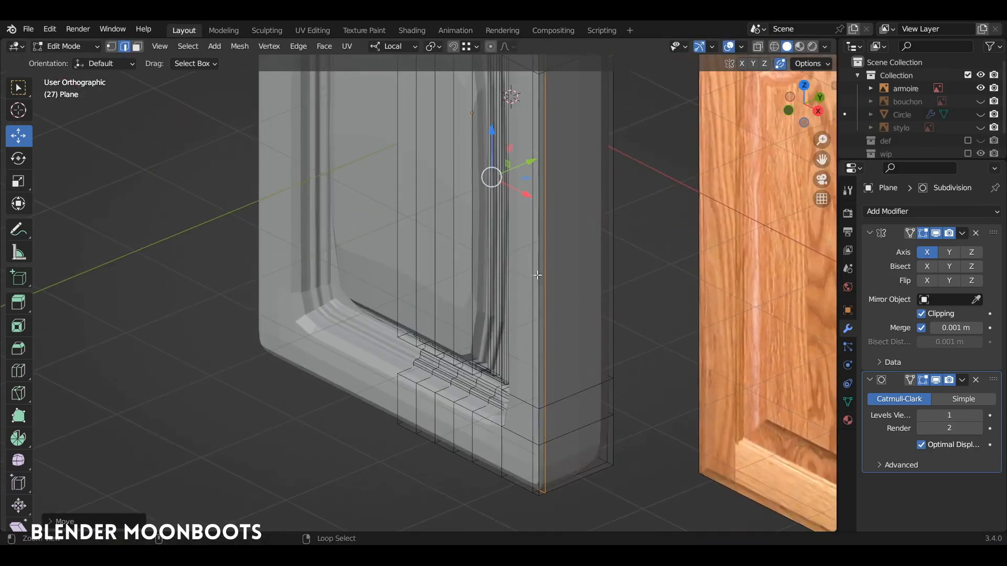
Step: Add a supporting edge loop close to the door's bottom edge
key(ctrl+r)
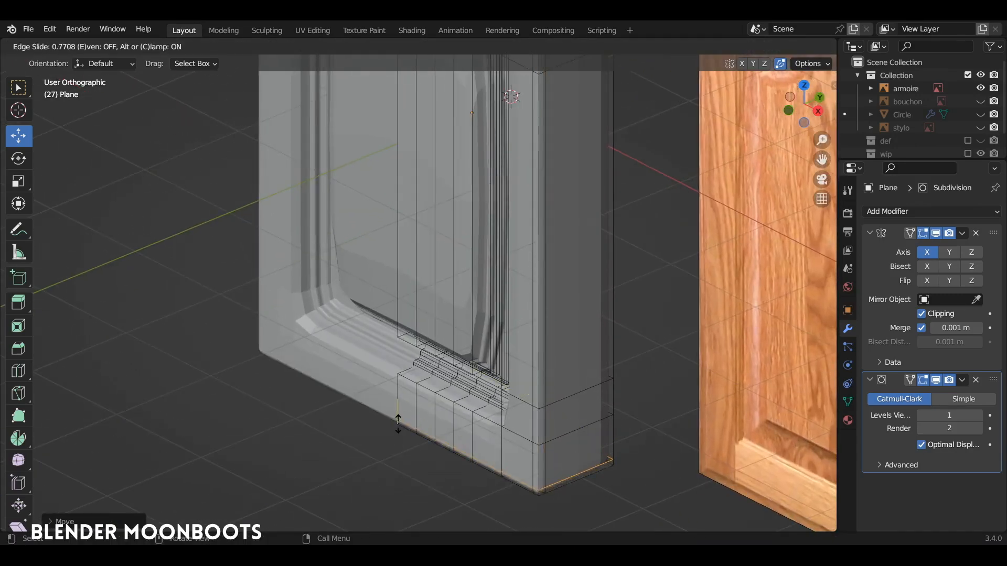
click(398, 423)
middle_drag(398, 423, 577, 399)
Step: Add supporting edge loops on the flat frame, one just outside the side moulding and one just below the bottom moulding
key(ctrl+r)
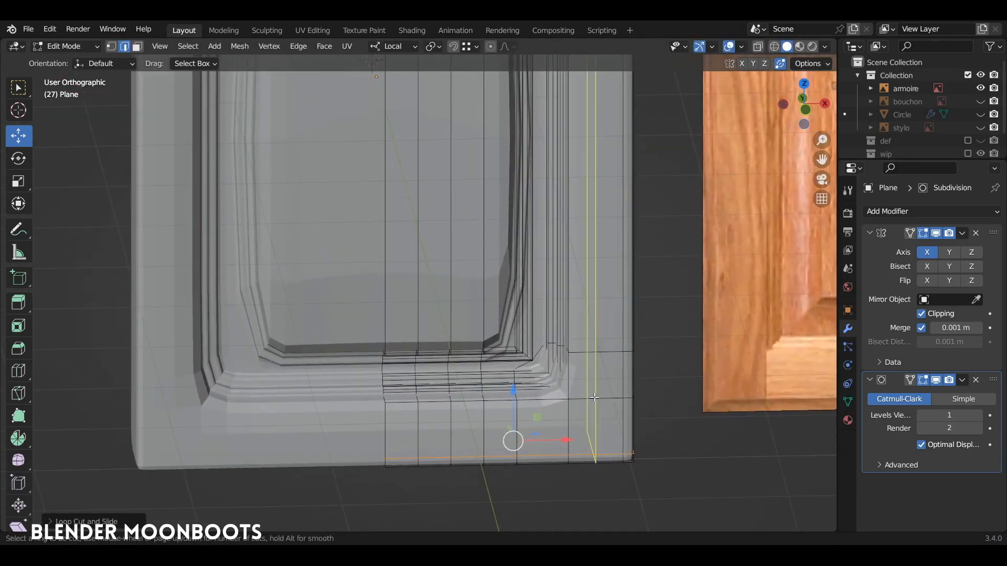
drag(594, 397, 571, 404)
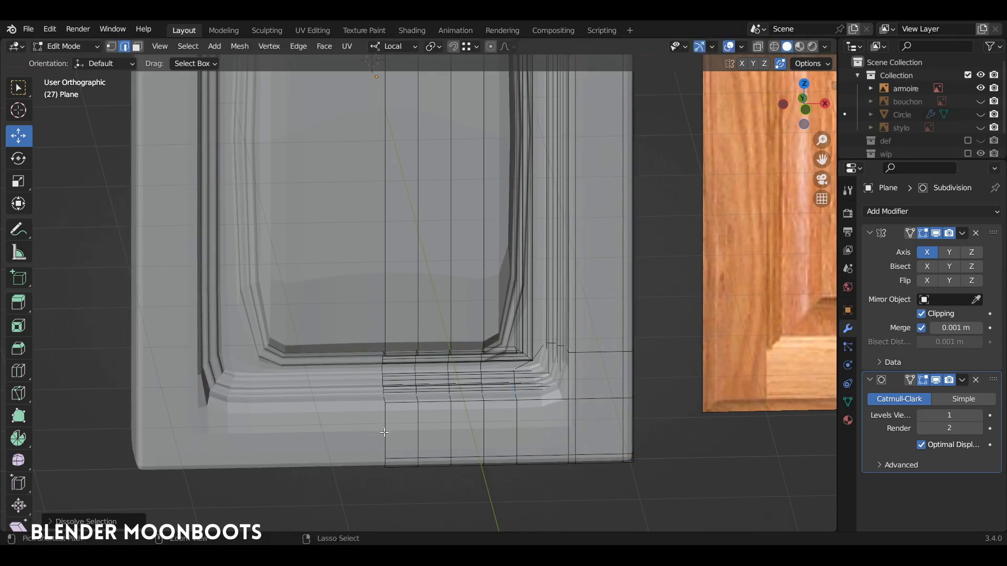
key(ctrl+r)
drag(384, 426, 383, 413)
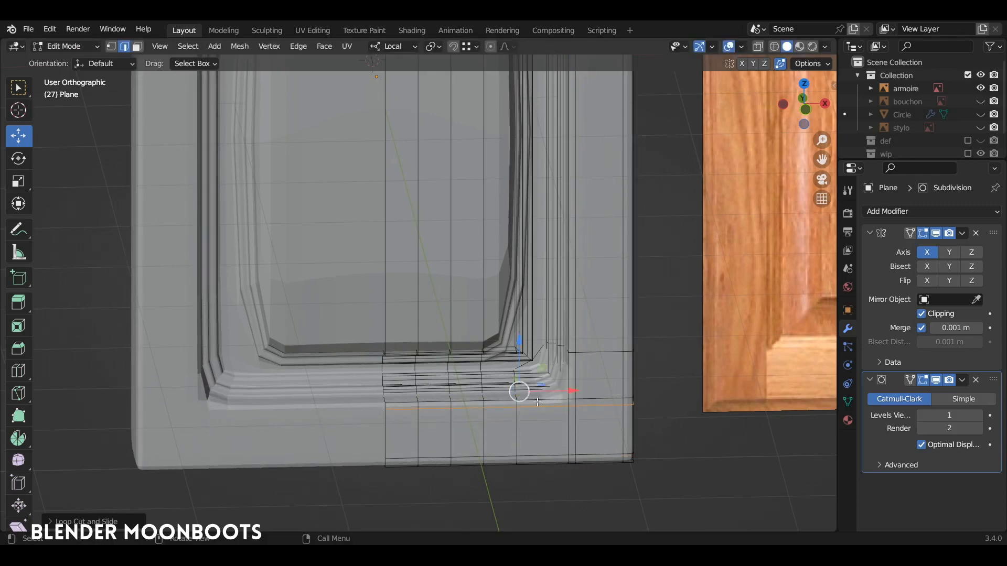
Step: Add one vertical and one horizontal edge loop just inside the outer moulding's lower corner
key(ctrl+r)
drag(544, 402, 563, 405)
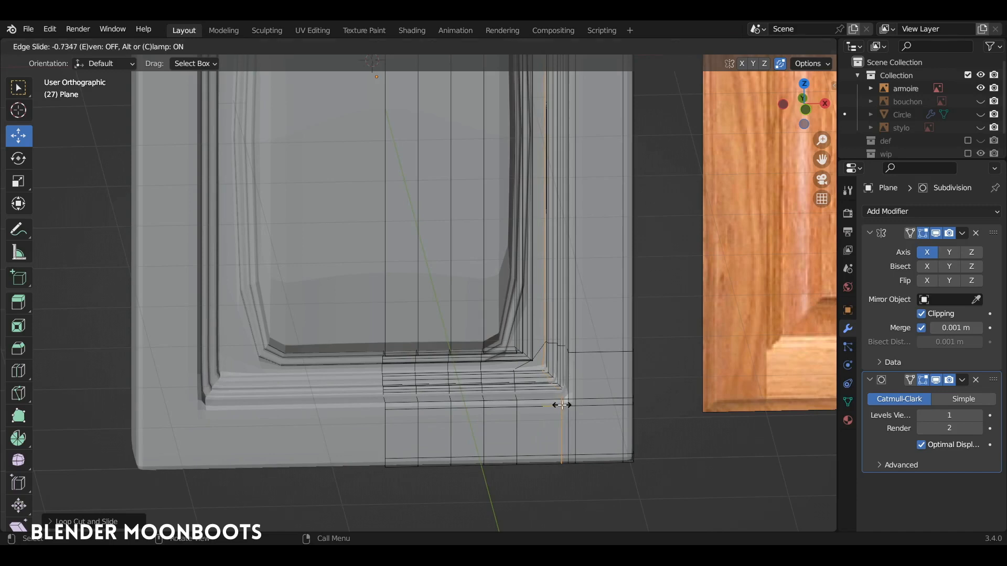
click(562, 405)
shift+middle_drag(565, 370, 540, 391)
key(ctrl+r)
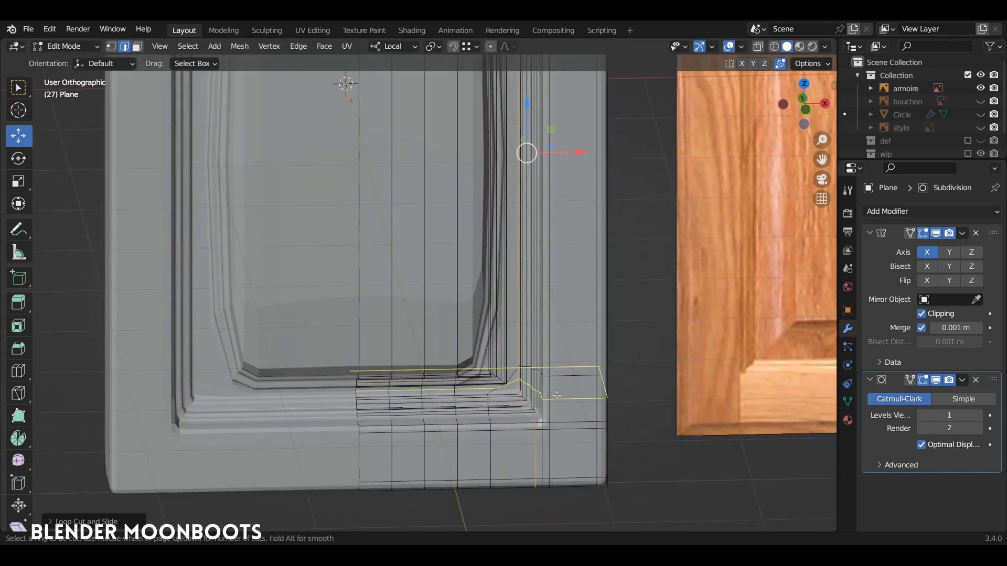
drag(557, 395, 564, 407)
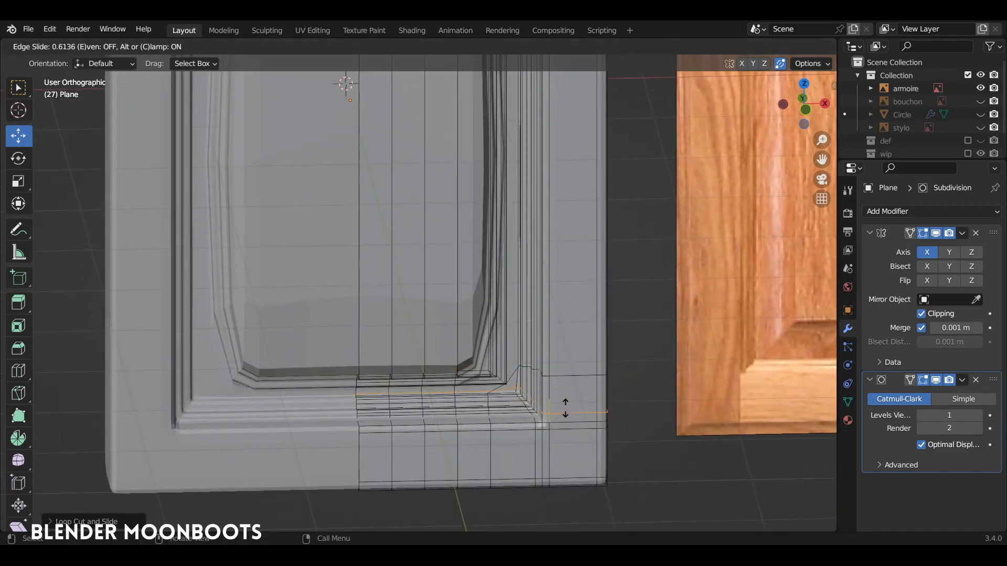
click(566, 408)
Step: Add a horizontal edge loop across the door and slide it down to just above the raised panel's bottom edge
ctrl+middle_drag(564, 361, 565, 403)
shift+middle_drag(559, 346, 554, 402)
key(ctrl+r)
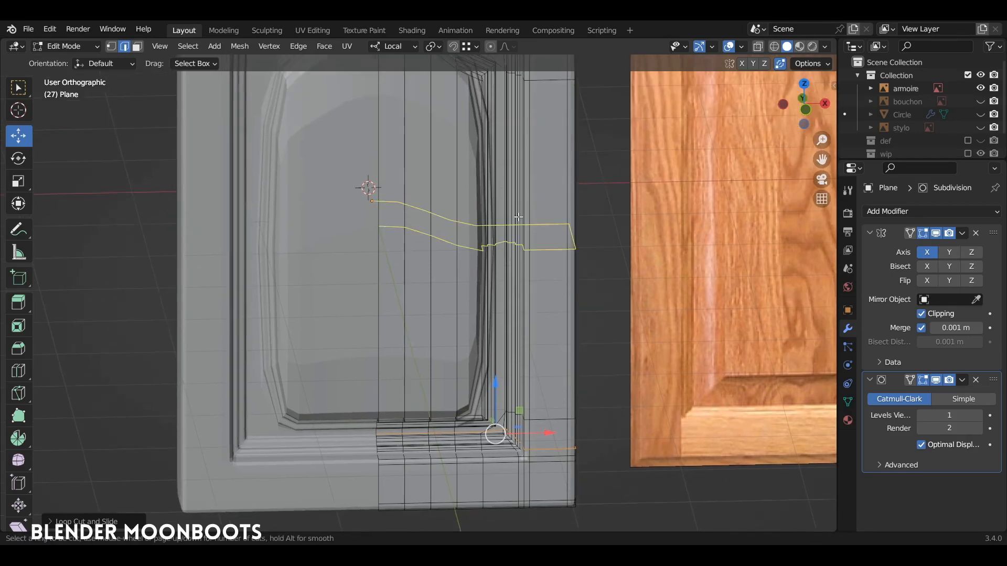
drag(518, 217, 518, 381)
click(518, 379)
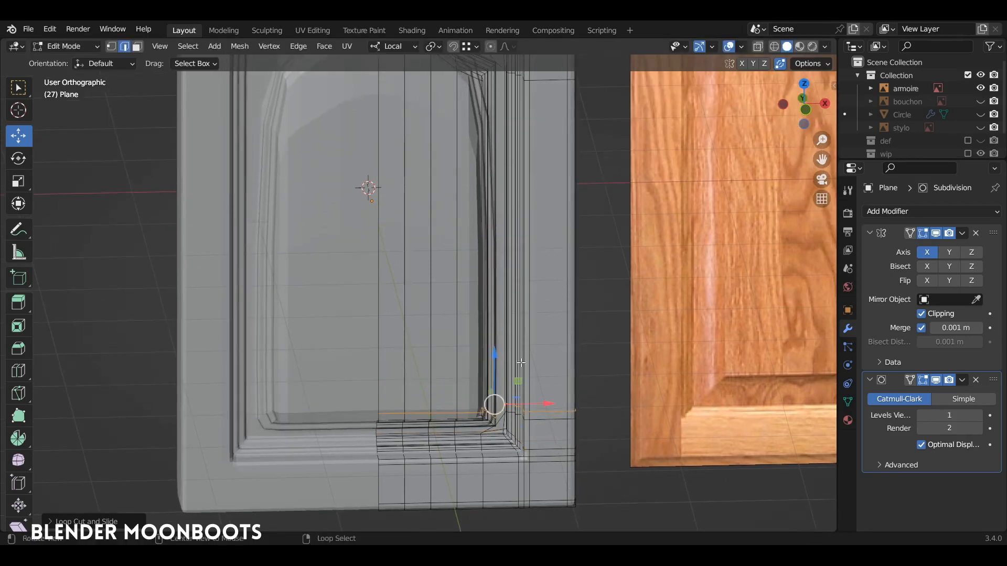
Step: Add a vertical edge loop across the door and slide it to just inside the raised panel's side edge
shift+middle_drag(467, 421, 441, 376)
key(ctrl+r)
drag(441, 376, 450, 379)
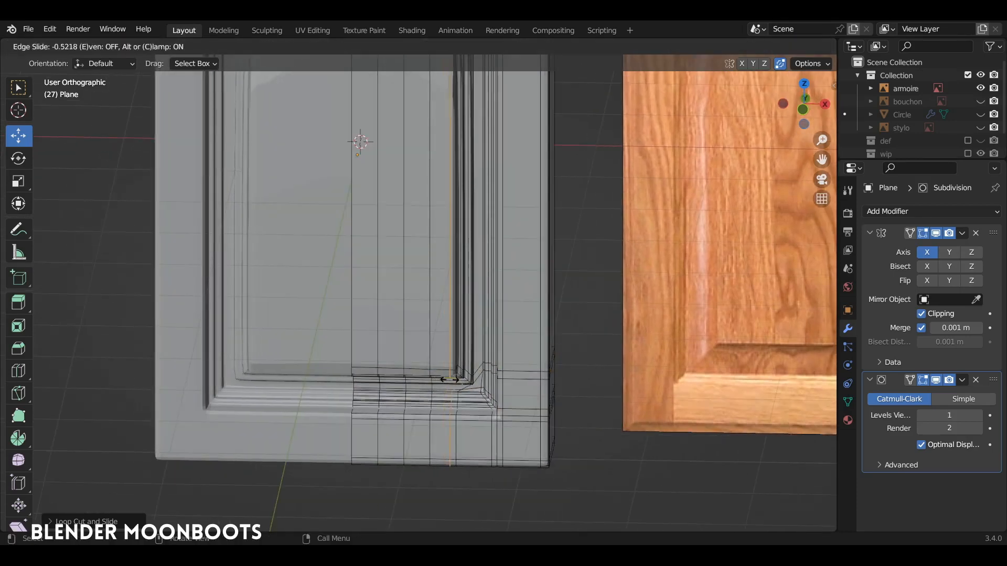
click(449, 382)
Step: Add a horizontal edge loop following the arch and slide it up to just below the raised panel's arched top edge
shift+middle_drag(484, 288, 503, 532)
mouse_move(475, 410)
shift+middle_down()
mouse_move(469, 467)
mouse_move(468, 412)
shift+middle_up()
key(ctrl+r)
click(355, 496)
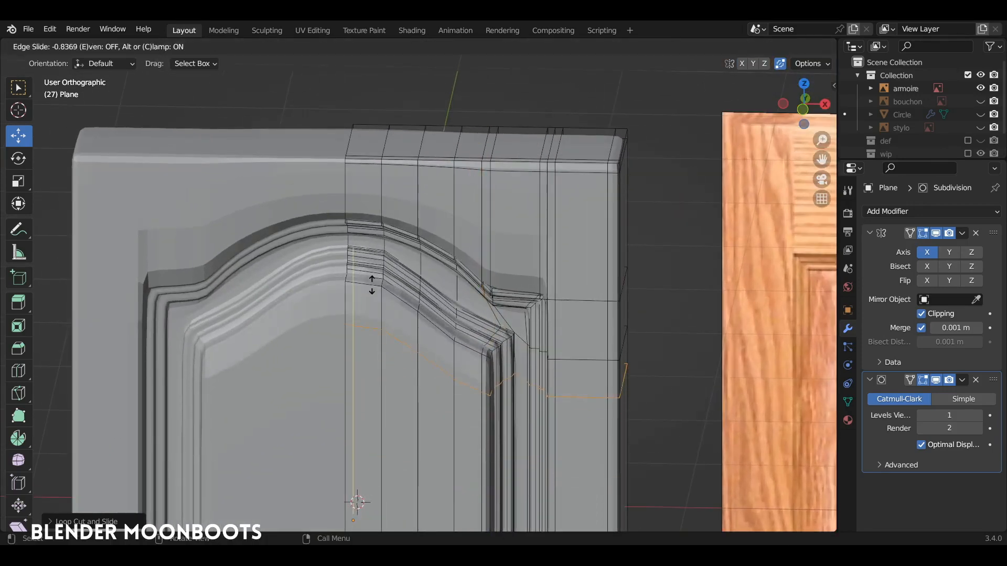
click(373, 256)
middle_drag(373, 256, 389, 270)
Step: Add supporting edge loops along the outer moulding's profile, following its side and the arch
ctrl+middle_drag(487, 416, 668, 346)
key(ctrl+r)
click(499, 381)
click(491, 383)
key(ctrl+r)
click(562, 358)
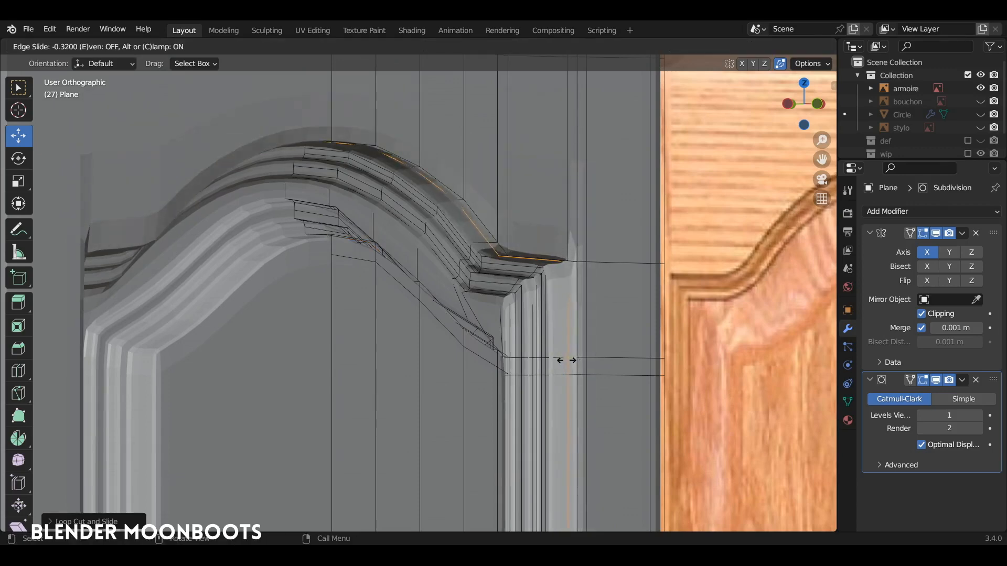
click(562, 359)
key(ctrl+r)
click(575, 109)
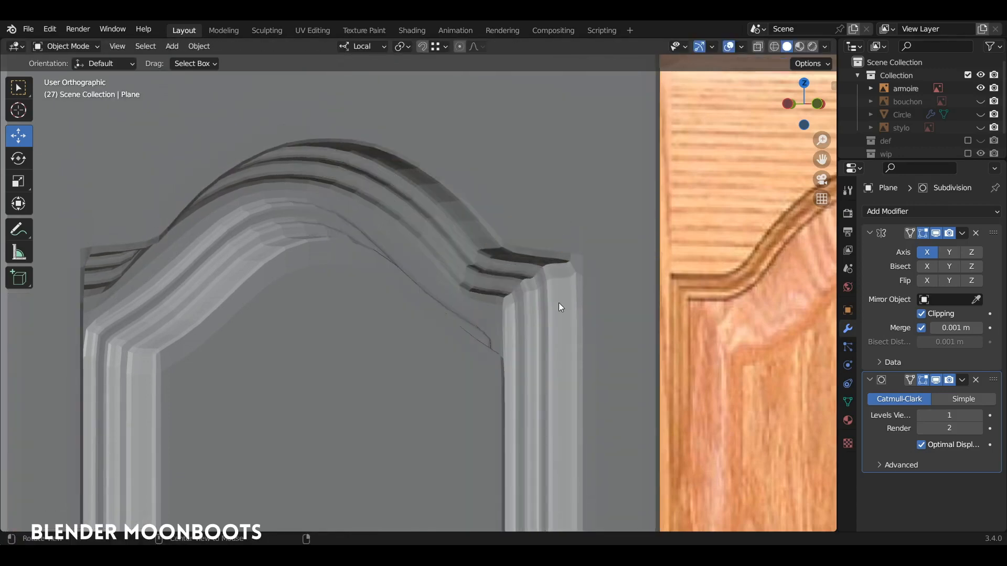
Step: Examine the smoothed arch and upper moulding corner in Object Mode for shading and sharpness
scroll(470, 314, up, 4)
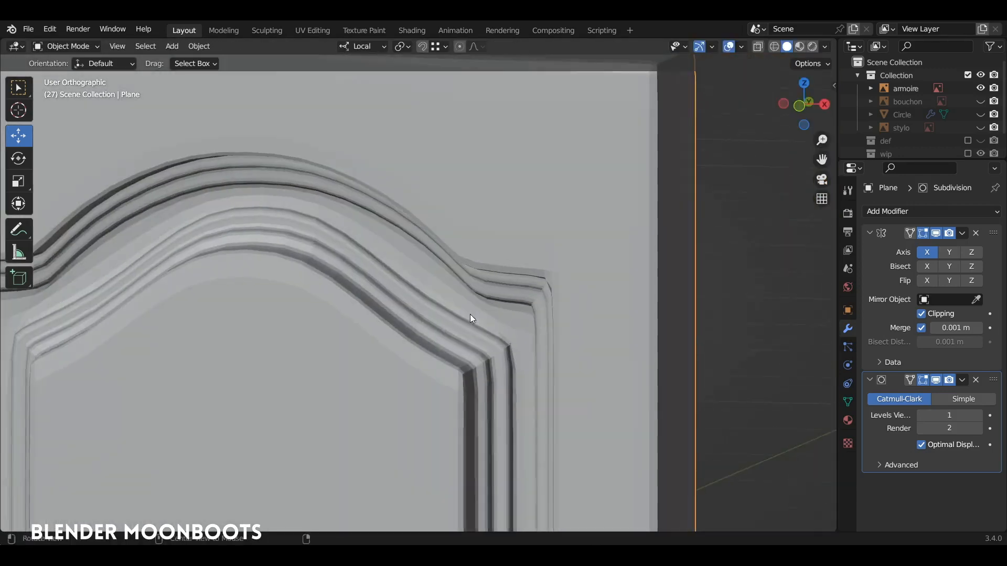
scroll(500, 336, down, 5)
scroll(514, 222, up, 7)
key(Tab)
scroll(515, 223, down, 3)
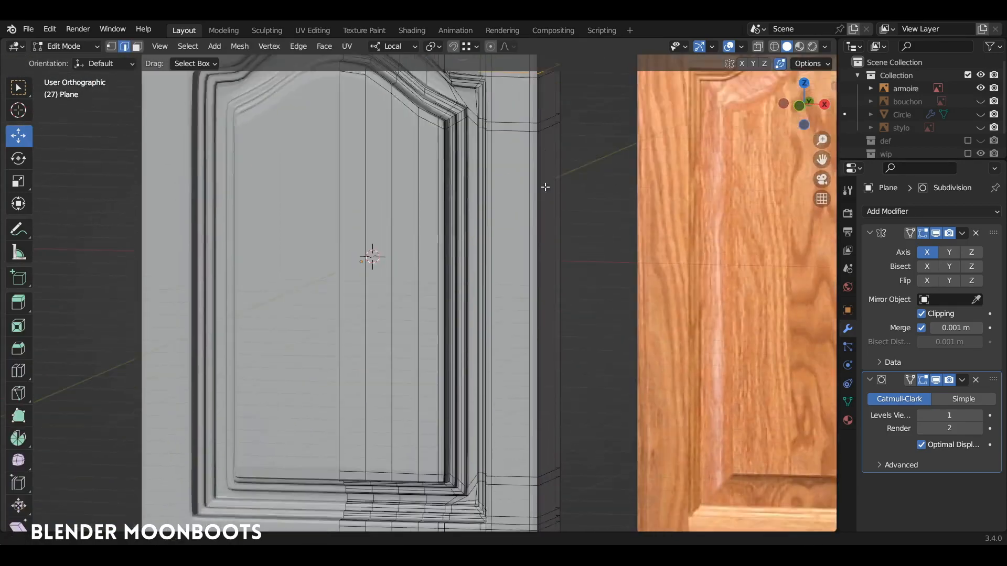
Step: Inspect the smoothed lower corner of the raised panel and mouldings up close in Object Mode
shift+middle_drag(546, 188, 553, 131)
key(Tab)
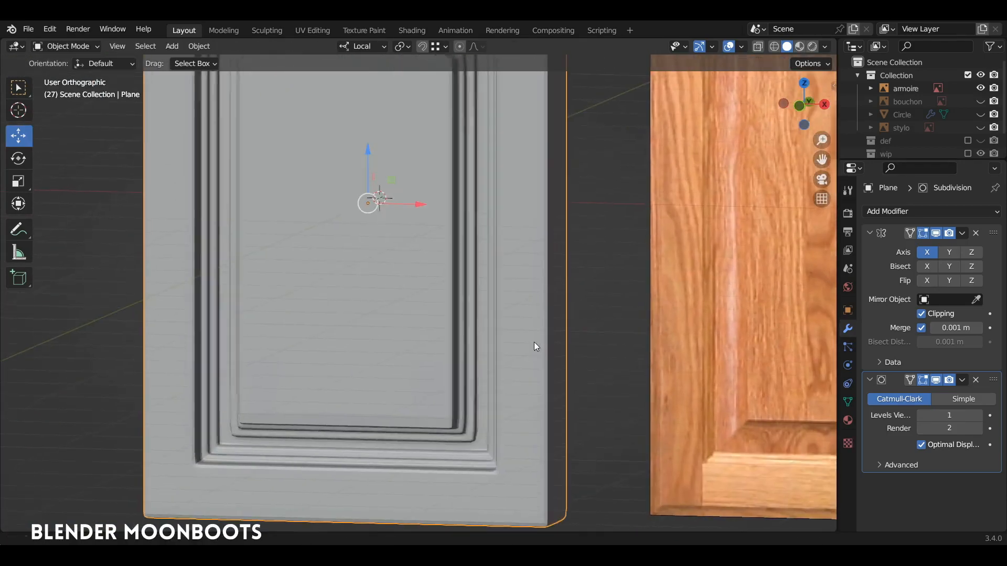
scroll(534, 342, up, 2)
shift+middle_drag(526, 315, 503, 164)
scroll(501, 256, up, 3)
scroll(502, 261, up, 3)
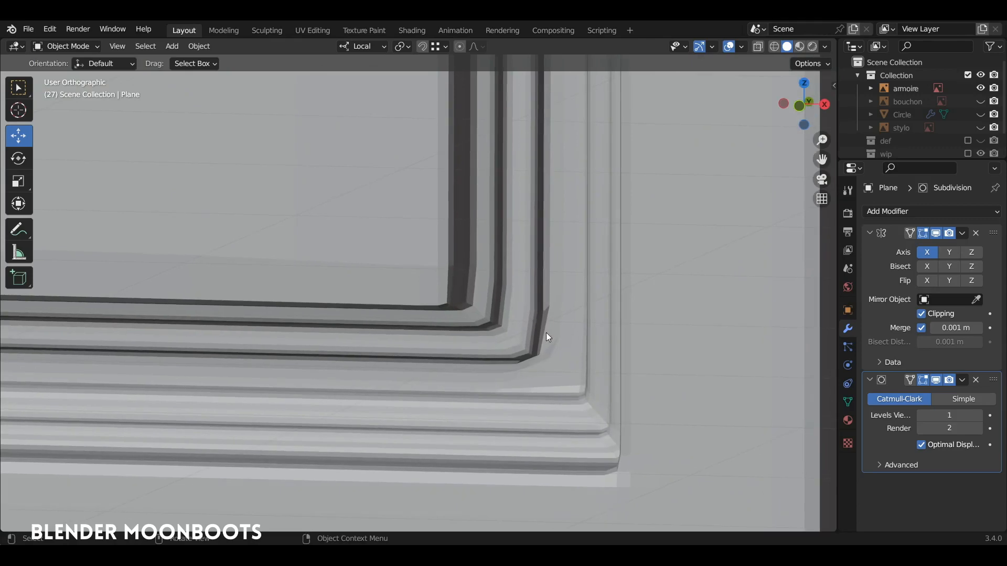
ctrl+middle_drag(543, 320, 516, 296)
ctrl+middle_drag(517, 296, 516, 285)
ctrl+middle_drag(511, 177, 512, 272)
shift+middle_drag(493, 79, 518, 414)
mouse_move(524, 302)
ctrl+middle_down()
mouse_move(527, 256)
mouse_move(531, 316)
ctrl+middle_up()
mouse_move(495, 287)
shift+middle_down()
mouse_move(517, 297)
mouse_move(491, 295)
shift+middle_up()
Step: Hide the subdivision in the viewport and connect the raised panel's lower corner vertex to the outer moulding's inner corner
key(Tab)
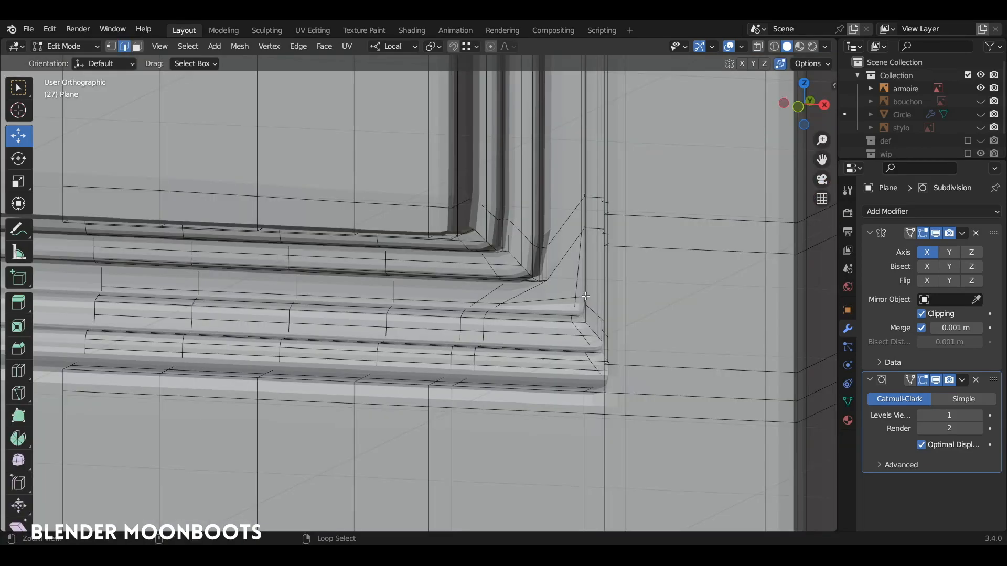
ctrl+middle_drag(586, 297, 653, 256)
click(935, 379)
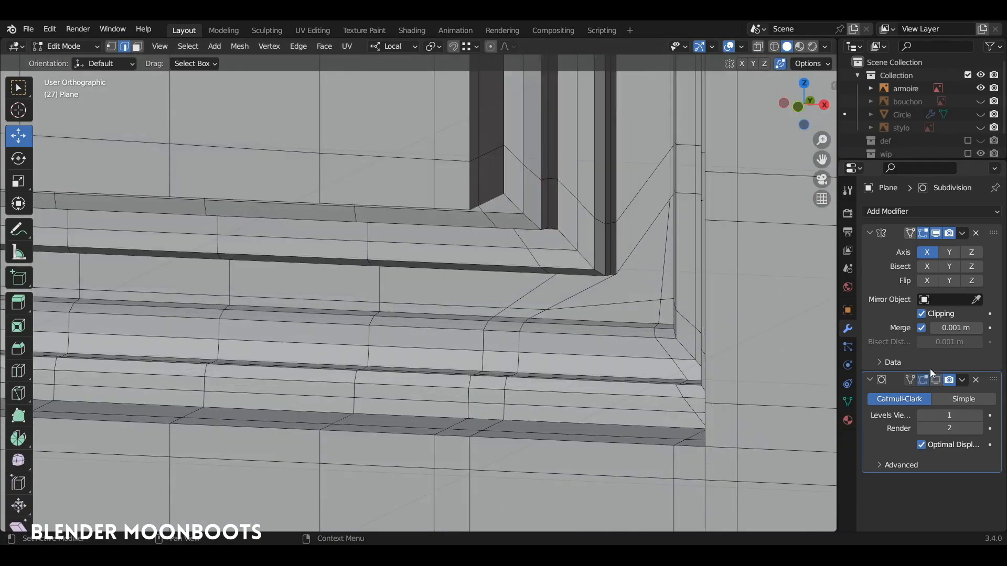
middle_drag(503, 233, 509, 271)
key(1)
click(450, 239)
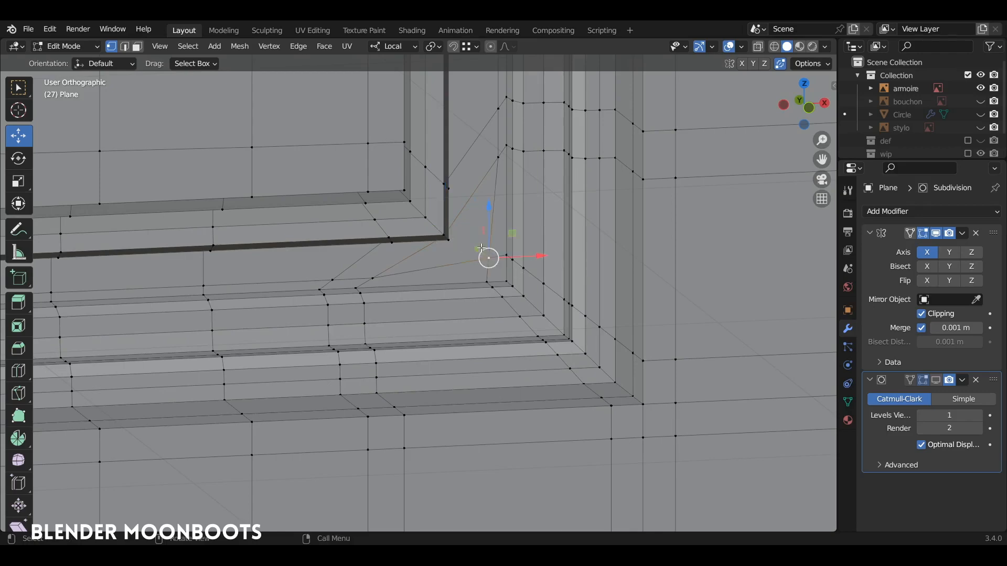
middle_drag(481, 248, 441, 230)
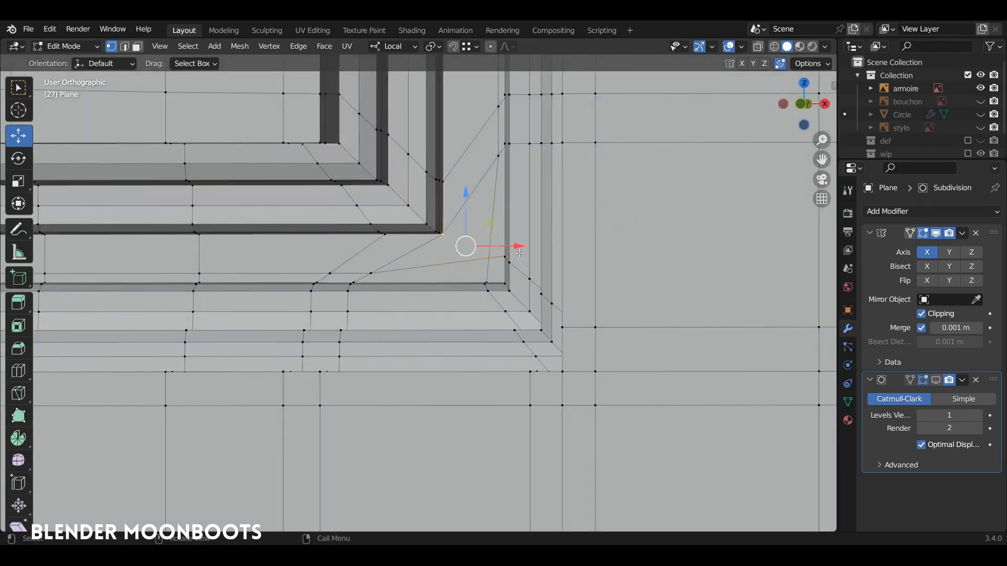
middle_drag(532, 257, 504, 249)
key(2)
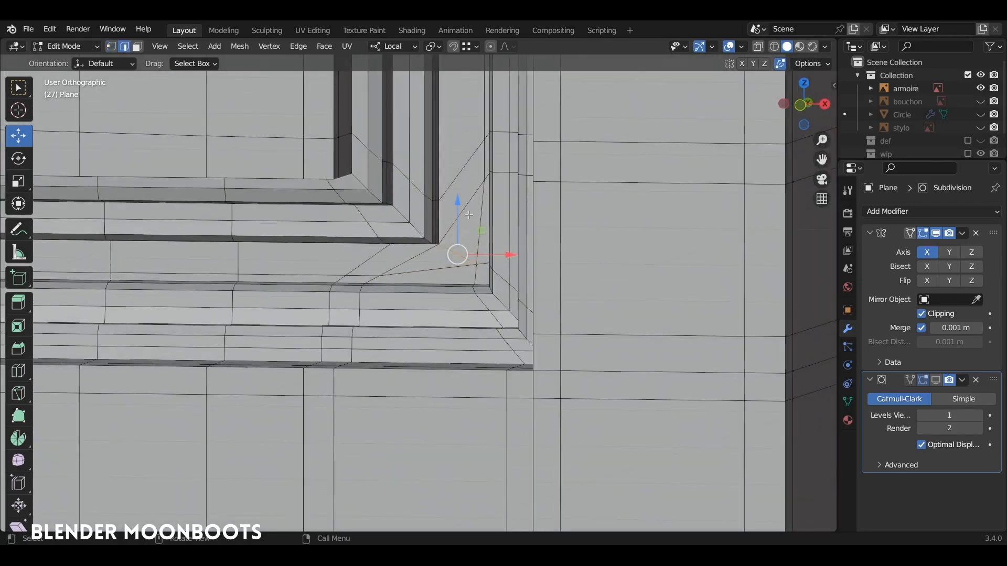
Step: Dissolve one redundant horizontal and one redundant vertical edge loop running through the panel's lower corner
scroll(518, 213, down, 6)
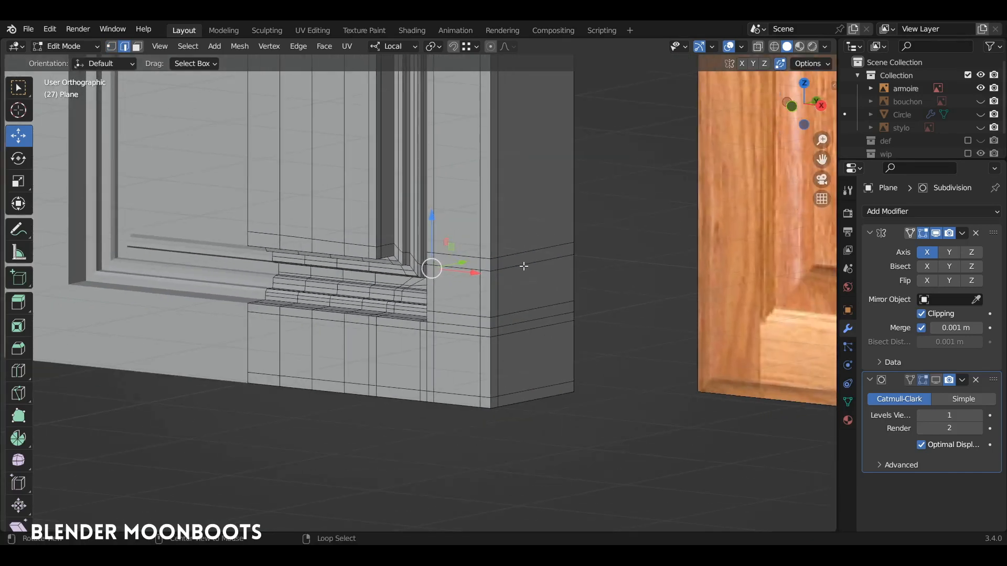
middle_drag(546, 263, 566, 259)
scroll(556, 252, up, 4)
key(ctrl+x)
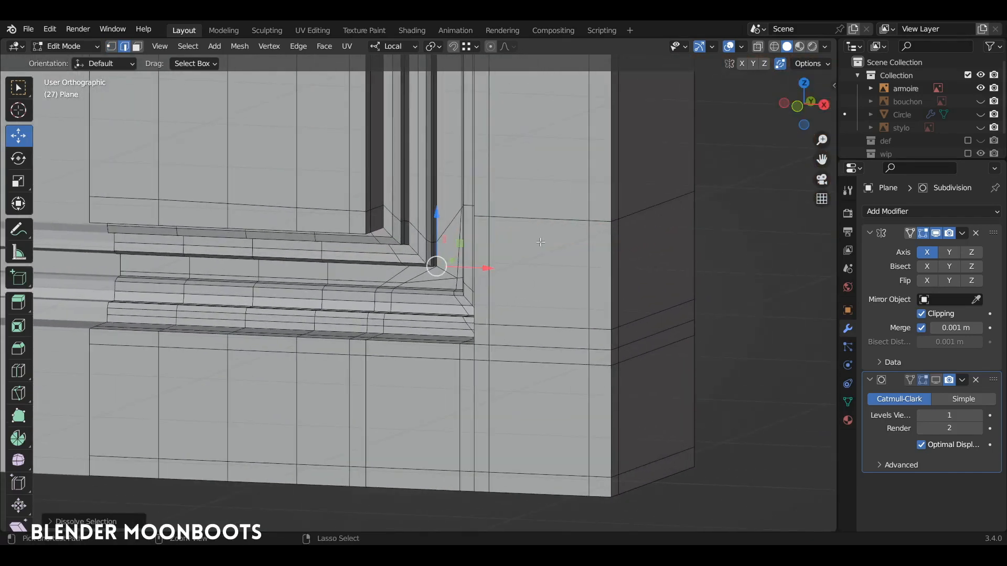
click(417, 283)
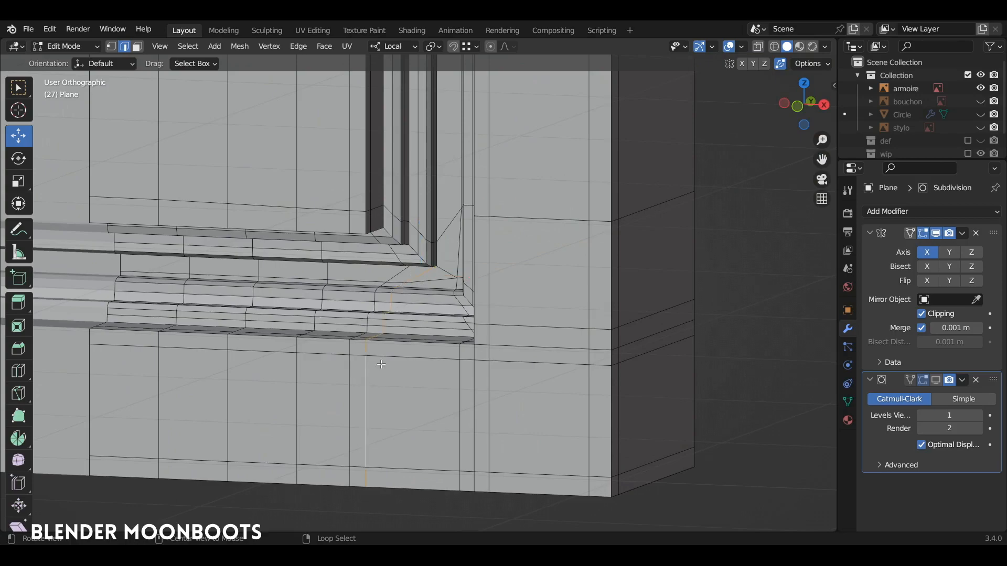
key(ctrl+x)
middle_drag(399, 336, 422, 307)
scroll(422, 307, up, 3)
middle_drag(488, 238, 435, 251)
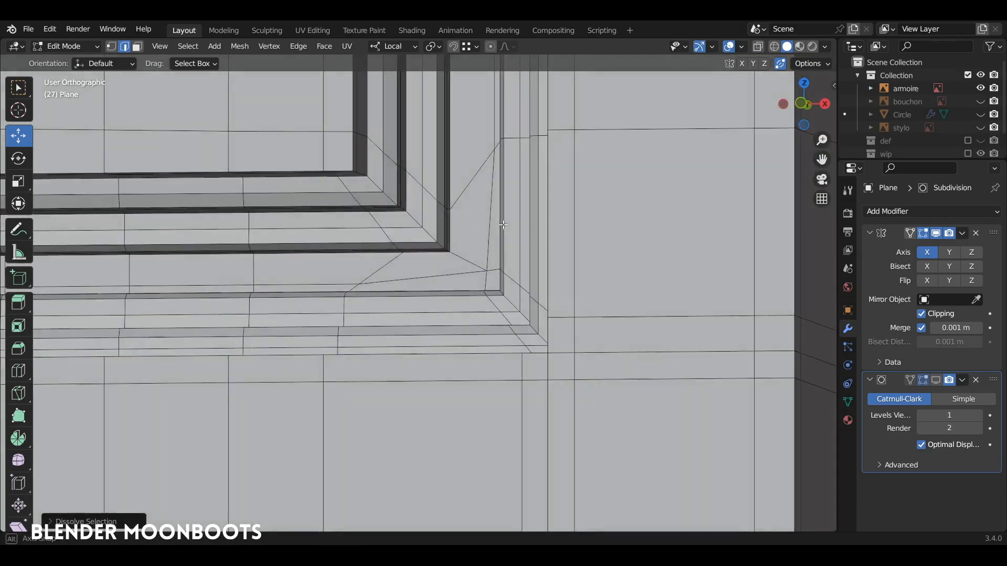
Step: Select the remaining vertical loop below the panel's lower corner and slide it outward, close to the moulding corner
key(1)
middle_drag(368, 281, 406, 308)
ctrl+click(434, 495)
mouse_move(433, 495)
middle_down()
mouse_move(477, 448)
mouse_move(461, 404)
middle_up()
key(alt+z)
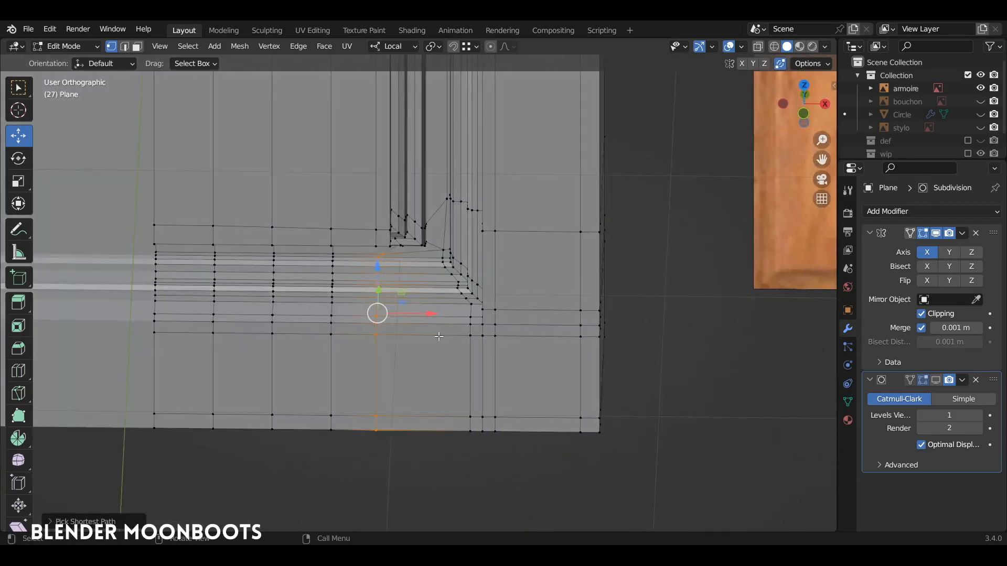
key(g)
key(g)
click(497, 344)
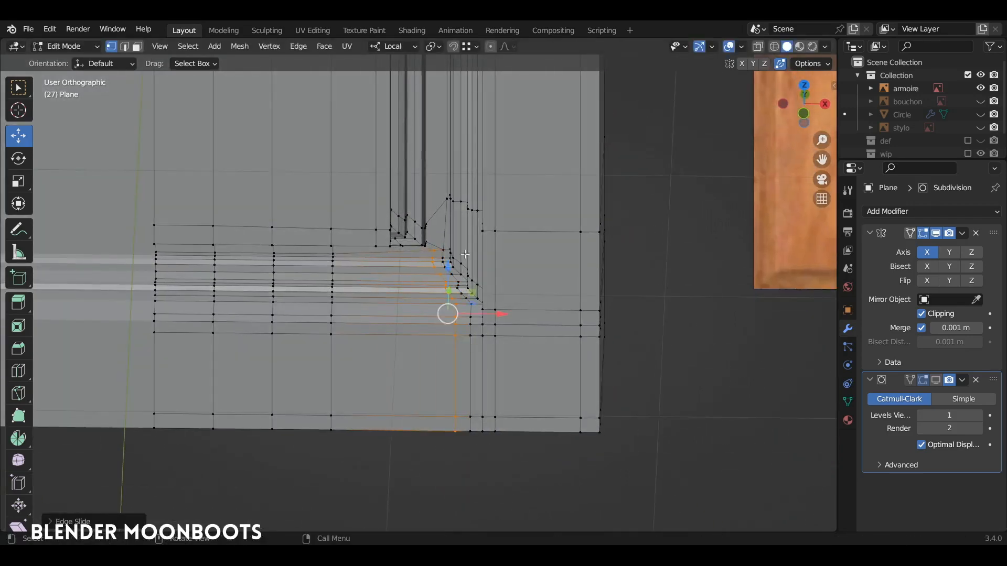
Step: Select the horizontal loop beside the lower corner and slide it down, close to the moulding corner
click(447, 199)
middle_drag(607, 231, 583, 236)
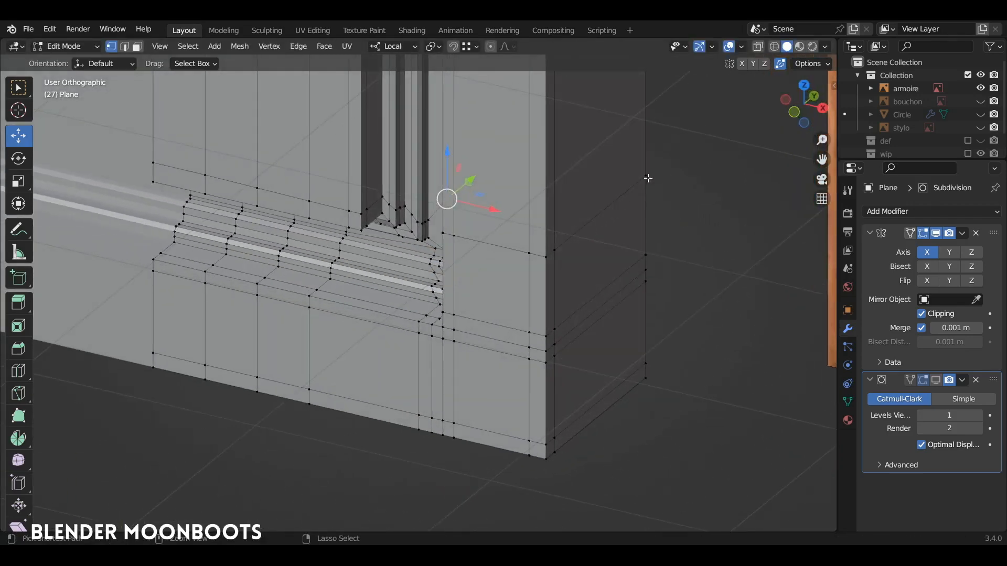
ctrl+click(646, 176)
key(g)
key(g)
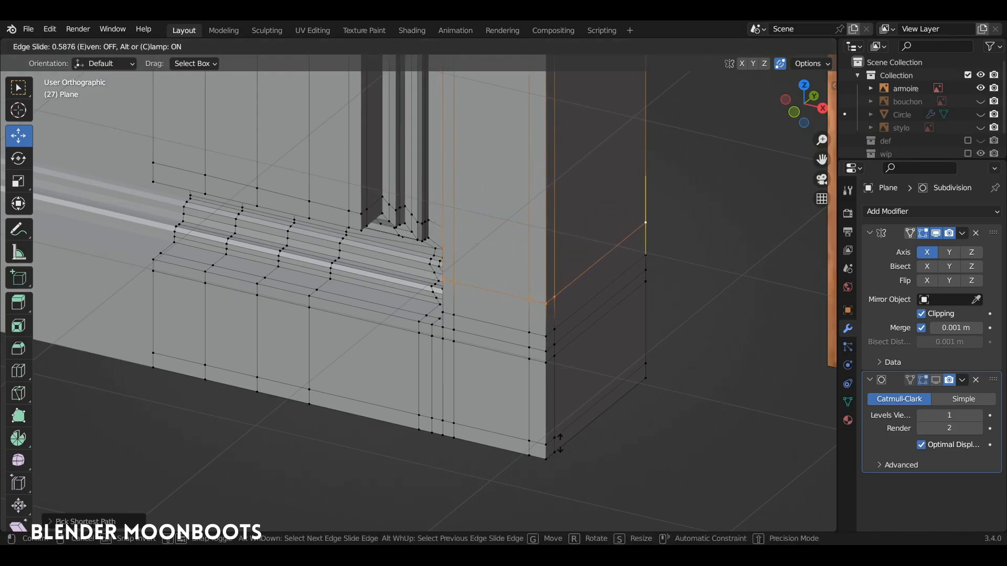
click(560, 440)
middle_drag(566, 414, 610, 264)
key(g)
key(g)
click(569, 482)
Step: Show the subdivision in the viewport and examine the lower corner in Object Mode
key(Tab)
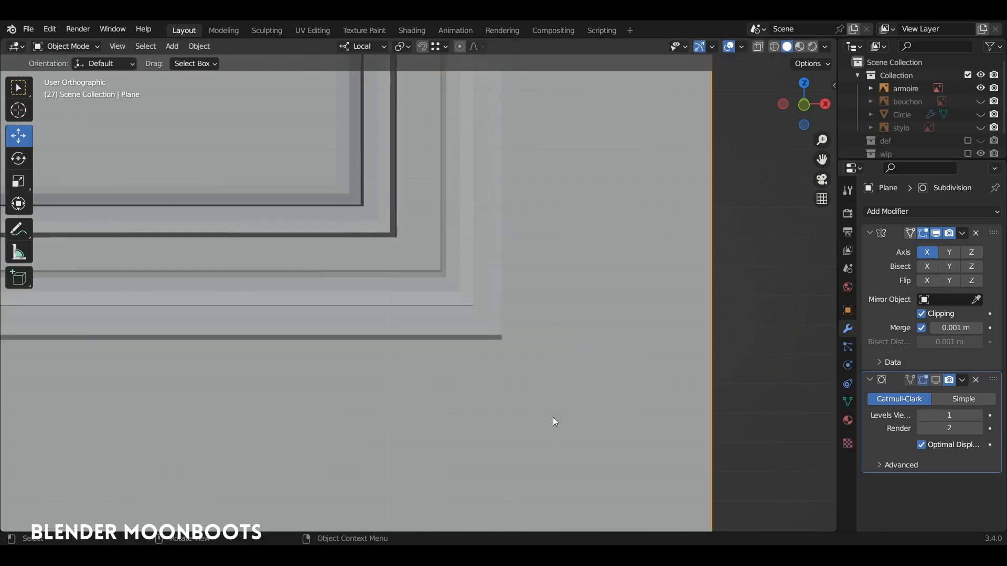
ctrl+middle_drag(553, 417, 545, 356)
ctrl+middle_drag(535, 320, 614, 362)
click(936, 380)
middle_drag(619, 297, 598, 244)
Step: Add a horizontal edge loop across the side frame and slide it up to just below the outer moulding's upper corner
key(Tab)
key(a)
key(a)
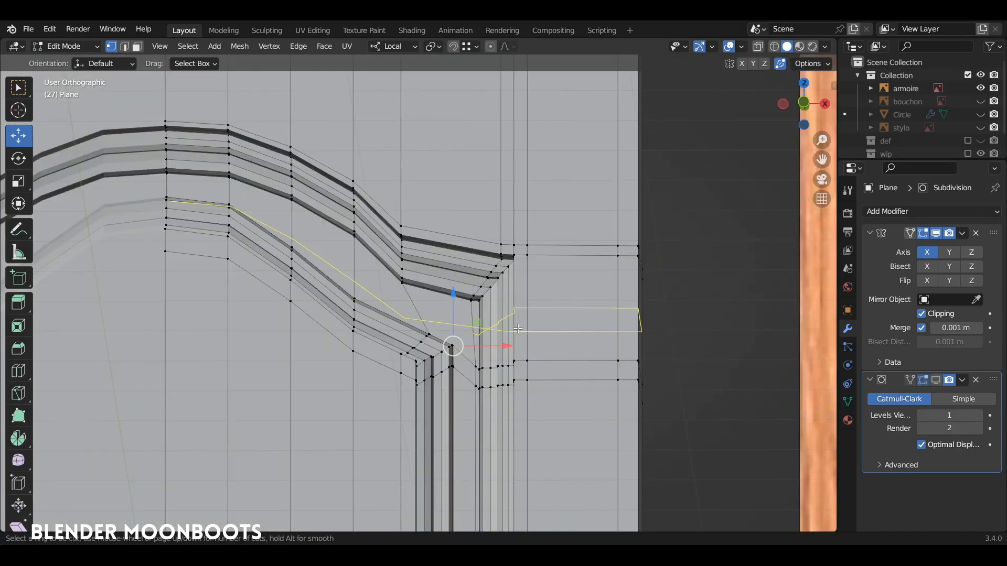
click(518, 329)
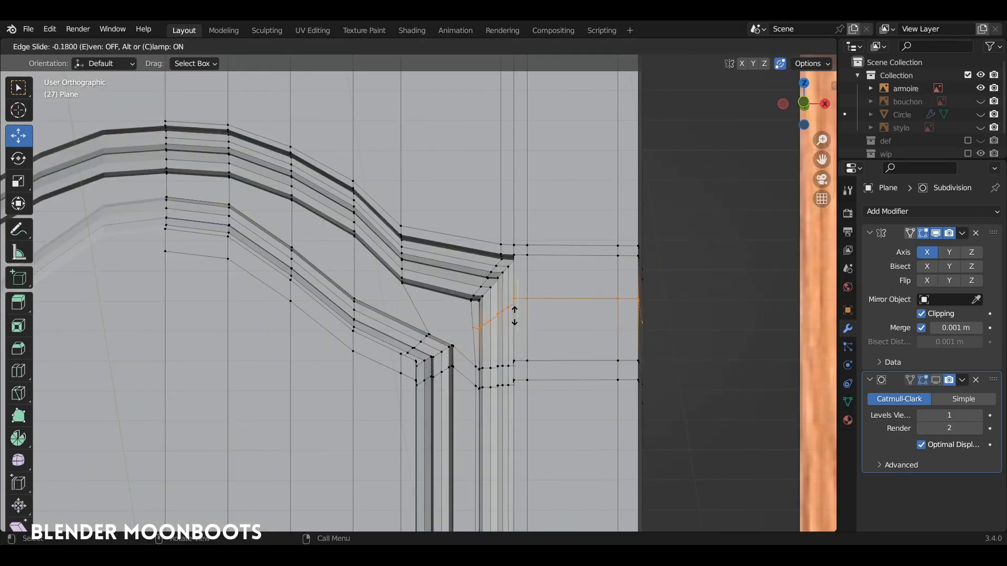
click(517, 296)
mouse_move(517, 295)
middle_down()
mouse_move(506, 304)
mouse_move(505, 281)
middle_up()
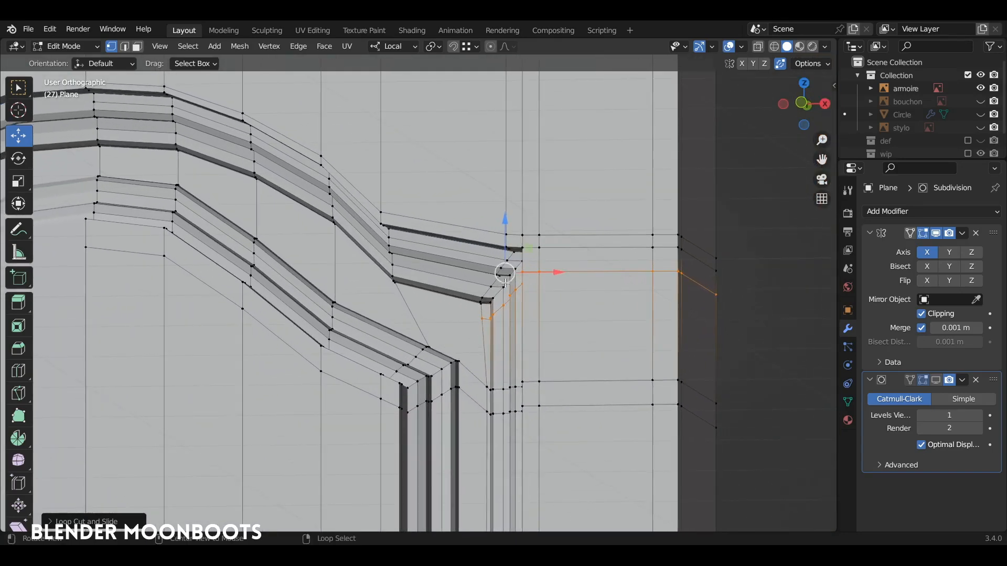
Step: Knife-cut a supporting edge just below the outer moulding's inner arch, from the new loop's end to the centre line
key(k)
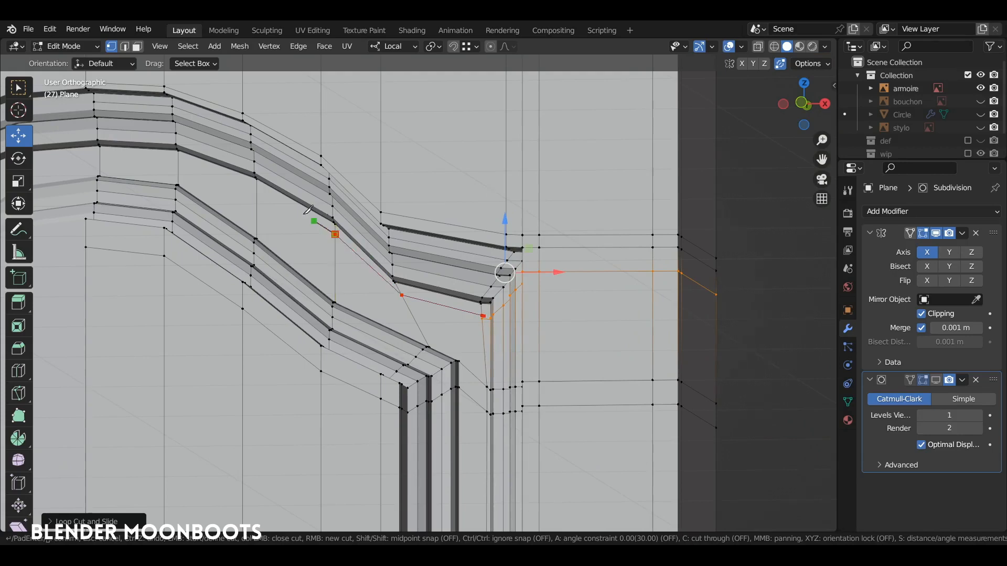
click(257, 189)
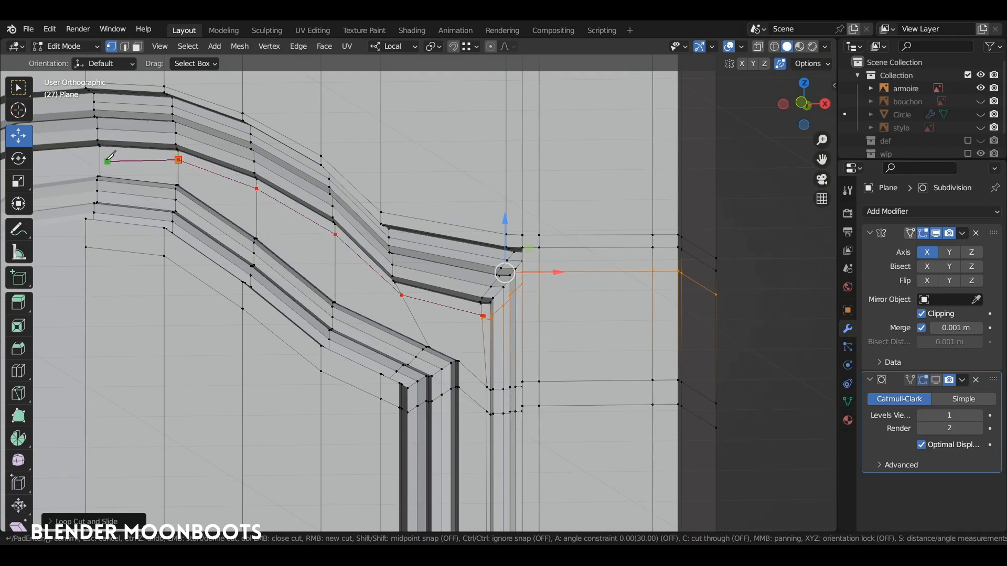
key(Return)
scroll(482, 407, up, 3)
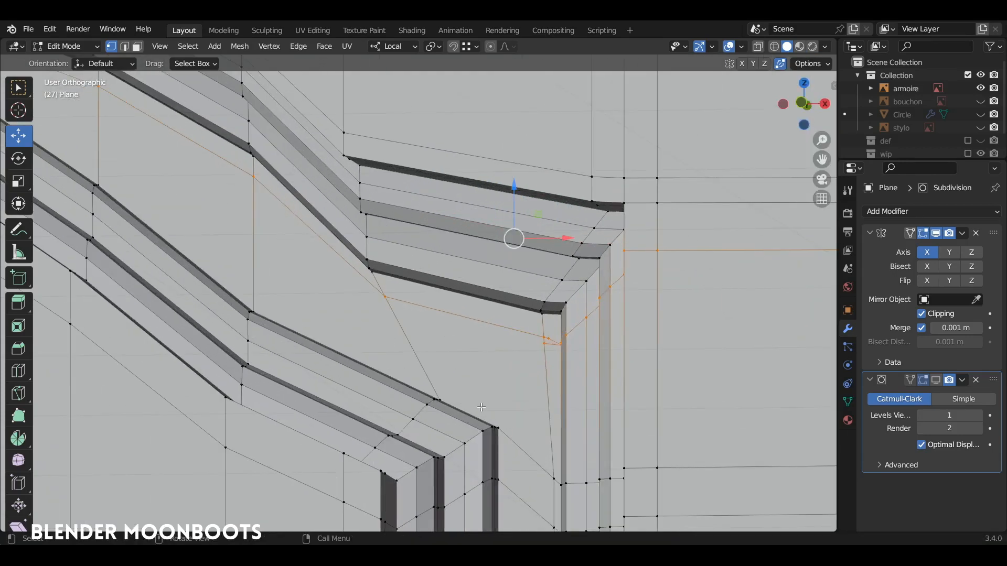
Step: Connect the raised panel's upper corner vertex to the end of the cut and bring the neighbouring stray vertices together there
click(502, 425)
middle_drag(502, 424, 530, 342)
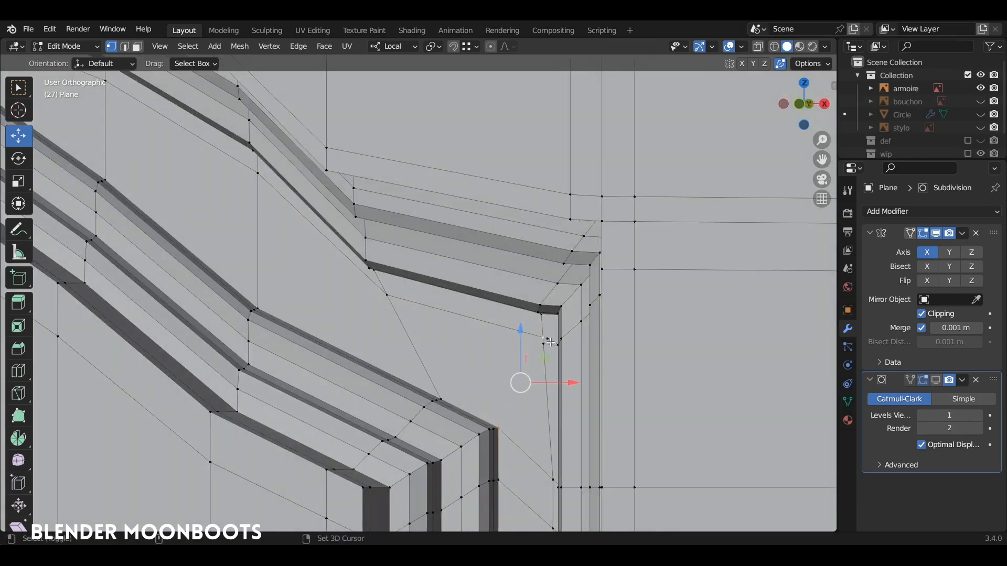
scroll(555, 365, up, 3)
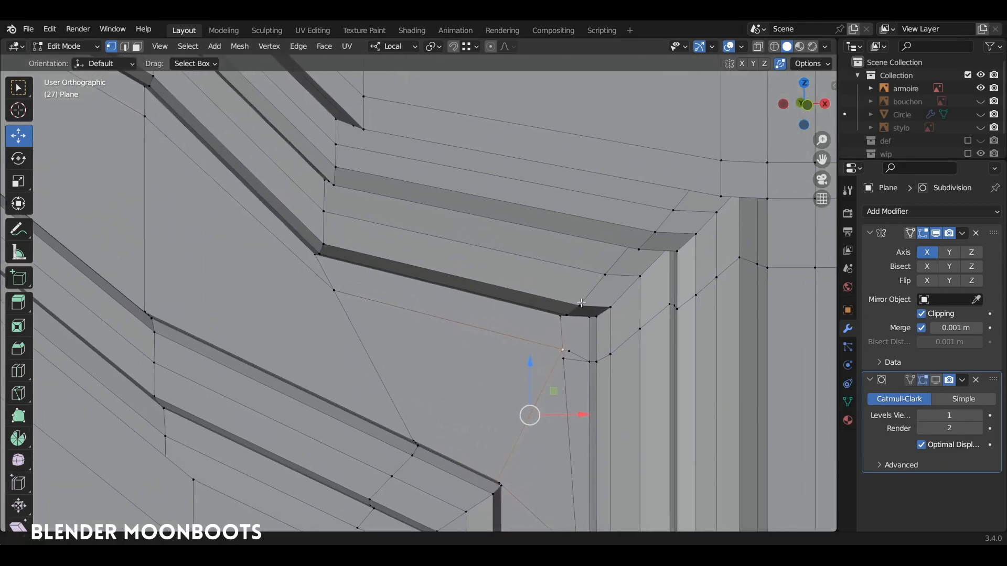
drag(576, 349, 564, 359)
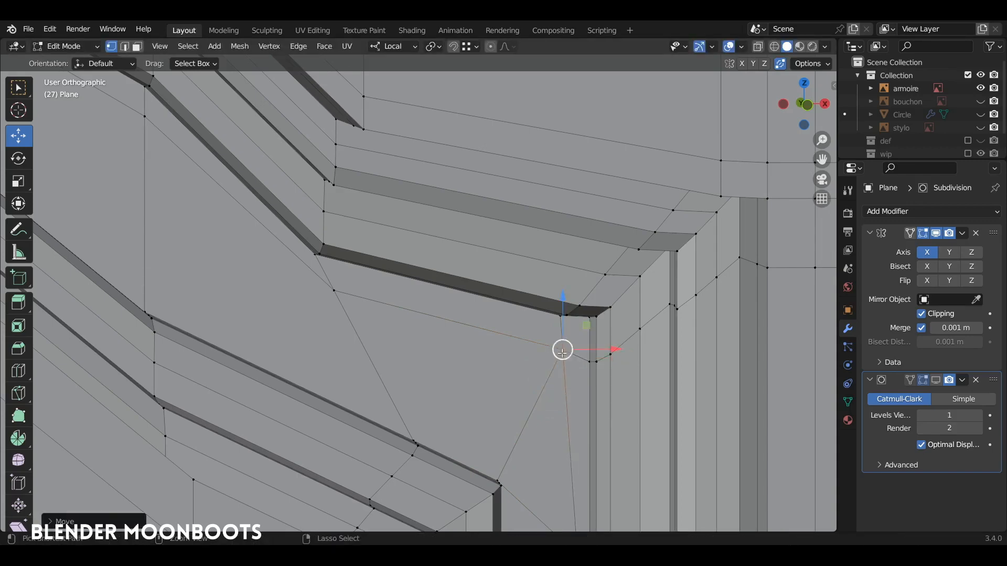
middle_drag(564, 359, 528, 311)
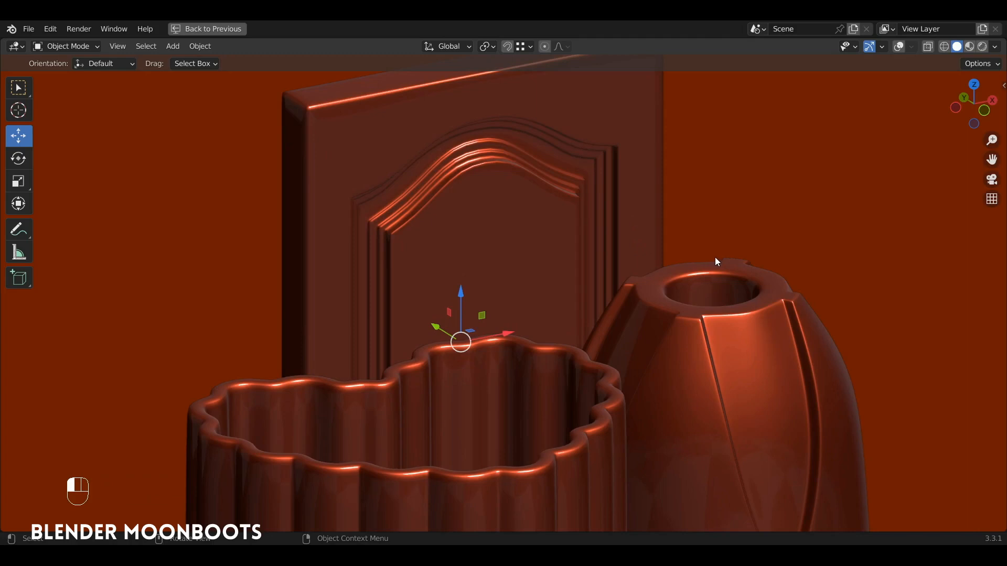